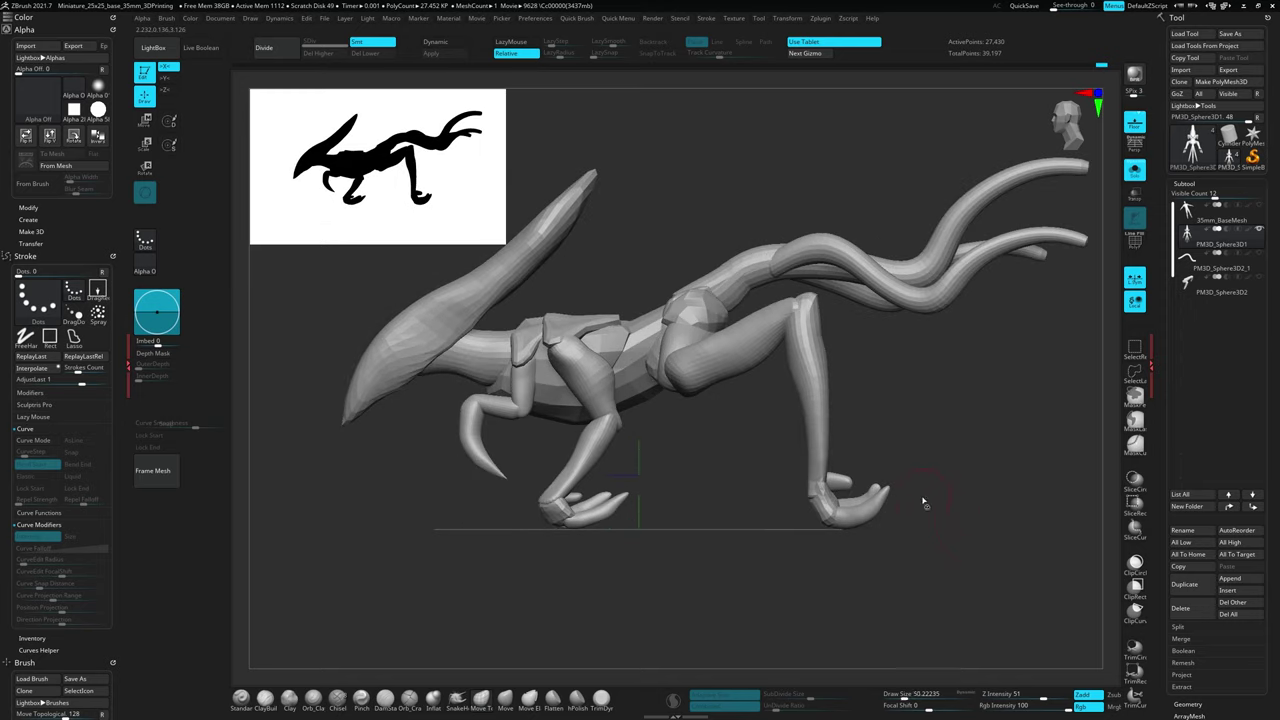
Select the front claw piece and reposition it with the Move gizmo
alt+click(855, 500)
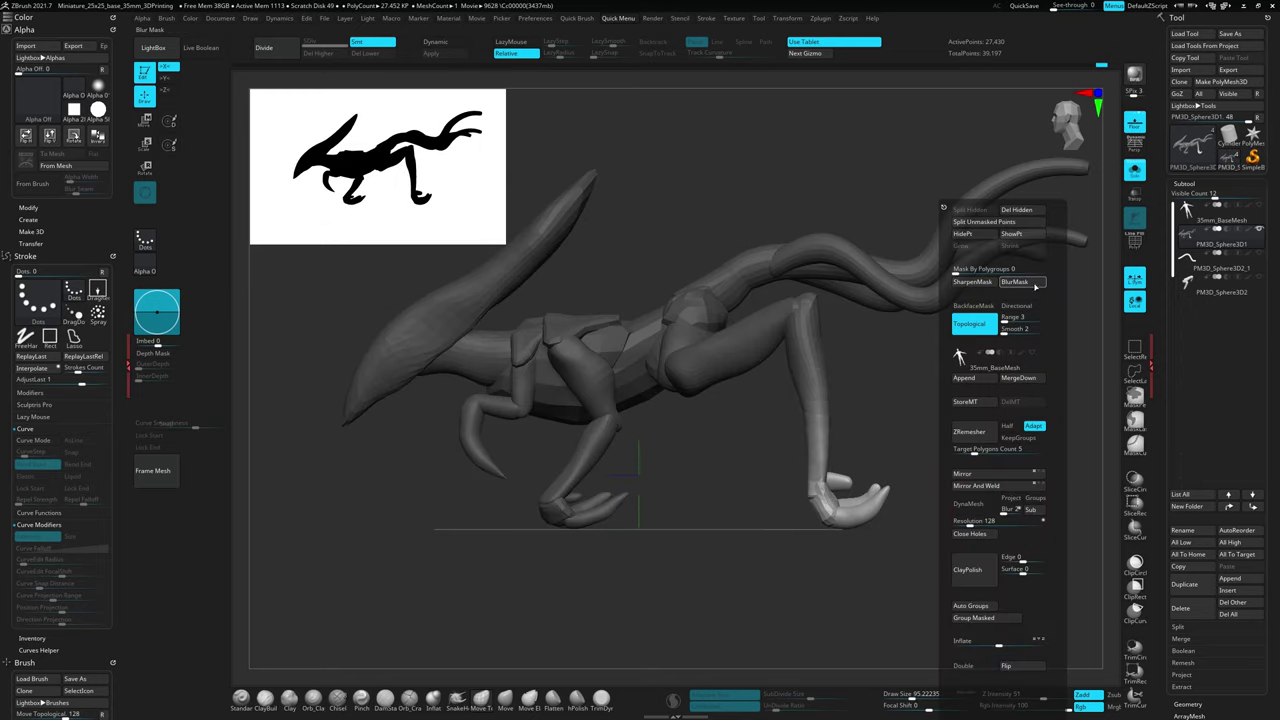
key(w)
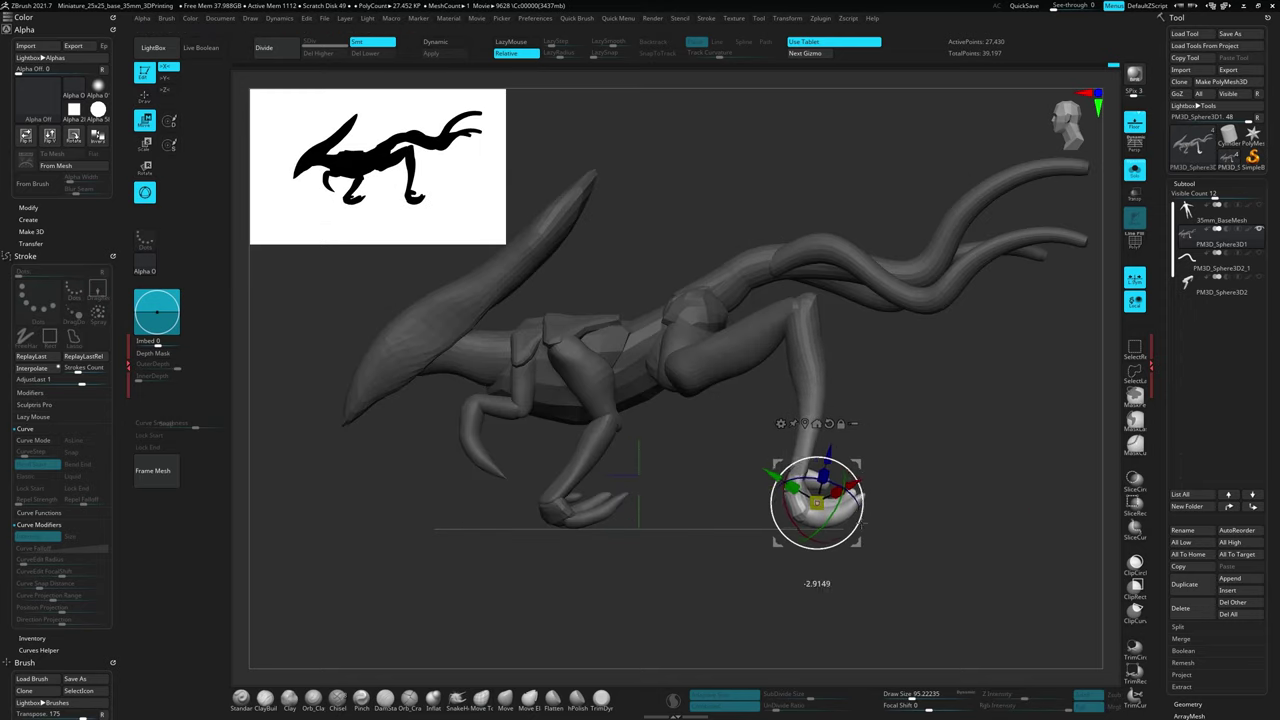
key(q)
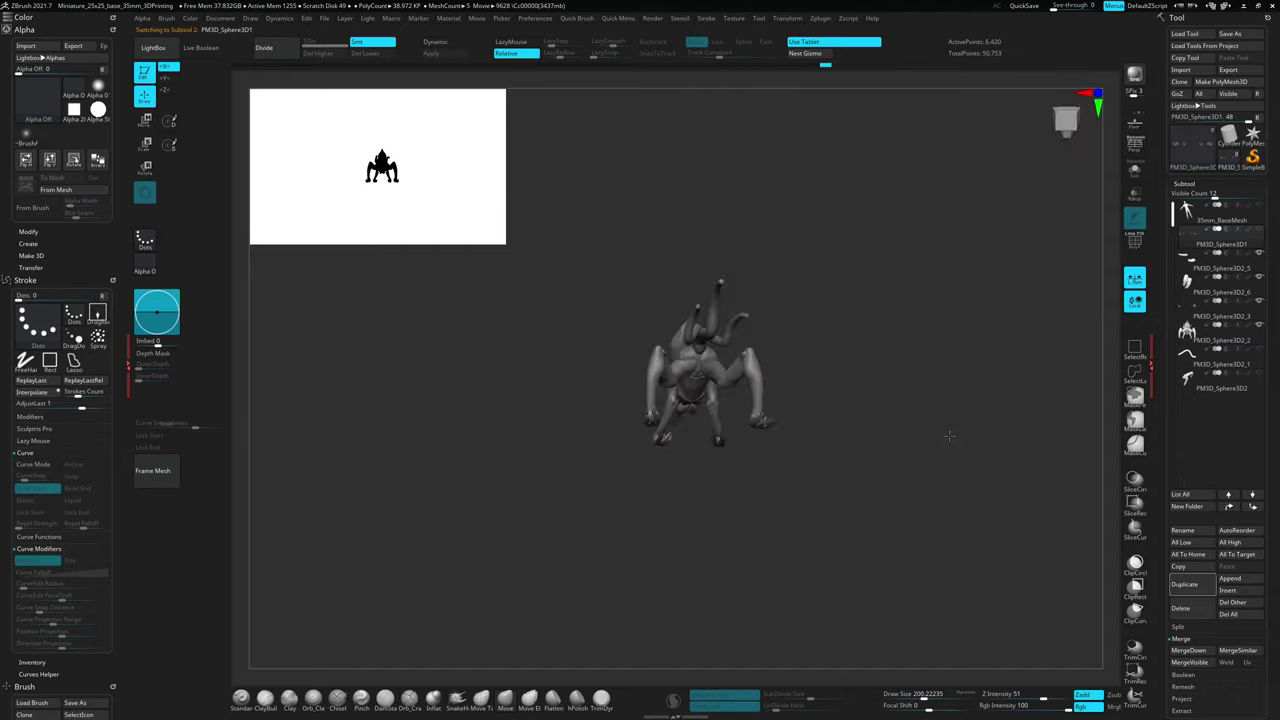
Make PM3D_Sphere3D2_6 the active subtool and orbit around to inspect the creature
click(1240, 296)
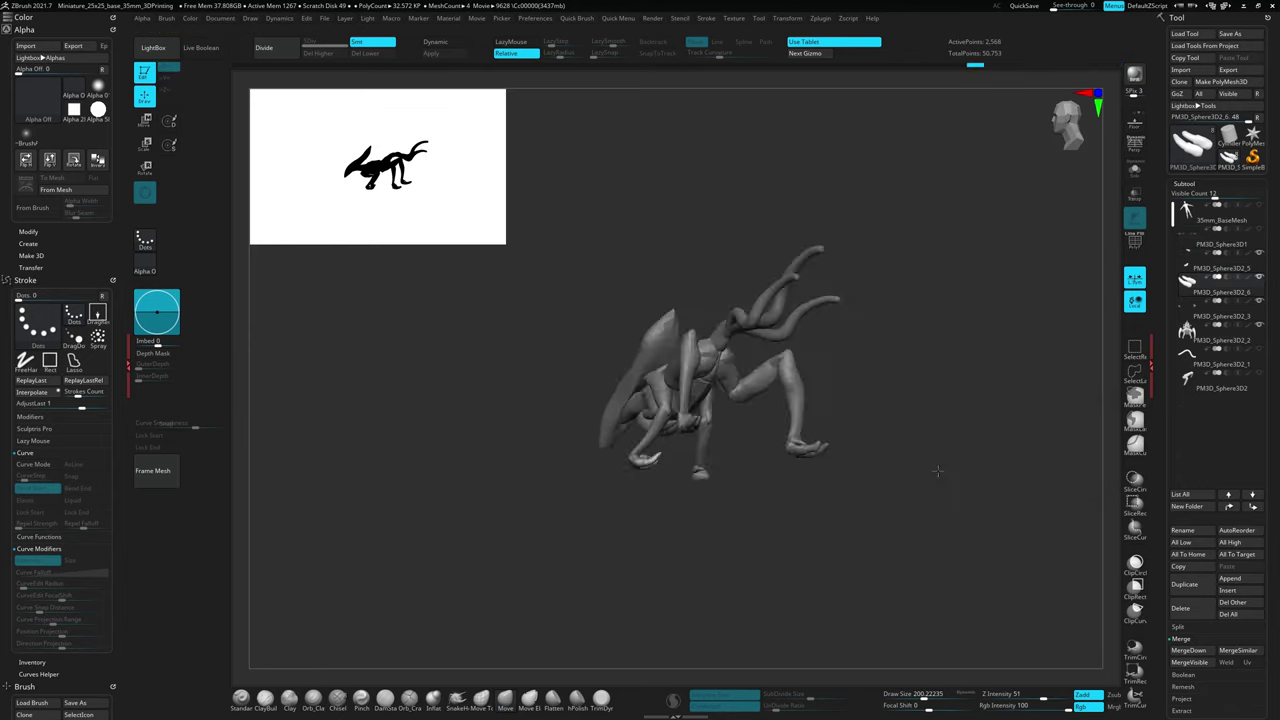
right_drag(770, 360, 810, 280)
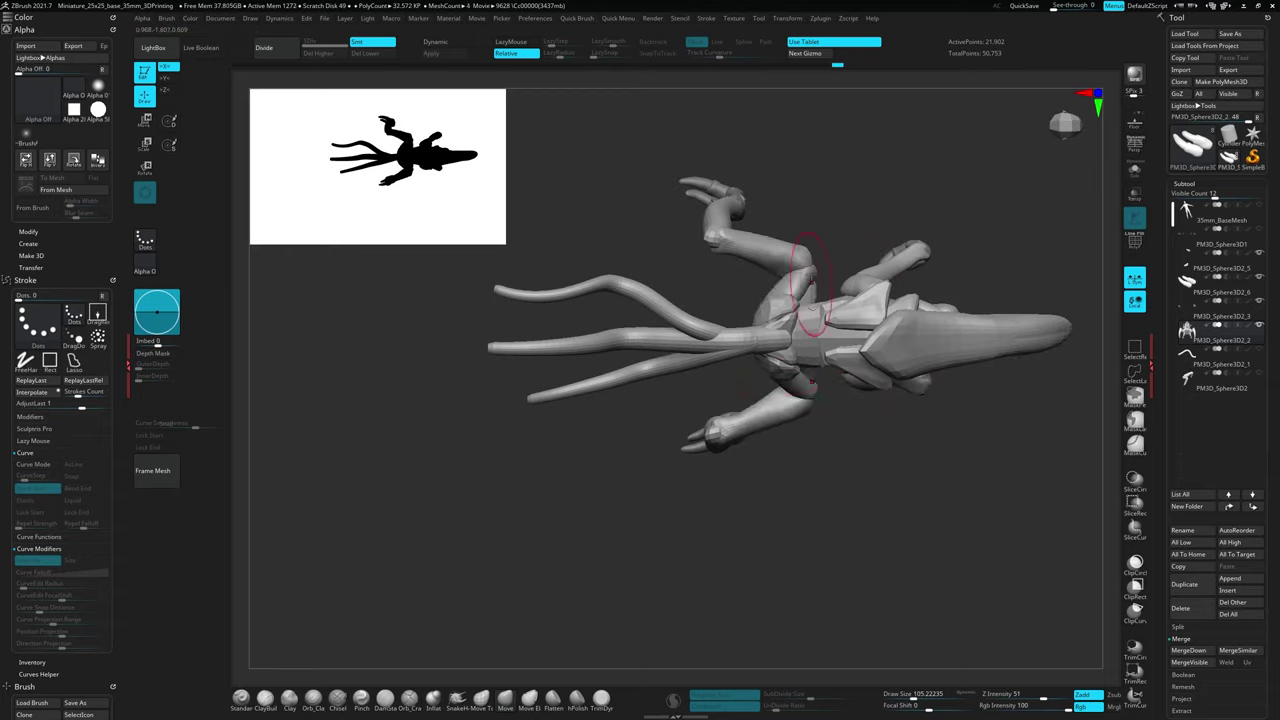
right_drag(821, 237, 805, 228)
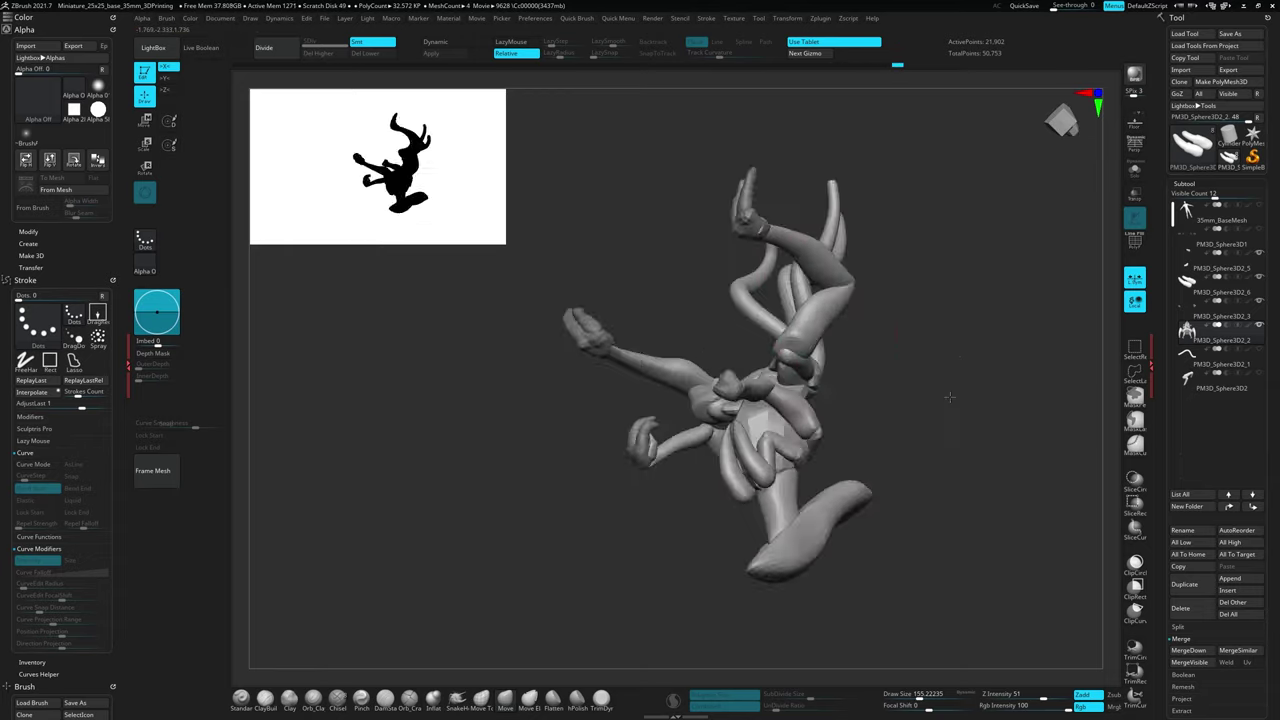
mouse_move(1001, 398)
right_down()
mouse_move(857, 486)
mouse_move(750, 575)
right_up()
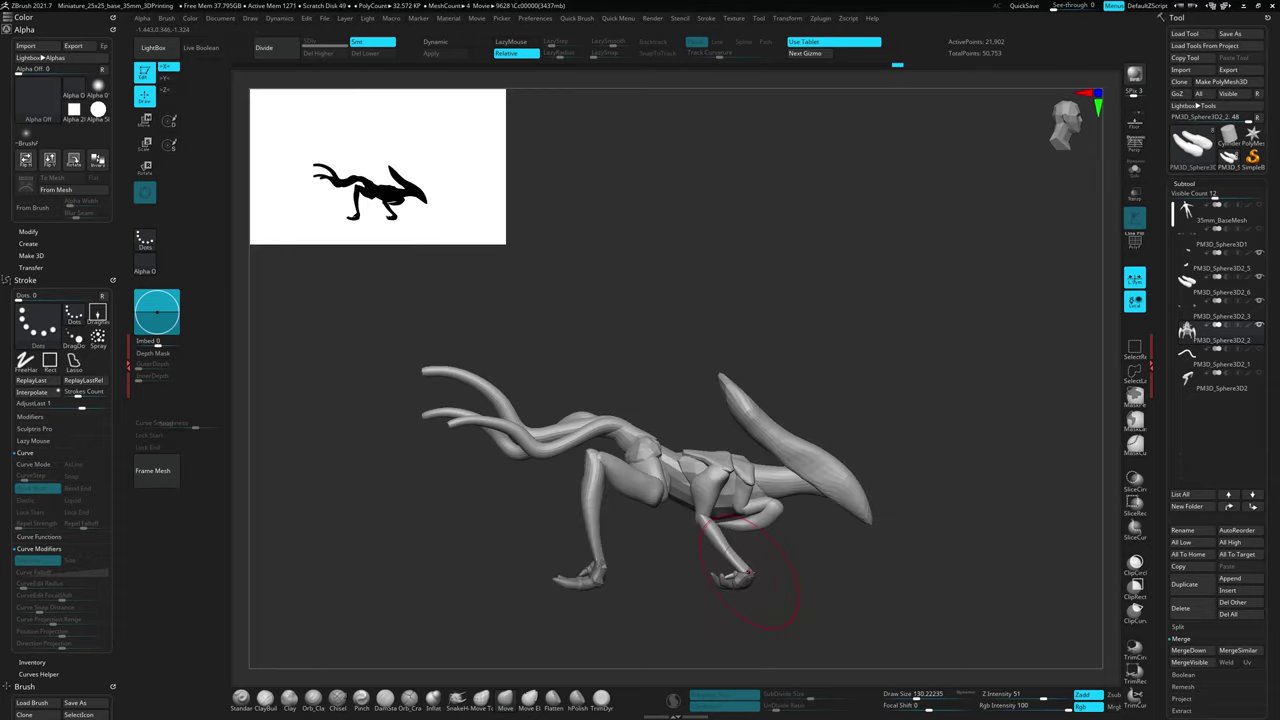
mouse_move(834, 554)
right_down()
mouse_move(728, 423)
mouse_move(709, 371)
mouse_move(730, 250)
mouse_move(752, 388)
mouse_move(786, 406)
mouse_move(831, 337)
mouse_move(768, 388)
right_up()
Frame the model and orbit around to inspect the head, arm and claw
key(f)
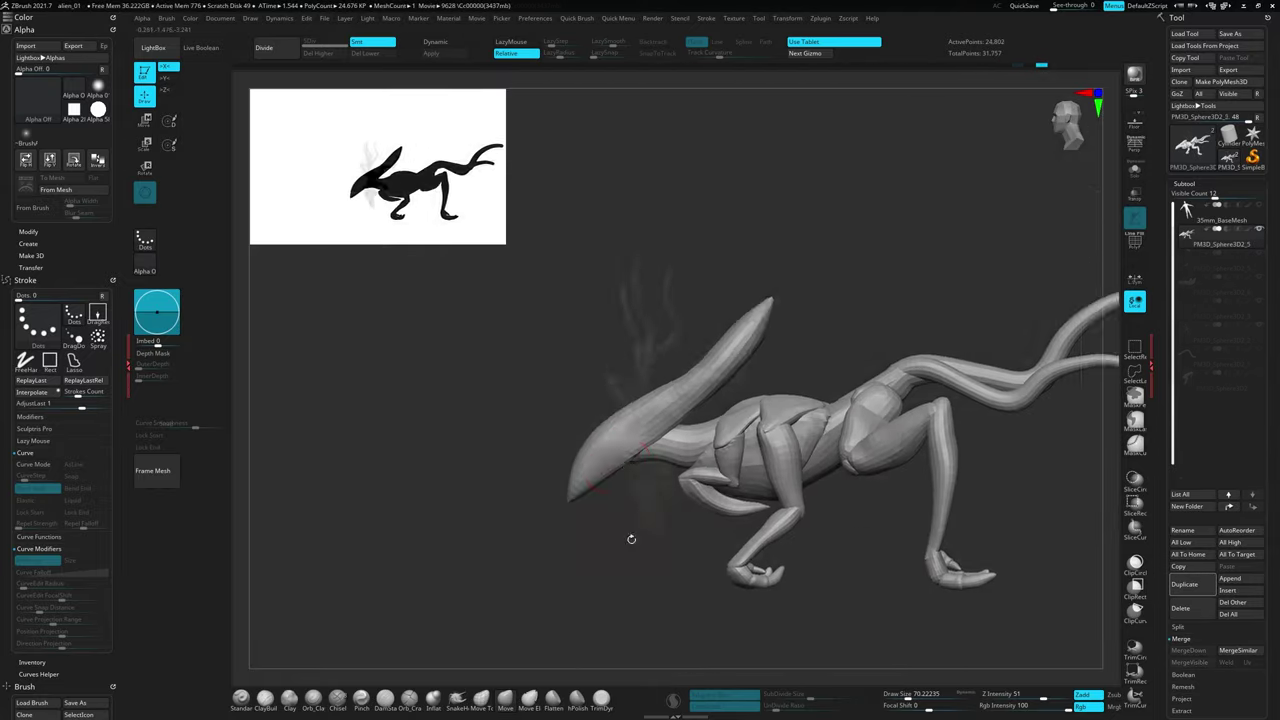
key(space)
shift+right_drag(644, 569, 662, 548)
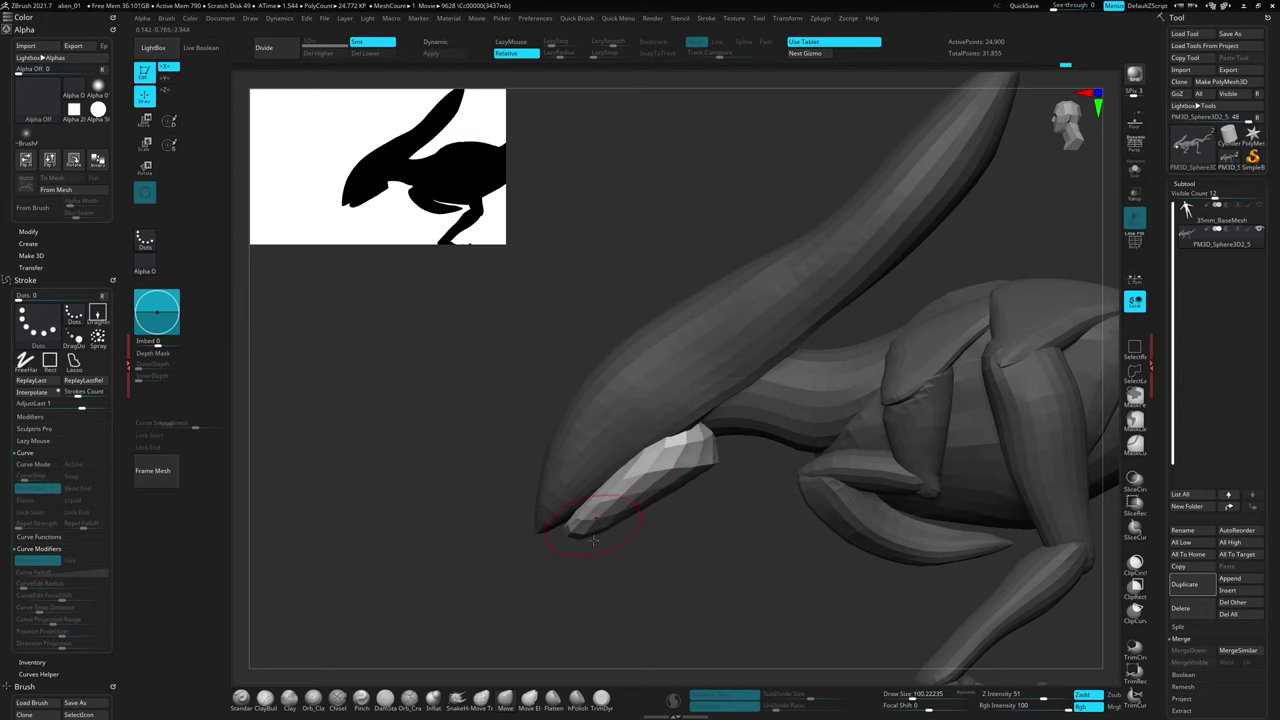
mouse_move(565, 490)
right_down()
mouse_move(720, 395)
mouse_move(866, 443)
mouse_move(735, 330)
right_up()
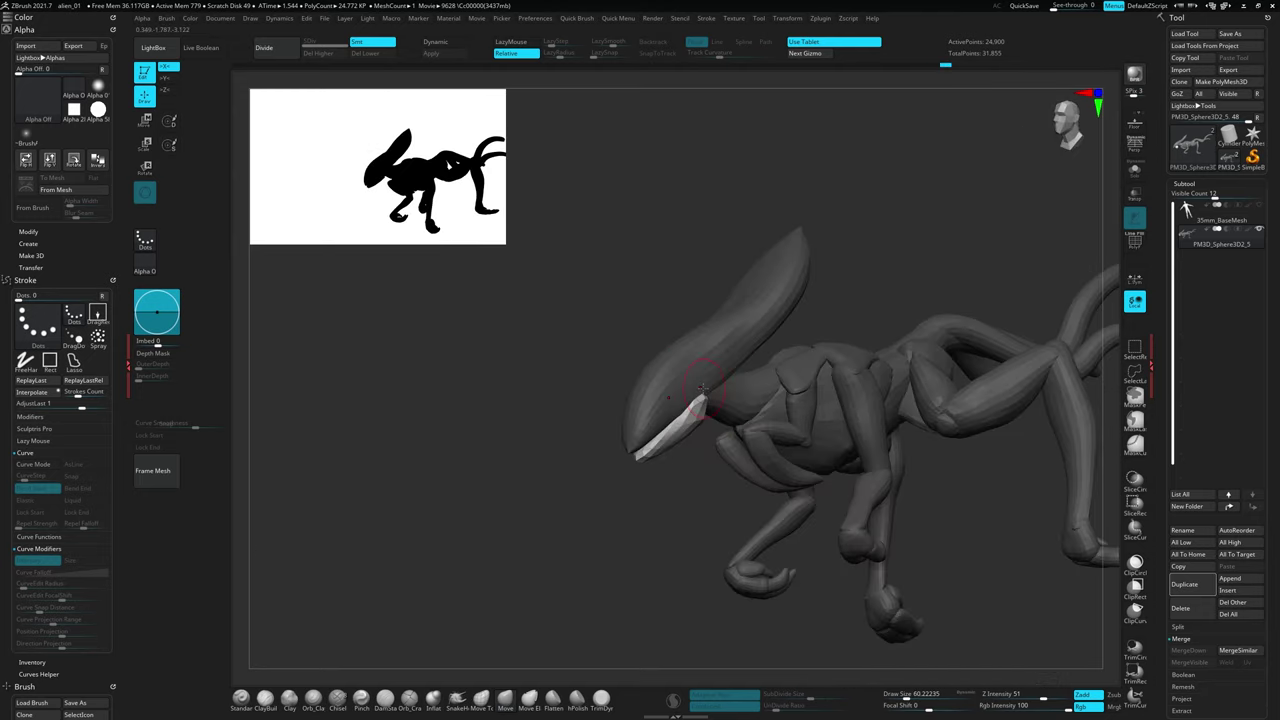
mouse_move(752, 478)
right_down()
mouse_move(720, 383)
mouse_move(609, 529)
mouse_move(603, 660)
right_up()
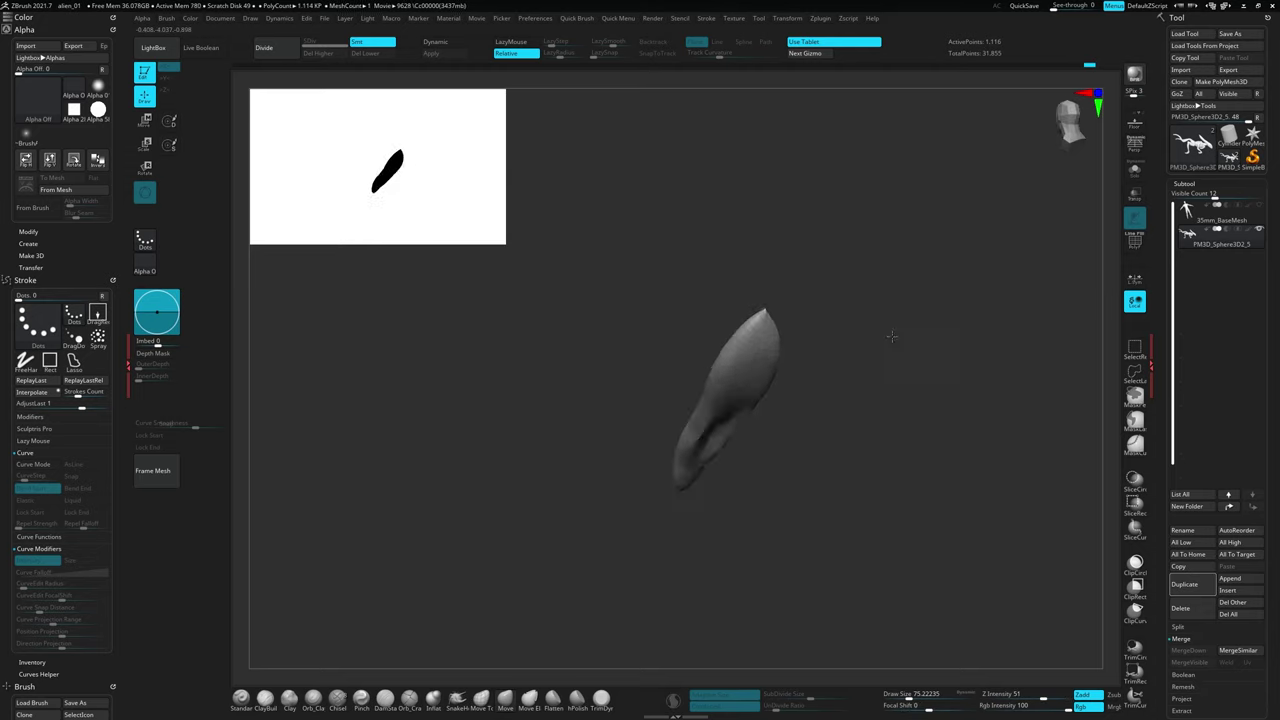
ctrl+right_drag(846, 540, 566, 485)
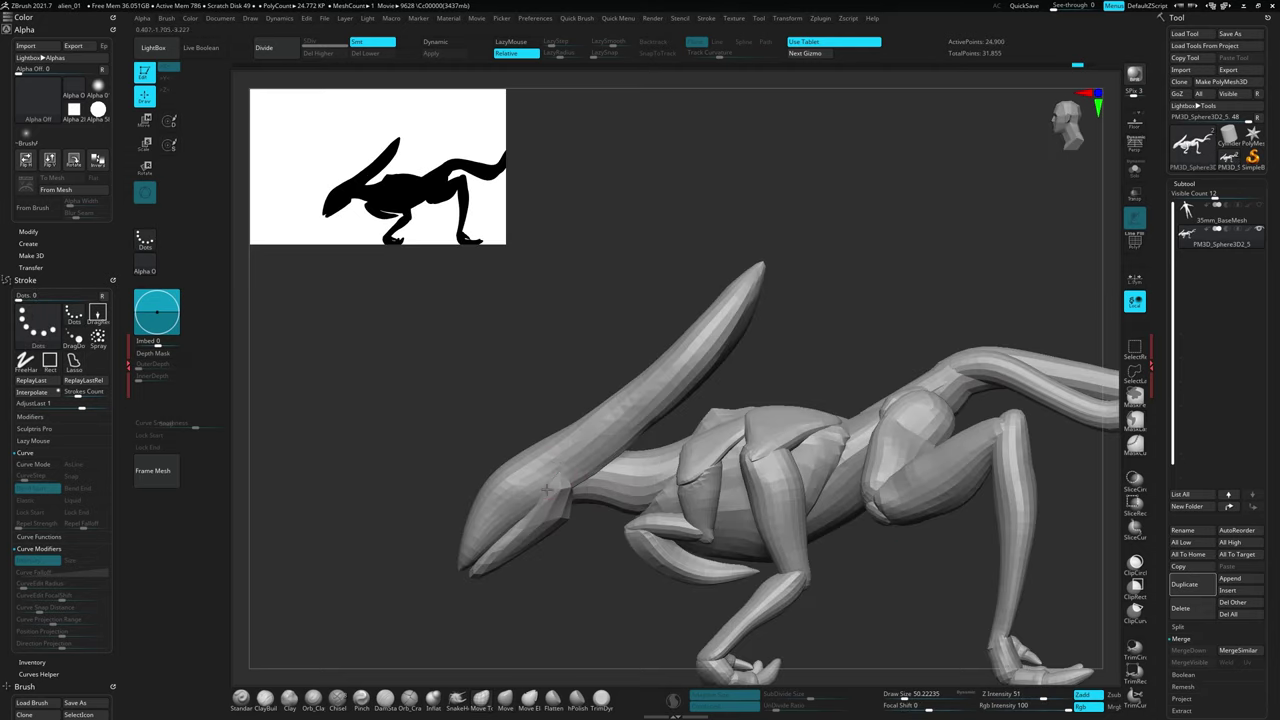
Step back to an earlier Undo History state, confirm continuing from it, and view the head closely
drag(1077, 65, 946, 66)
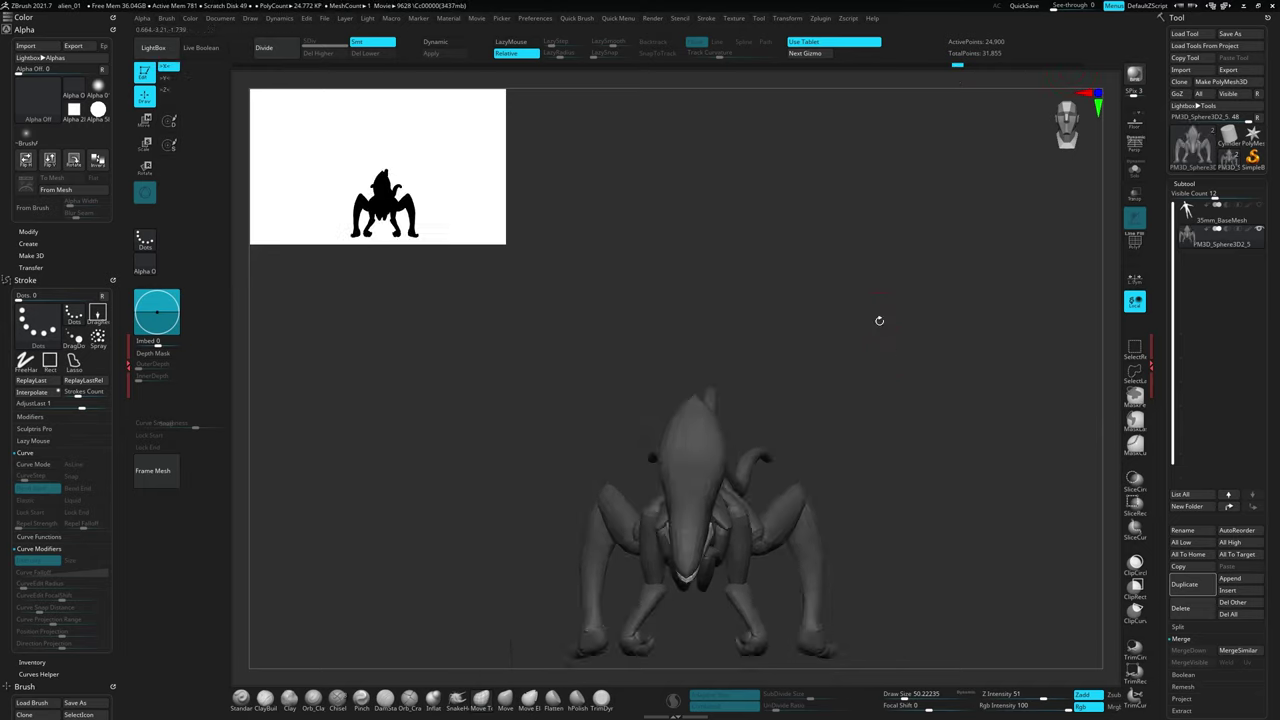
drag(879, 320, 772, 496)
ctrl+shift+click(676, 587)
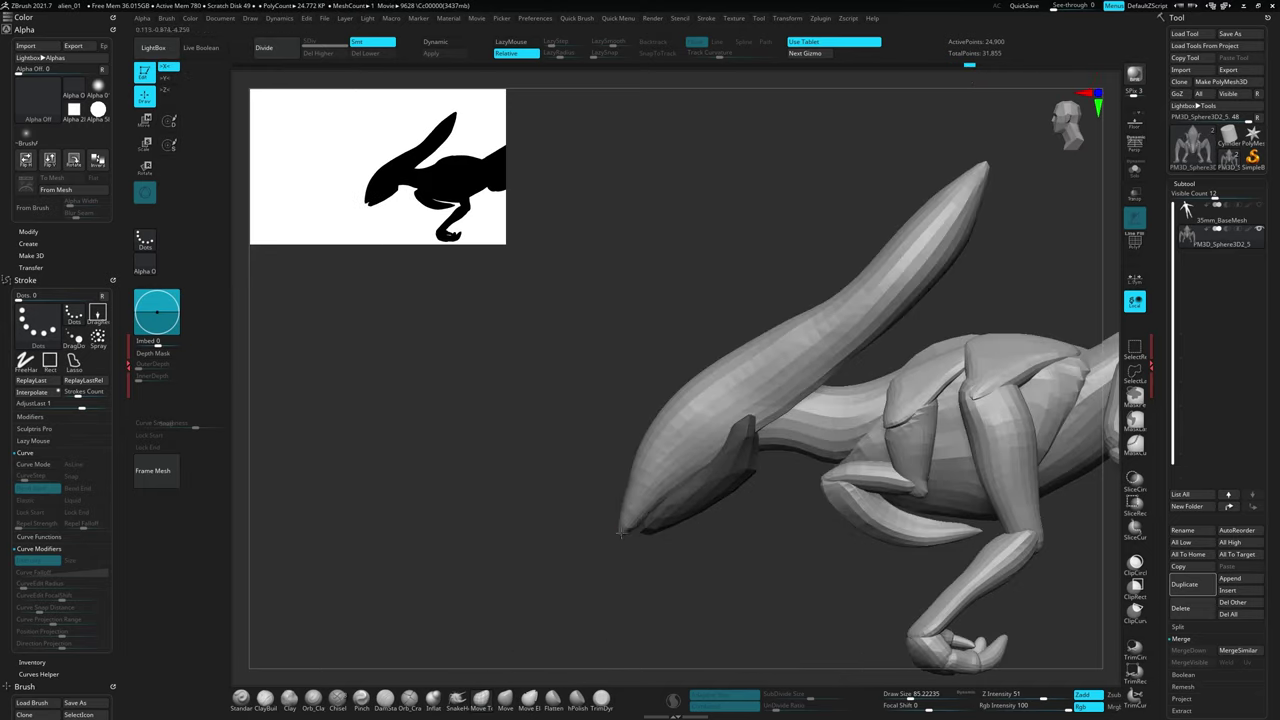
mouse_move(694, 561)
mouse_down()
mouse_move(649, 537)
mouse_move(649, 557)
mouse_move(660, 400)
mouse_up()
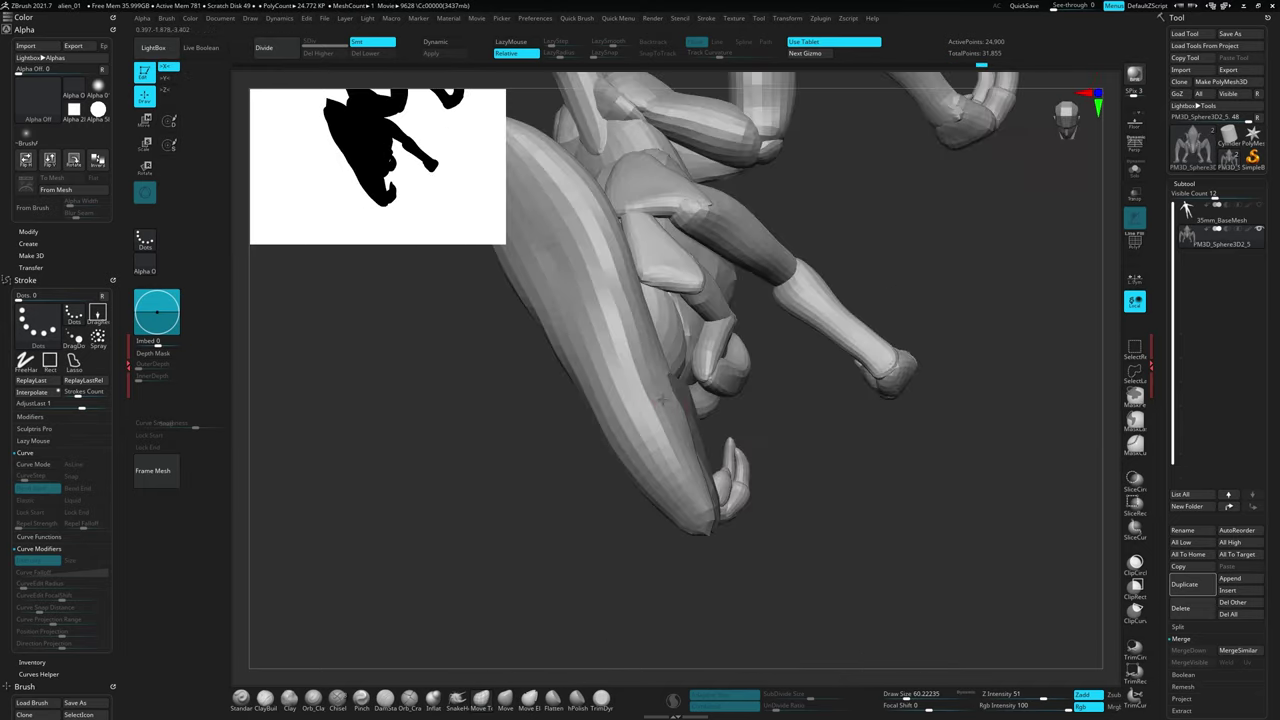
mouse_move(687, 460)
mouse_down()
mouse_move(811, 517)
mouse_move(785, 531)
mouse_up()
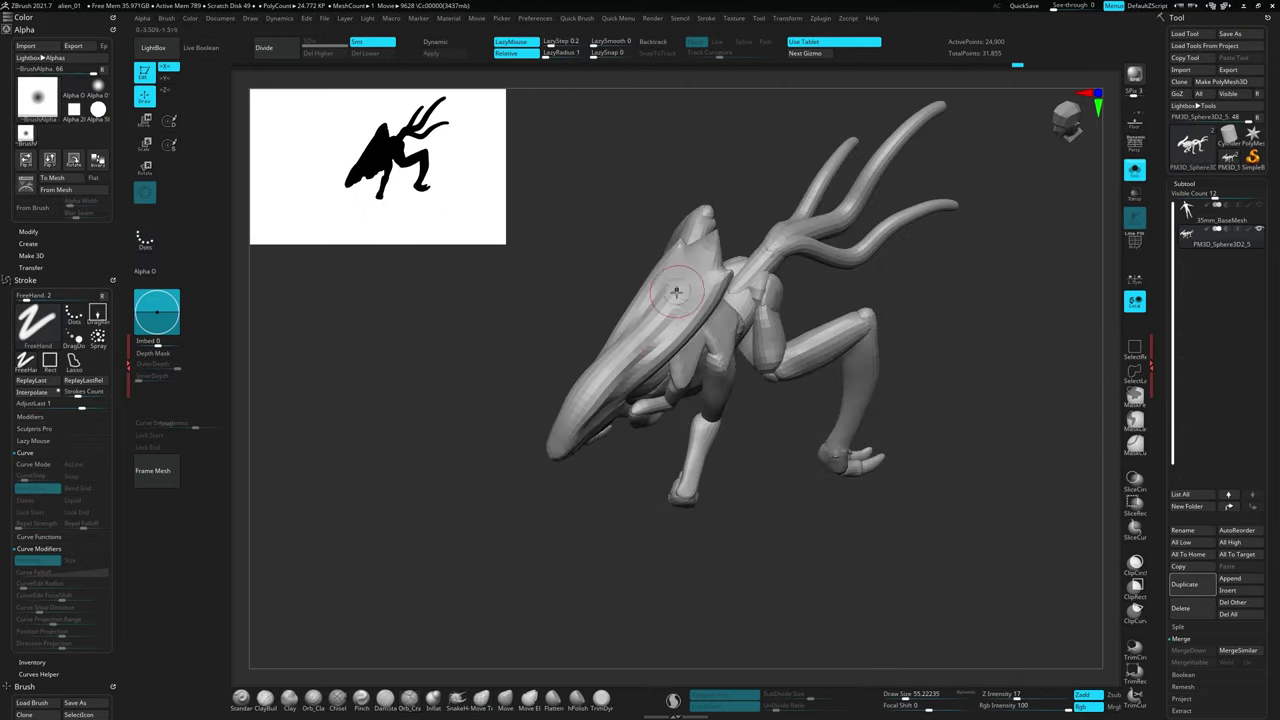
mouse_move(676, 291)
mouse_down()
mouse_move(674, 543)
mouse_move(597, 349)
mouse_move(597, 546)
mouse_up()
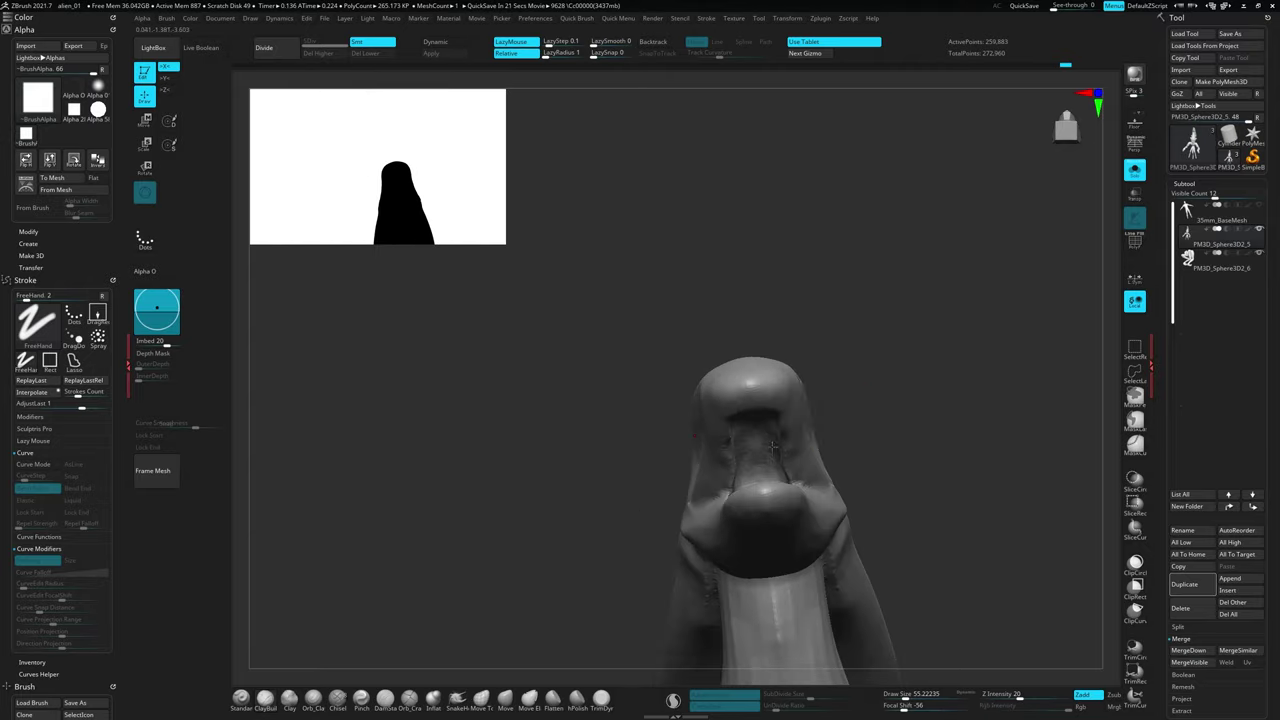
Orbit and reframe the creature from several angles, ending close on the head
mouse_move(773, 447)
mouse_down()
mouse_move(897, 388)
mouse_move(772, 355)
mouse_move(738, 385)
mouse_move(669, 337)
mouse_up()
mouse_move(709, 431)
mouse_down()
mouse_move(857, 399)
mouse_move(851, 497)
mouse_up()
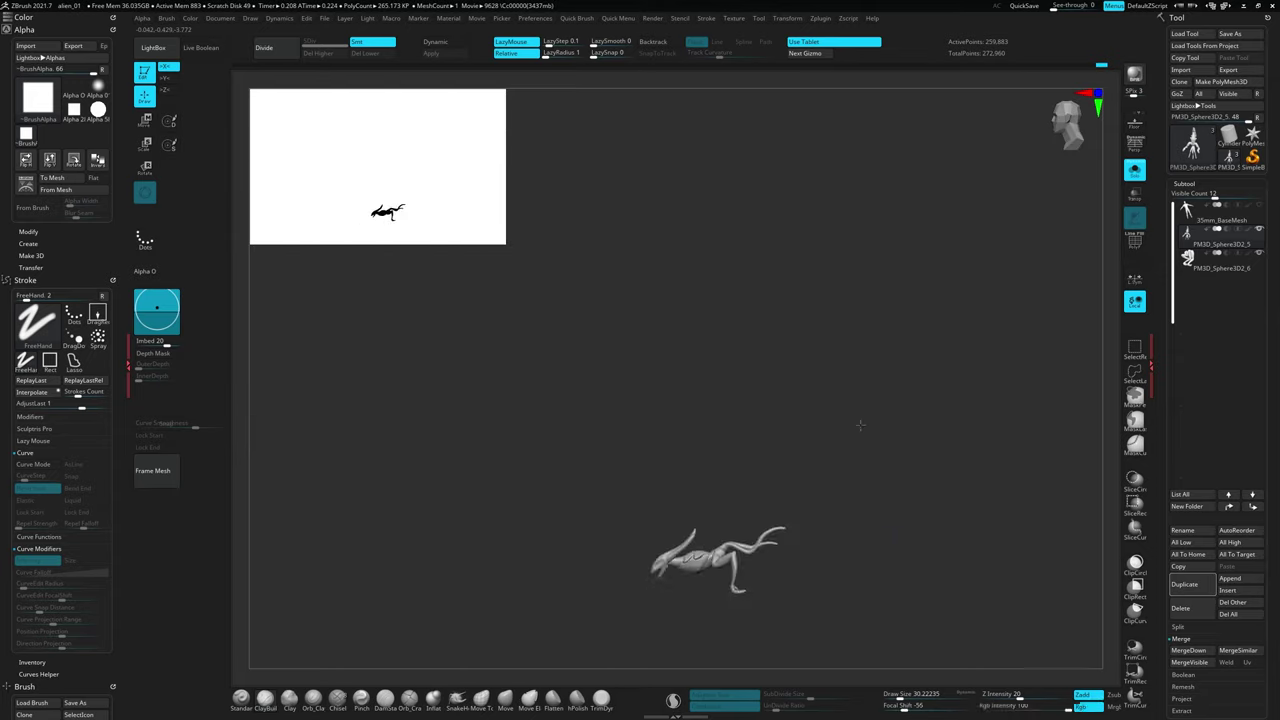
key(f)
mouse_move(767, 566)
mouse_down()
mouse_move(854, 334)
mouse_move(847, 449)
mouse_up()
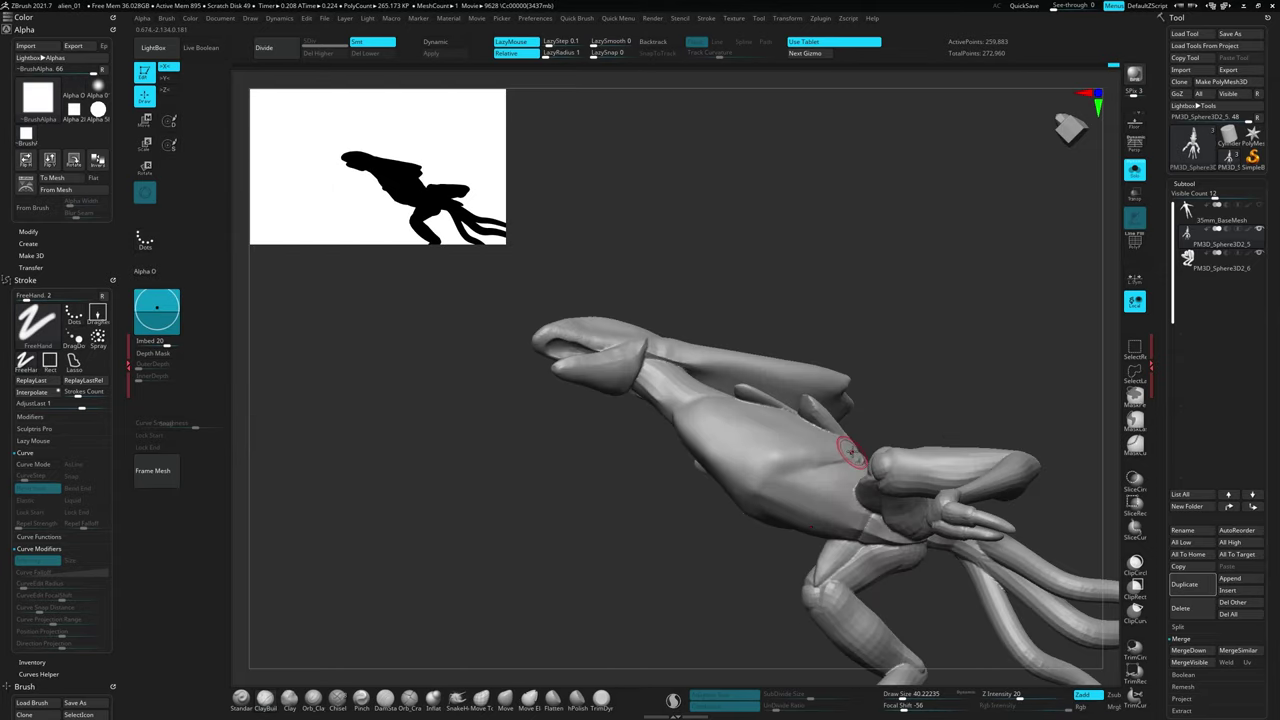
mouse_move(756, 495)
mouse_down()
mouse_move(847, 412)
mouse_move(721, 398)
mouse_move(811, 398)
mouse_move(660, 474)
mouse_up()
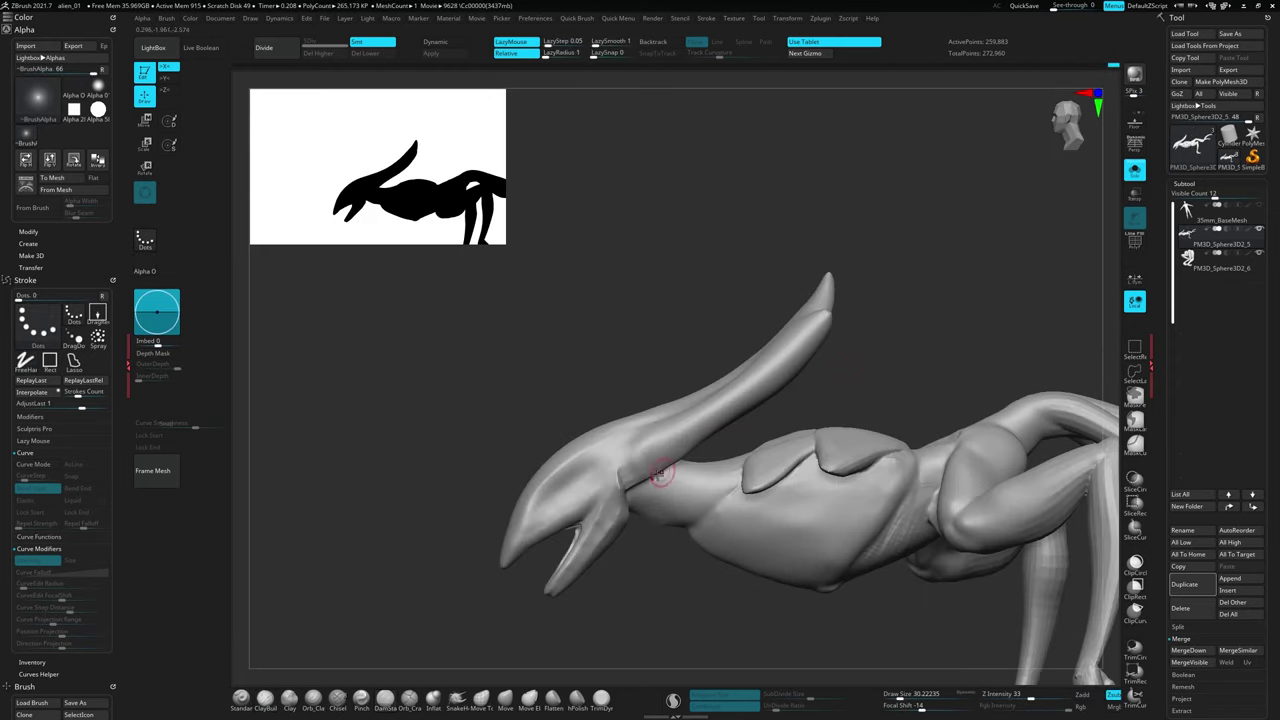
mouse_move(730, 388)
mouse_down()
mouse_move(603, 659)
mouse_move(650, 460)
mouse_up()
mouse_move(901, 327)
mouse_down()
mouse_move(830, 305)
mouse_move(977, 440)
mouse_move(775, 283)
mouse_move(810, 322)
mouse_up()
key(f)
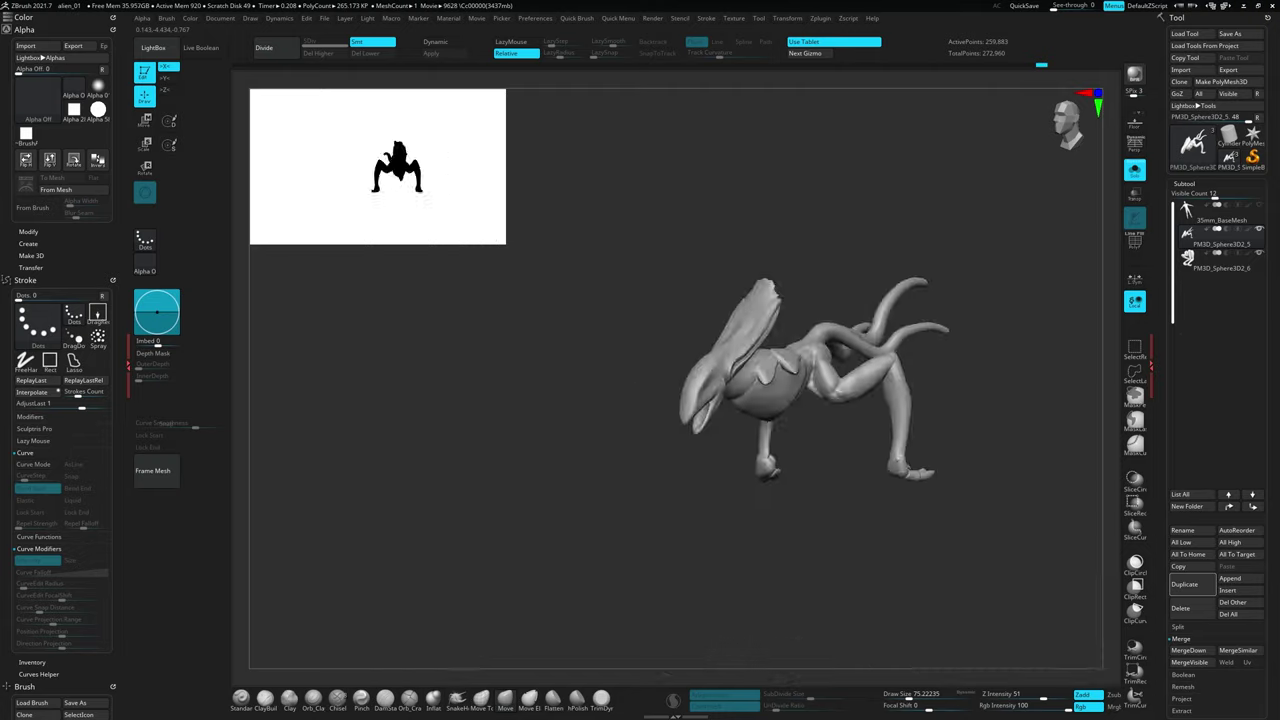
mouse_move(910, 600)
mouse_down()
mouse_move(603, 509)
mouse_move(654, 429)
mouse_move(690, 430)
mouse_move(590, 517)
mouse_move(635, 430)
mouse_move(647, 453)
mouse_up()
mouse_move(623, 497)
mouse_down()
mouse_move(630, 408)
mouse_move(562, 493)
mouse_up()
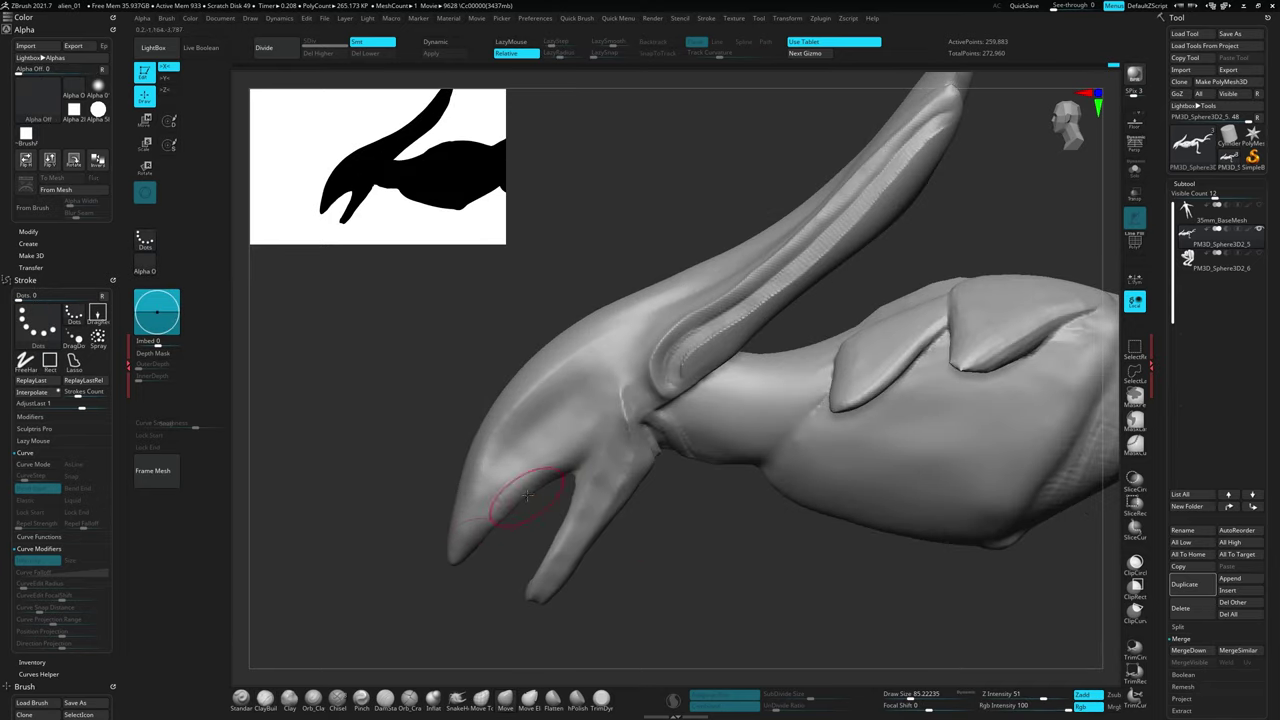
Turn to the head and pick an Insert Mesh brush for the teeth
mouse_move(509, 510)
mouse_down()
mouse_move(859, 391)
mouse_move(849, 515)
mouse_up()
key(b)
drag(748, 446, 848, 590)
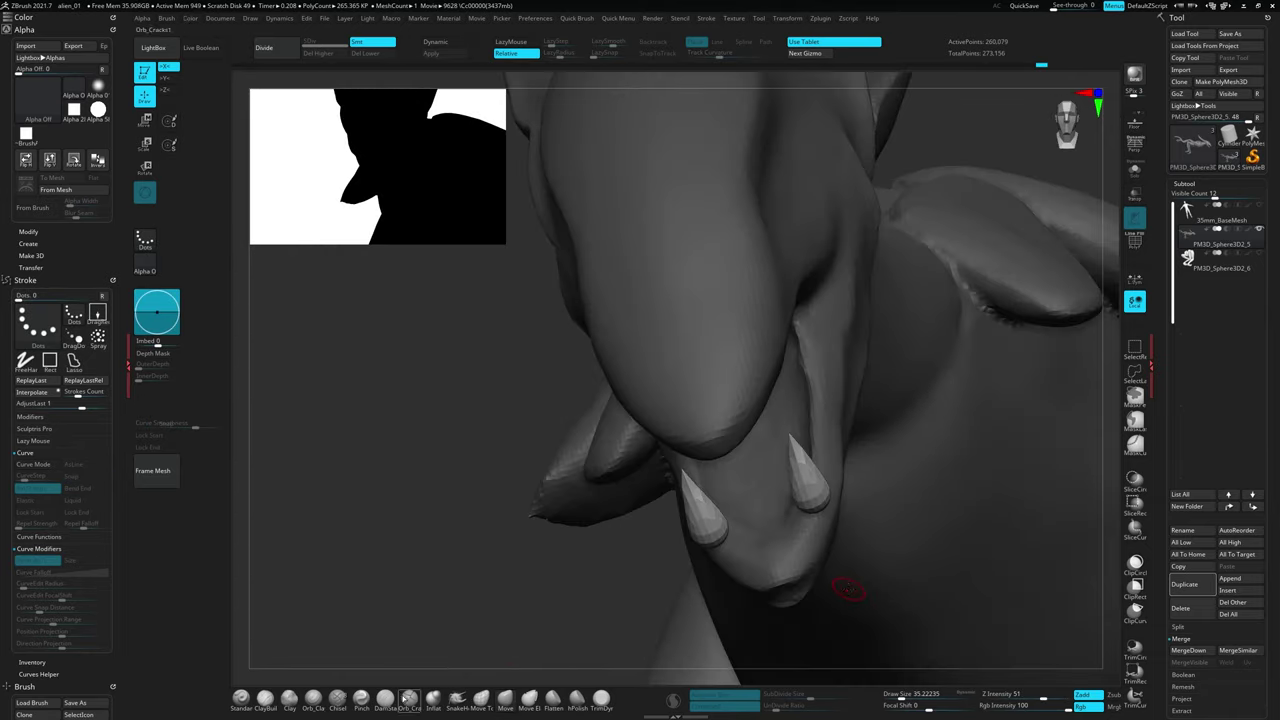
mouse_move(802, 462)
mouse_down()
mouse_move(760, 470)
mouse_move(791, 515)
mouse_move(748, 609)
mouse_move(757, 457)
mouse_move(795, 425)
mouse_move(797, 476)
mouse_move(760, 560)
mouse_move(820, 500)
mouse_move(800, 520)
mouse_move(820, 531)
mouse_move(863, 471)
mouse_move(648, 443)
mouse_up()
key(b)
Position the inserted tooth with the Move gizmo and check it inside the open jaw
key(w)
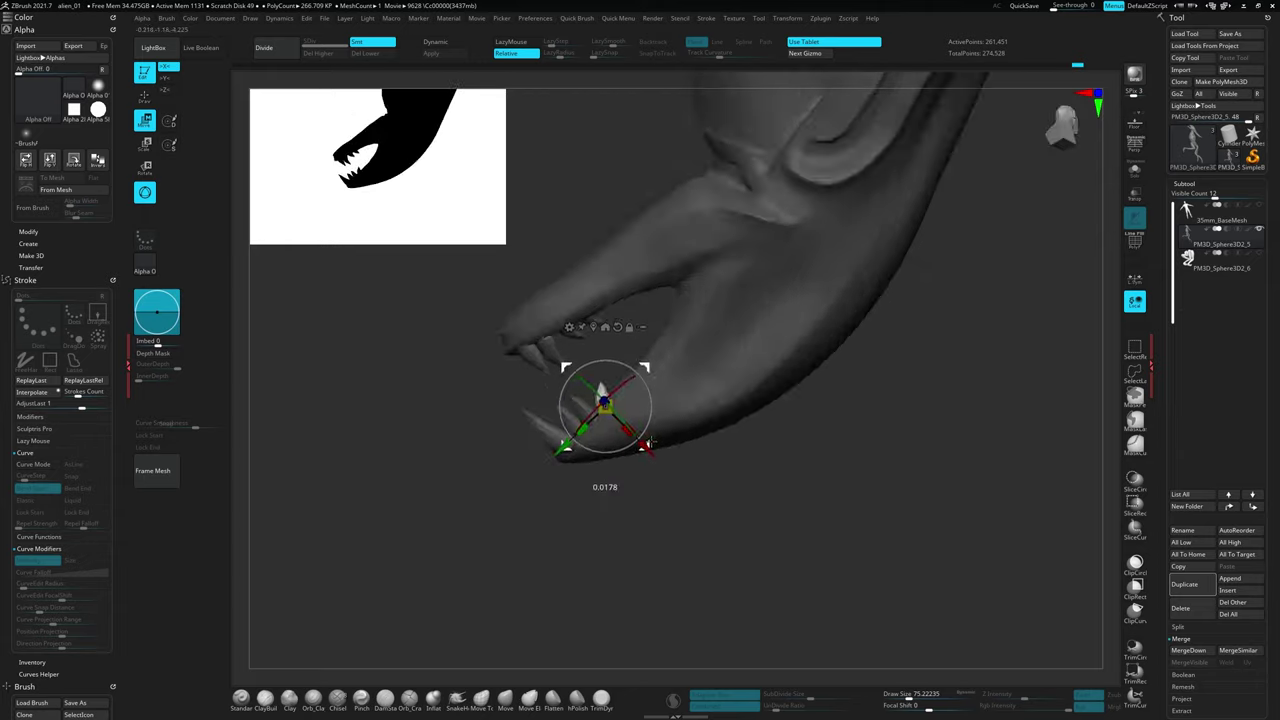
mouse_move(648, 443)
mouse_down()
mouse_move(894, 434)
mouse_move(823, 420)
mouse_move(831, 449)
mouse_move(557, 564)
mouse_up()
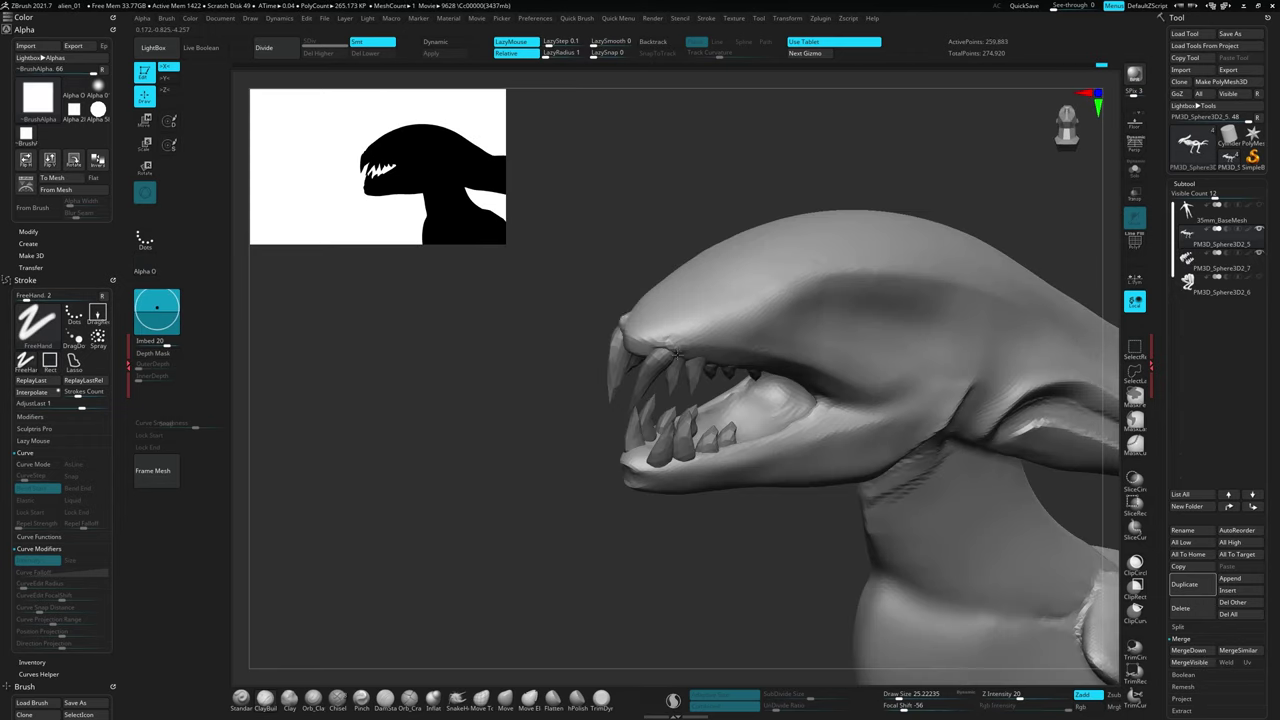
mouse_move(676, 353)
mouse_down()
mouse_move(840, 170)
mouse_move(986, 466)
mouse_move(1000, 397)
mouse_move(828, 399)
mouse_up()
drag(904, 552, 810, 360)
mouse_move(501, 378)
mouse_down()
mouse_move(640, 320)
mouse_move(720, 309)
mouse_move(809, 337)
mouse_move(595, 375)
mouse_move(605, 405)
mouse_up()
mouse_move(600, 500)
mouse_down()
mouse_move(700, 470)
mouse_move(772, 556)
mouse_move(605, 437)
mouse_move(598, 445)
mouse_move(640, 508)
mouse_move(680, 437)
mouse_move(846, 420)
mouse_move(784, 585)
mouse_up()
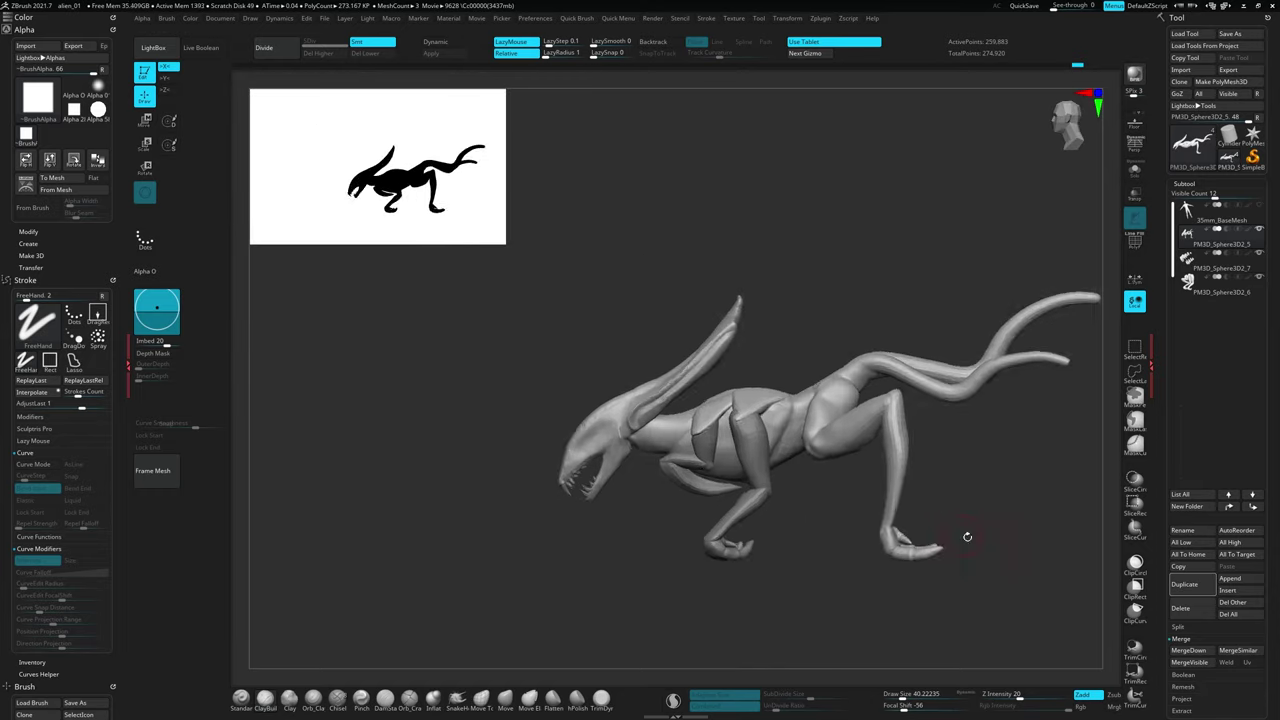
Position the cylinder plates along the snout, checking them from several angles
mouse_move(899, 505)
mouse_down()
mouse_move(640, 497)
mouse_move(660, 465)
mouse_up()
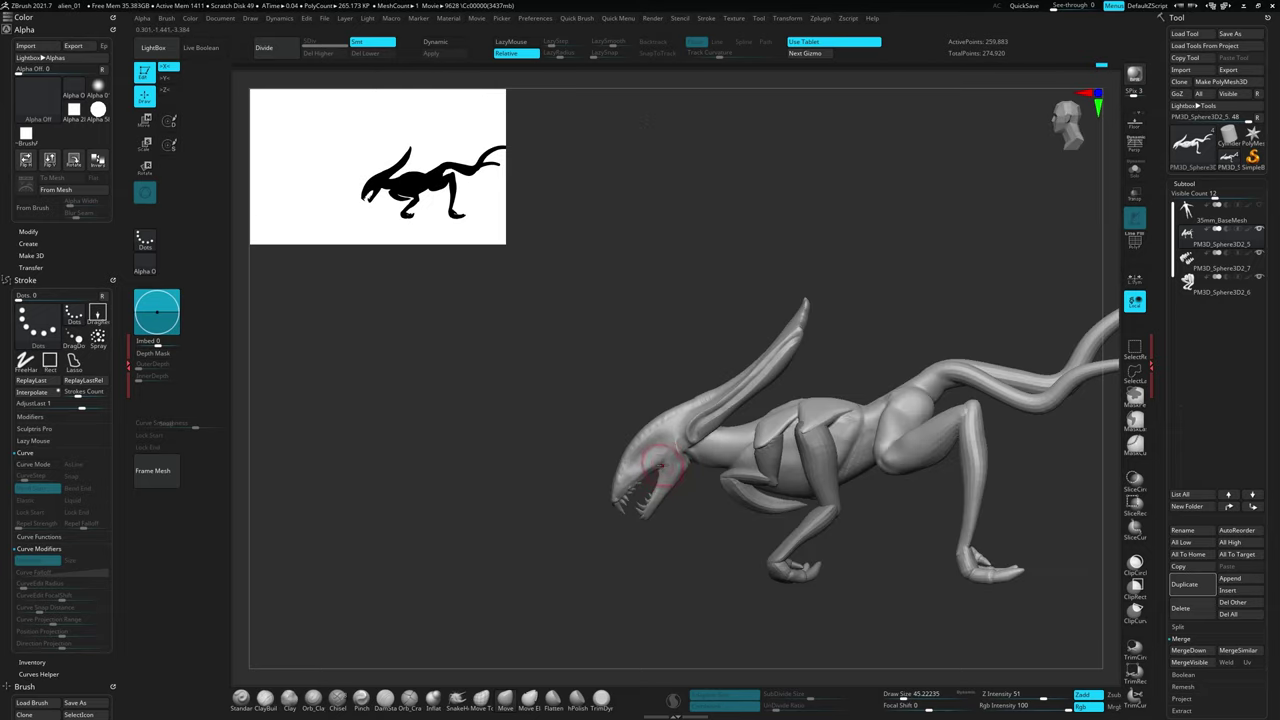
mouse_move(686, 568)
mouse_down()
mouse_move(628, 518)
mouse_move(645, 517)
mouse_move(669, 554)
mouse_move(646, 434)
mouse_move(628, 480)
mouse_move(663, 429)
mouse_move(503, 245)
mouse_move(666, 523)
mouse_move(720, 480)
mouse_up()
mouse_move(773, 308)
mouse_down()
mouse_move(745, 335)
mouse_move(790, 290)
mouse_move(760, 300)
mouse_up()
mouse_move(760, 300)
mouse_down()
mouse_move(831, 243)
mouse_move(520, 450)
mouse_up()
mouse_move(566, 372)
mouse_down()
mouse_move(750, 425)
mouse_move(766, 407)
mouse_move(627, 280)
mouse_up()
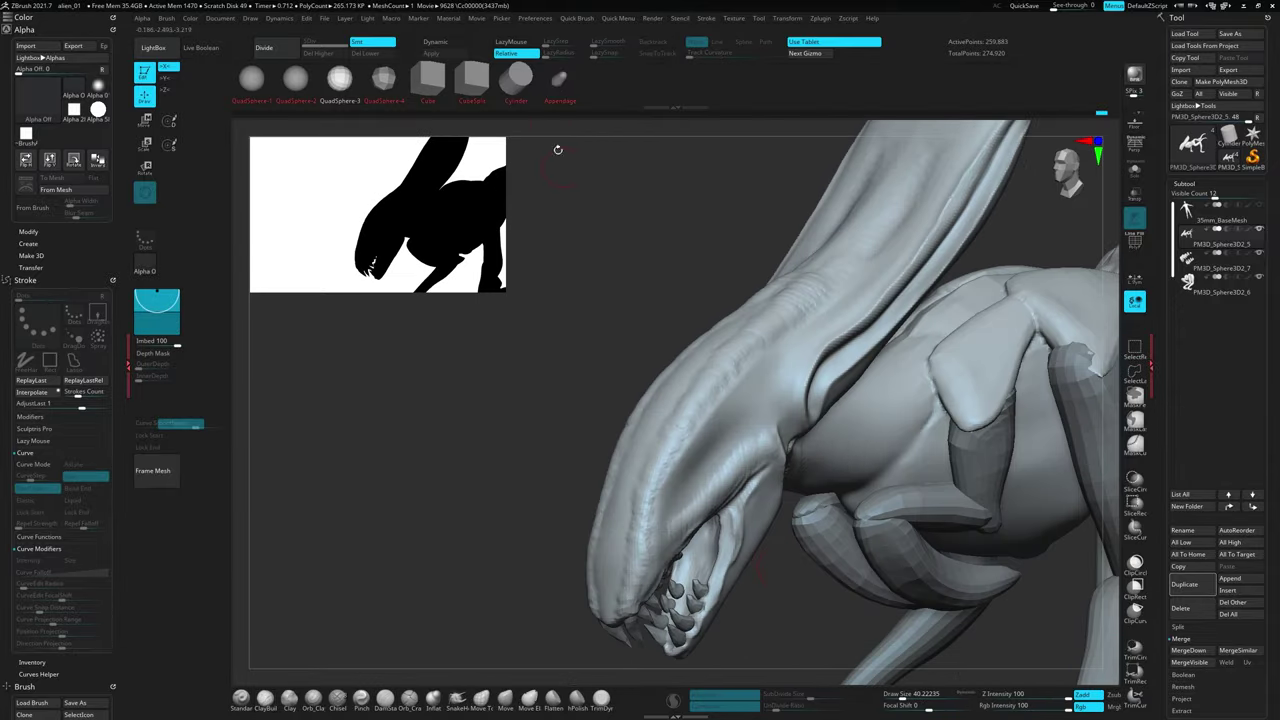
mouse_move(745, 479)
mouse_down()
mouse_move(925, 575)
mouse_move(1060, 560)
mouse_up()
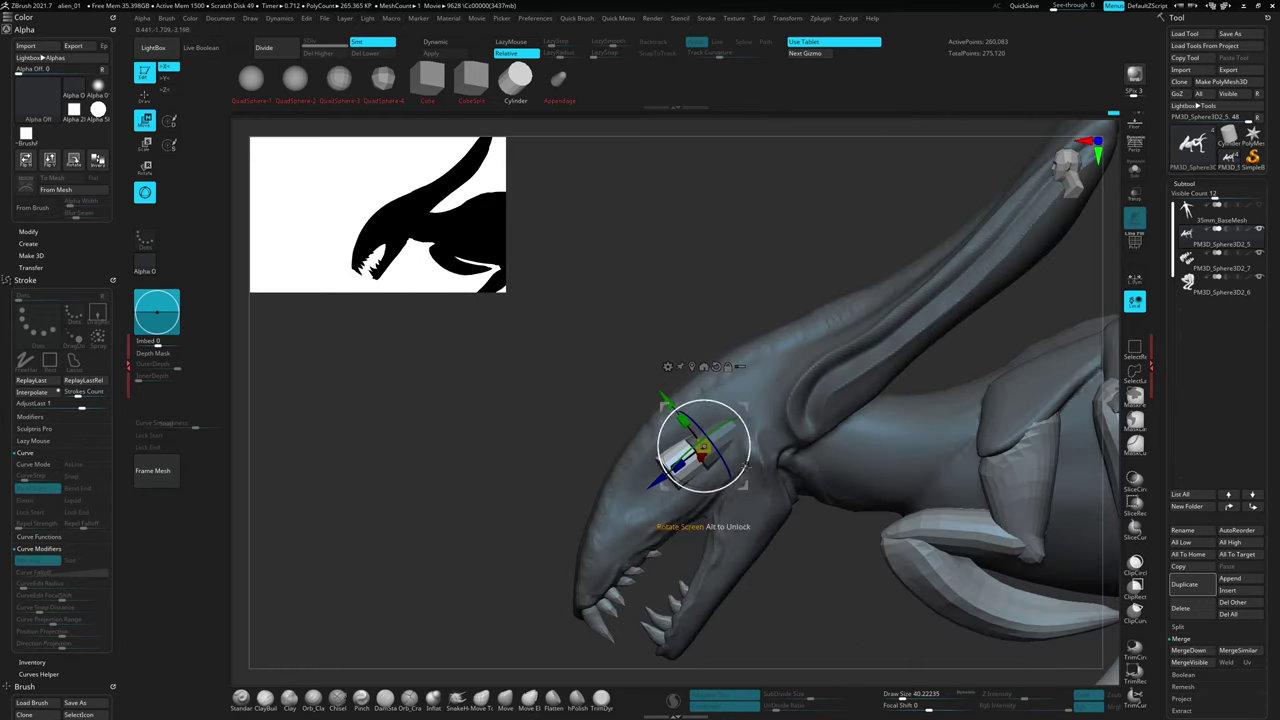
drag(760, 560, 900, 560)
Return to Draw mode, review the head, and solo the two cylinder plates
key(q)
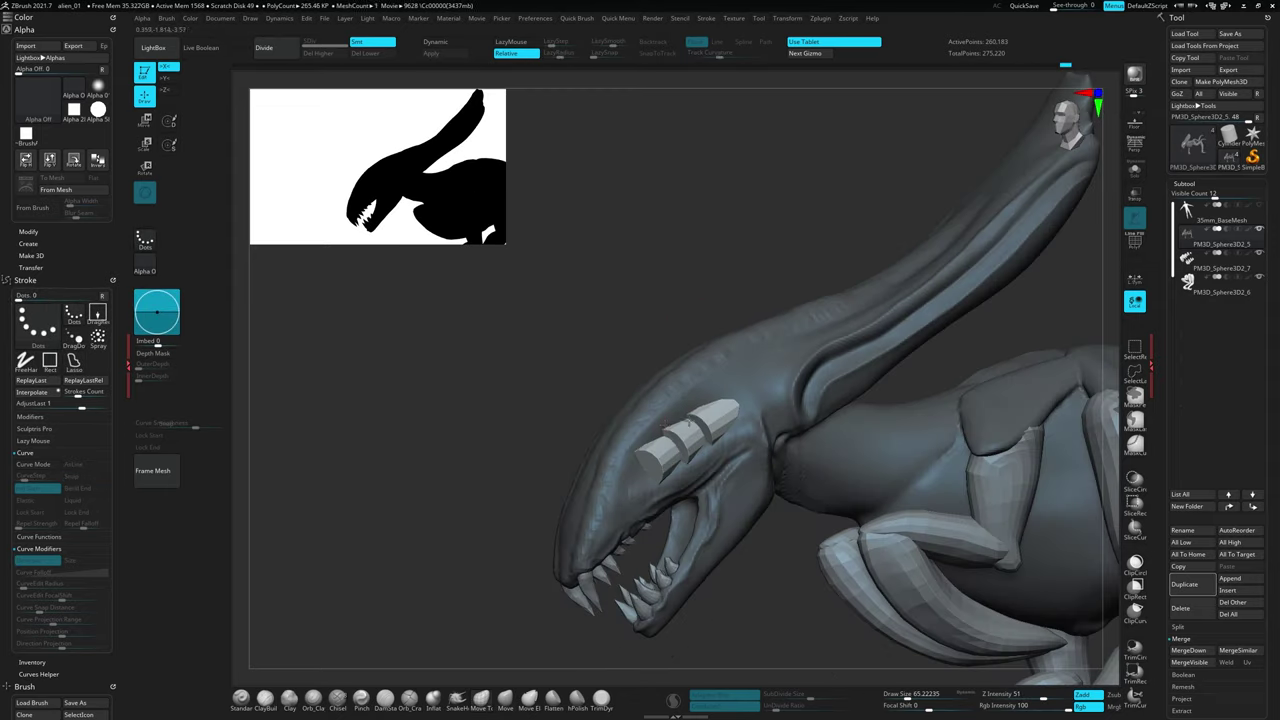
drag(665, 480, 690, 339)
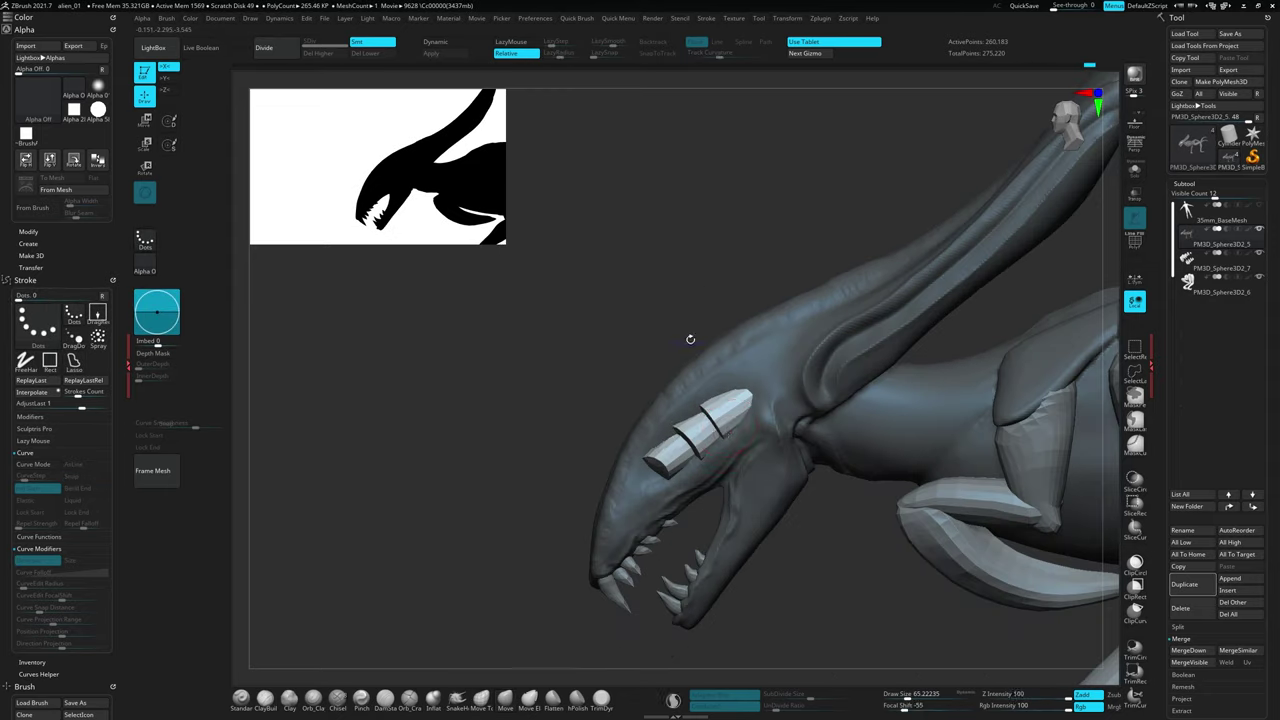
mouse_move(668, 470)
mouse_down()
mouse_move(829, 600)
mouse_move(901, 504)
mouse_up()
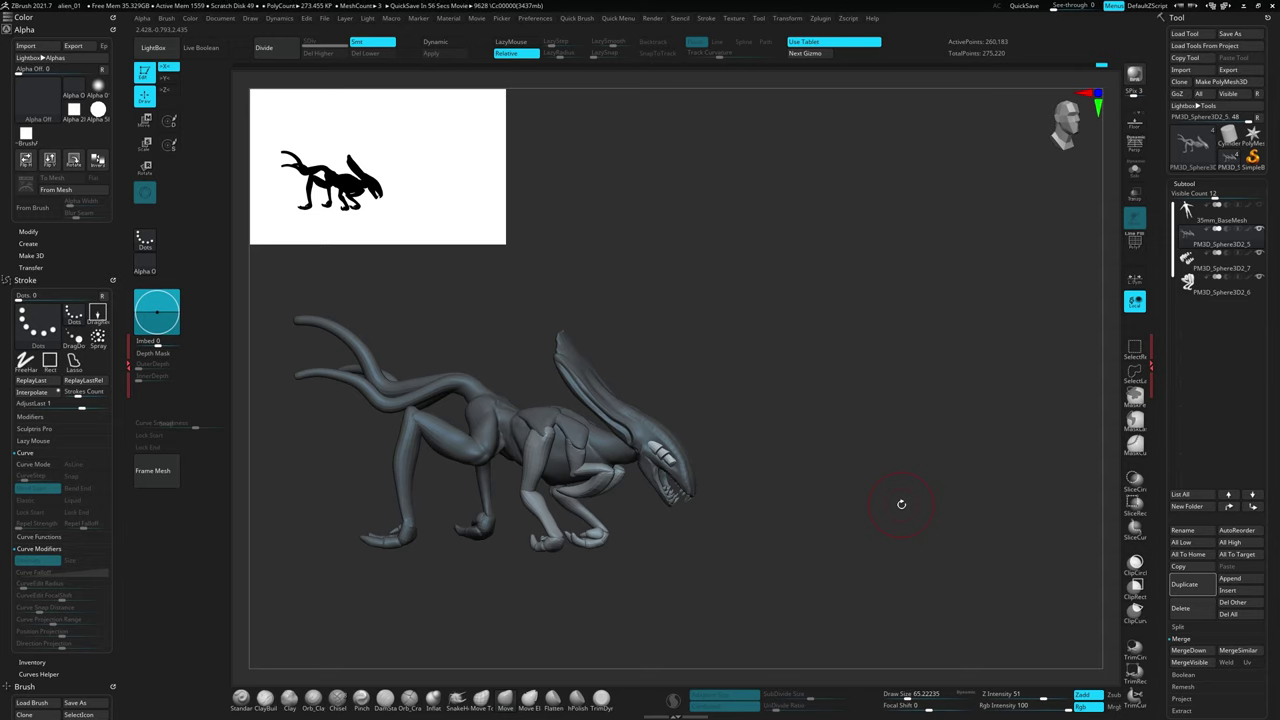
mouse_move(789, 583)
mouse_down()
mouse_move(940, 529)
mouse_move(945, 462)
mouse_move(974, 509)
mouse_up()
click(1134, 170)
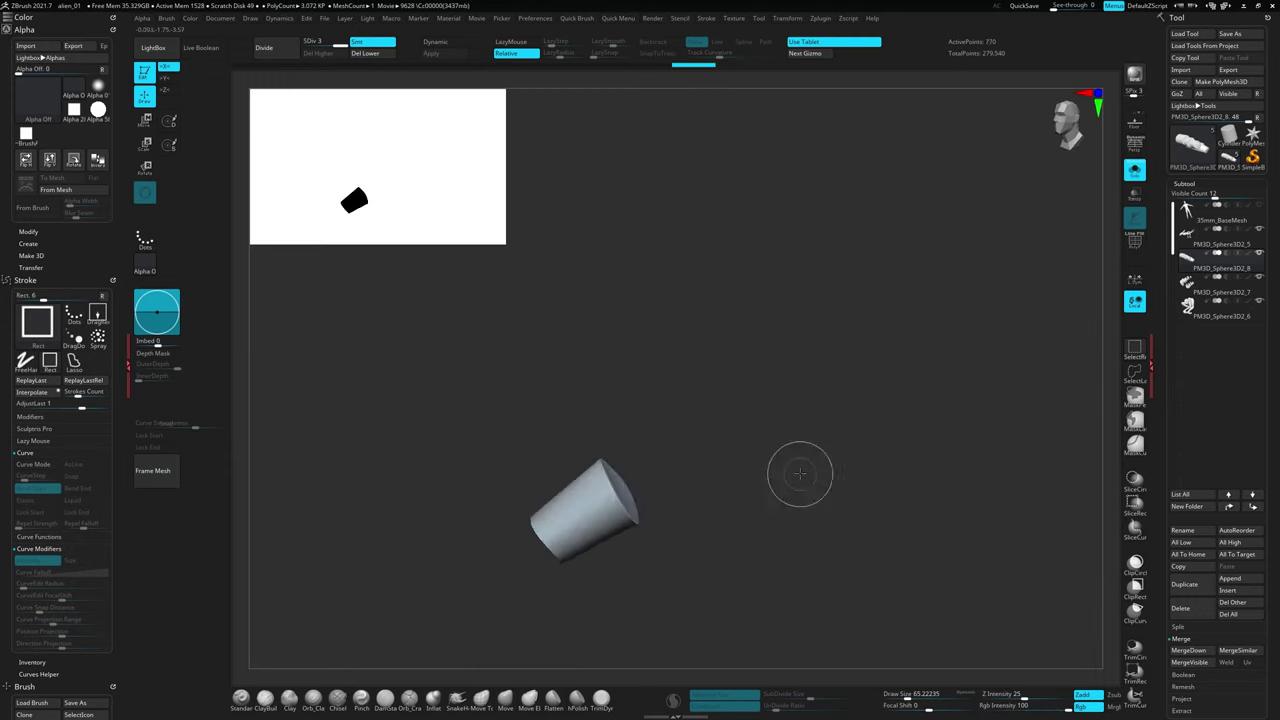
Split the combined mesh into separate subtools with Split To Parts
click(1100, 662)
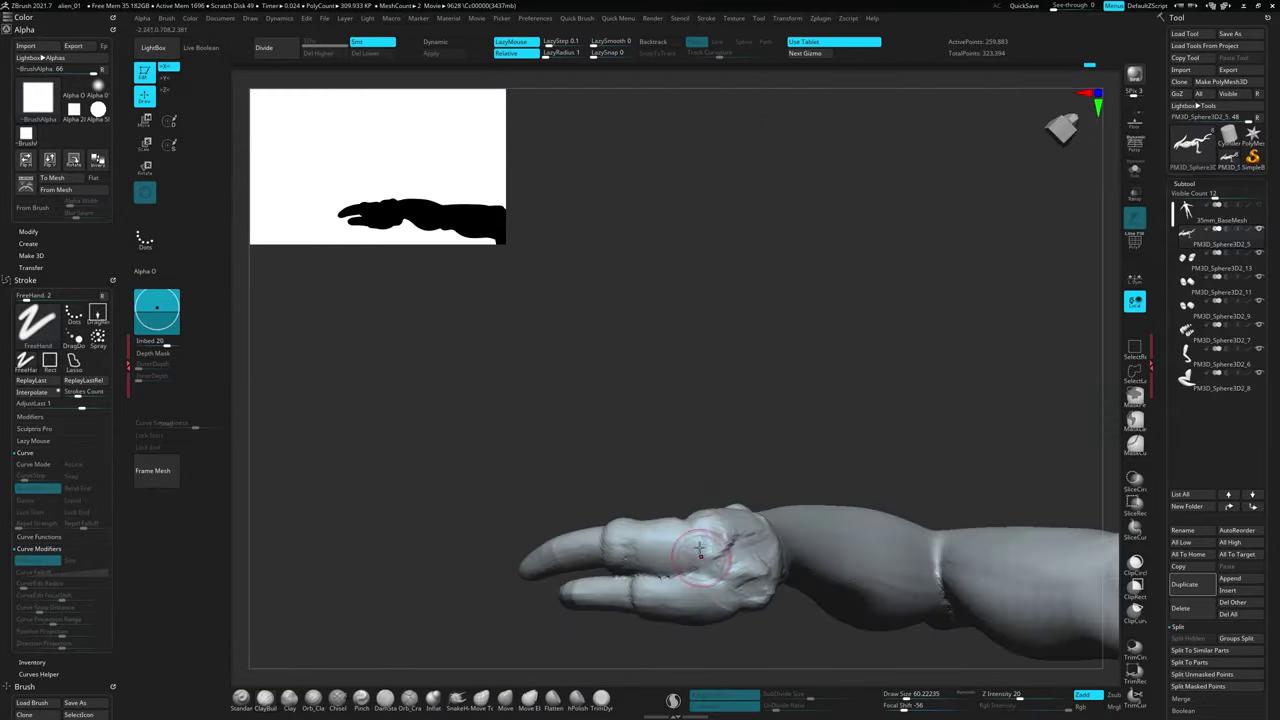
Apply the ComicGrey material from the LightBox material library
click(157, 50)
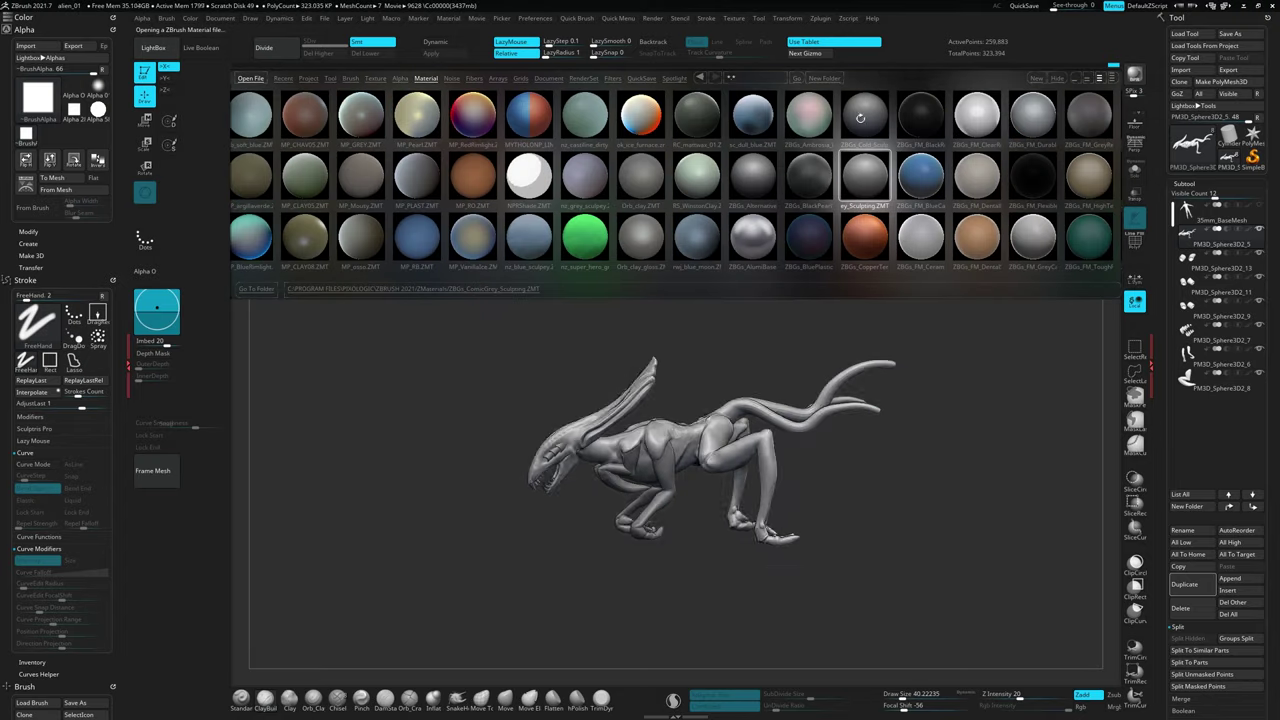
key(comma)
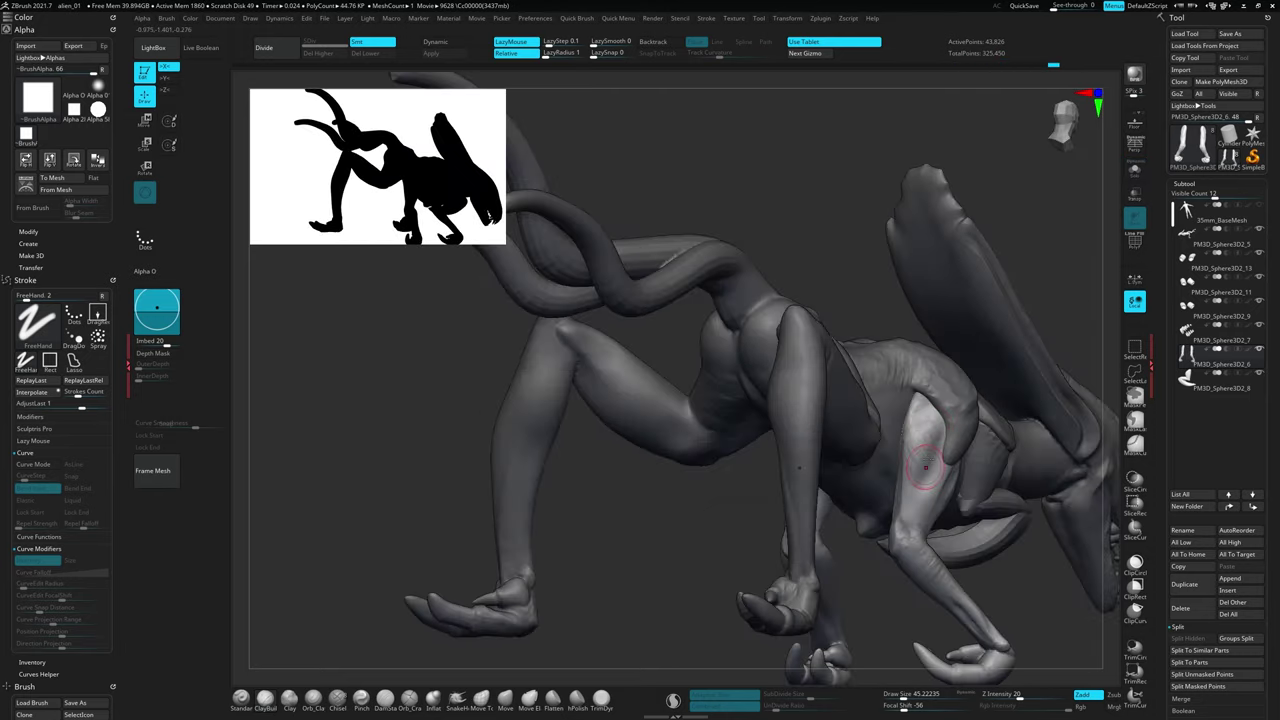
Solo the forelimb subtool with Shift+Alt+S
key(shift+alt+s)
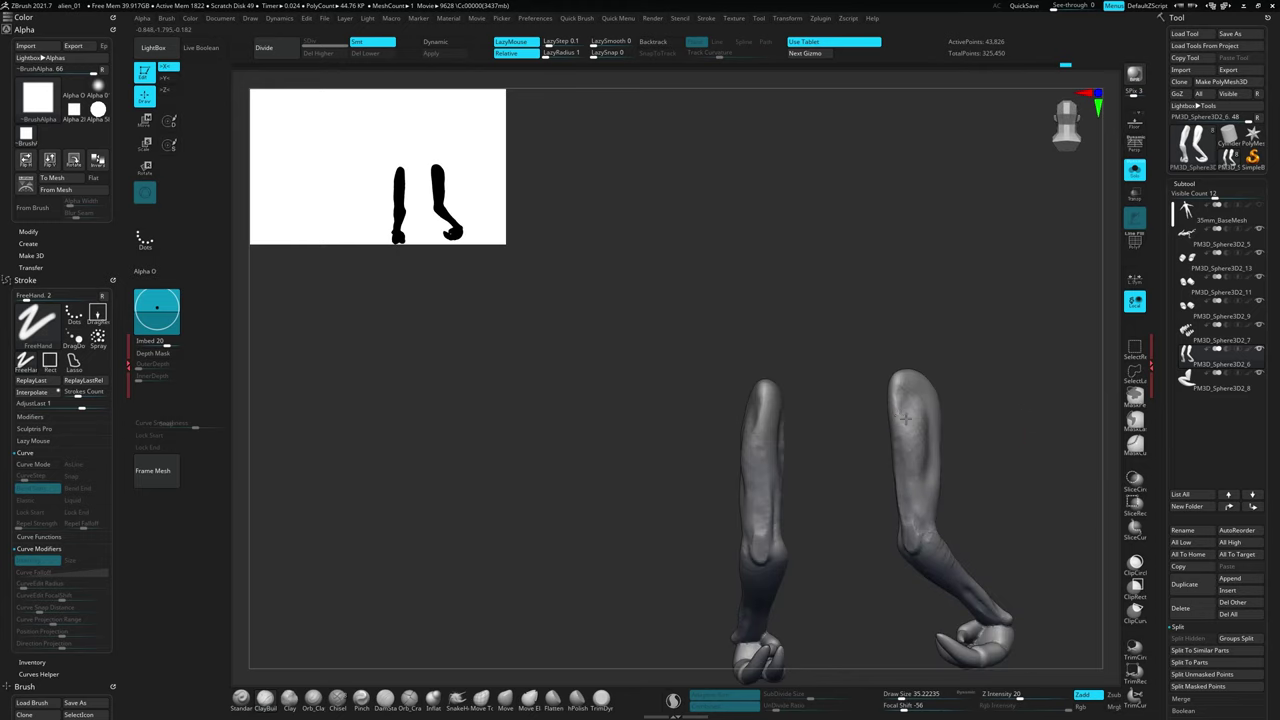
Orbit around the alien to check the arm, tentacles, head and neck from several angles
right_drag(931, 412, 970, 455)
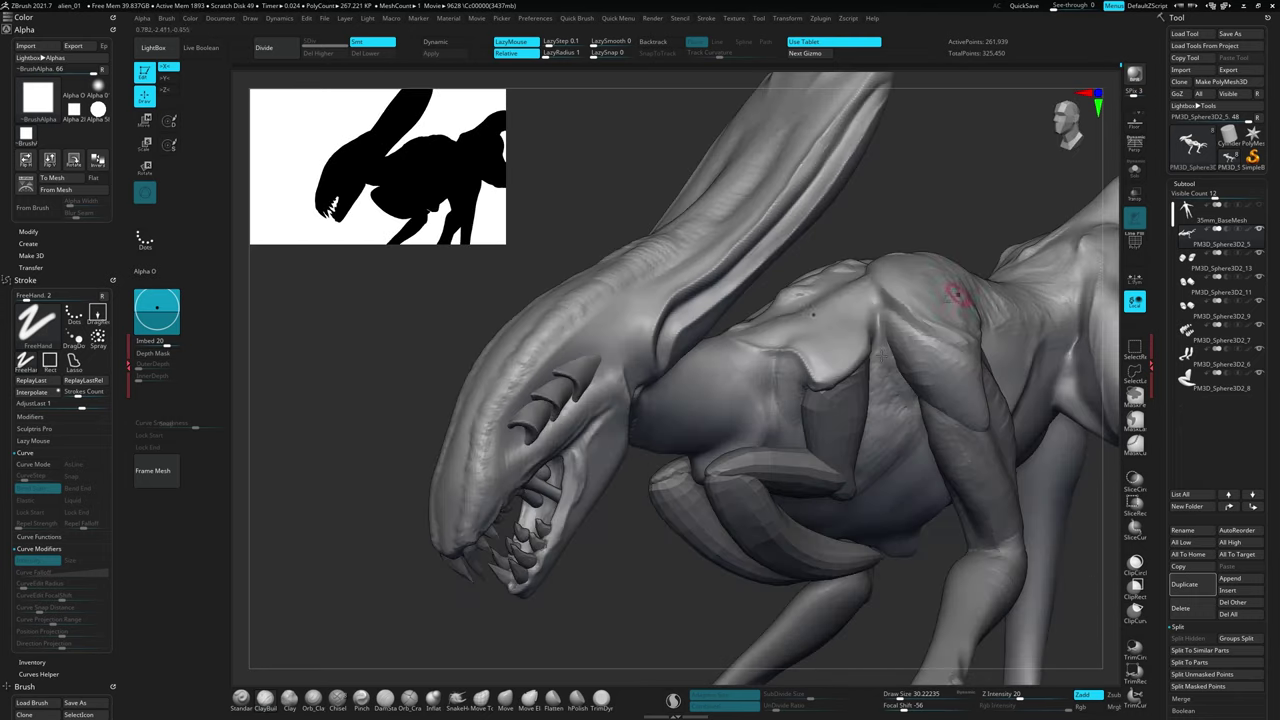
mouse_move(955, 292)
mouse_down()
mouse_move(1020, 173)
mouse_move(972, 577)
mouse_up()
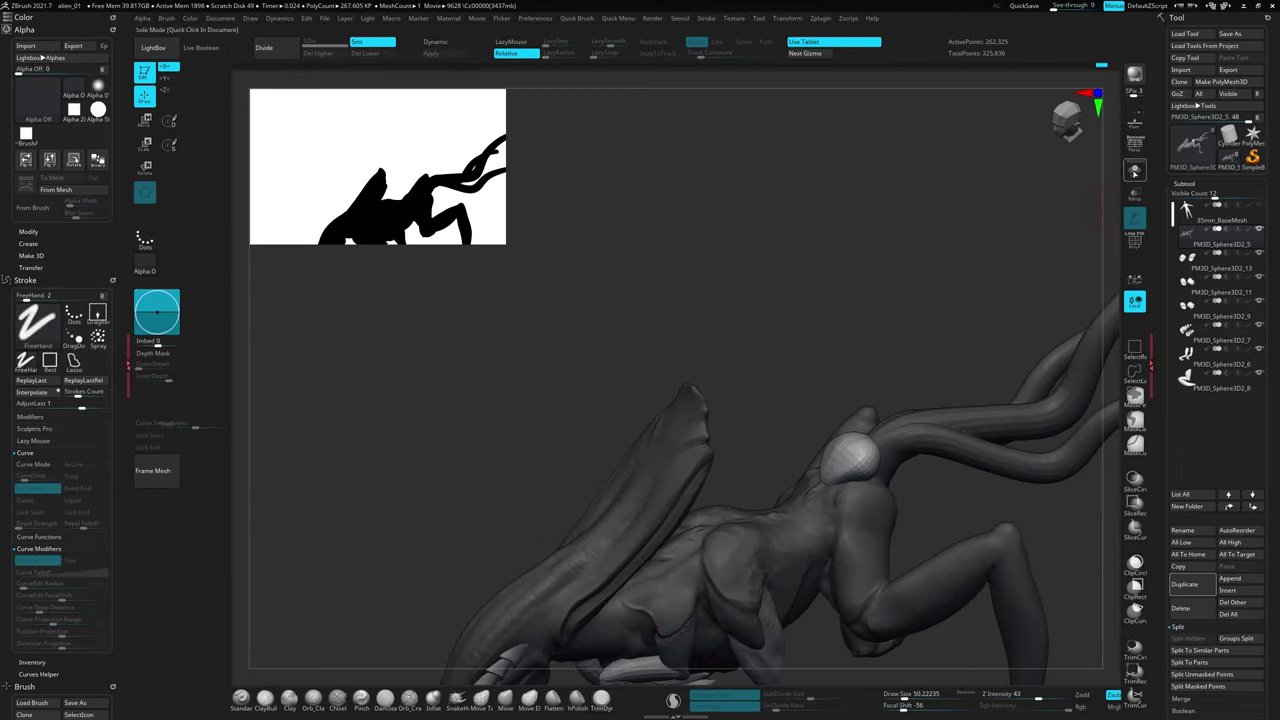
mouse_move(963, 357)
mouse_down()
mouse_move(1056, 351)
mouse_move(971, 457)
mouse_move(935, 440)
mouse_up()
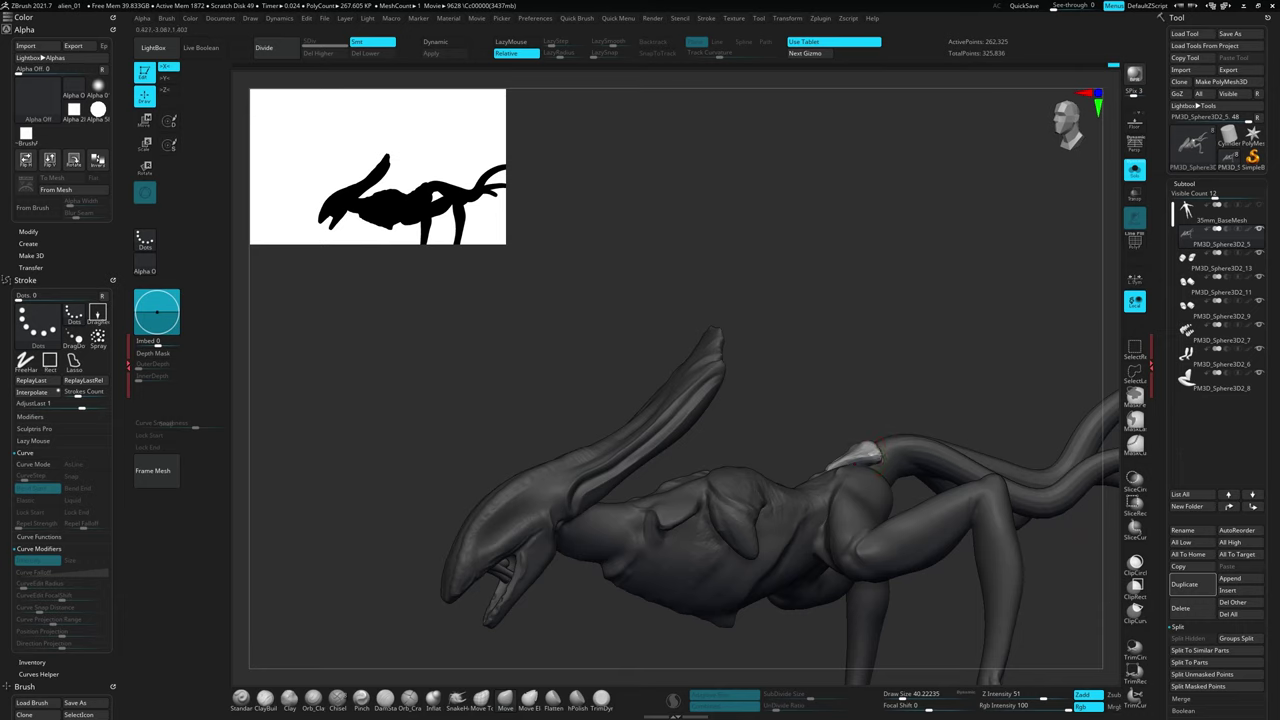
mouse_move(930, 384)
mouse_down()
mouse_move(863, 424)
mouse_move(860, 414)
mouse_up()
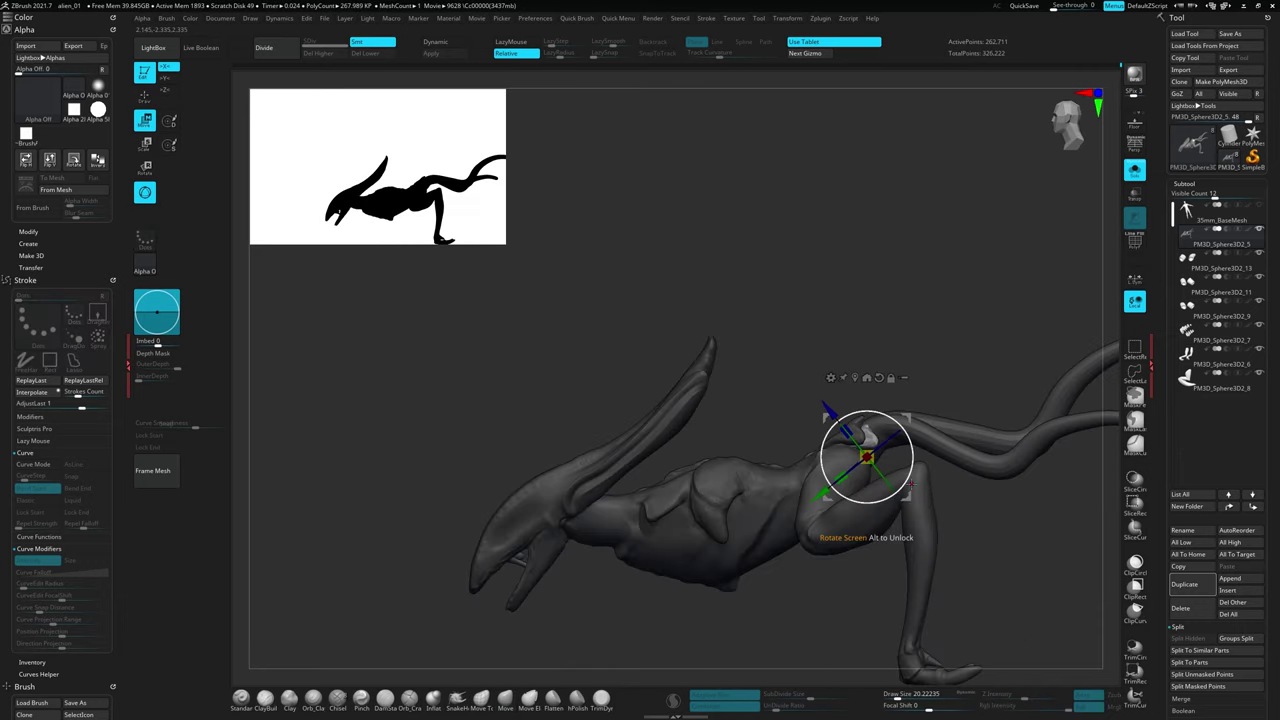
mouse_move(857, 480)
mouse_down()
mouse_move(763, 378)
mouse_move(976, 239)
mouse_up()
mouse_move(848, 331)
mouse_down()
mouse_move(868, 293)
mouse_move(925, 296)
mouse_move(981, 313)
mouse_move(951, 340)
mouse_move(1000, 350)
mouse_move(960, 345)
mouse_up()
mouse_move(885, 440)
mouse_down()
mouse_move(913, 465)
mouse_move(902, 396)
mouse_move(926, 294)
mouse_move(672, 427)
mouse_move(887, 216)
mouse_move(830, 328)
mouse_up()
drag(666, 413, 866, 227)
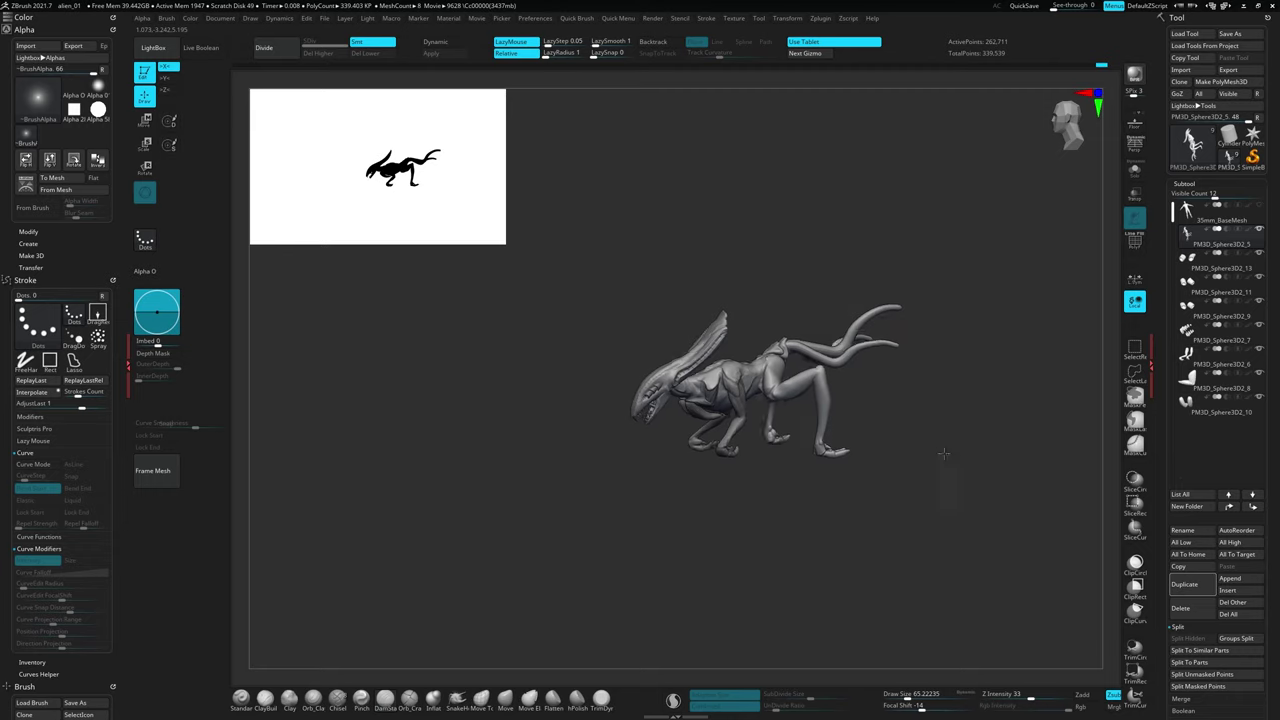
alt+drag(872, 261, 408, 420)
alt+drag(635, 391, 659, 479)
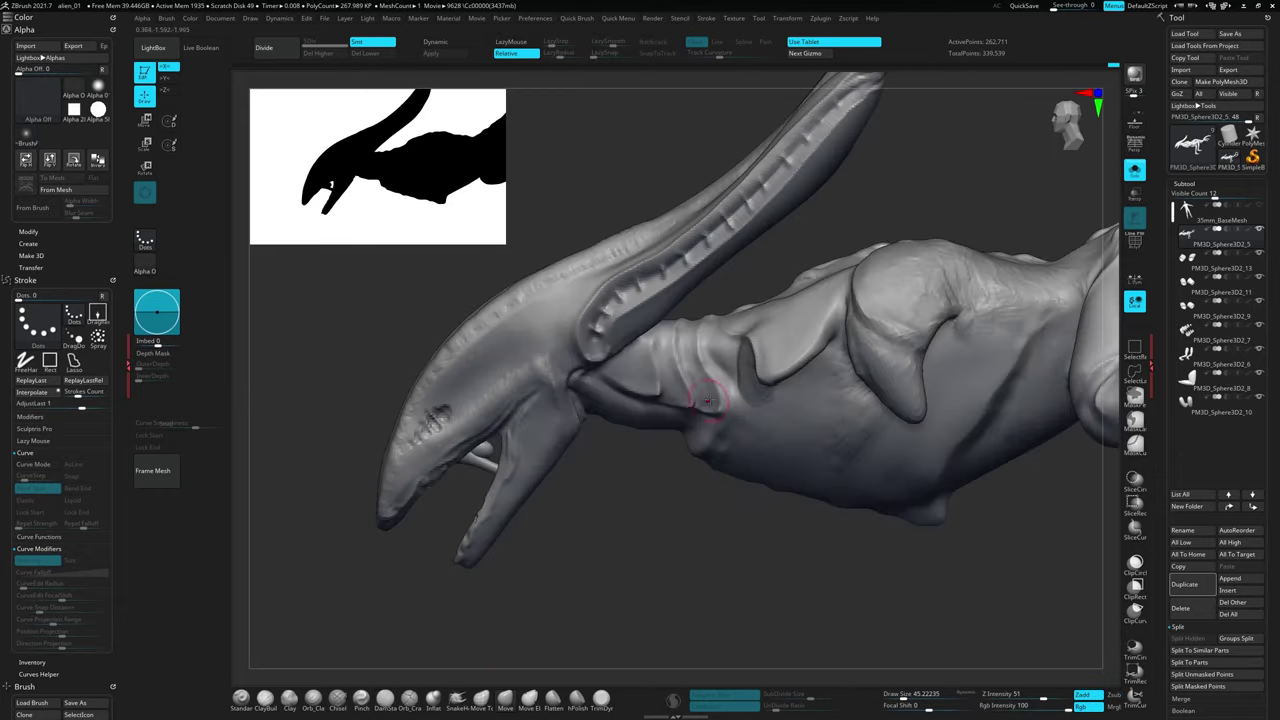
Orbit to a front three-quarter view and move in close along the crest's ribbed grooves
right_drag(686, 425, 777, 310)
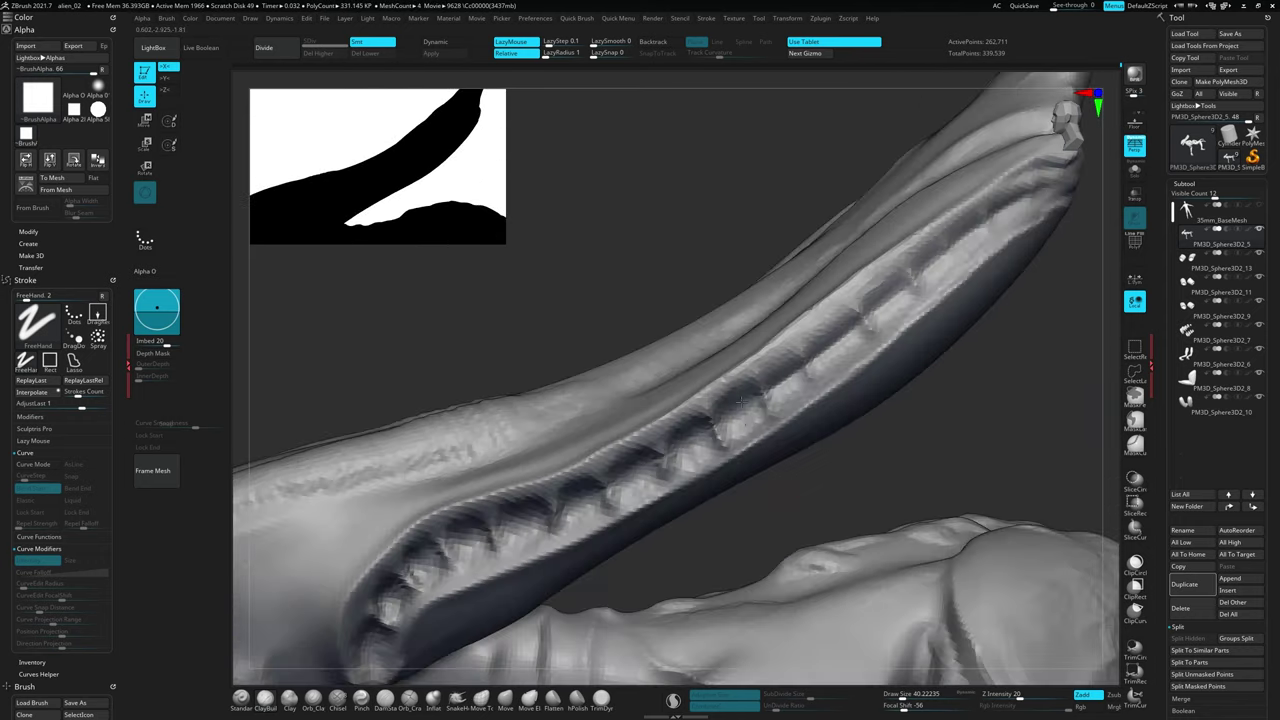
drag(740, 400, 898, 413)
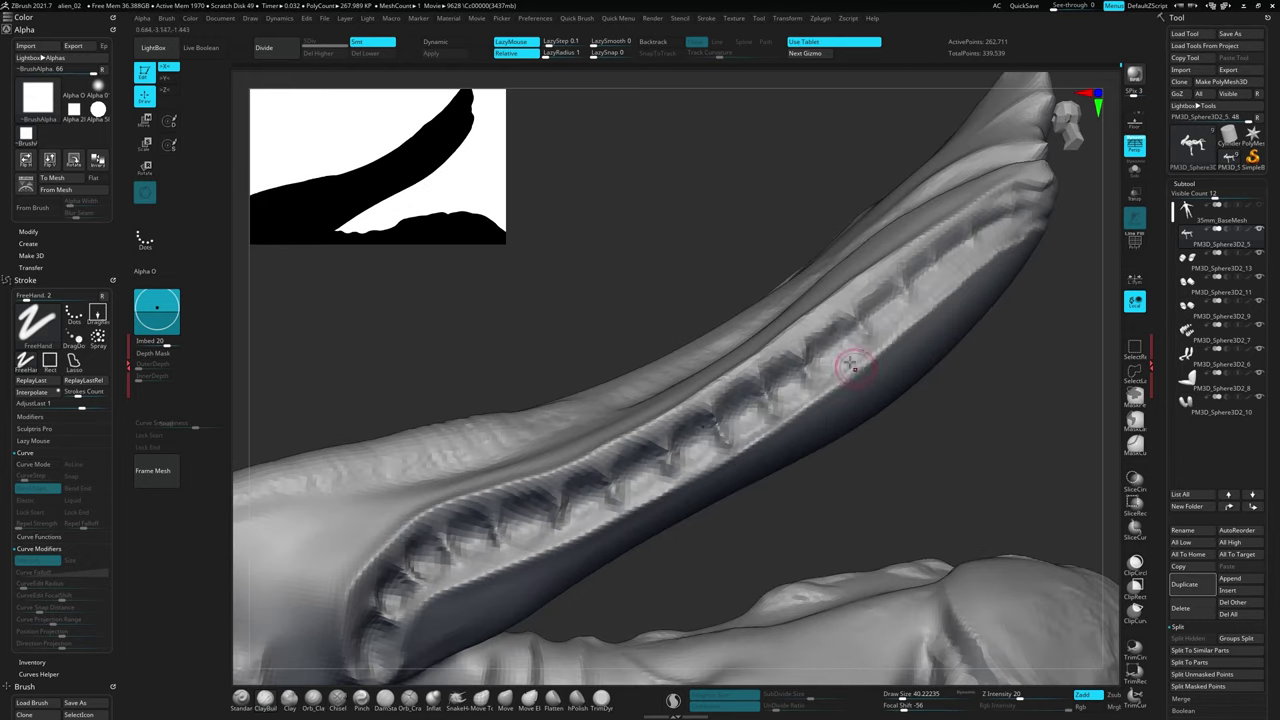
drag(898, 413, 1020, 422)
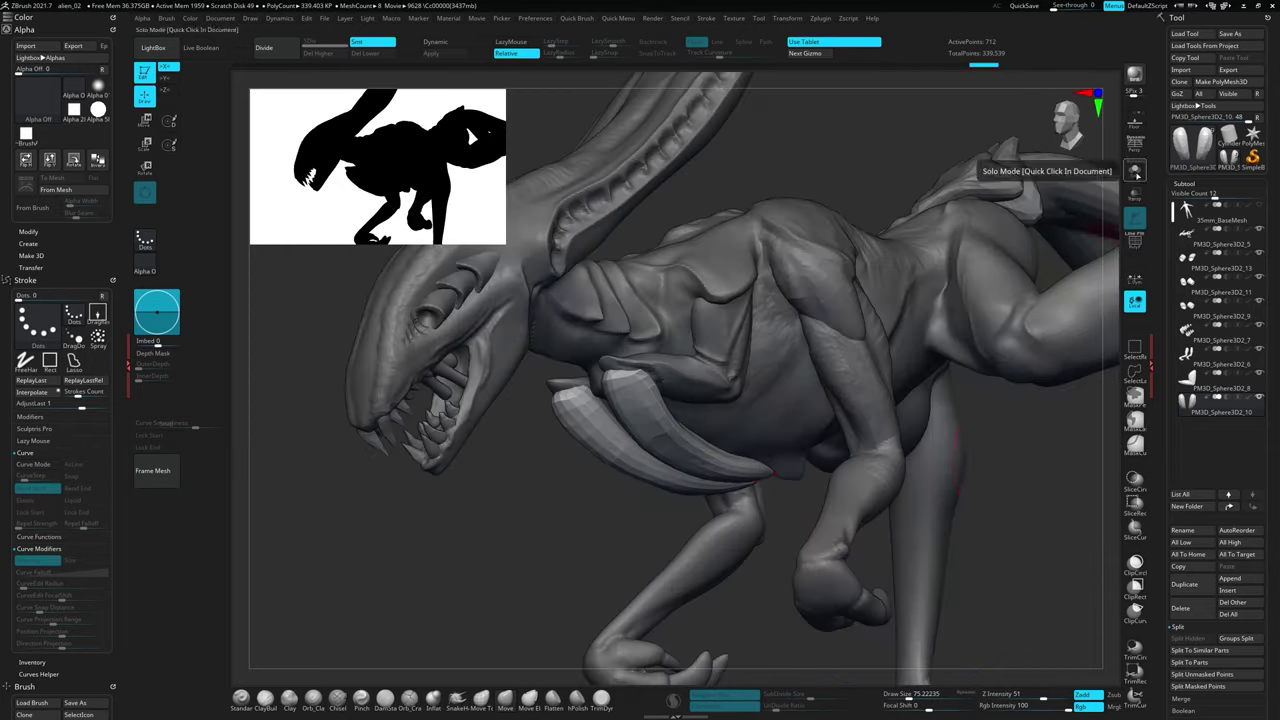
DynaMesh the claw piece, load a new sculpting brush and Solo the claw
click(905, 280)
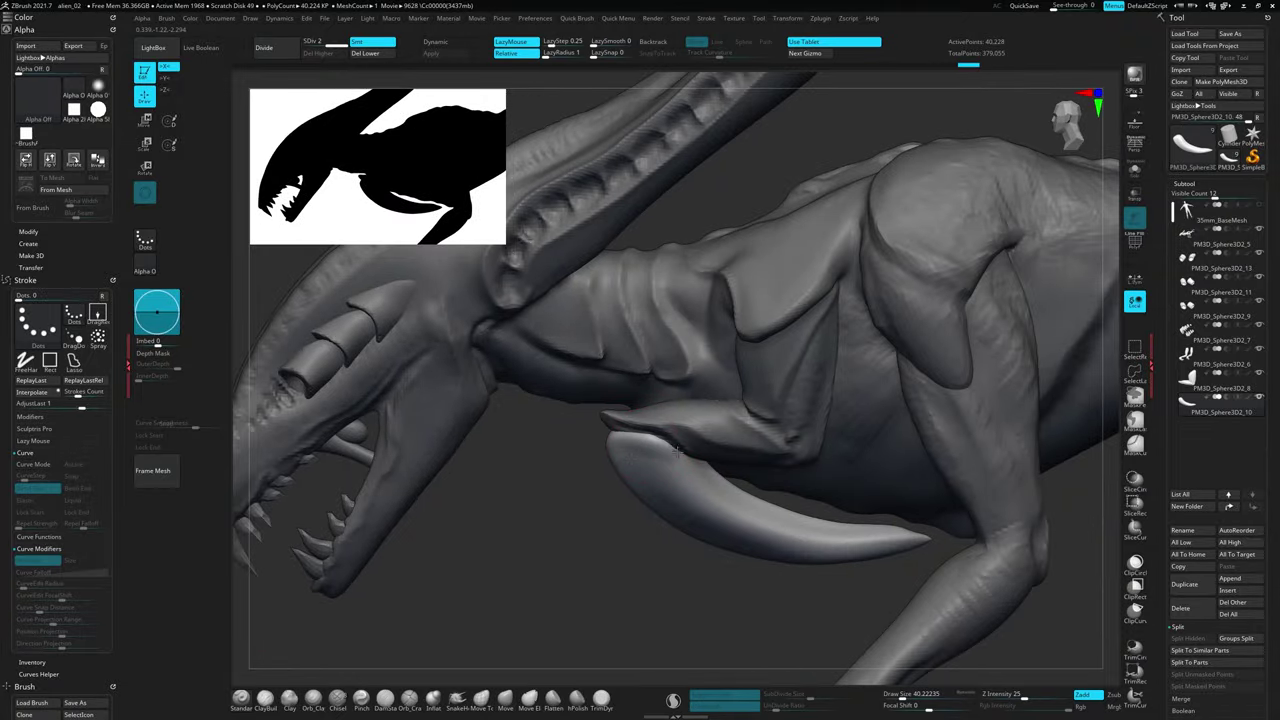
mouse_move(676, 451)
mouse_down()
mouse_move(839, 363)
mouse_move(622, 564)
mouse_up()
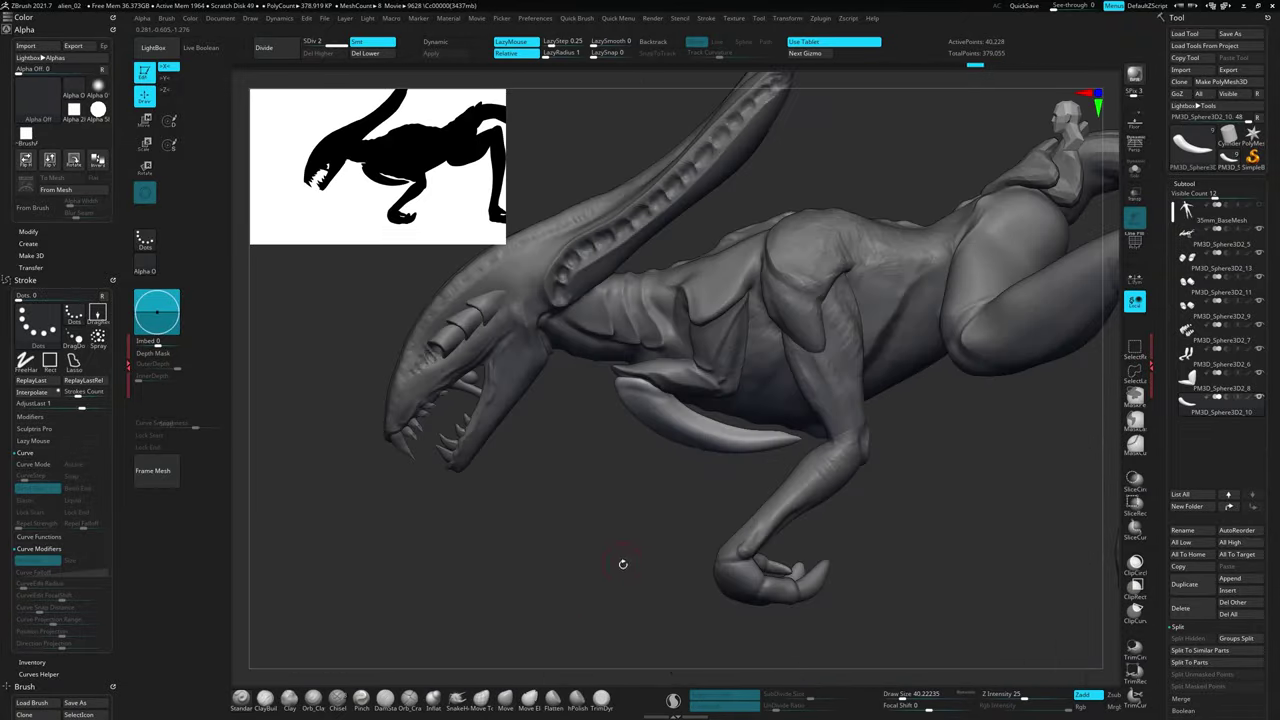
click(645, 552)
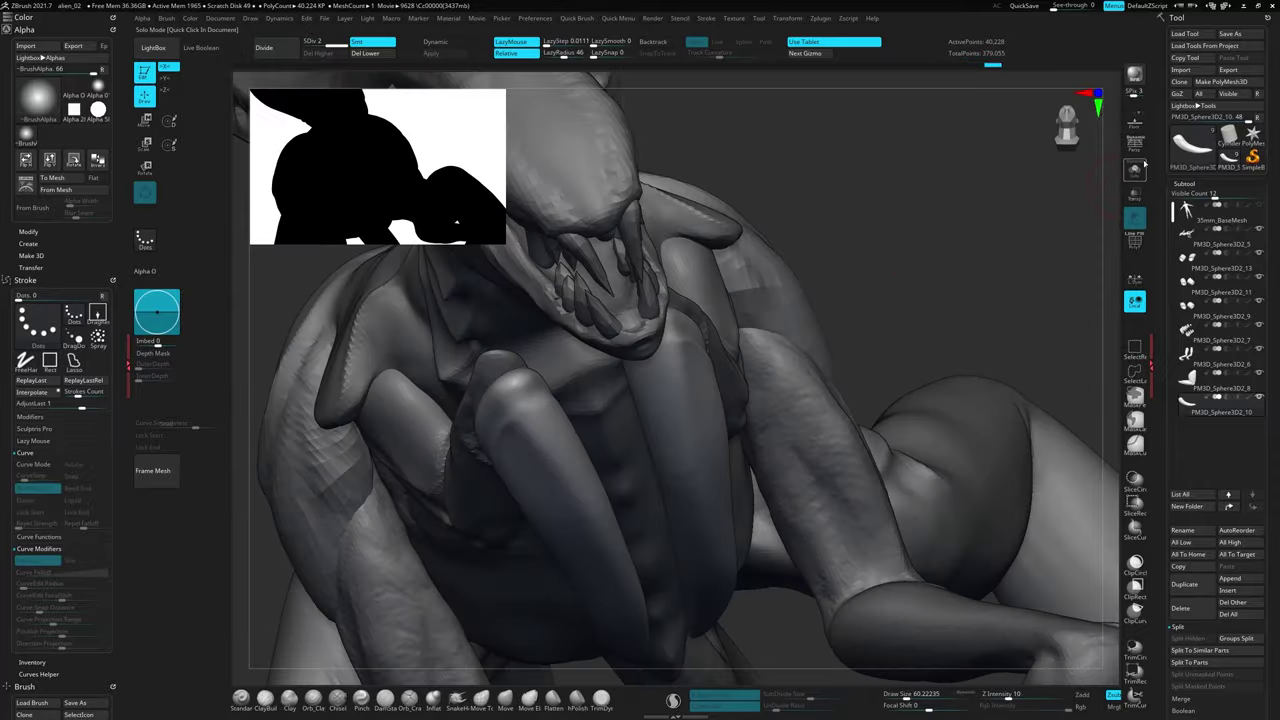
click(1135, 169)
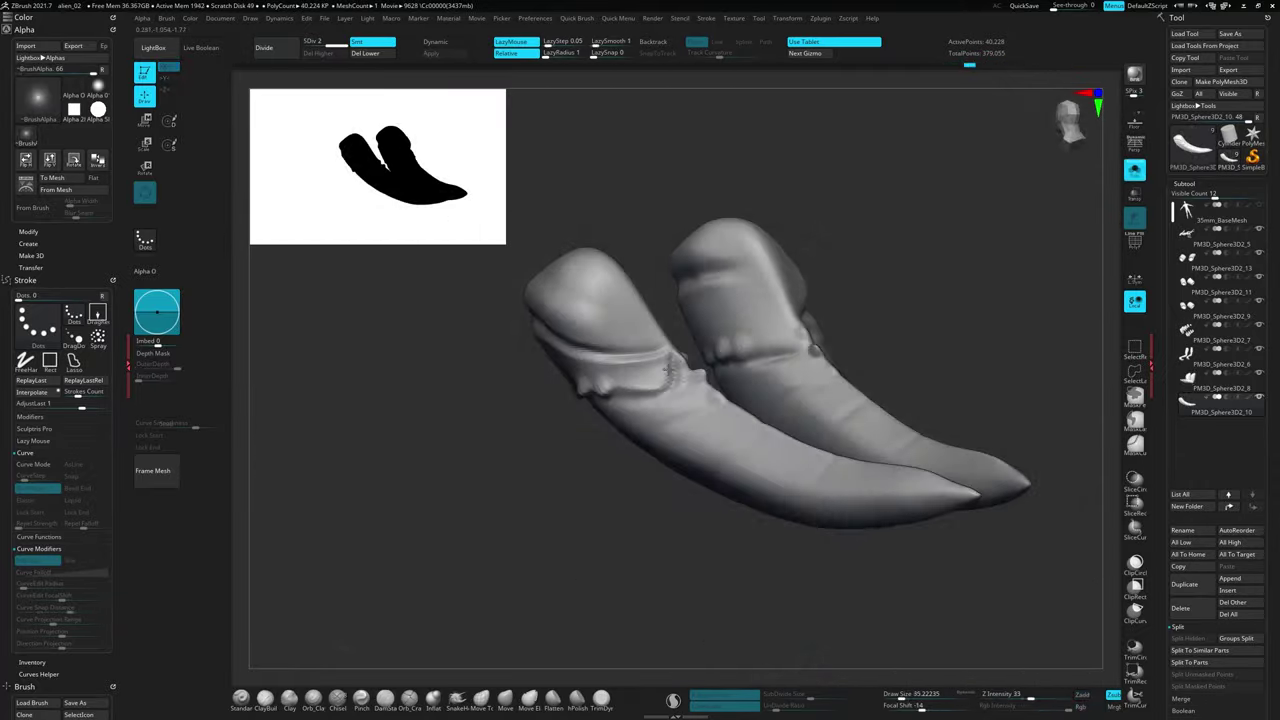
Sculpt a serrated row of small spikes along the claw's inner edge, checking both pincers
drag(781, 350, 853, 505)
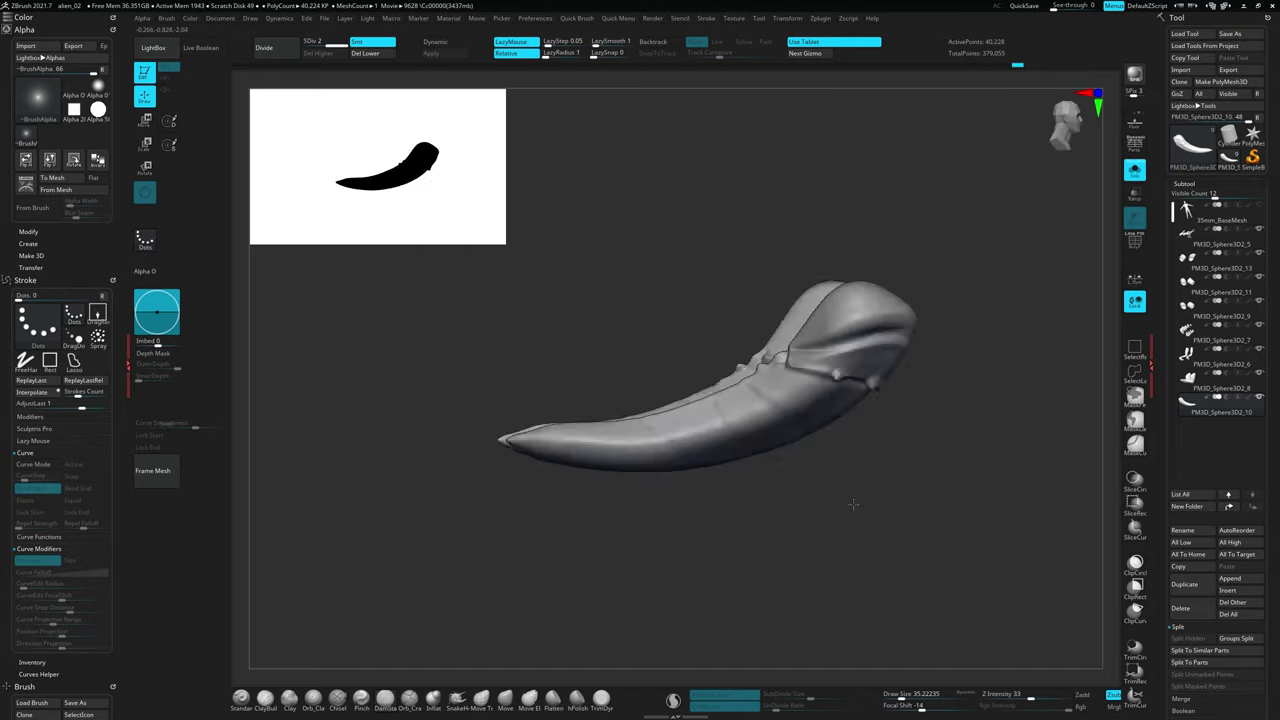
drag(909, 545, 851, 341)
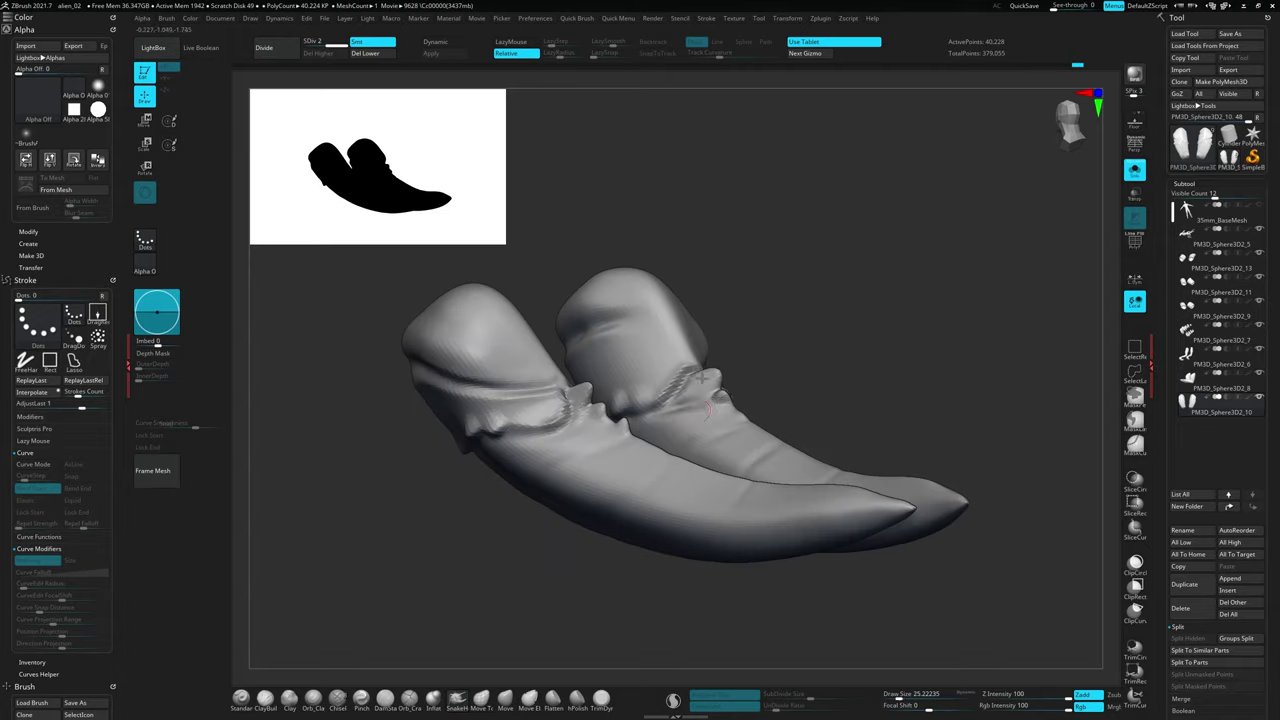
drag(745, 437, 776, 380)
drag(775, 521, 839, 492)
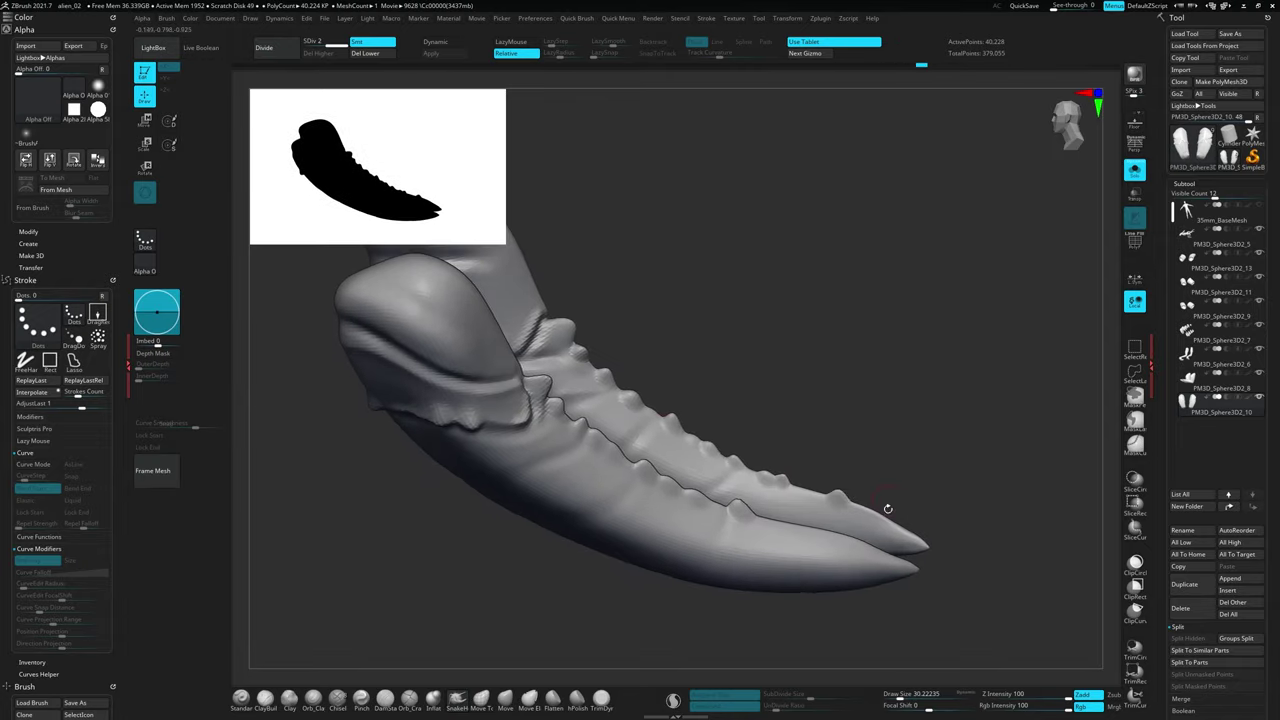
drag(928, 442, 829, 541)
mouse_move(835, 413)
mouse_down()
mouse_move(766, 337)
mouse_move(690, 395)
mouse_up()
drag(795, 379, 686, 237)
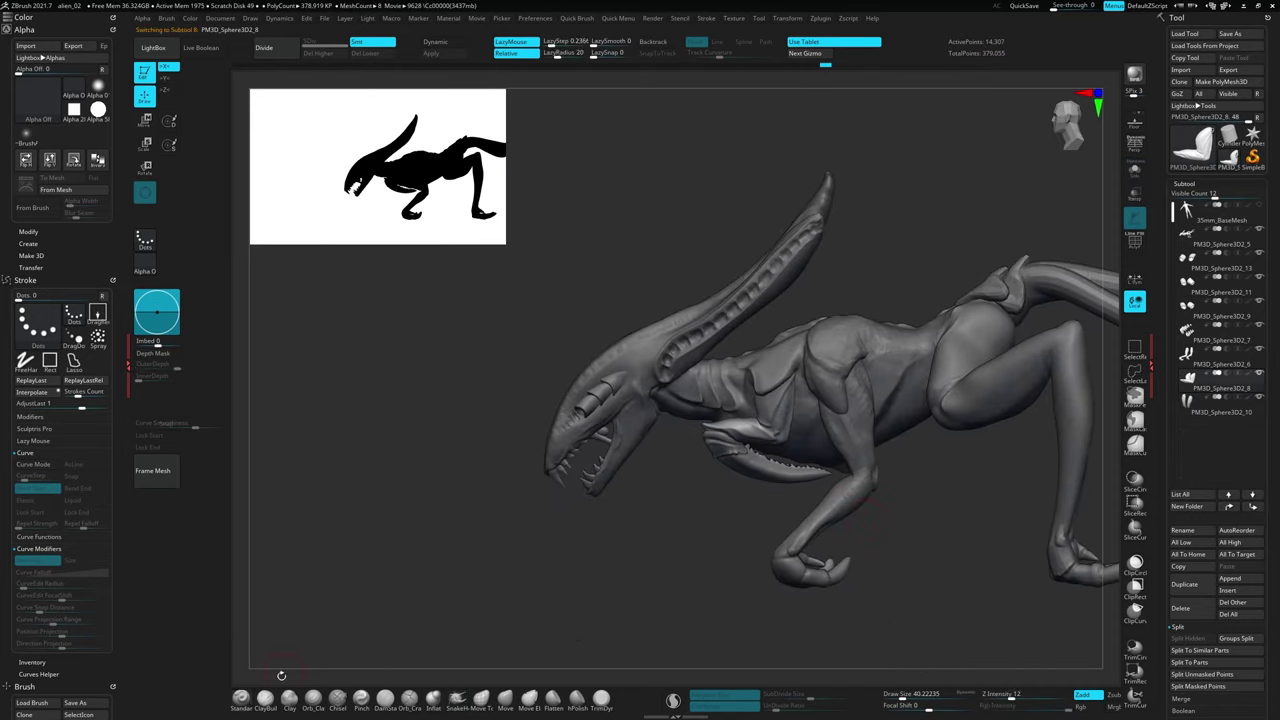
drag(281, 675, 744, 460)
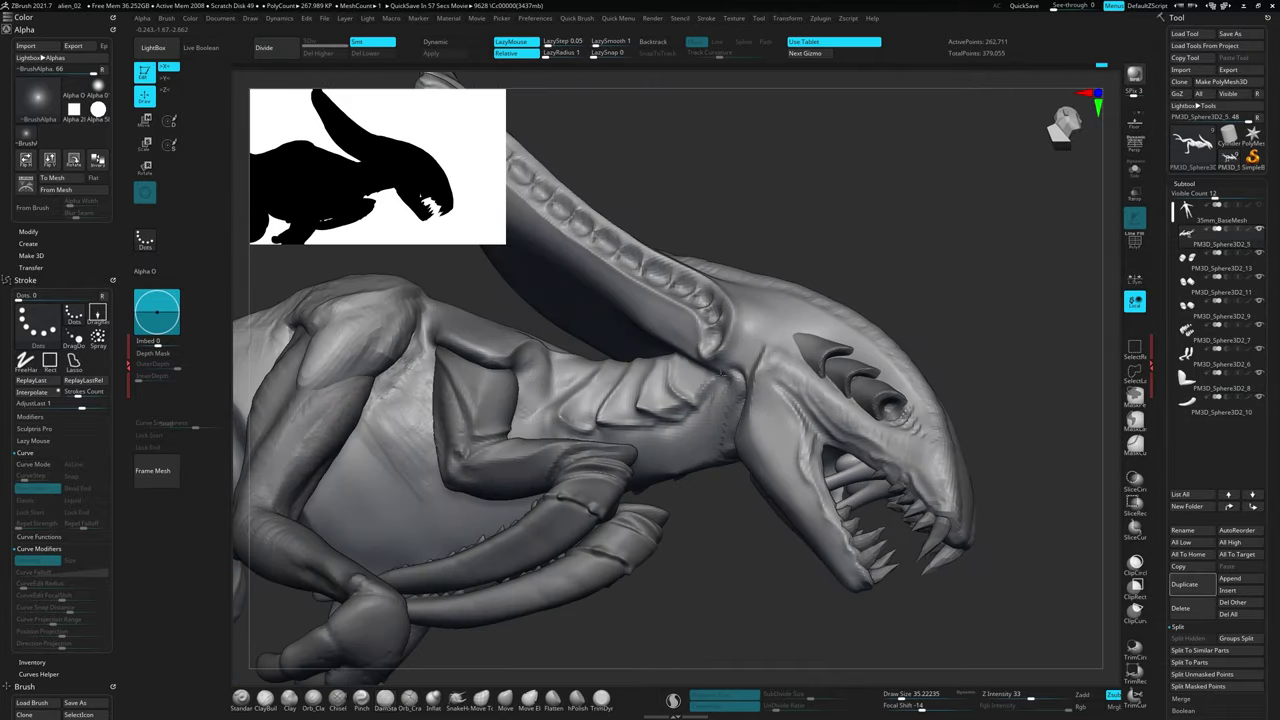
Orbit and zoom around the alien to review its legs, body and claws
drag(720, 372, 783, 327)
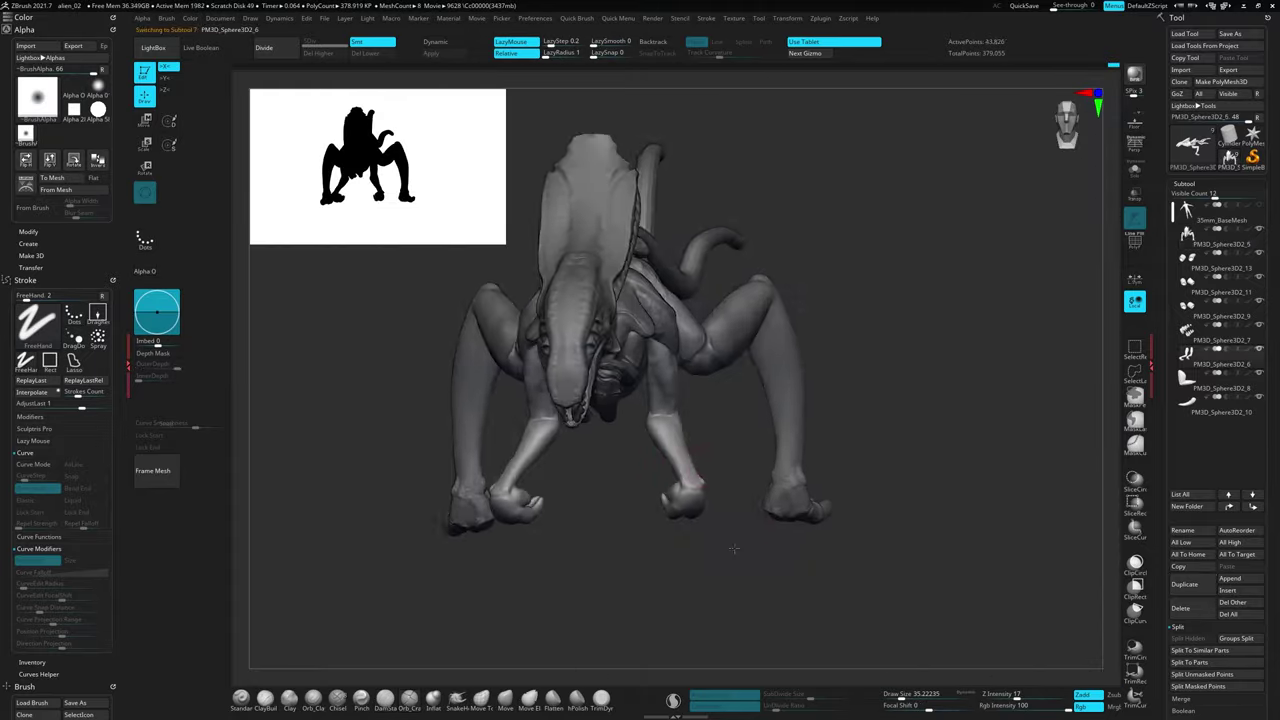
alt+drag(741, 527, 712, 78)
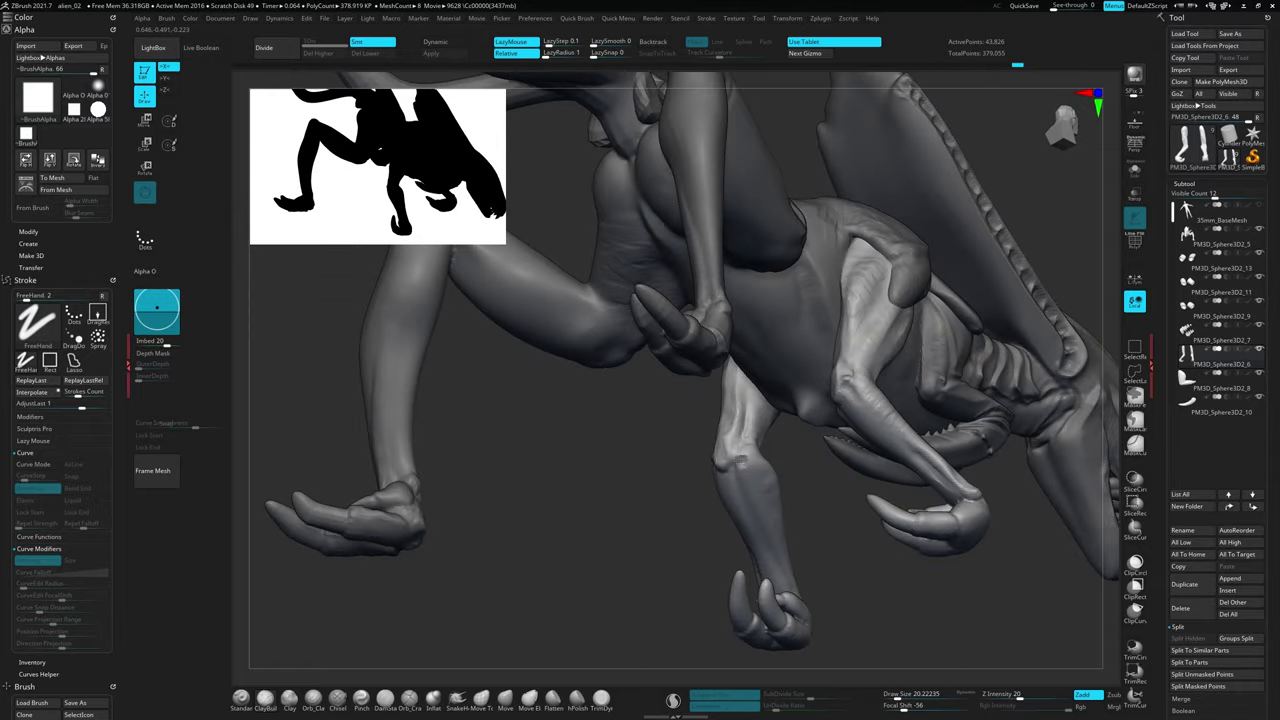
mouse_move(790, 460)
mouse_down()
mouse_move(757, 488)
mouse_move(760, 440)
mouse_up()
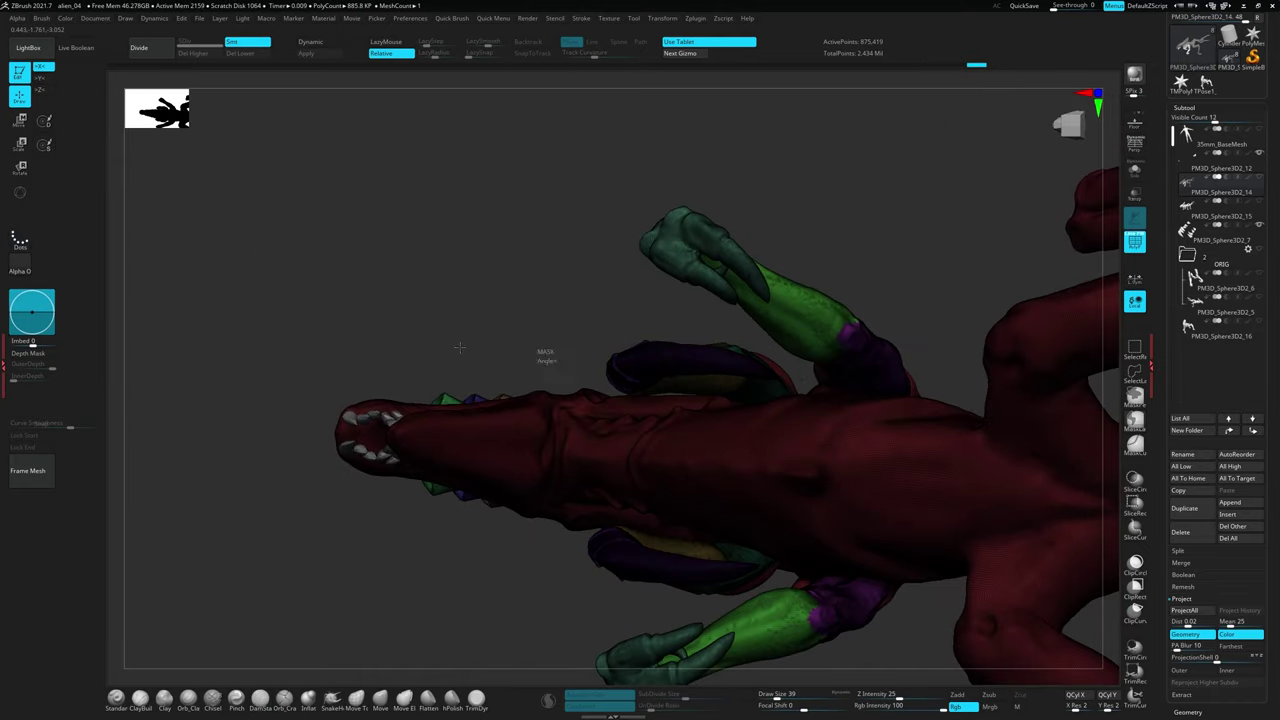
ZRemesh the body into an even-quad mesh, then hide polygroups and wireframe with Shift+F
mouse_move(459, 347)
mouse_down()
mouse_move(720, 428)
mouse_move(836, 493)
mouse_up()
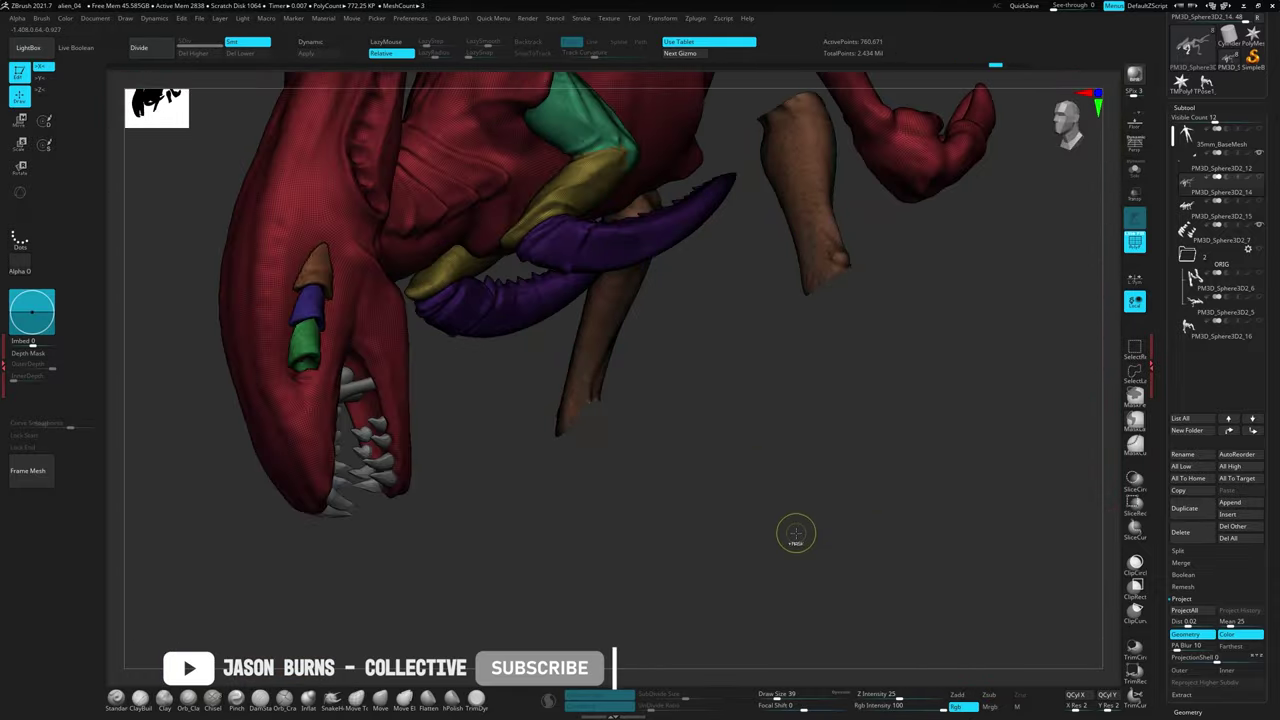
drag(773, 589, 846, 583)
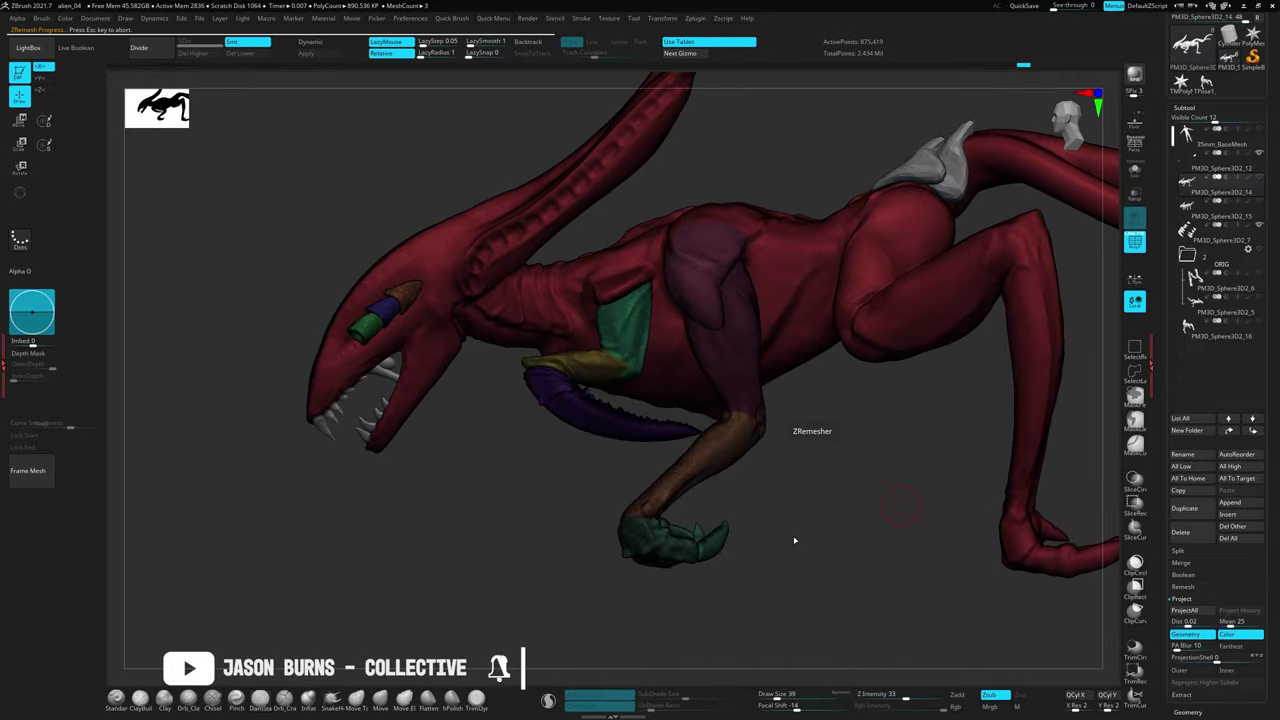
mouse_move(794, 535)
mouse_down()
mouse_move(891, 477)
mouse_move(814, 600)
mouse_move(797, 593)
mouse_up()
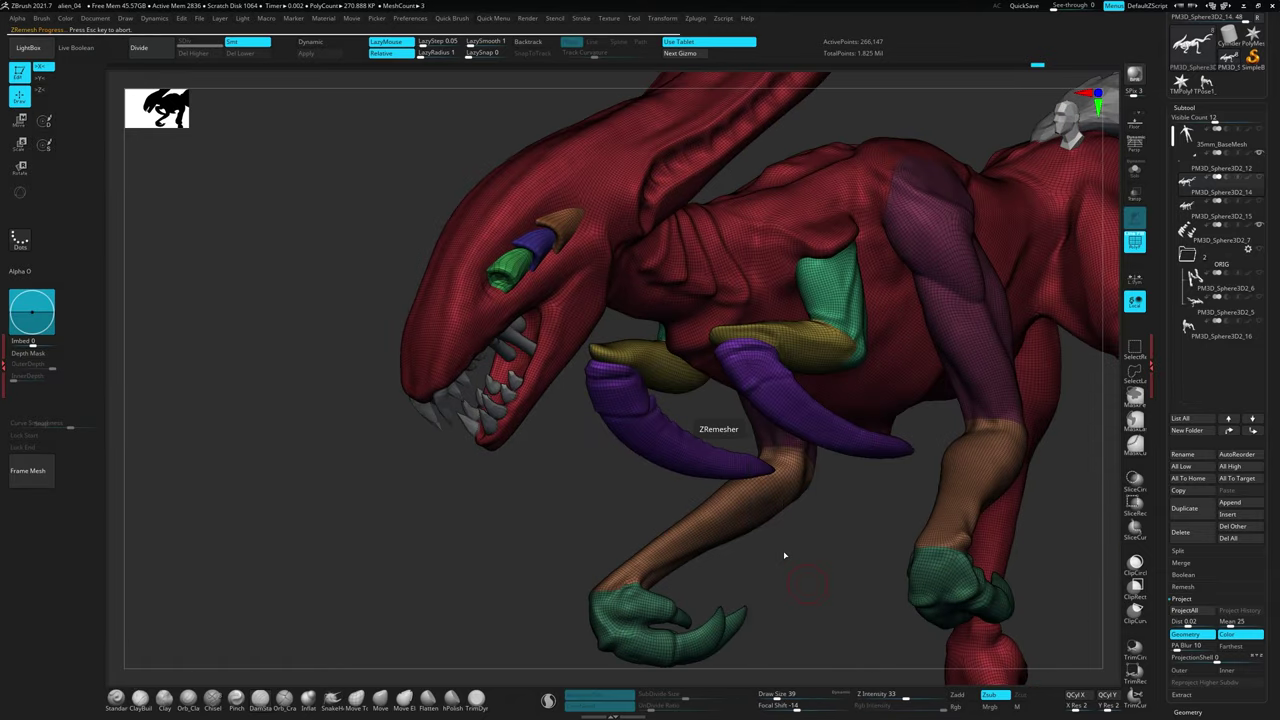
mouse_move(784, 550)
mouse_down()
mouse_move(986, 503)
mouse_move(914, 609)
mouse_move(857, 600)
mouse_move(865, 516)
mouse_up()
key(shift+f)
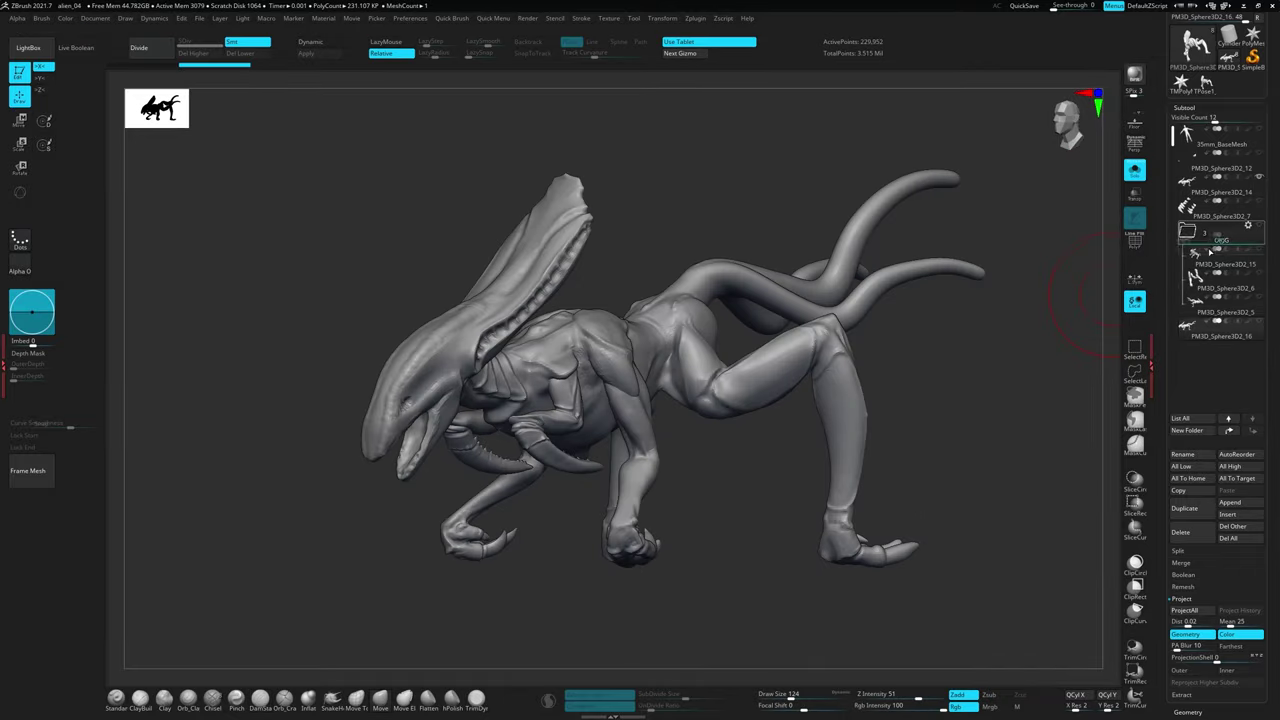
Subdivide the remeshed body back up to SDiv 3, about 1.956 million points
mouse_move(1095, 320)
mouse_down()
mouse_move(680, 177)
mouse_move(731, 525)
mouse_up()
key(d)
key(shift+d)
alt+drag(624, 304, 620, 360)
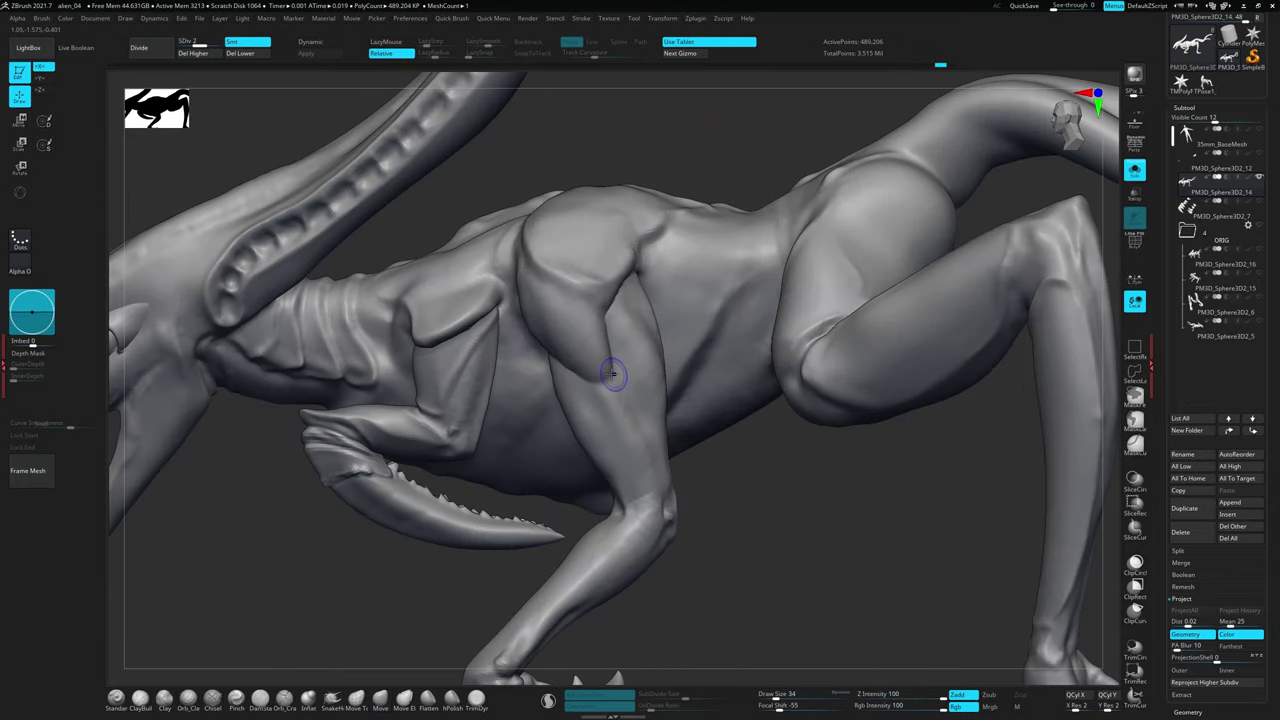
click(634, 436)
mouse_move(700, 600)
mouse_down()
mouse_move(615, 378)
mouse_move(731, 520)
mouse_up()
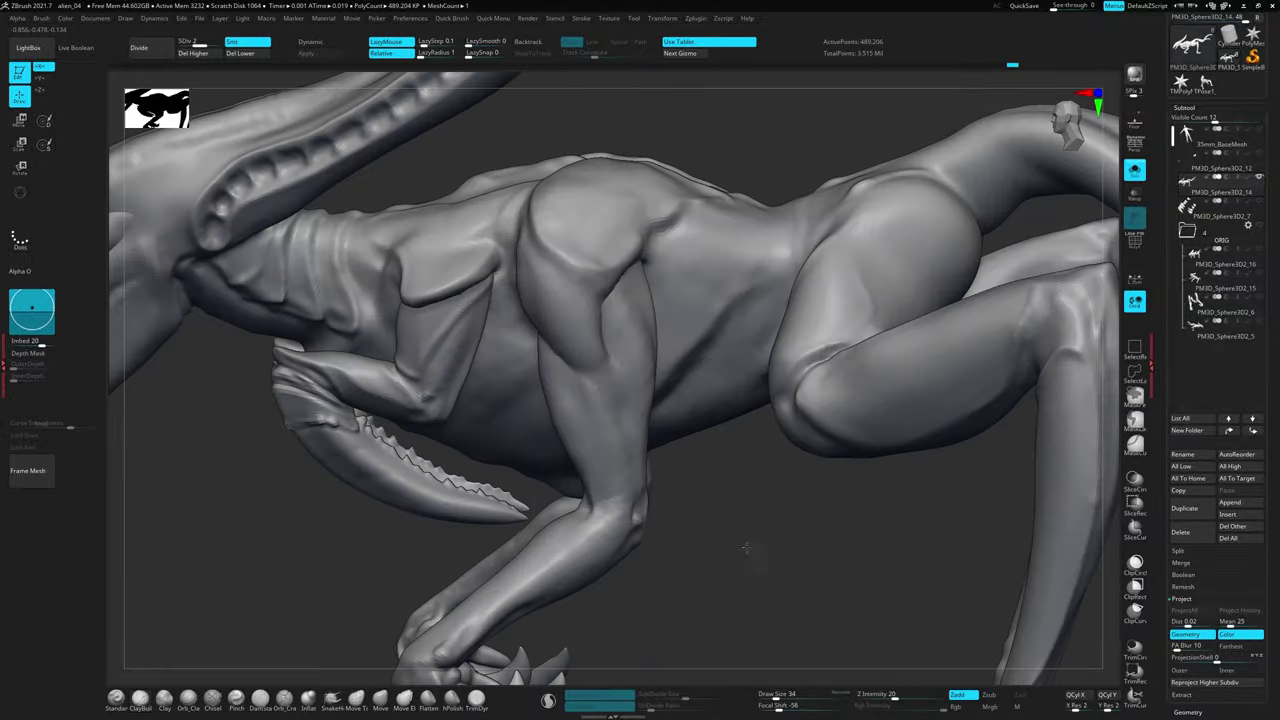
key(d)
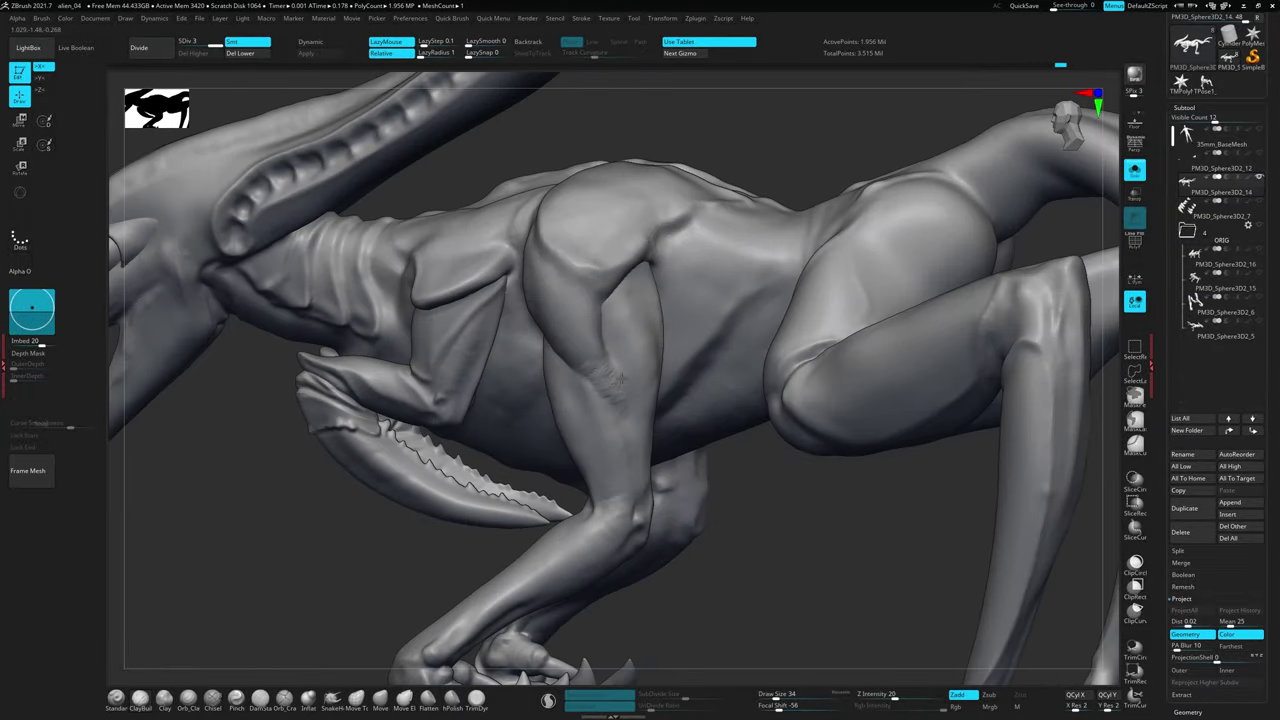
Orbit around the head, ribs, torso and legs to inspect the restored sculpted detail
drag(628, 378, 742, 208)
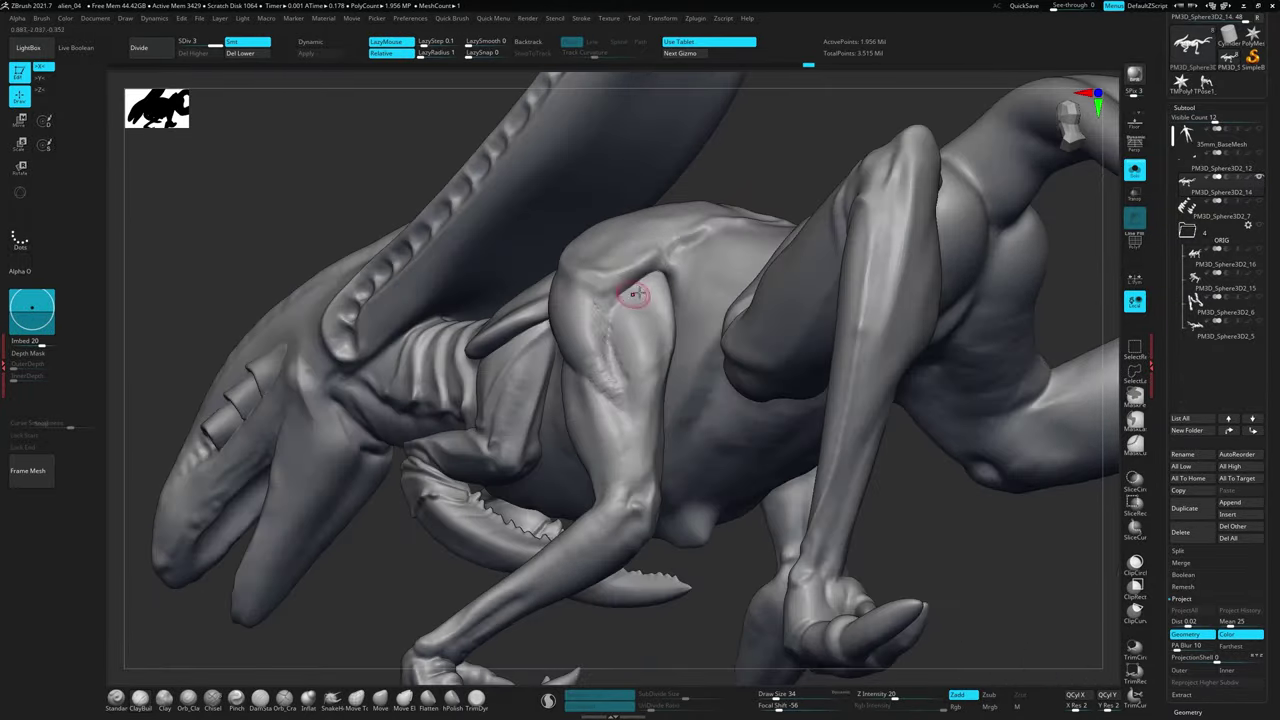
mouse_move(634, 293)
mouse_down()
mouse_move(657, 251)
mouse_move(600, 300)
mouse_up()
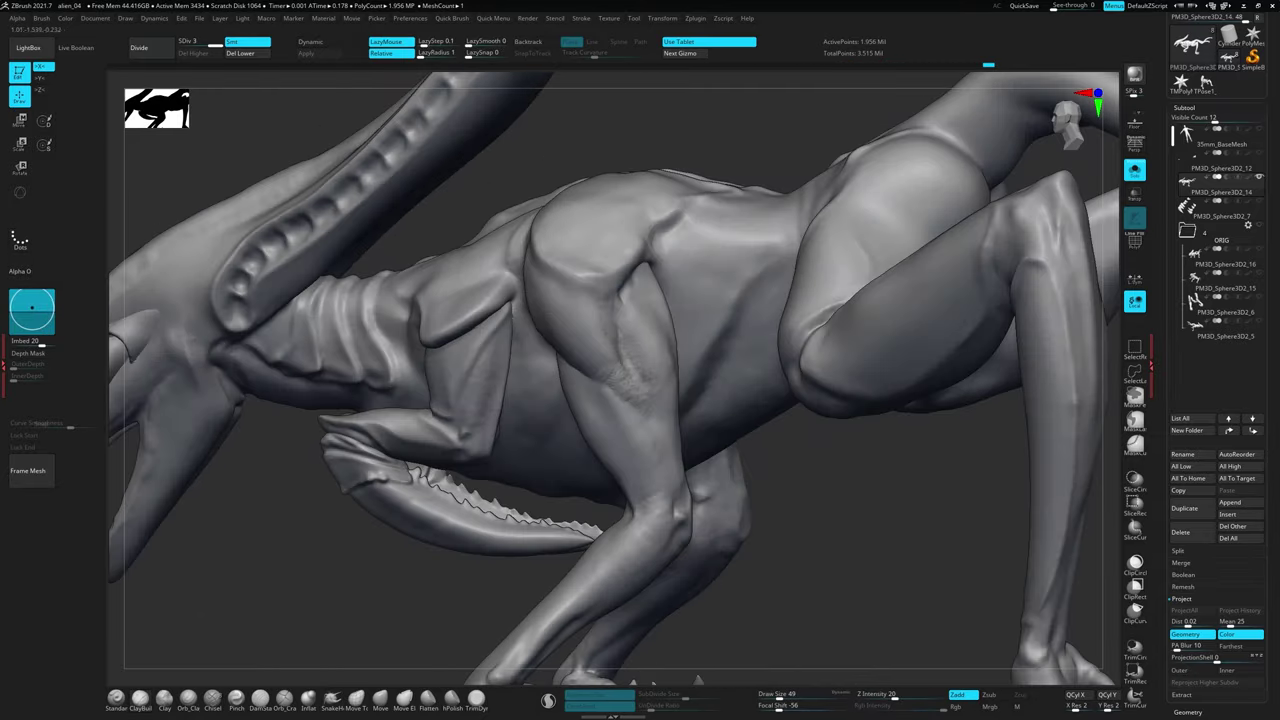
drag(640, 400, 718, 478)
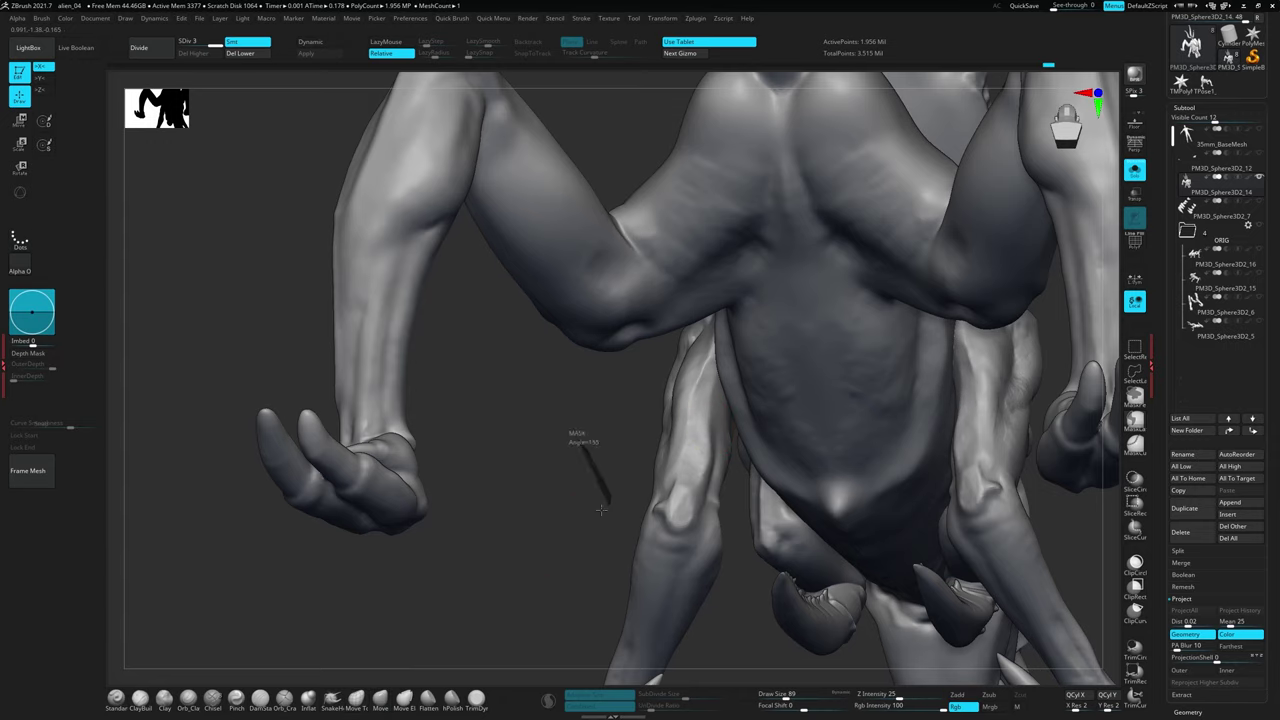
drag(698, 430, 721, 517)
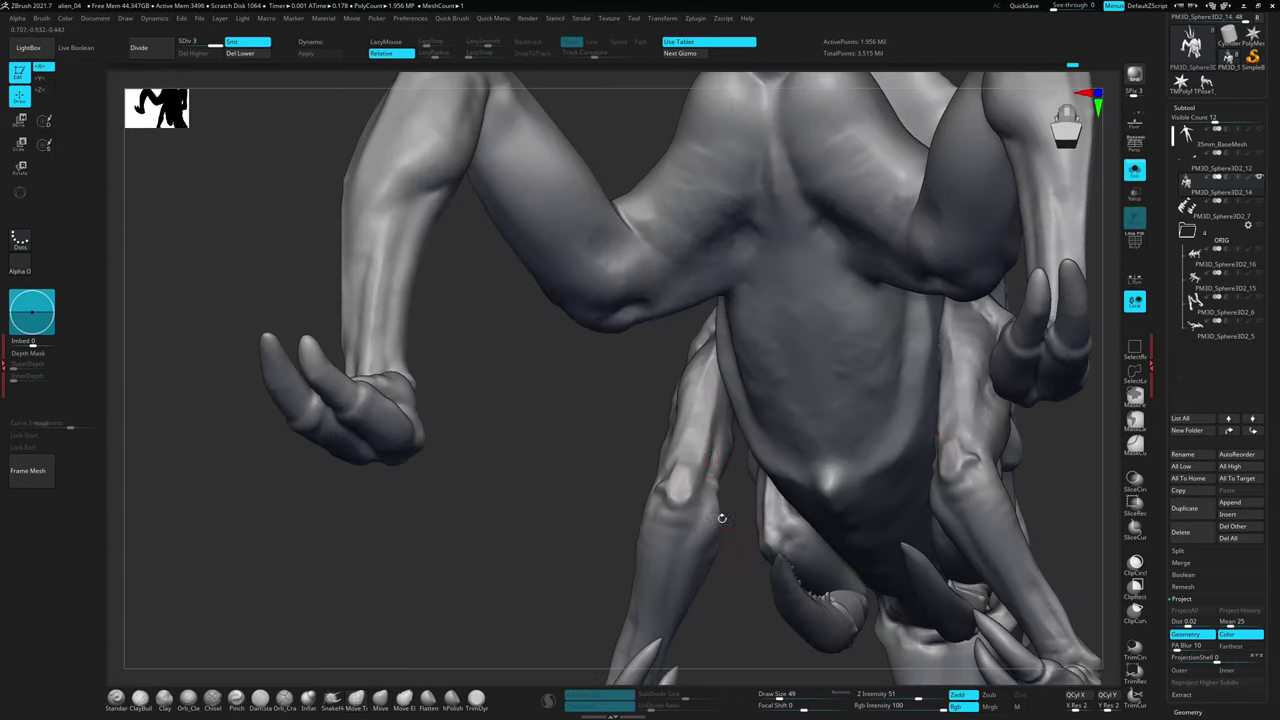
mouse_move(707, 447)
mouse_down()
mouse_move(706, 470)
mouse_move(887, 598)
mouse_up()
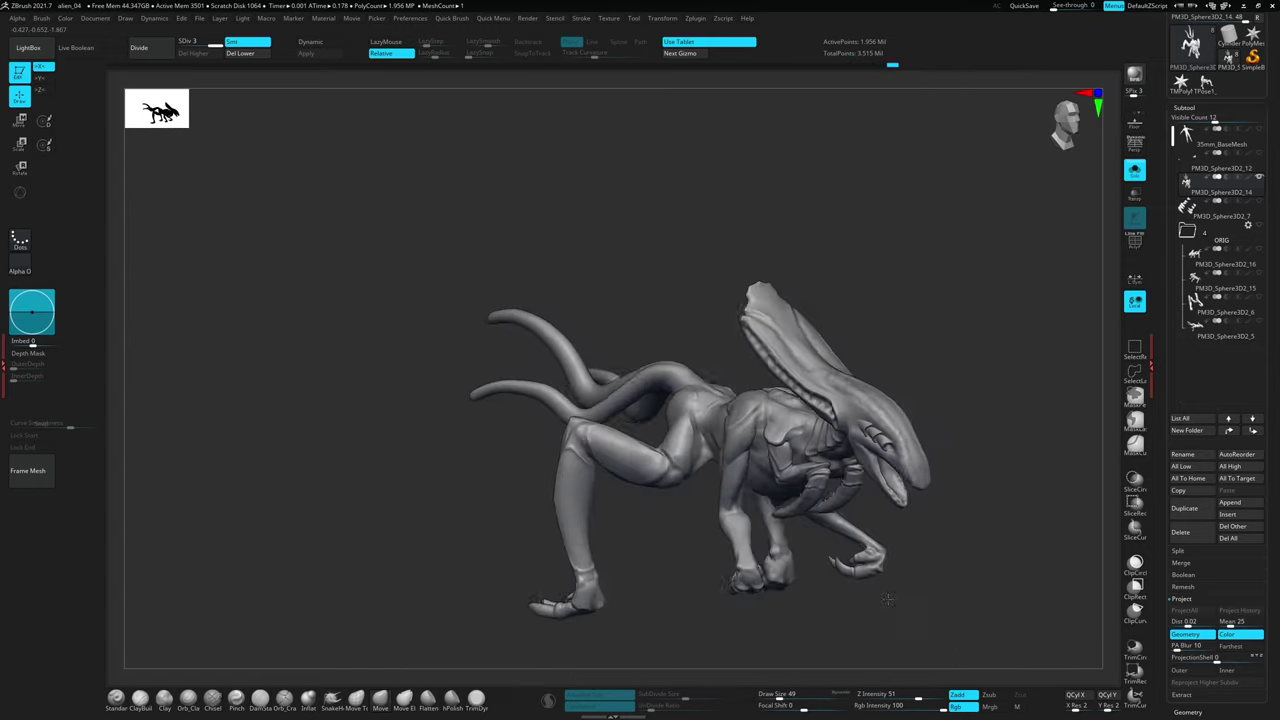
mouse_move(1000, 570)
mouse_down()
mouse_move(301, 539)
mouse_move(573, 595)
mouse_move(460, 340)
mouse_up()
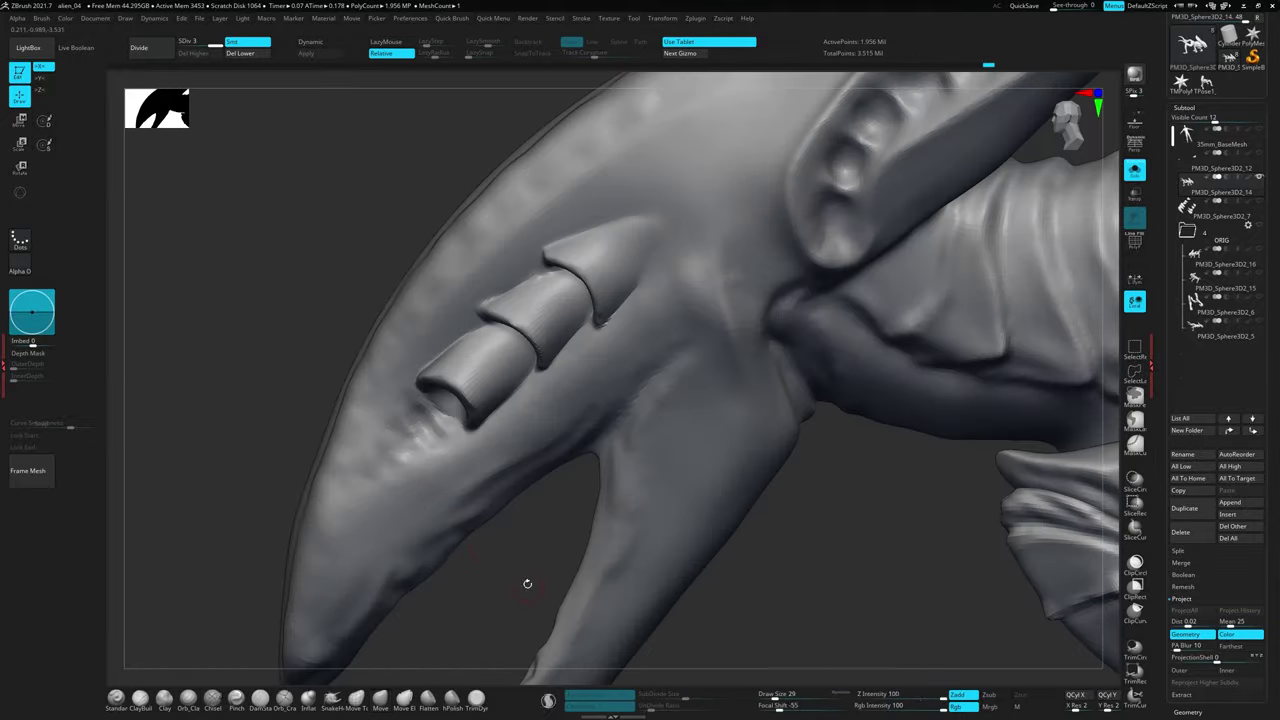
Resculpt the alien's snout and upper jaw edge with the Clay and Standard brushes
drag(426, 453, 567, 413)
mouse_move(548, 333)
mouse_down()
mouse_move(872, 409)
mouse_move(591, 349)
mouse_up()
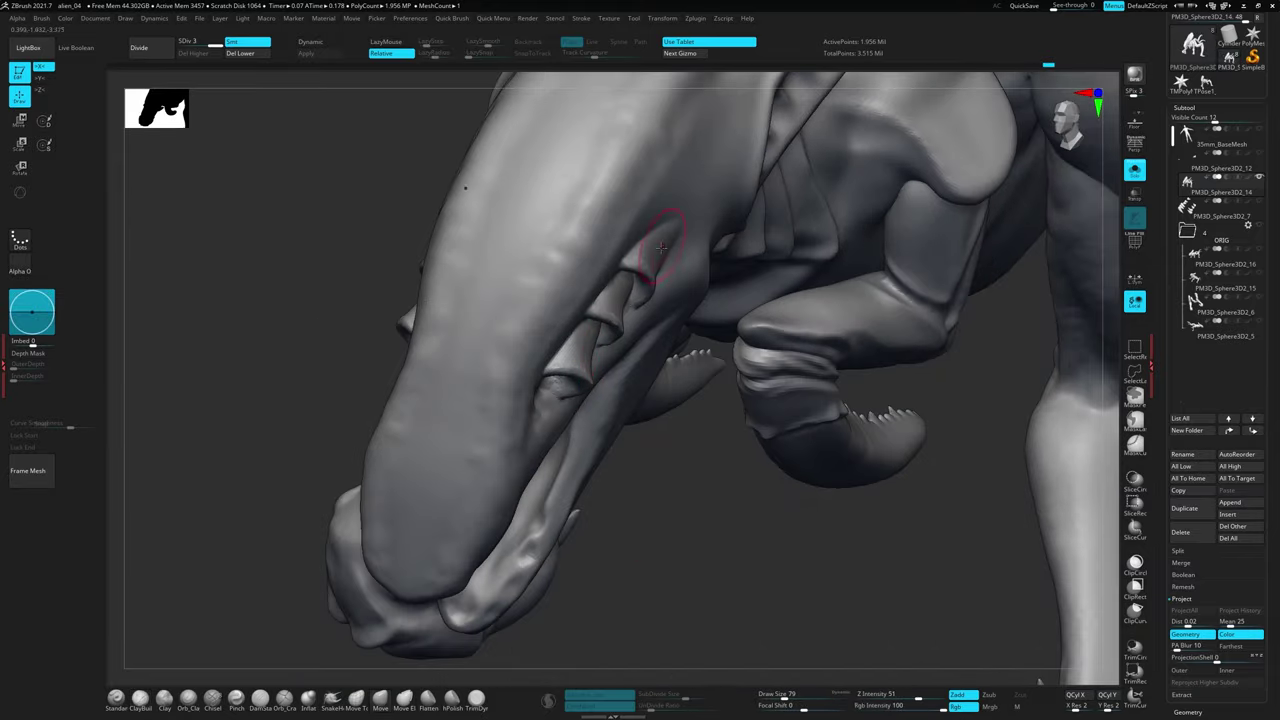
mouse_move(645, 309)
mouse_down()
mouse_move(729, 509)
mouse_move(668, 269)
mouse_up()
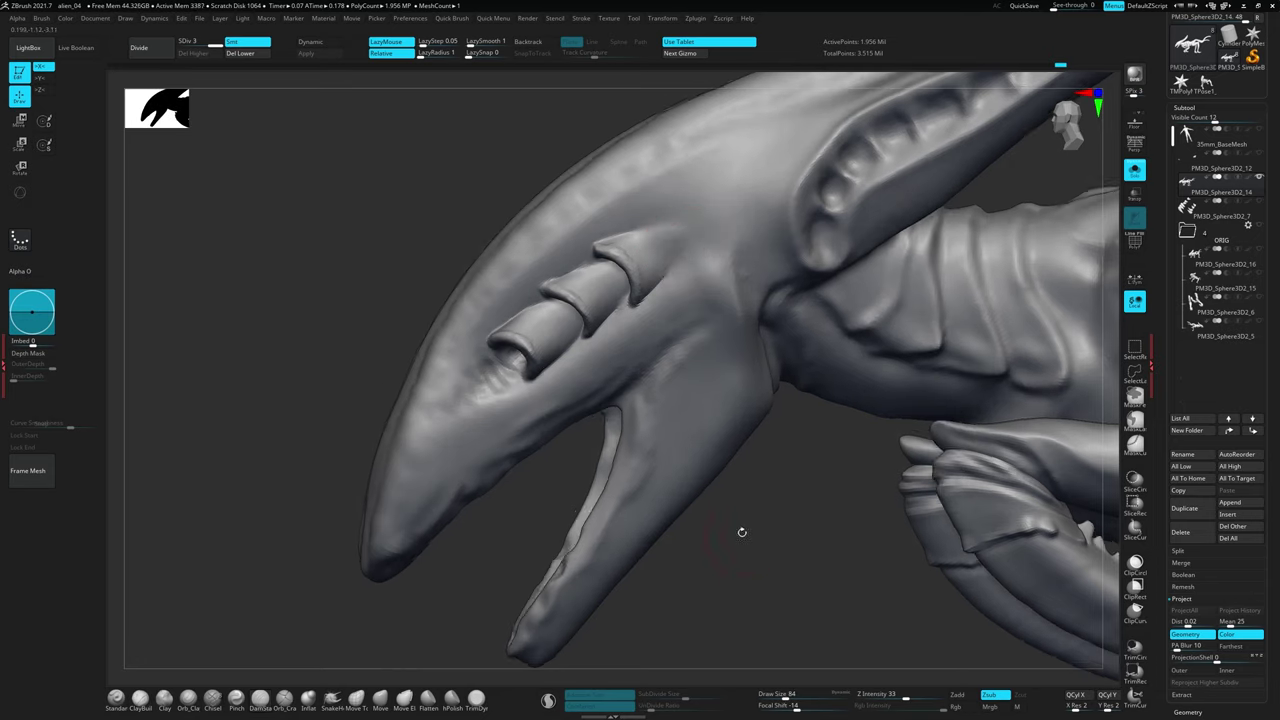
drag(758, 541, 538, 270)
mouse_move(478, 338)
mouse_down()
mouse_move(514, 277)
mouse_move(691, 477)
mouse_move(455, 353)
mouse_up()
drag(671, 273, 783, 352)
mouse_move(560, 300)
mouse_down()
mouse_move(643, 197)
mouse_move(535, 315)
mouse_up()
mouse_move(751, 237)
mouse_down()
mouse_move(592, 257)
mouse_move(786, 257)
mouse_move(731, 514)
mouse_move(625, 295)
mouse_up()
mouse_move(572, 385)
mouse_down()
mouse_move(646, 263)
mouse_move(637, 372)
mouse_move(686, 529)
mouse_move(755, 560)
mouse_move(666, 517)
mouse_move(615, 283)
mouse_up()
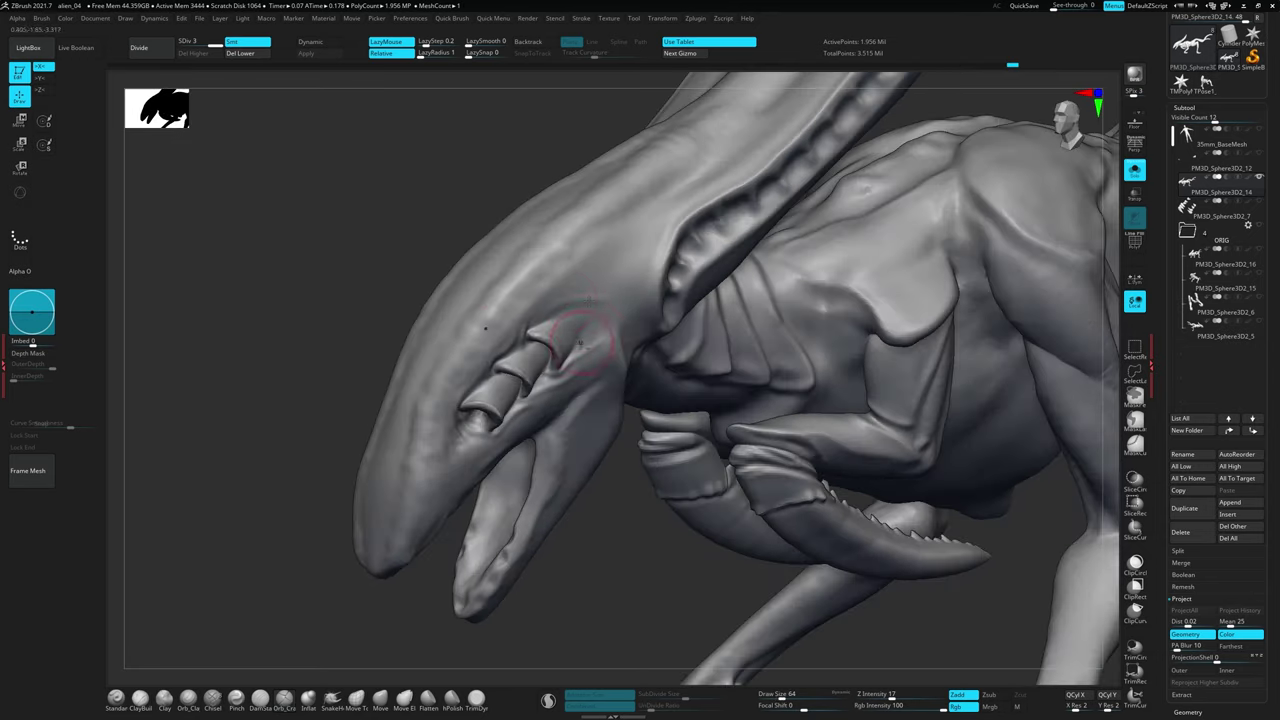
mouse_move(533, 313)
mouse_down()
mouse_move(586, 486)
mouse_move(618, 310)
mouse_move(585, 279)
mouse_up()
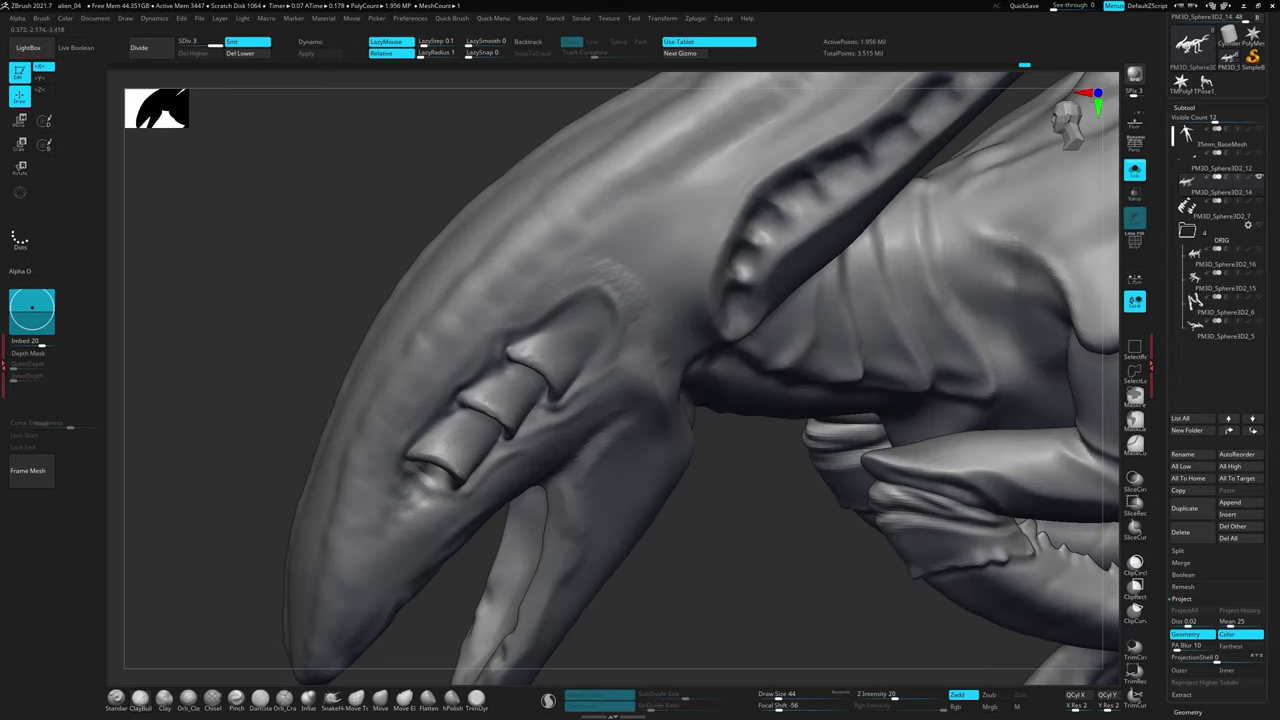
mouse_move(659, 301)
mouse_down()
mouse_move(670, 360)
mouse_move(684, 314)
mouse_up()
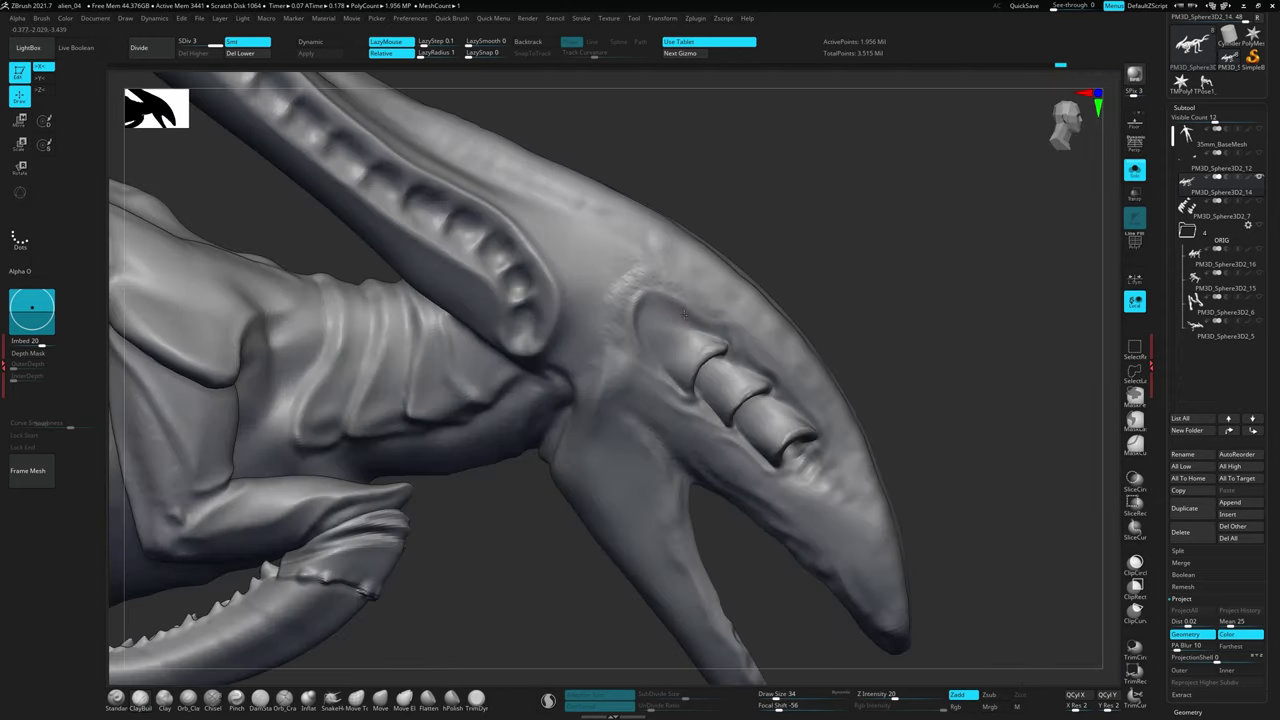
drag(650, 355, 640, 385)
Refine the gum line above the rows of teeth from side and low angles
mouse_move(911, 316)
mouse_down()
mouse_move(786, 562)
mouse_move(771, 363)
mouse_up()
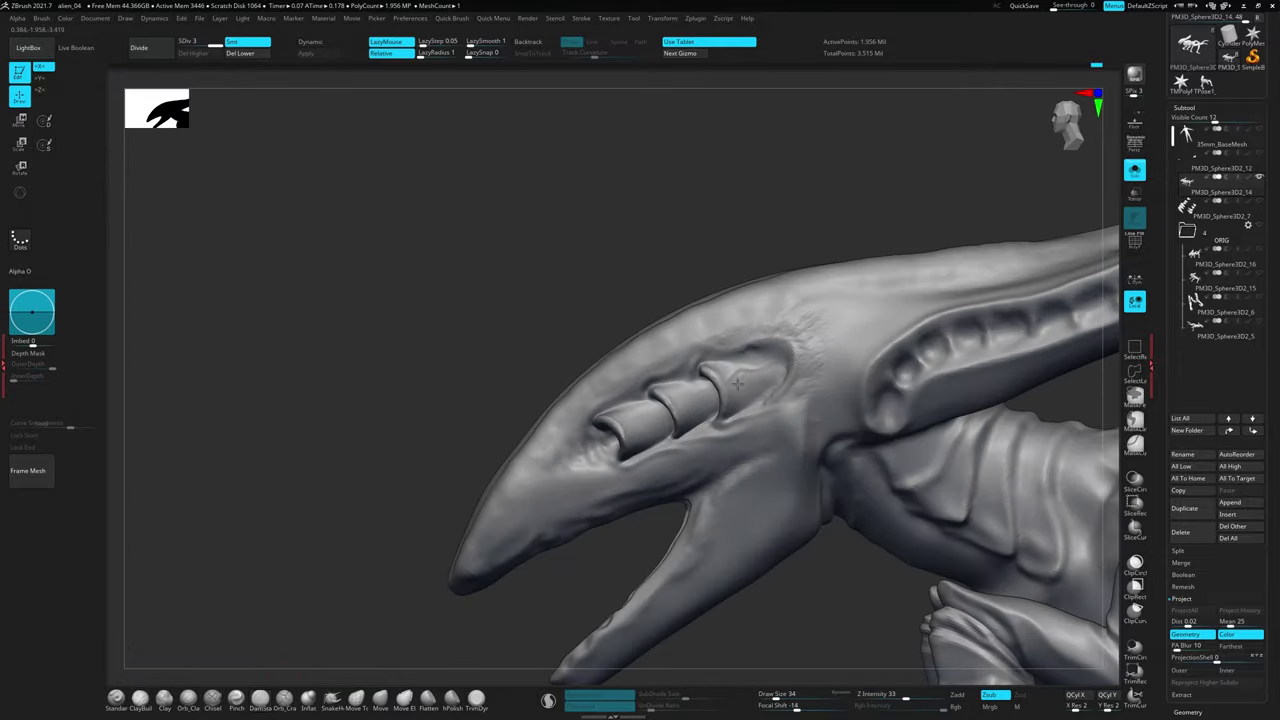
mouse_move(757, 562)
mouse_down()
mouse_move(762, 626)
mouse_move(823, 580)
mouse_move(783, 623)
mouse_up()
mouse_move(788, 572)
mouse_down()
mouse_move(828, 434)
mouse_move(920, 425)
mouse_move(878, 435)
mouse_move(800, 378)
mouse_up()
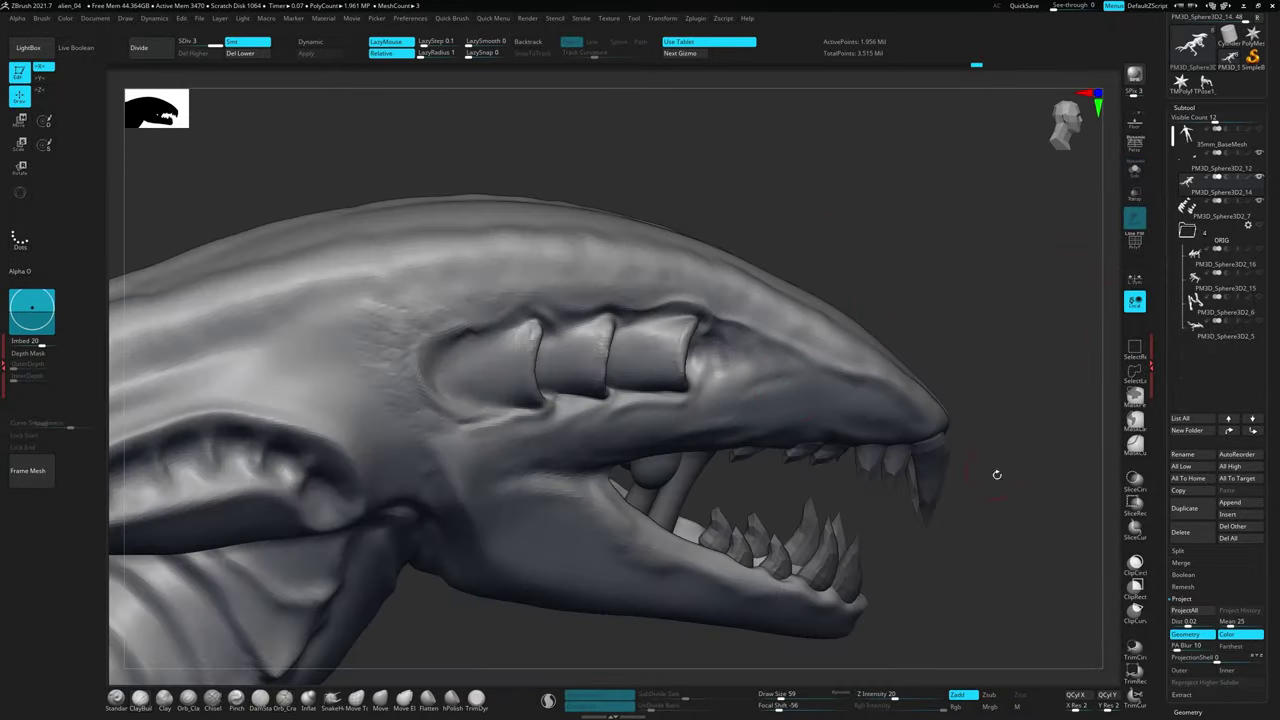
mouse_move(996, 474)
mouse_down()
mouse_move(752, 404)
mouse_move(907, 349)
mouse_move(780, 449)
mouse_up()
mouse_move(946, 373)
mouse_down()
mouse_move(993, 127)
mouse_move(1024, 357)
mouse_move(913, 581)
mouse_move(950, 520)
mouse_up()
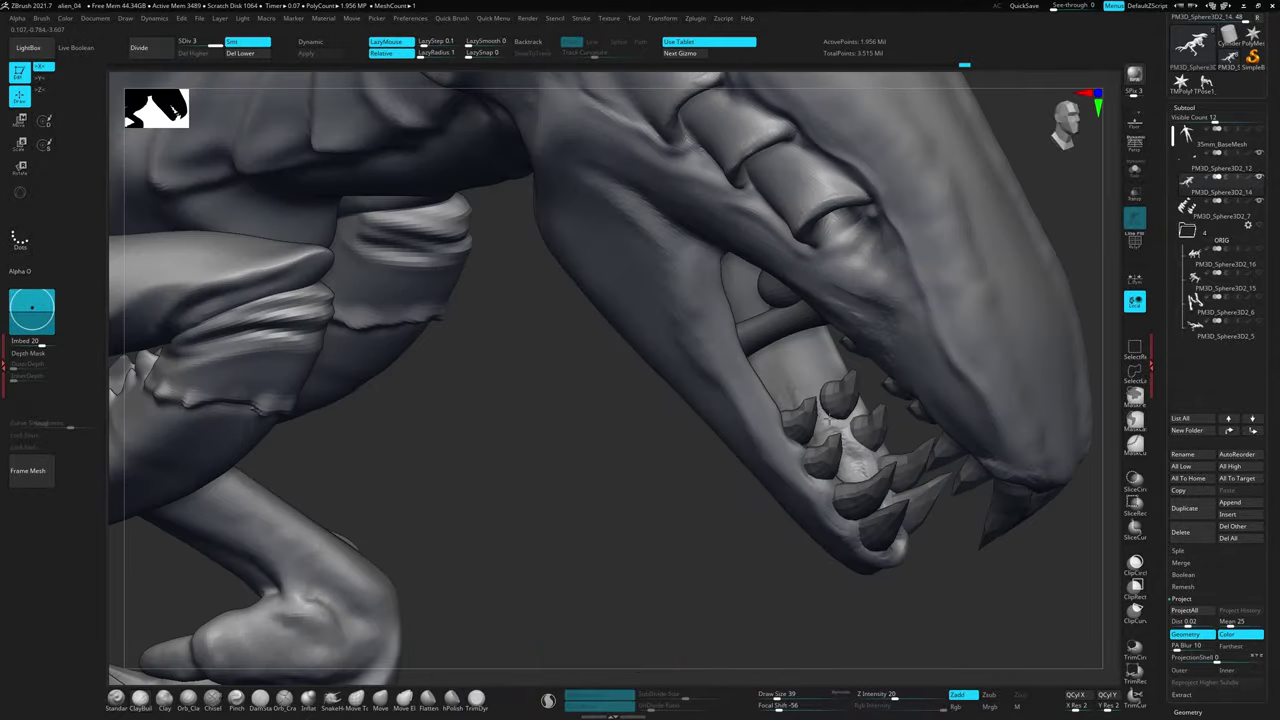
mouse_move(793, 507)
mouse_down()
mouse_move(828, 383)
mouse_move(923, 489)
mouse_move(797, 327)
mouse_up()
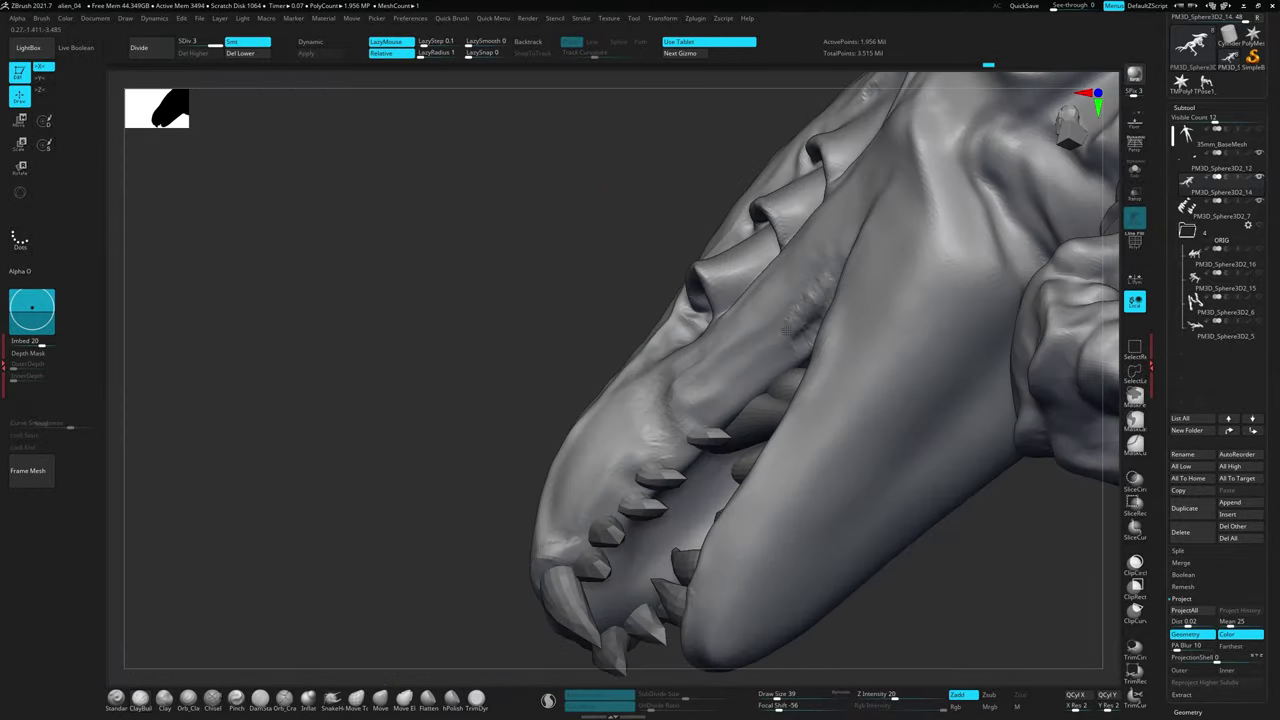
mouse_move(683, 390)
mouse_down()
mouse_move(677, 180)
mouse_move(794, 344)
mouse_up()
mouse_move(595, 249)
mouse_down()
mouse_move(968, 487)
mouse_move(934, 571)
mouse_move(810, 322)
mouse_move(960, 226)
mouse_move(815, 285)
mouse_move(971, 269)
mouse_move(750, 240)
mouse_move(931, 460)
mouse_move(900, 430)
mouse_move(722, 450)
mouse_move(800, 455)
mouse_up()
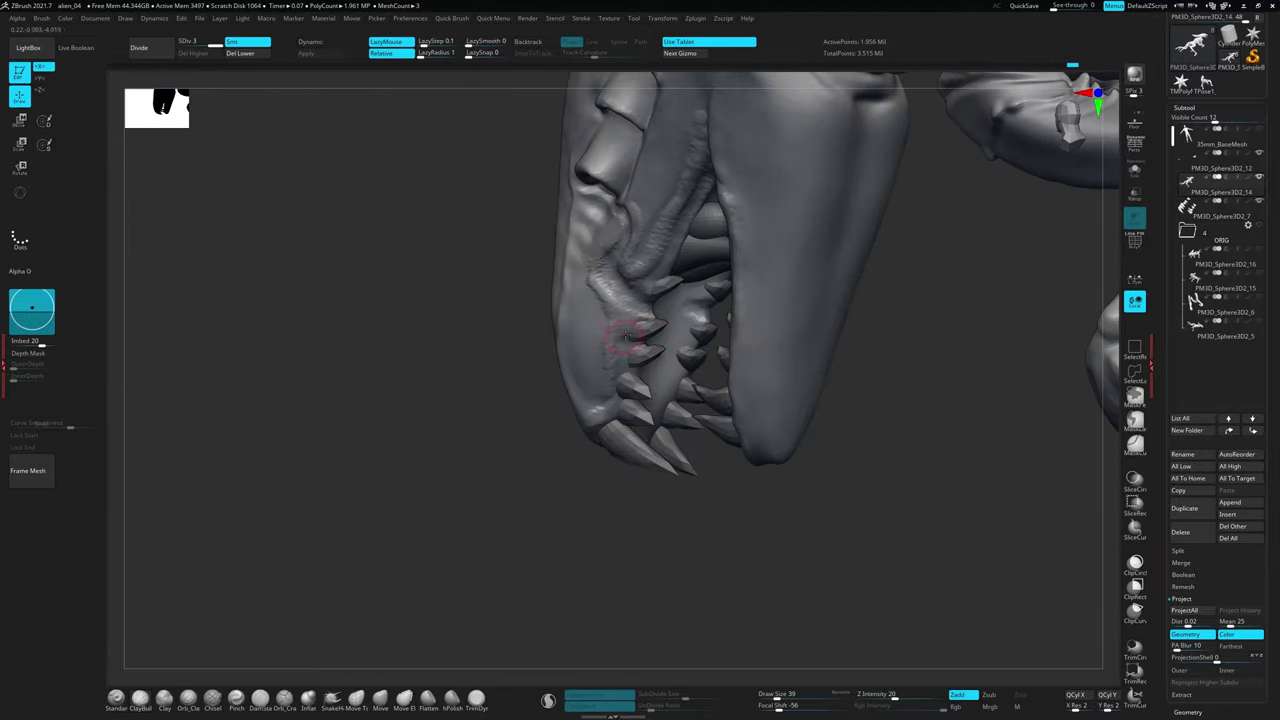
mouse_move(628, 290)
mouse_down()
mouse_move(608, 286)
mouse_move(643, 366)
mouse_move(651, 314)
mouse_move(632, 410)
mouse_move(705, 330)
mouse_up()
drag(698, 443, 653, 295)
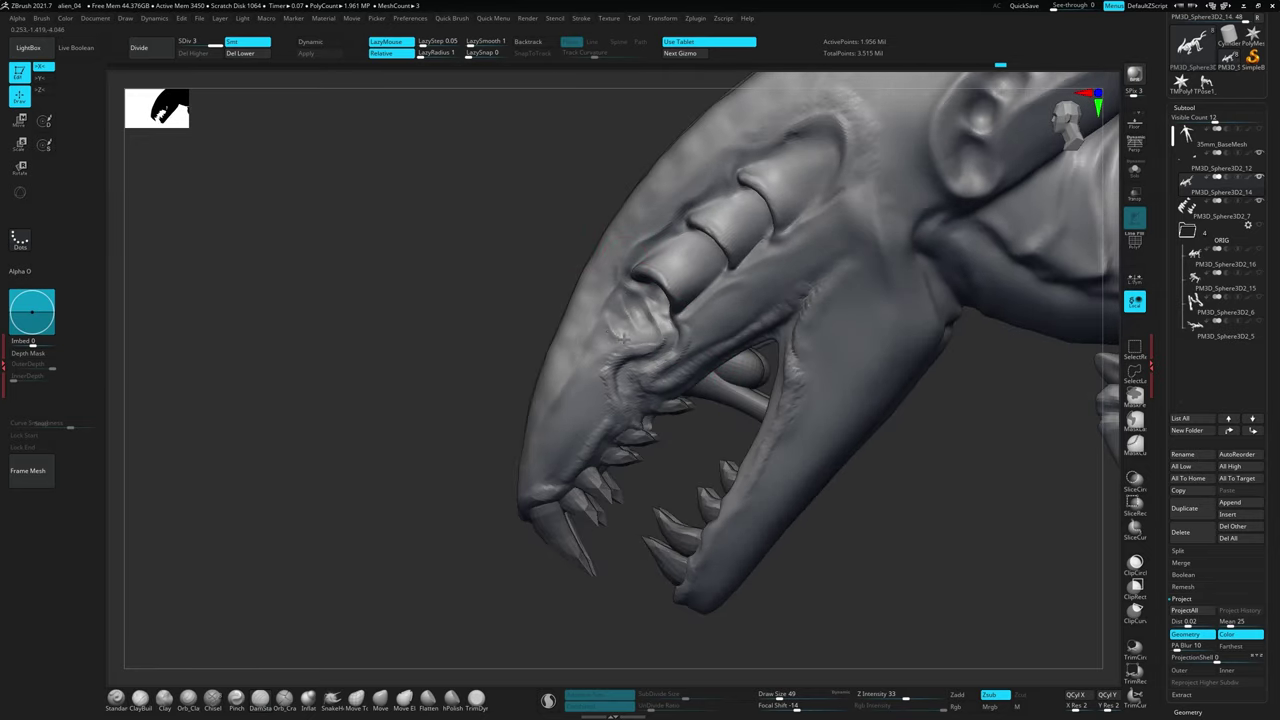
drag(624, 338, 646, 324)
key(f)
mouse_move(848, 480)
mouse_down()
mouse_move(481, 291)
mouse_move(494, 434)
mouse_move(529, 380)
mouse_move(548, 240)
mouse_move(485, 312)
mouse_move(525, 440)
mouse_up()
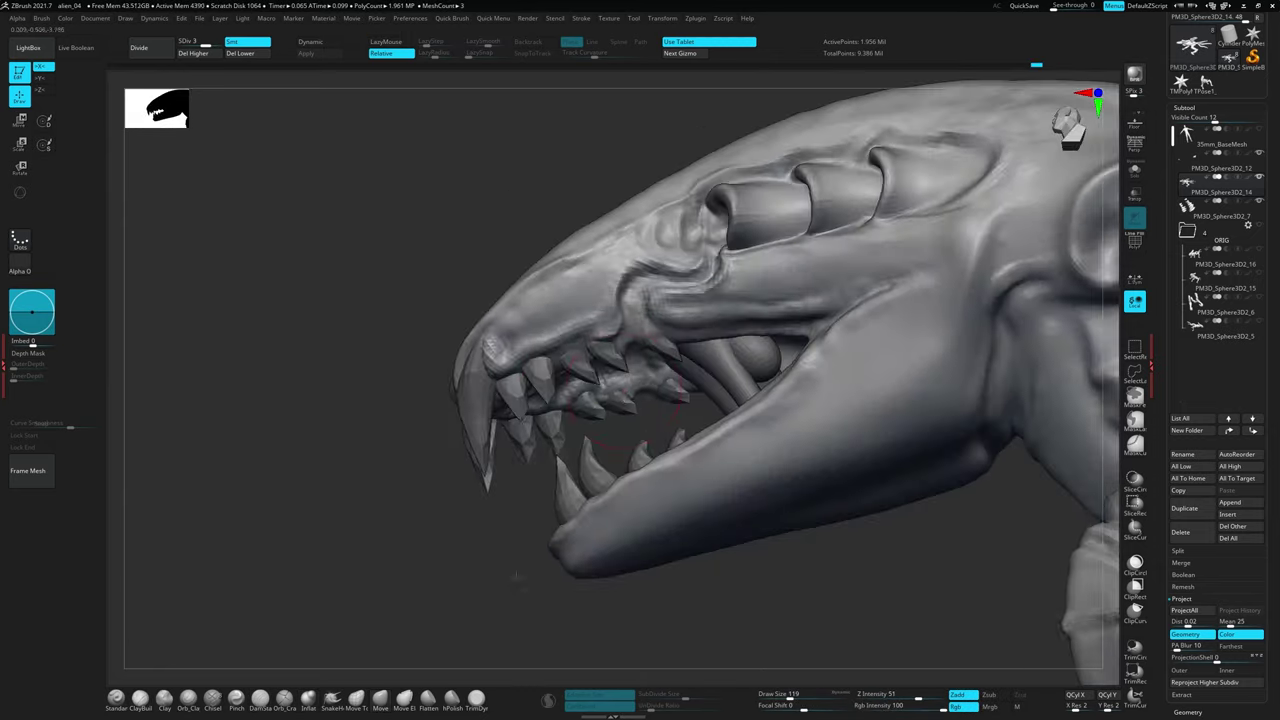
Sculpt the segmented armour plates along the neck beneath the head and jaw
right_drag(546, 332, 571, 518)
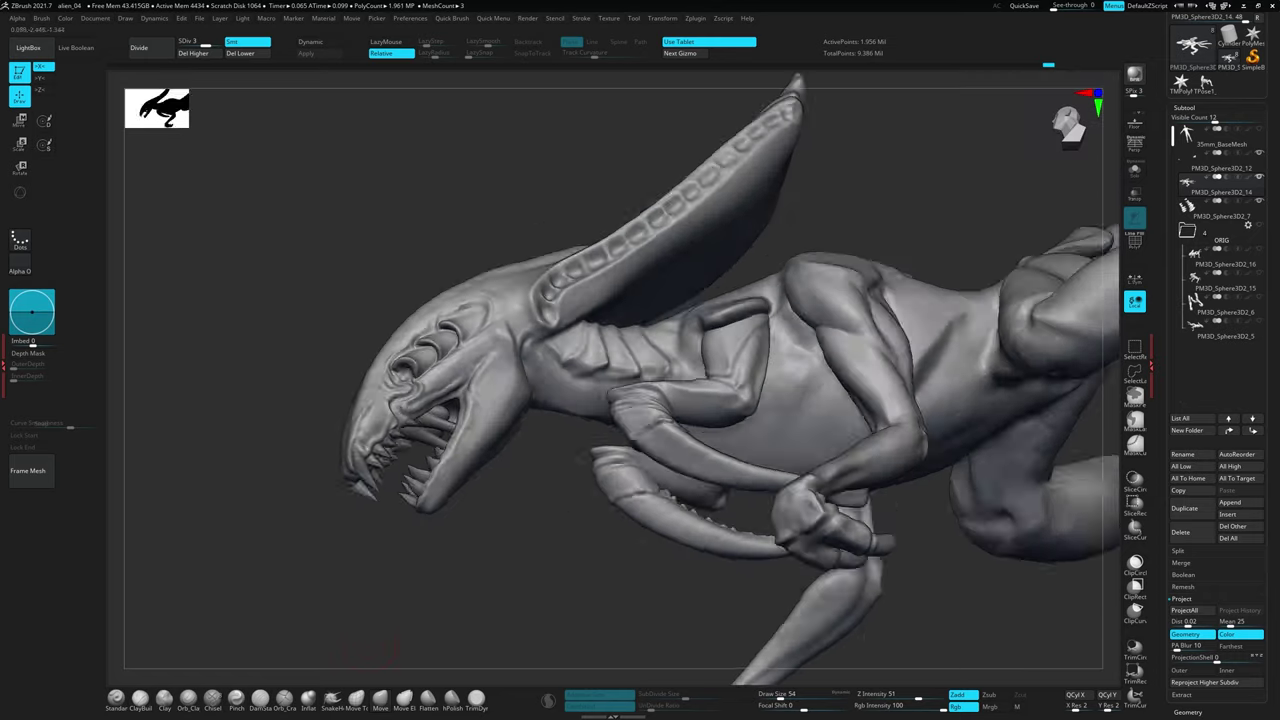
mouse_move(568, 434)
ctrl+right_down()
mouse_move(506, 341)
mouse_move(463, 569)
mouse_move(549, 530)
mouse_move(665, 570)
mouse_move(560, 556)
mouse_move(454, 566)
mouse_move(560, 400)
mouse_move(571, 329)
mouse_move(537, 371)
mouse_move(555, 310)
mouse_move(543, 400)
mouse_move(620, 418)
ctrl+right_up()
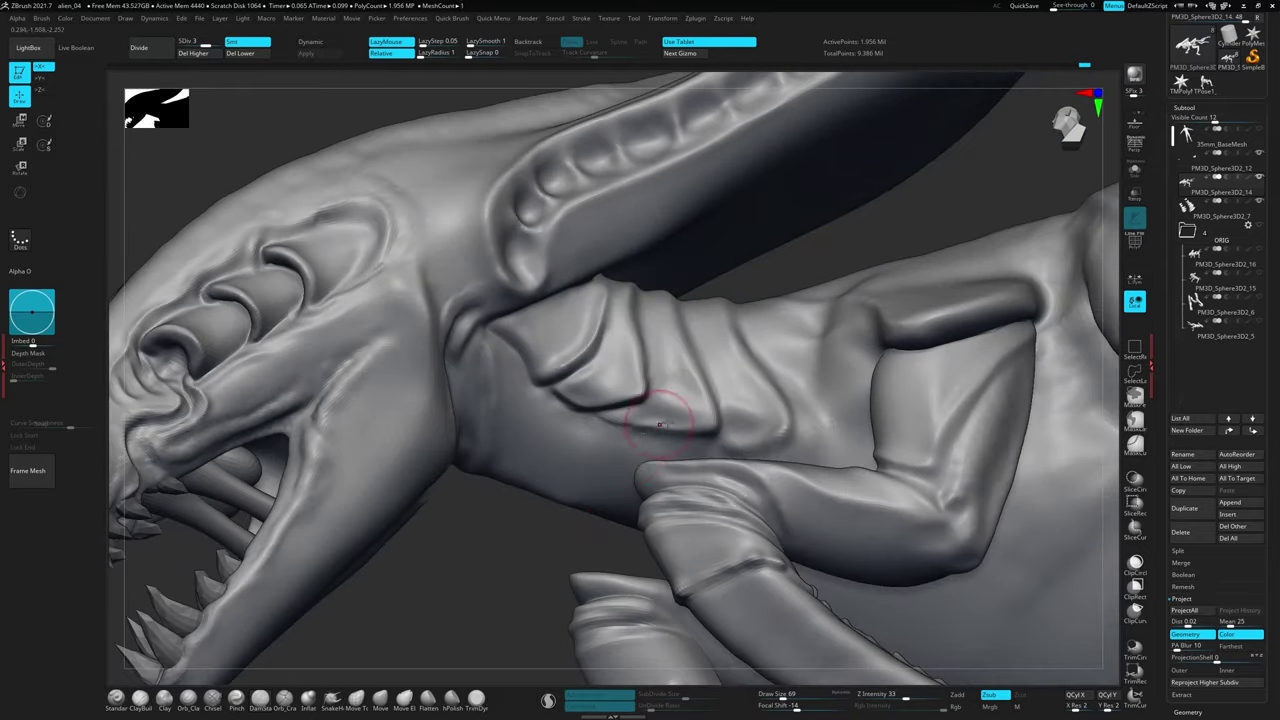
mouse_move(698, 431)
right_down()
mouse_move(757, 243)
mouse_move(671, 271)
mouse_move(575, 531)
right_up()
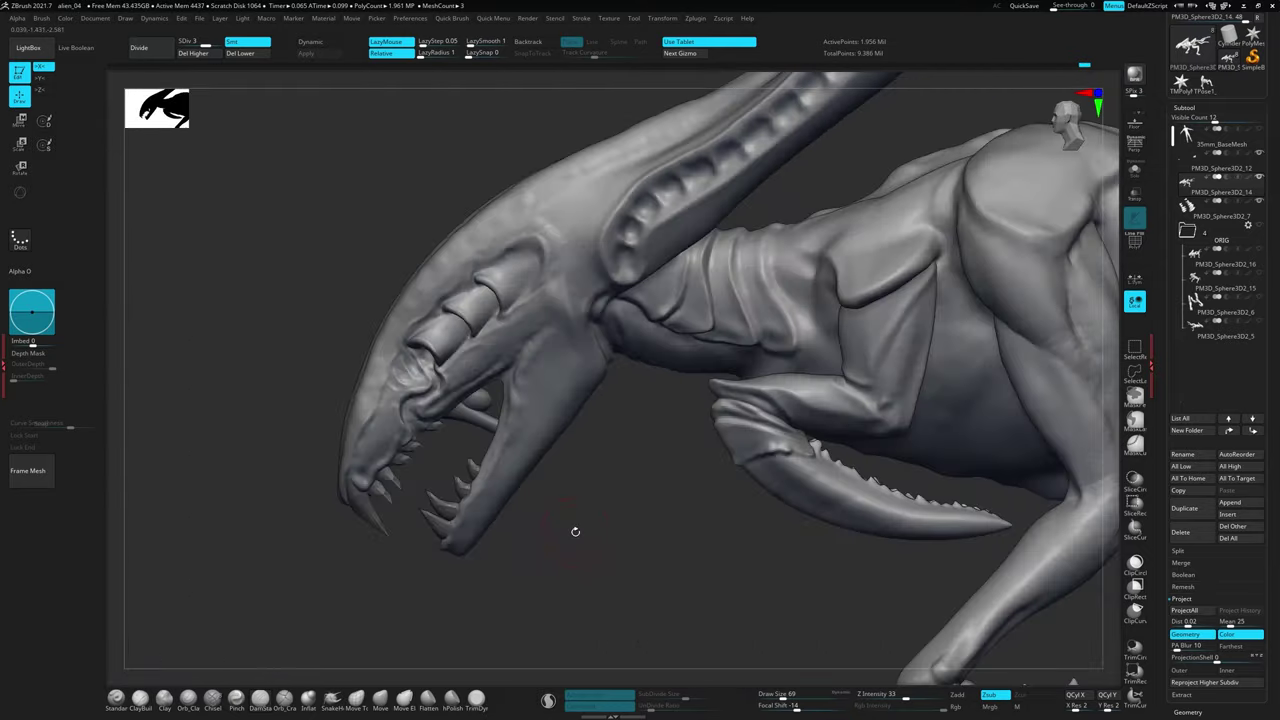
mouse_move(627, 475)
ctrl+right_down()
mouse_move(789, 430)
mouse_move(820, 220)
ctrl+right_up()
right_drag(781, 275, 785, 310)
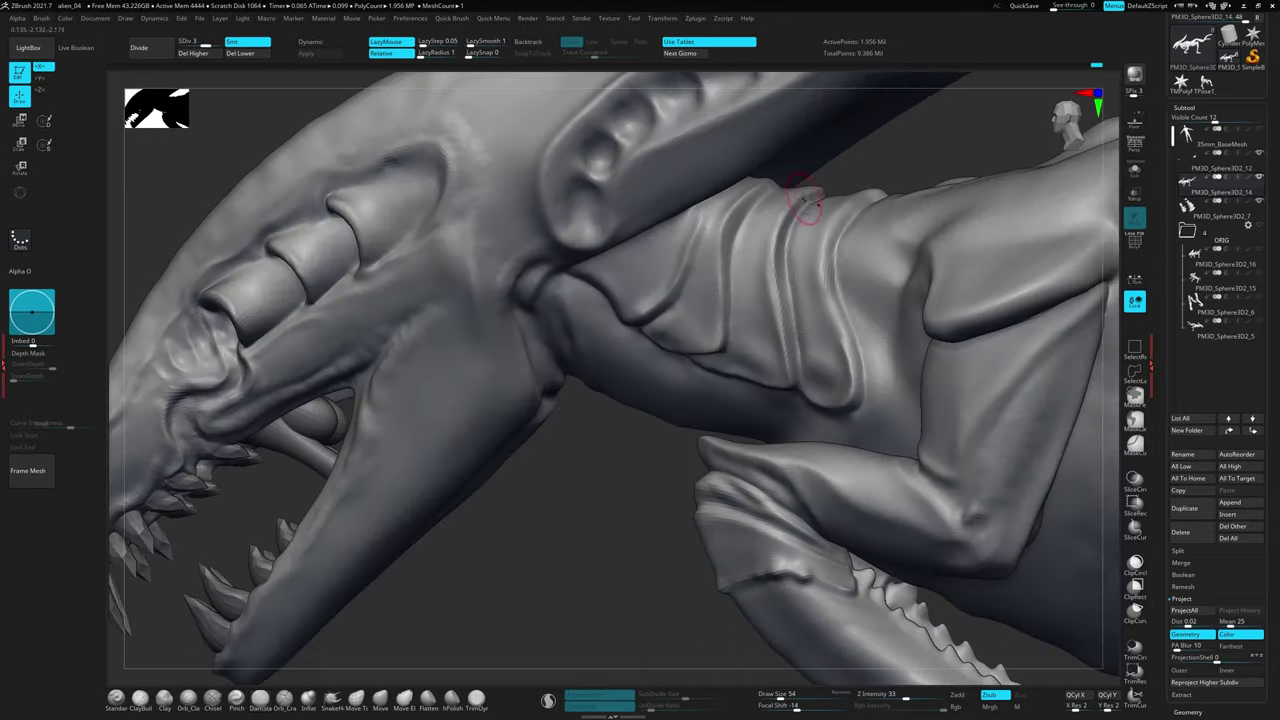
mouse_move(805, 195)
right_down()
mouse_move(800, 370)
mouse_move(929, 280)
mouse_move(920, 263)
mouse_move(902, 273)
mouse_move(931, 266)
mouse_move(1000, 420)
right_up()
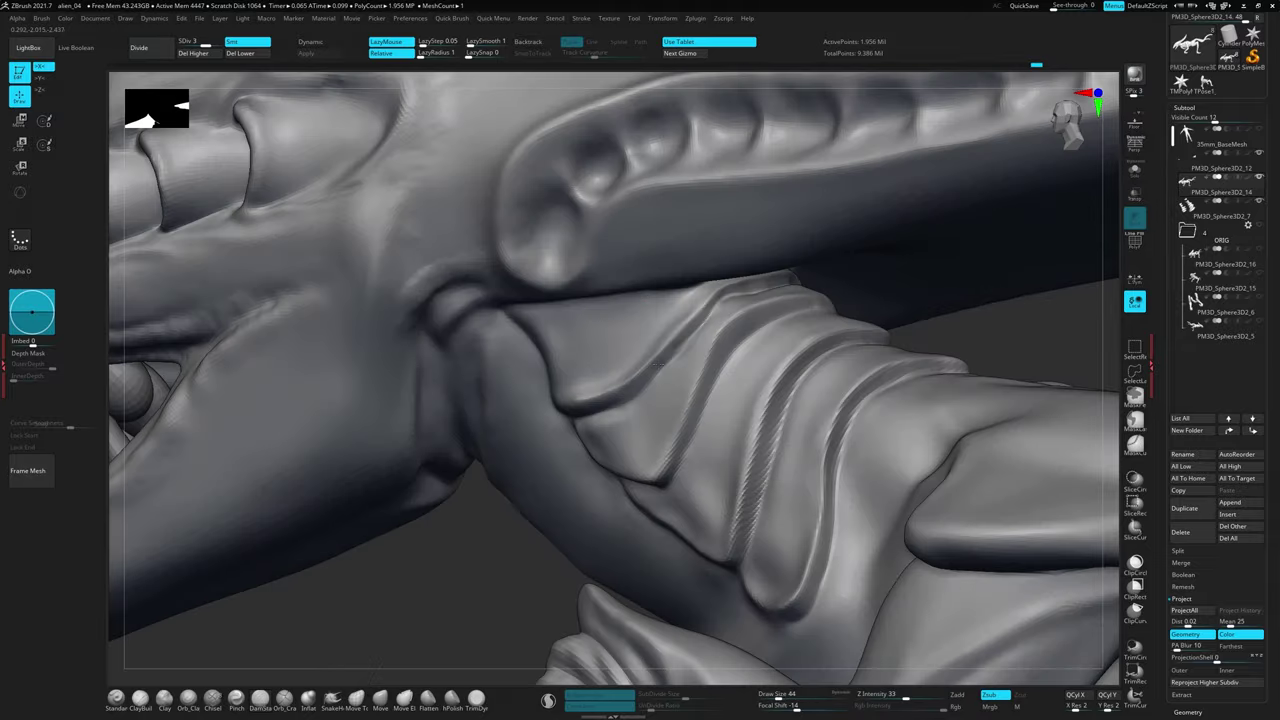
Refine the forearm plates, then Solo the claw piece to inspect it whole
right_drag(657, 365, 567, 312)
mouse_move(610, 378)
right_down()
mouse_move(543, 286)
mouse_move(663, 314)
mouse_move(620, 372)
mouse_move(949, 463)
mouse_move(700, 420)
mouse_move(712, 314)
mouse_move(623, 330)
right_up()
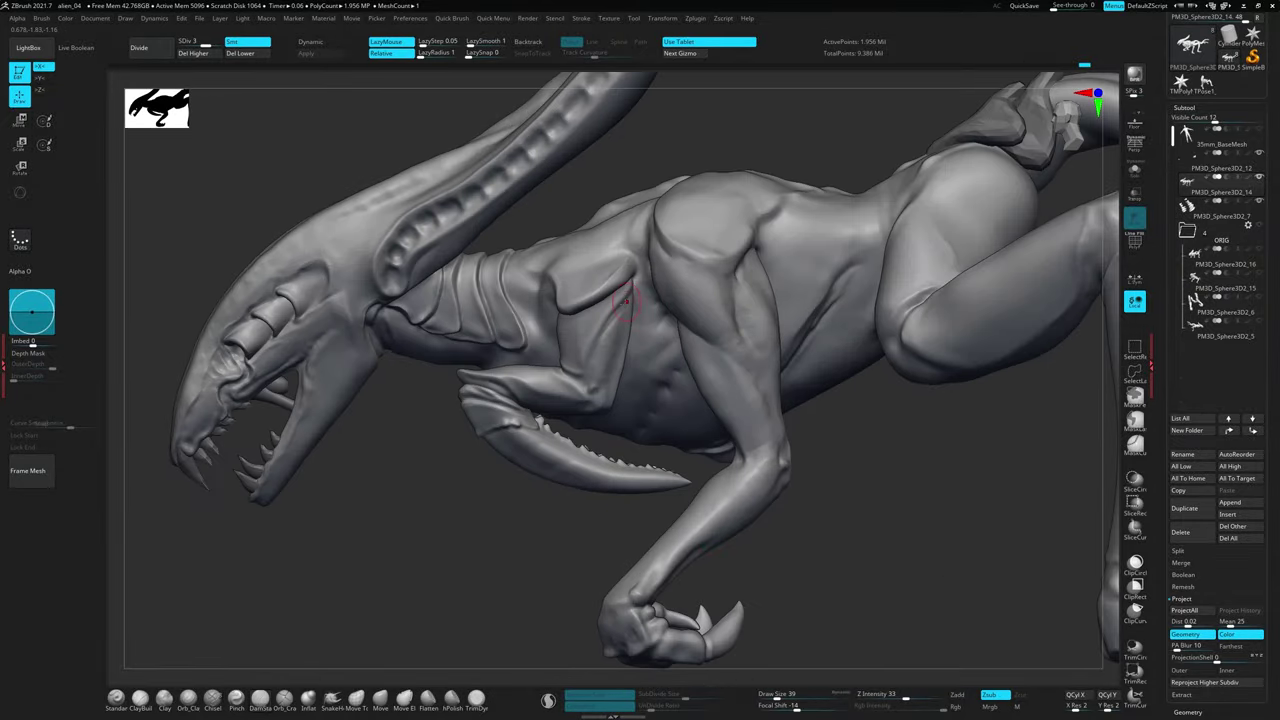
mouse_move(600, 325)
right_down()
mouse_move(620, 310)
mouse_move(580, 330)
mouse_move(603, 335)
right_up()
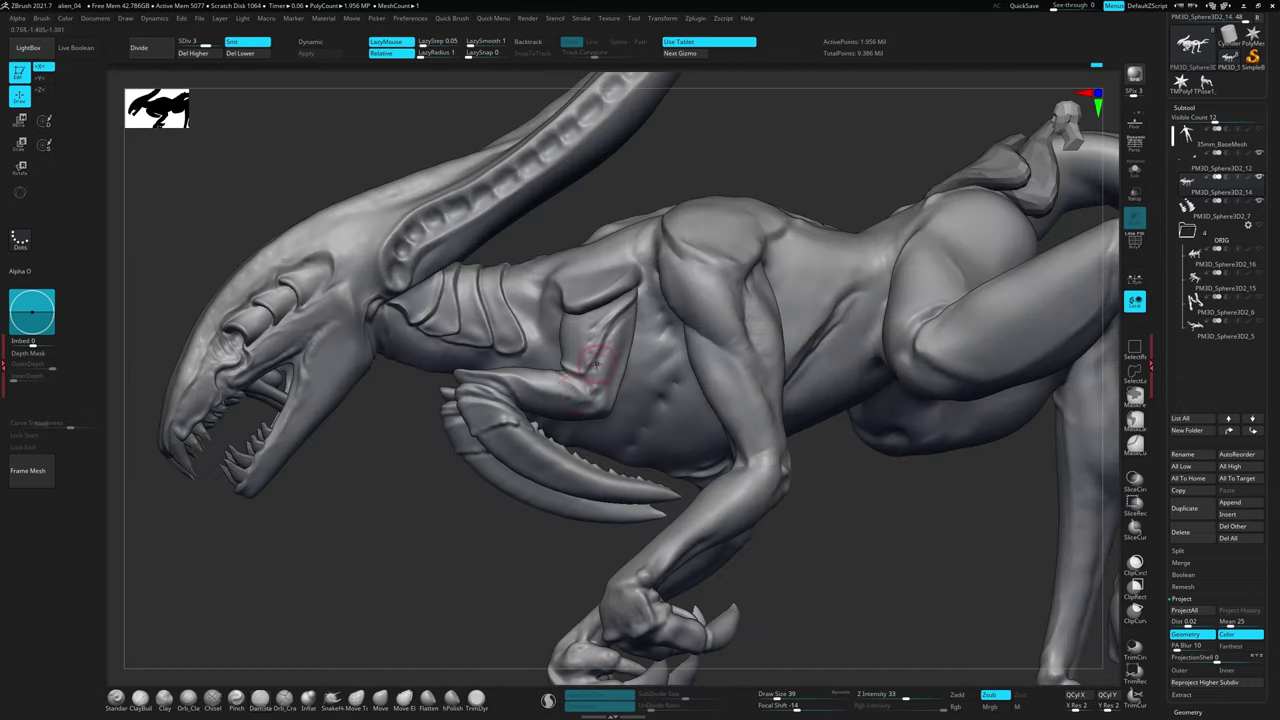
mouse_move(578, 430)
right_down()
mouse_move(582, 362)
mouse_move(537, 386)
mouse_move(703, 329)
mouse_move(530, 425)
mouse_move(752, 357)
mouse_move(651, 294)
mouse_move(582, 420)
mouse_move(614, 266)
mouse_move(774, 337)
mouse_move(480, 354)
mouse_move(547, 358)
mouse_move(571, 434)
mouse_move(672, 443)
mouse_move(771, 420)
mouse_move(720, 430)
mouse_move(943, 429)
mouse_move(774, 510)
mouse_move(889, 417)
mouse_move(835, 517)
right_up()
alt+click(582, 362)
mouse_move(636, 476)
right_down()
mouse_move(871, 423)
mouse_move(600, 380)
mouse_move(875, 392)
right_up()
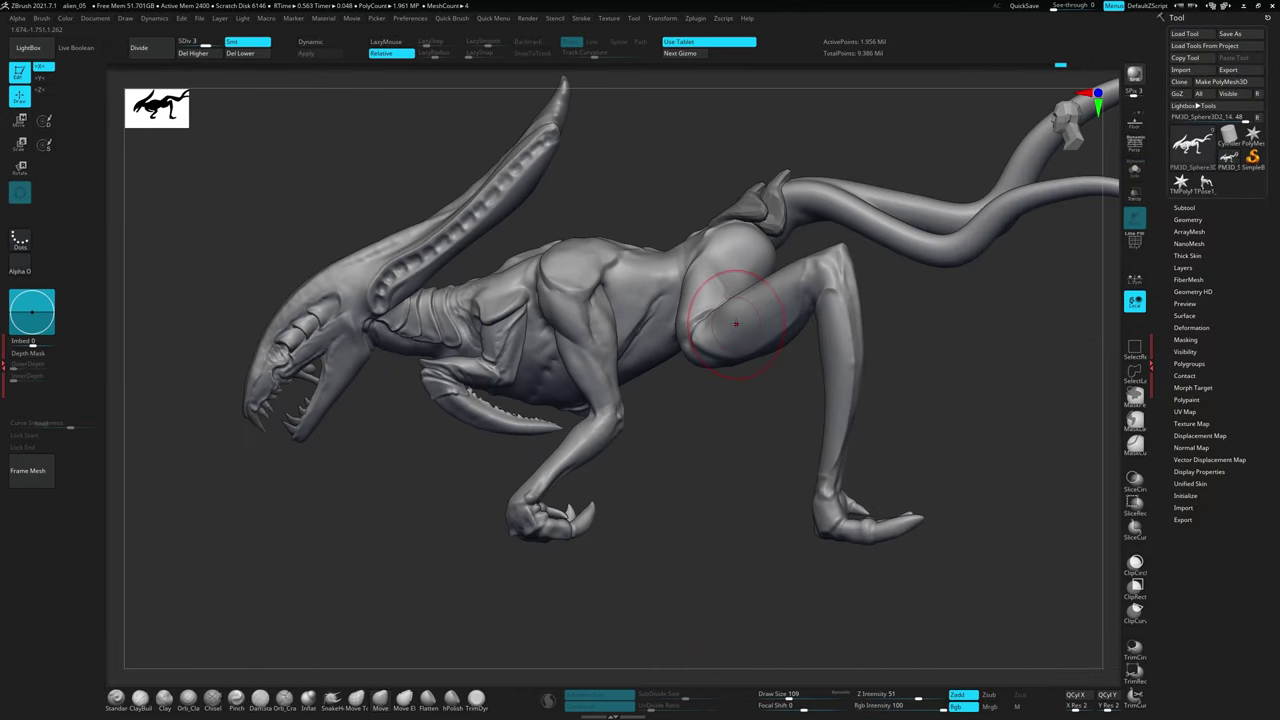
Subdivide the alien to SDiv 4 with Ctrl+D and pick a detail brush
alt+right_drag(705, 377, 393, 135)
key(ctrl+d)
key(b)
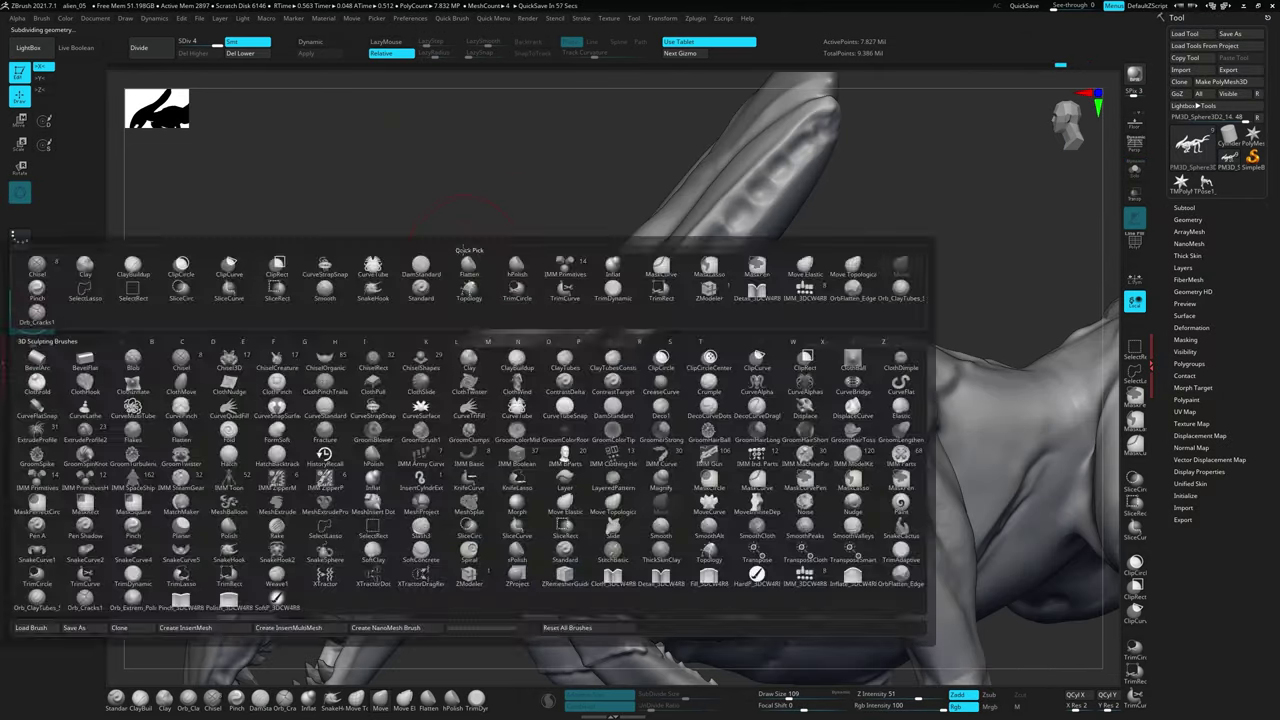
key(comma)
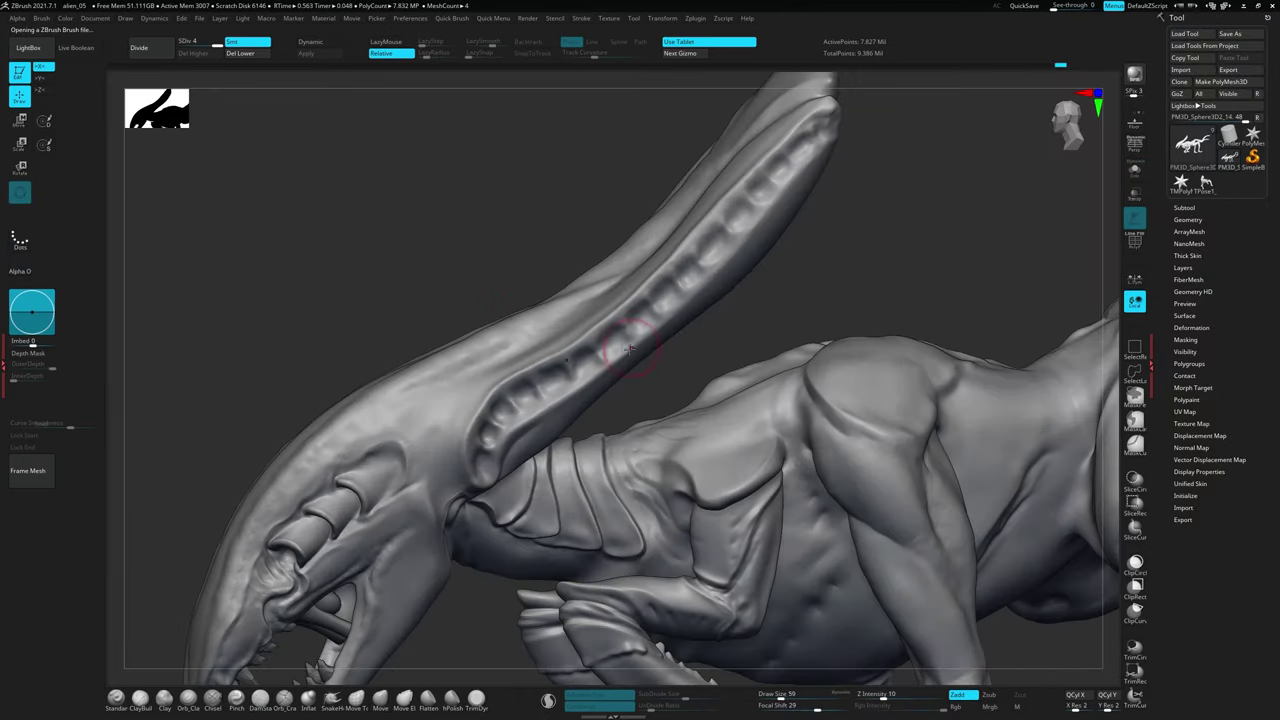
Sculpt finer detail into the ridged pockets along the head crest
right_drag(530, 423, 453, 445)
key(f)
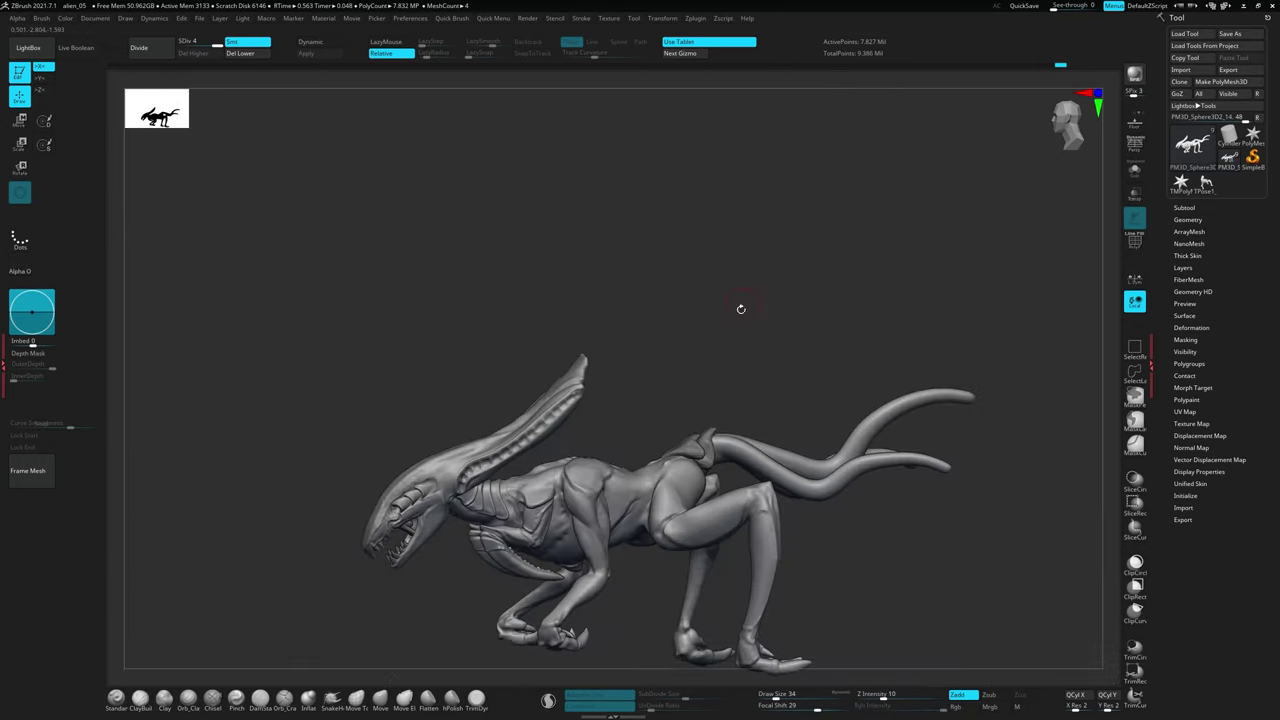
mouse_move(740, 306)
alt+right_down()
mouse_move(900, 420)
mouse_move(916, 418)
mouse_move(563, 352)
alt+right_up()
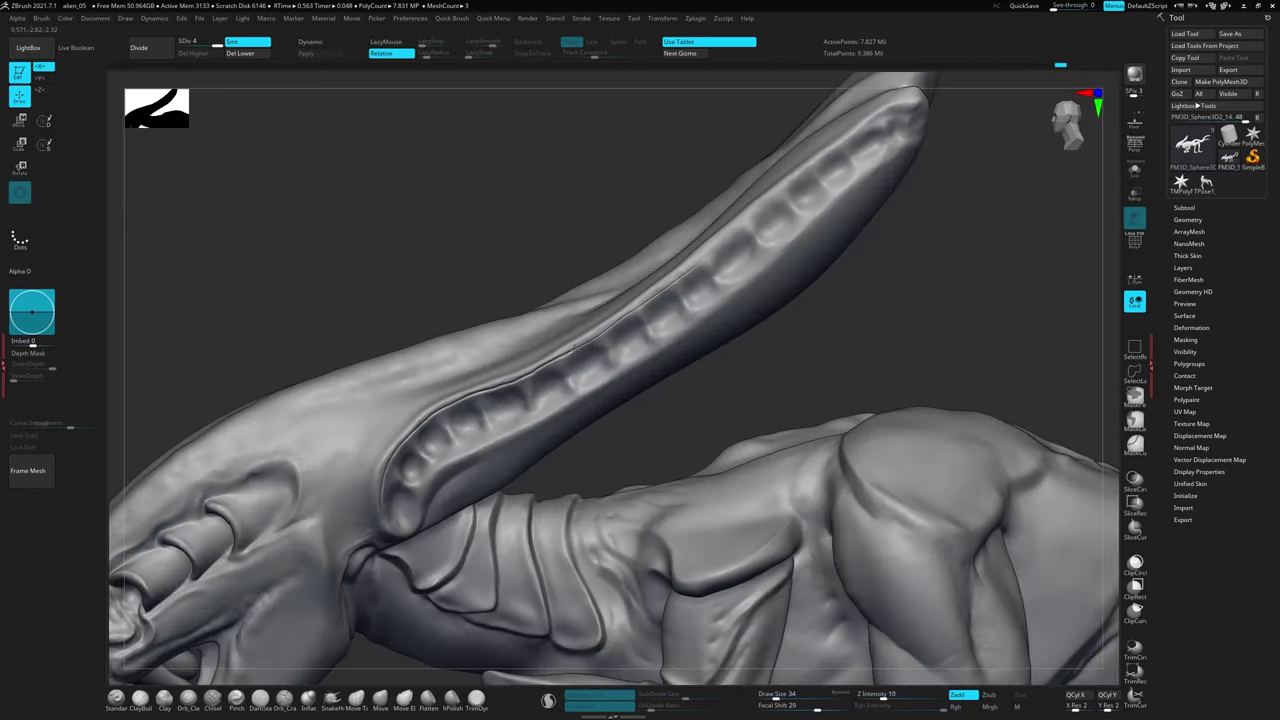
key(f)
alt+right_drag(795, 183, 655, 377)
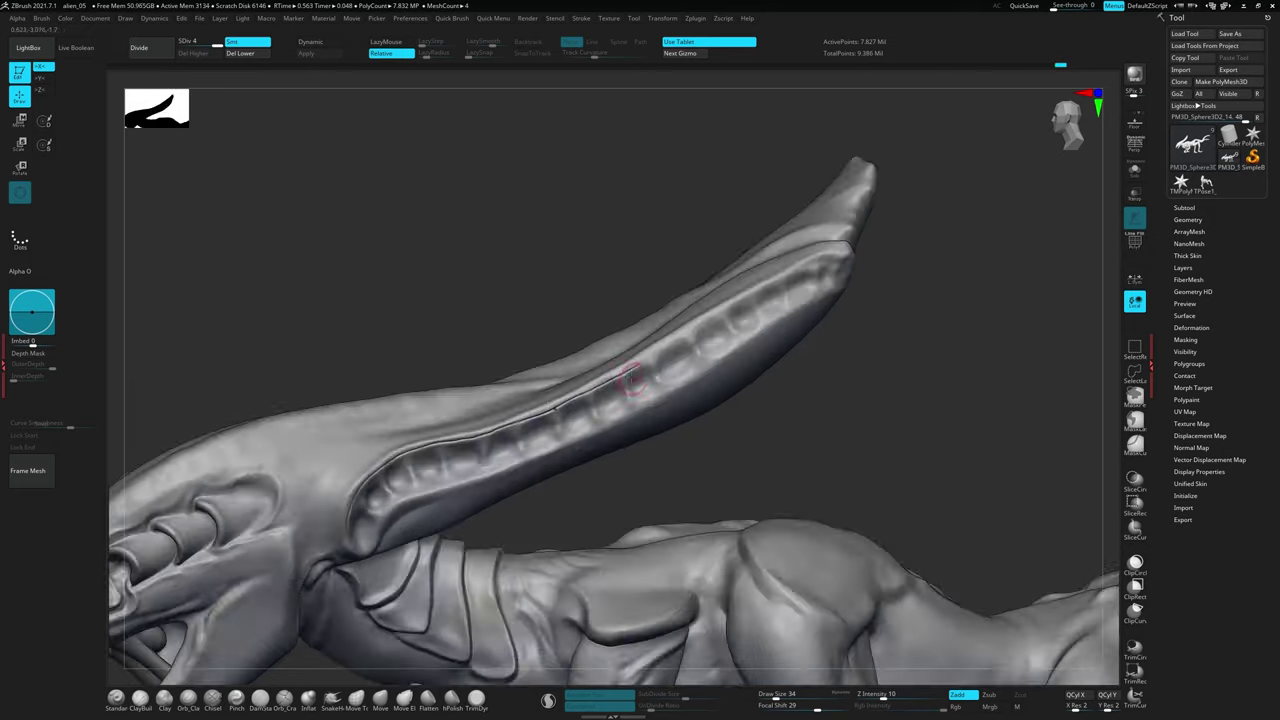
right_drag(802, 265, 860, 250)
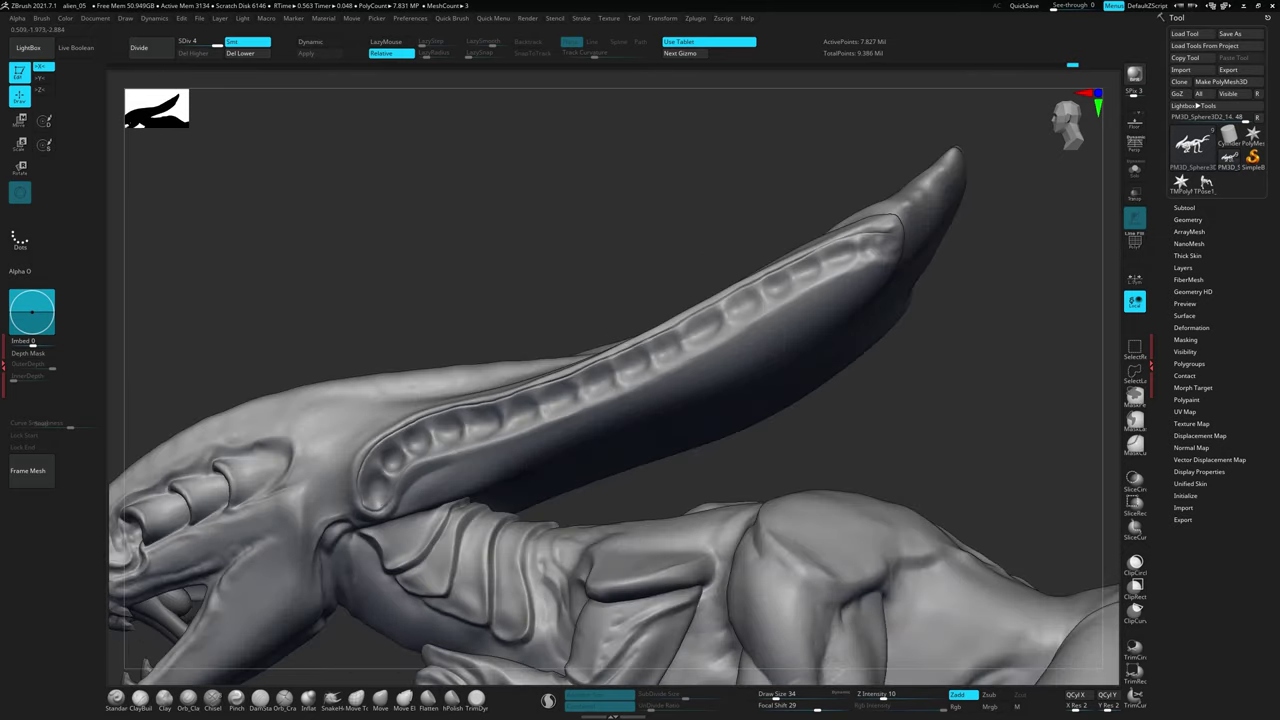
right_drag(560, 400, 405, 450)
key(f)
alt+right_drag(846, 343, 602, 383)
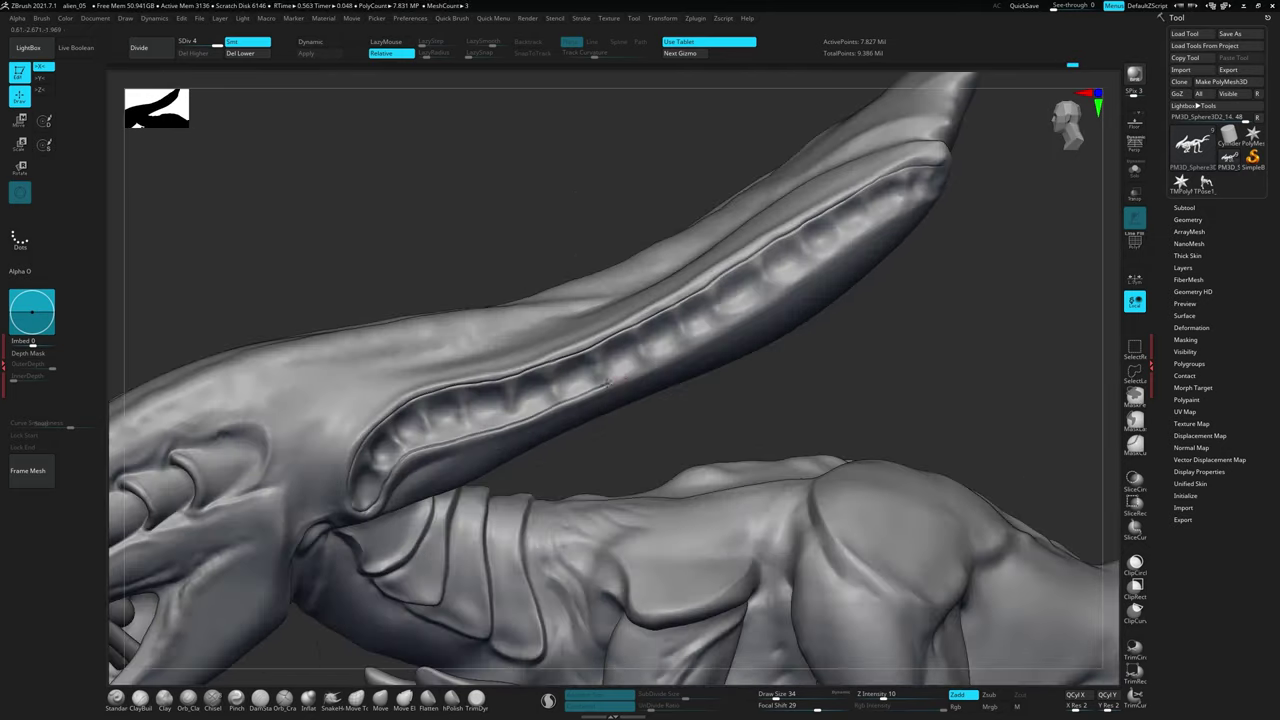
mouse_move(868, 222)
right_down()
mouse_move(858, 265)
mouse_move(898, 207)
right_up()
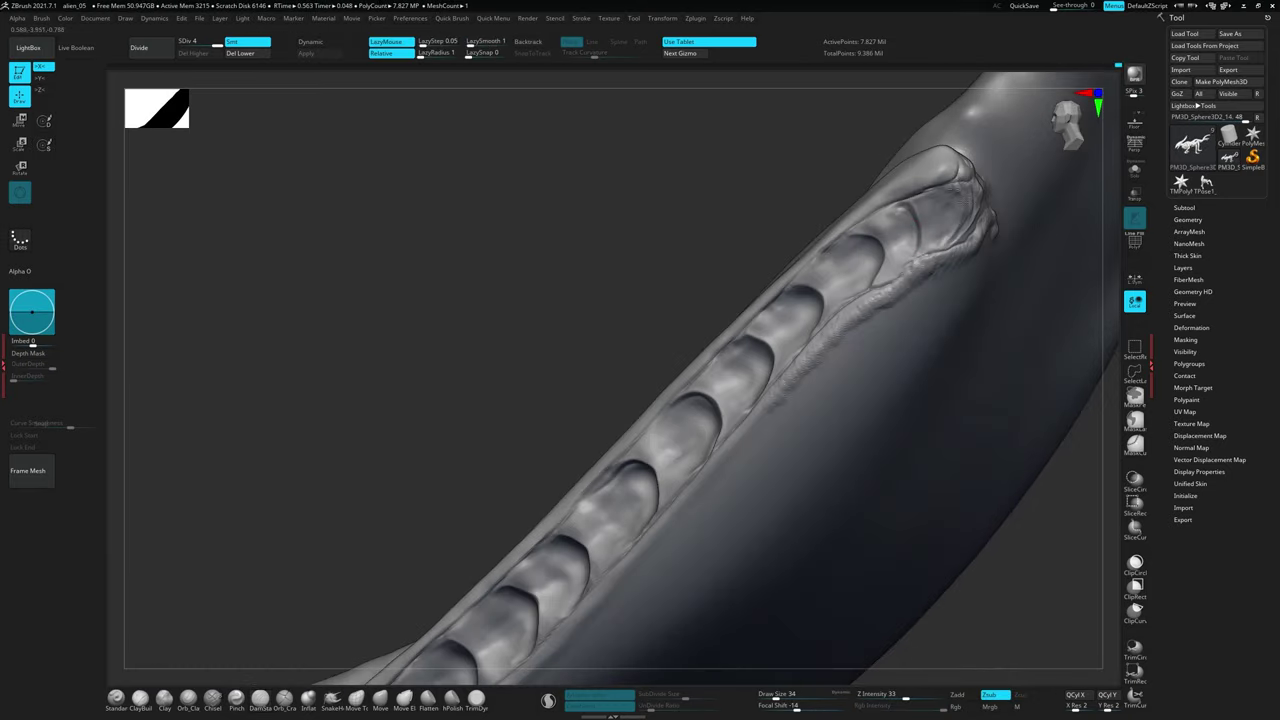
right_drag(898, 207, 905, 230)
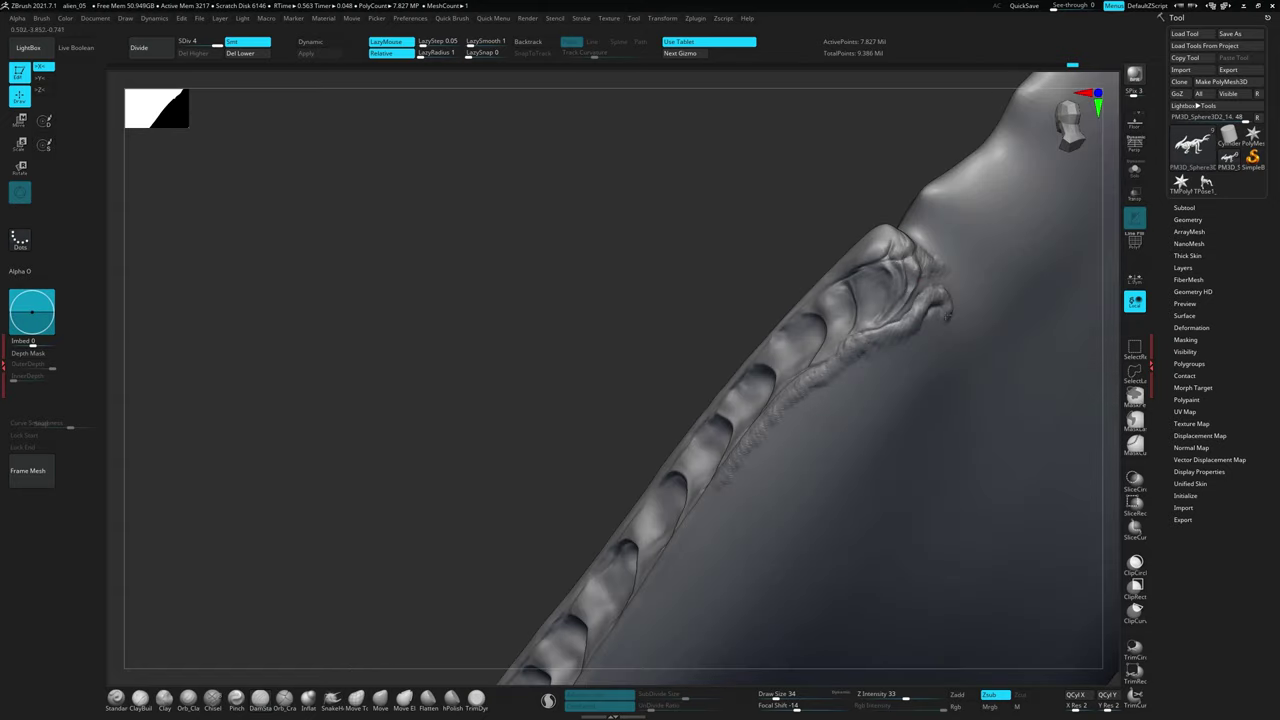
mouse_move(909, 314)
right_down()
mouse_move(1008, 323)
mouse_move(980, 301)
mouse_move(738, 575)
mouse_move(944, 263)
right_up()
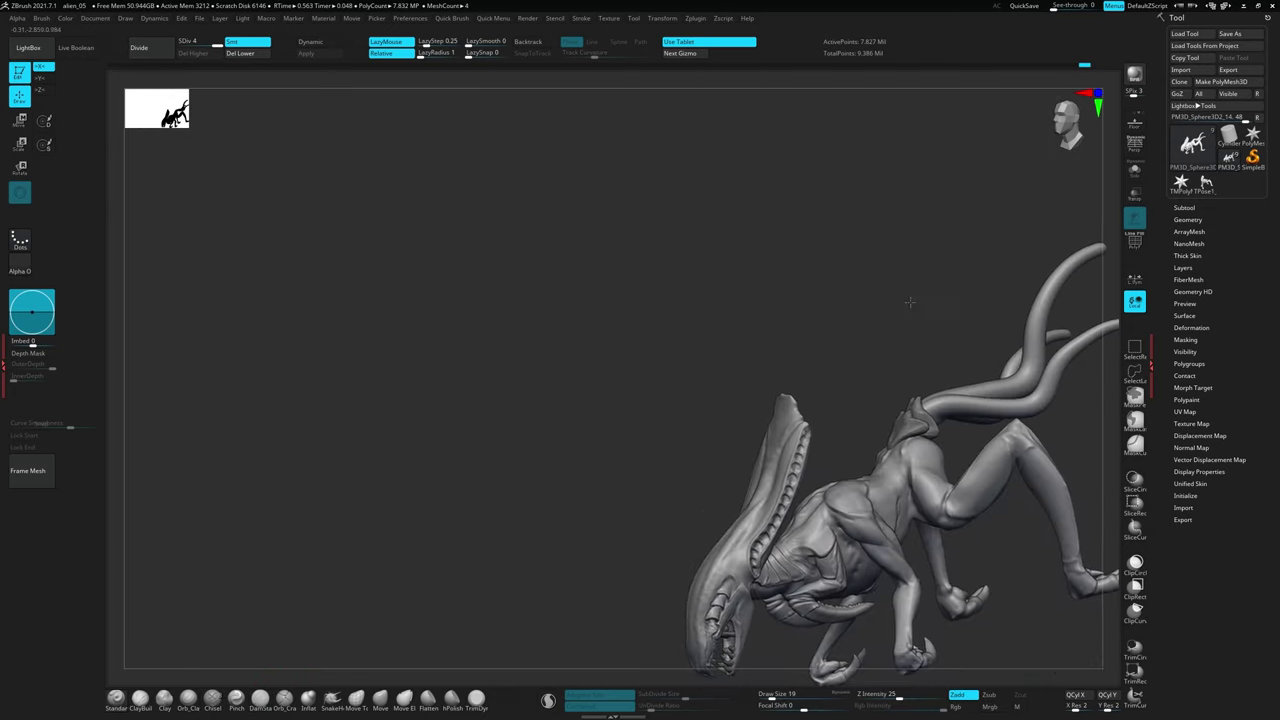
right_drag(944, 263, 660, 466)
Switch brushes and crisp up the row of cupped ribs along the crest groove
key(b)
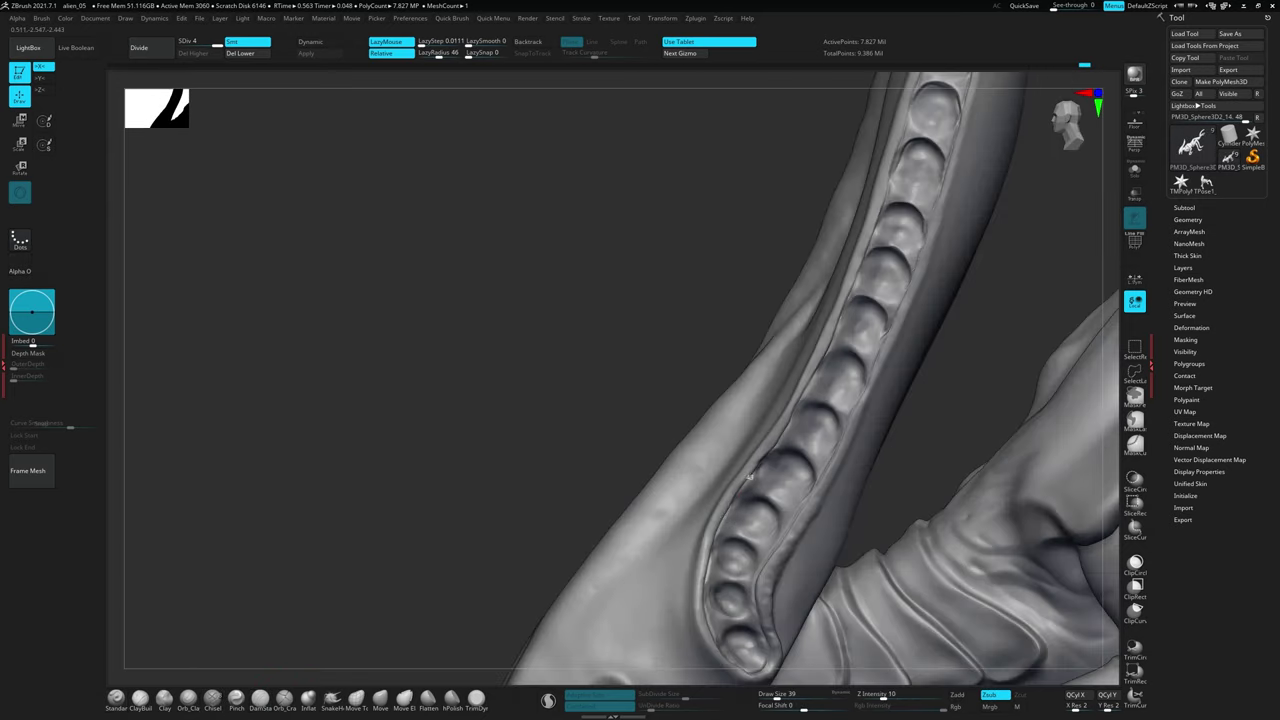
mouse_move(716, 645)
right_down()
mouse_move(929, 249)
mouse_move(768, 471)
right_up()
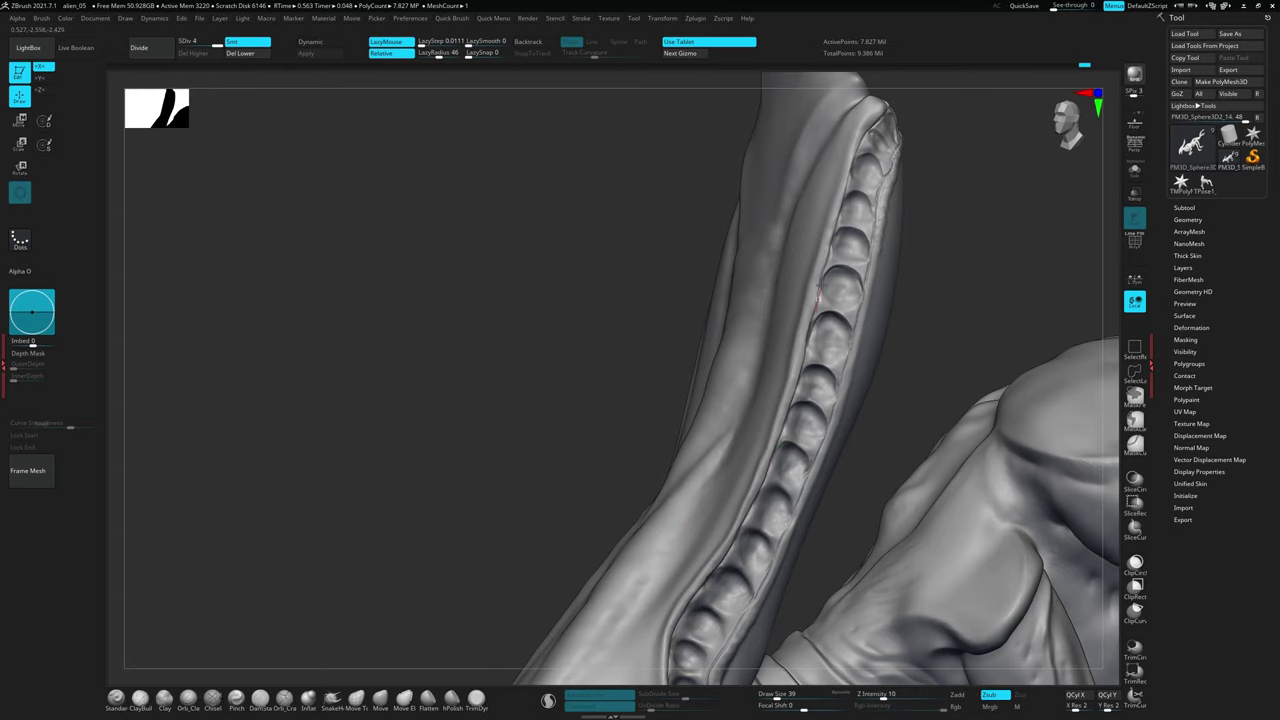
mouse_move(923, 115)
right_down()
mouse_move(871, 537)
mouse_move(680, 490)
right_up()
right_drag(776, 388, 752, 343)
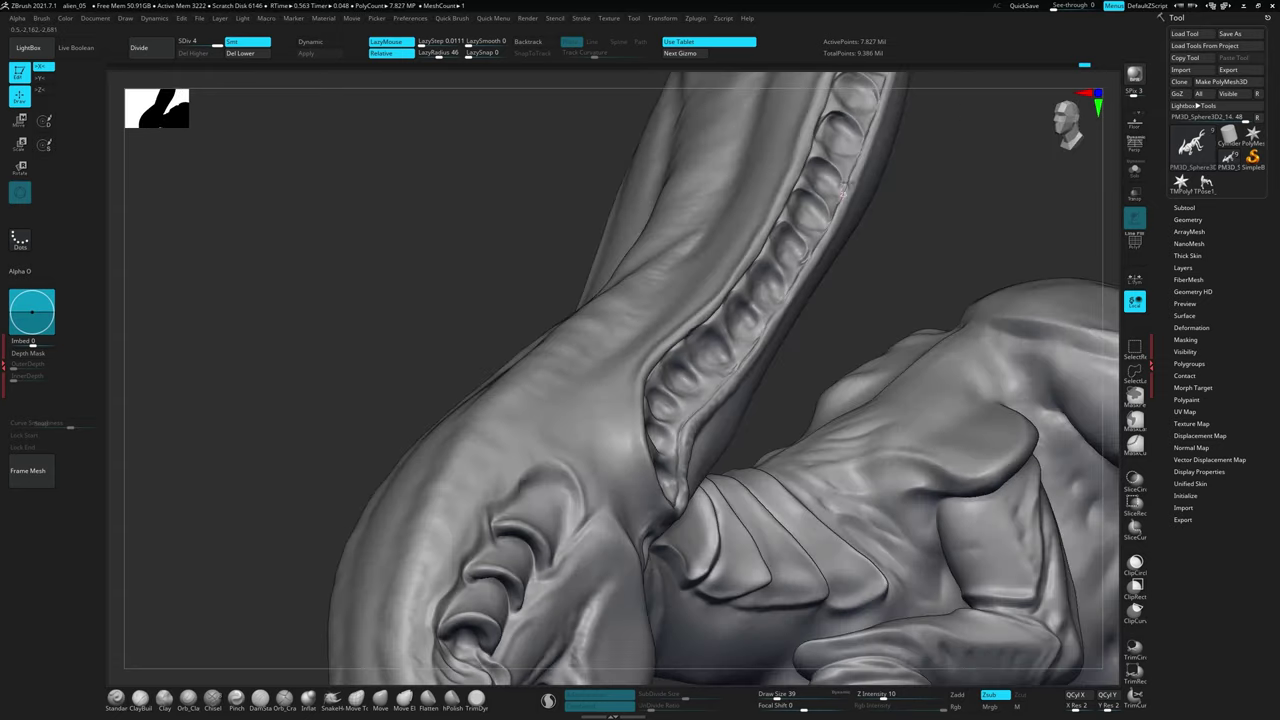
right_drag(843, 192, 836, 340)
mouse_move(912, 215)
right_down()
mouse_move(869, 491)
mouse_move(710, 440)
mouse_move(931, 303)
mouse_move(569, 454)
mouse_move(605, 460)
right_up()
right_drag(976, 255, 668, 394)
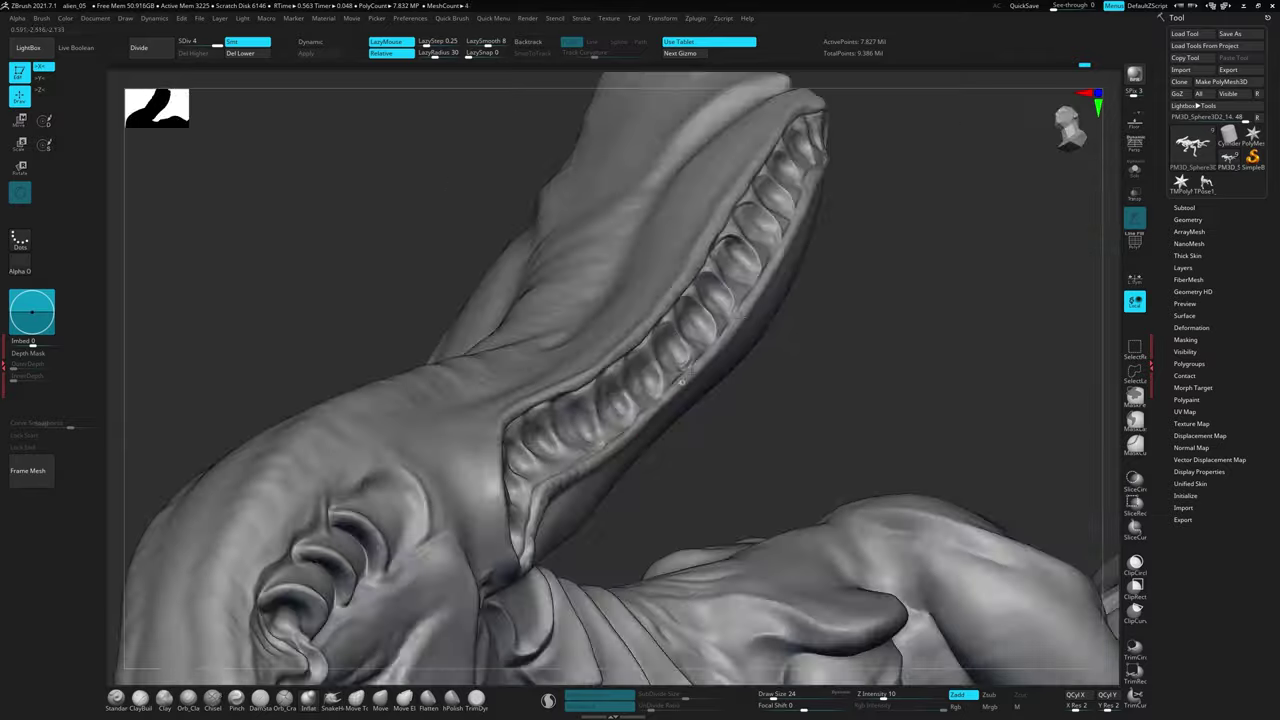
mouse_move(830, 323)
right_down()
mouse_move(946, 283)
mouse_move(297, 614)
mouse_move(799, 352)
mouse_move(900, 340)
right_up()
Drop to SDiv 3, show polygroup colours and select the SelectLasso tool
key(shift+d)
key(shift+f)
click(1134, 378)
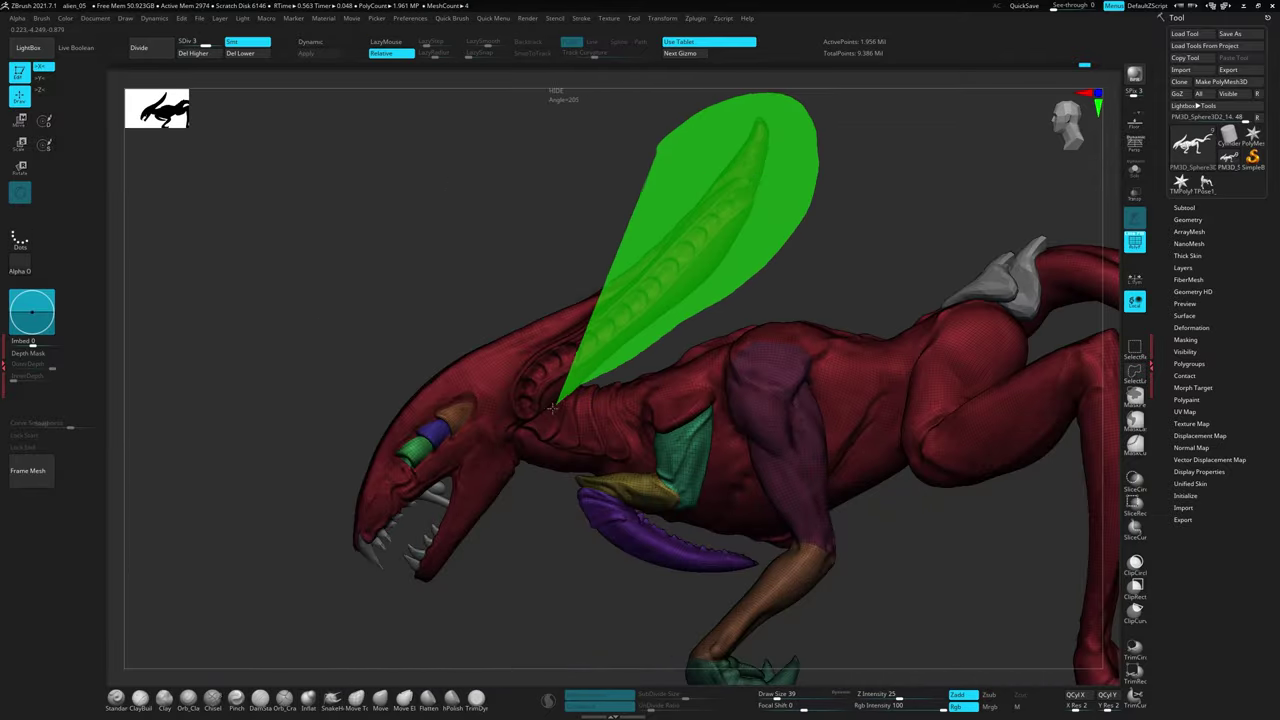
Lasso-isolate the head crest and sculpt its surface, checking front, three-quarter and side views
ctrl+shift+drag(570, 393, 572, 390)
right_drag(572, 390, 793, 430)
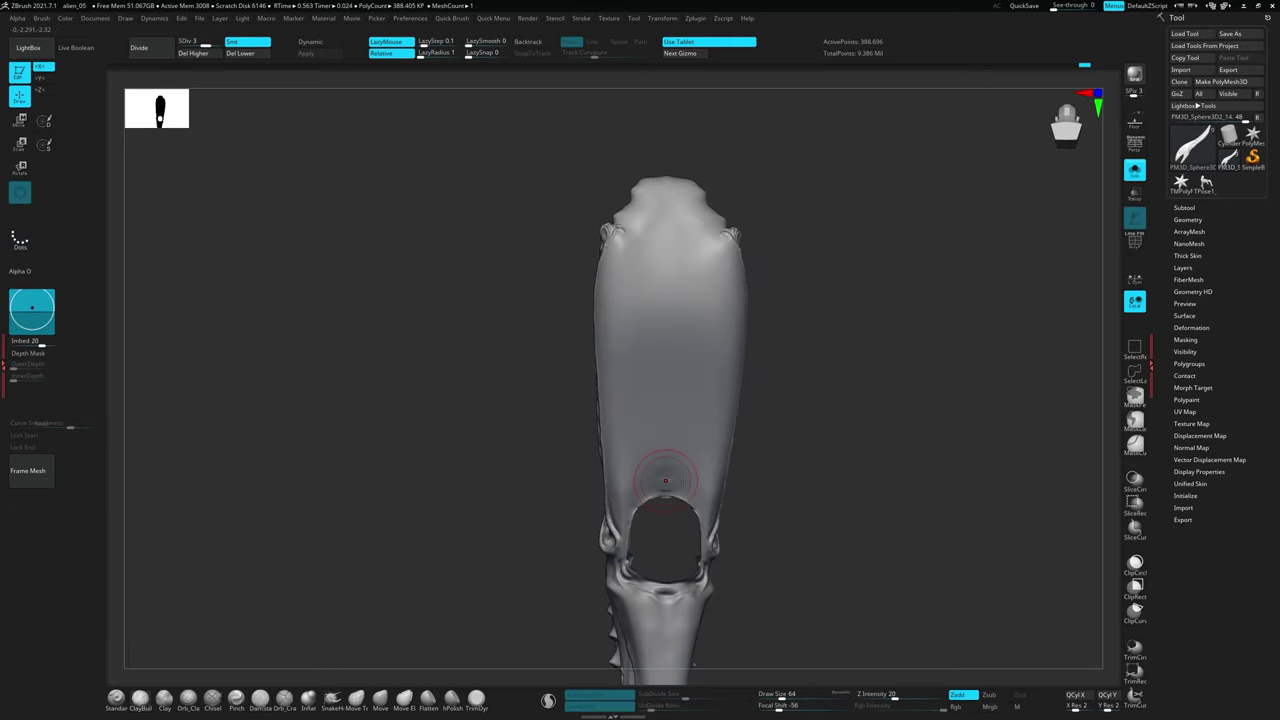
right_drag(662, 478, 627, 465)
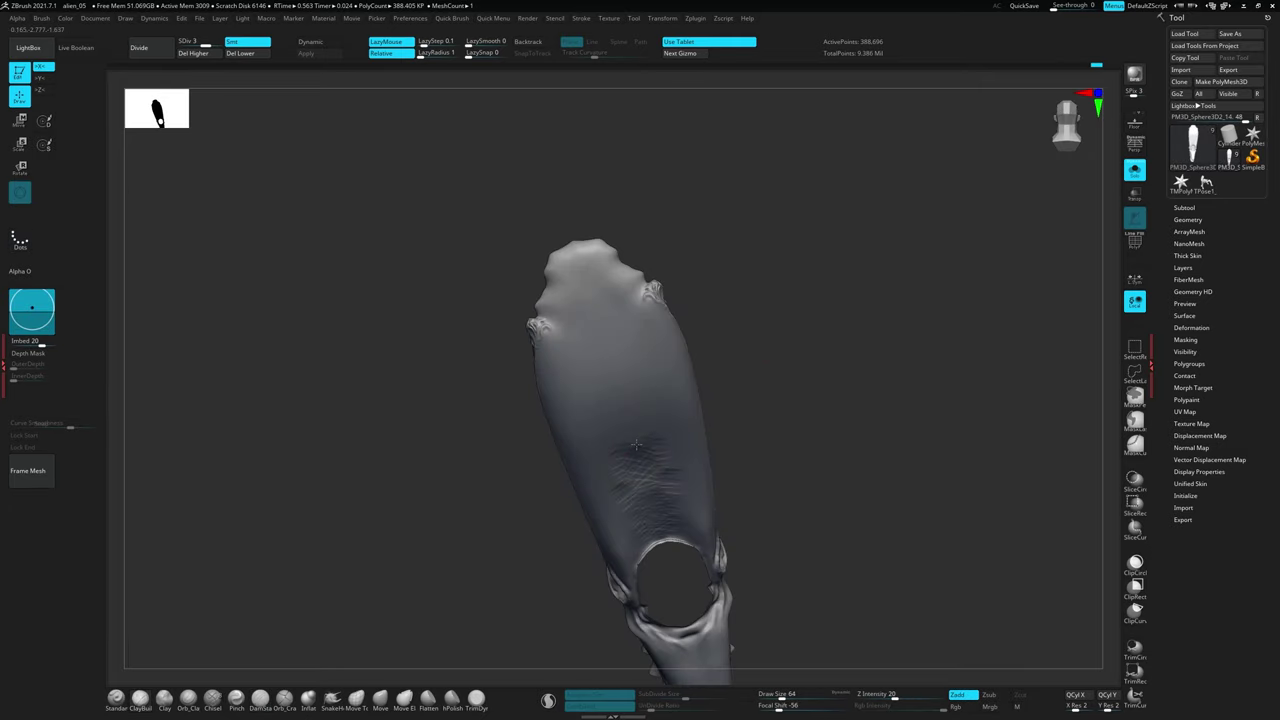
right_drag(604, 388, 640, 565)
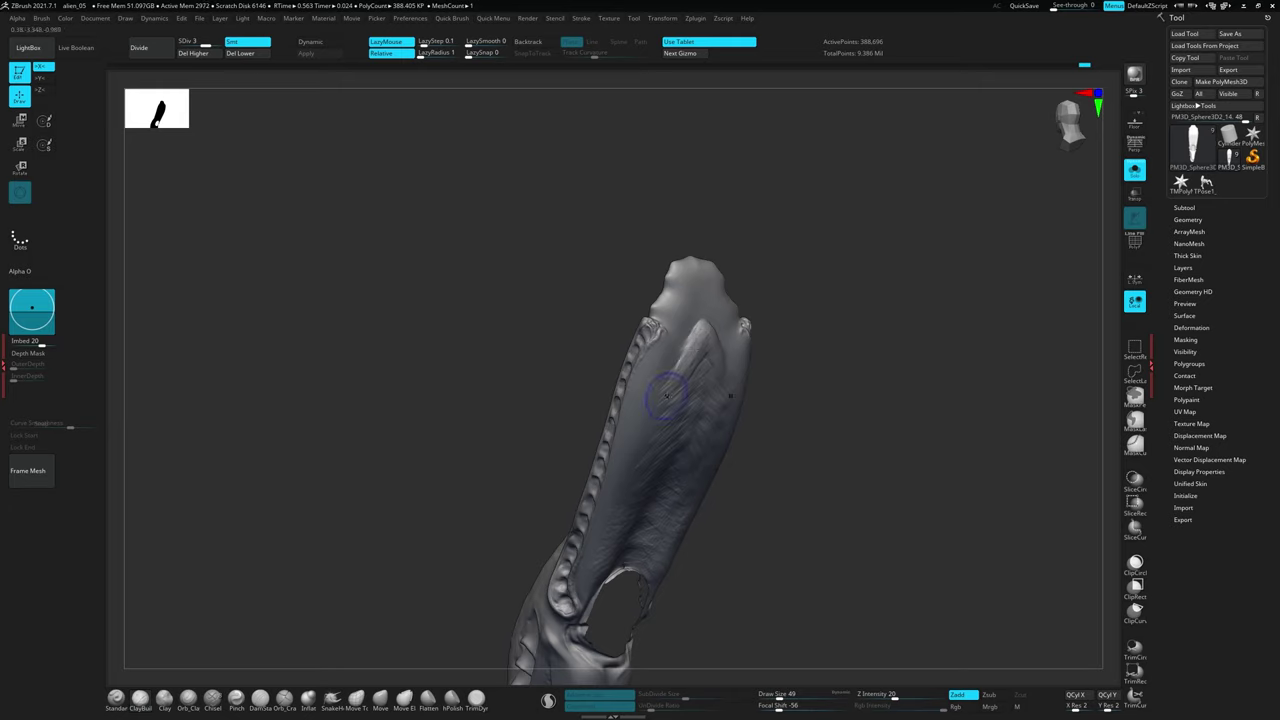
right_drag(365, 668, 735, 321)
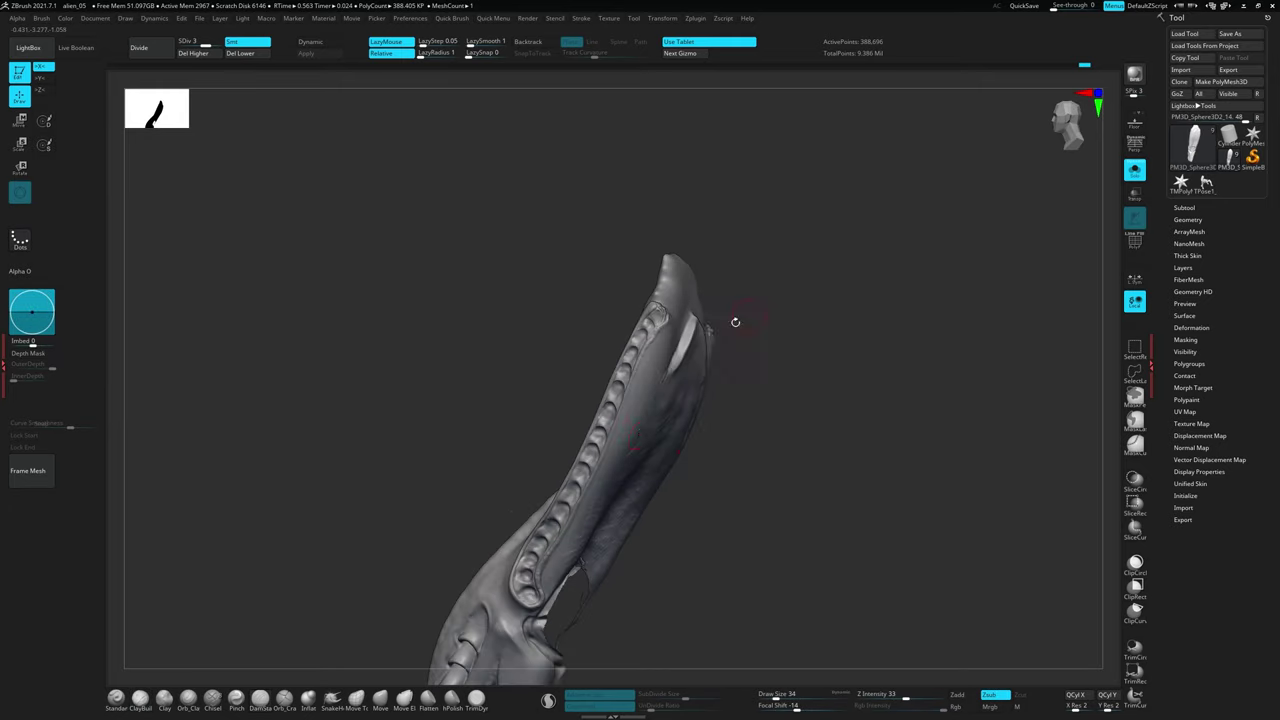
mouse_move(632, 432)
right_down()
mouse_move(780, 471)
mouse_move(714, 326)
right_up()
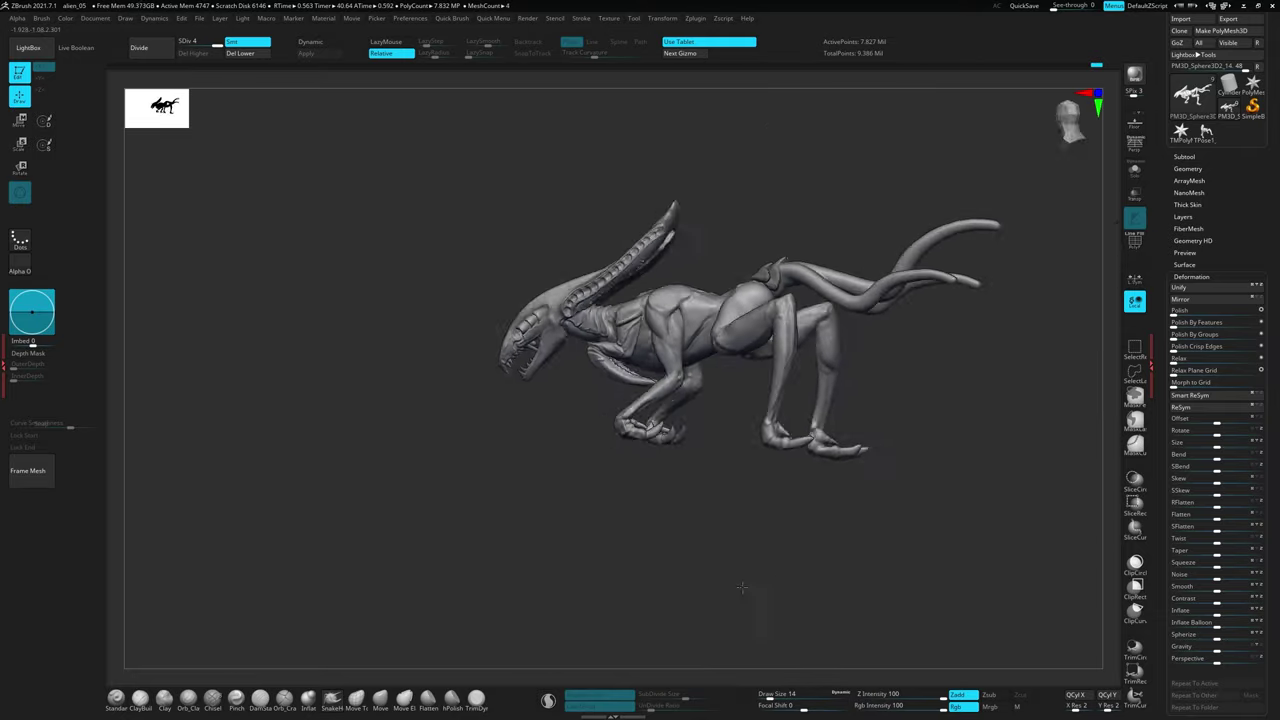
Carve plate detail into the armoured plates at the base of the neck
drag(677, 311, 479, 588)
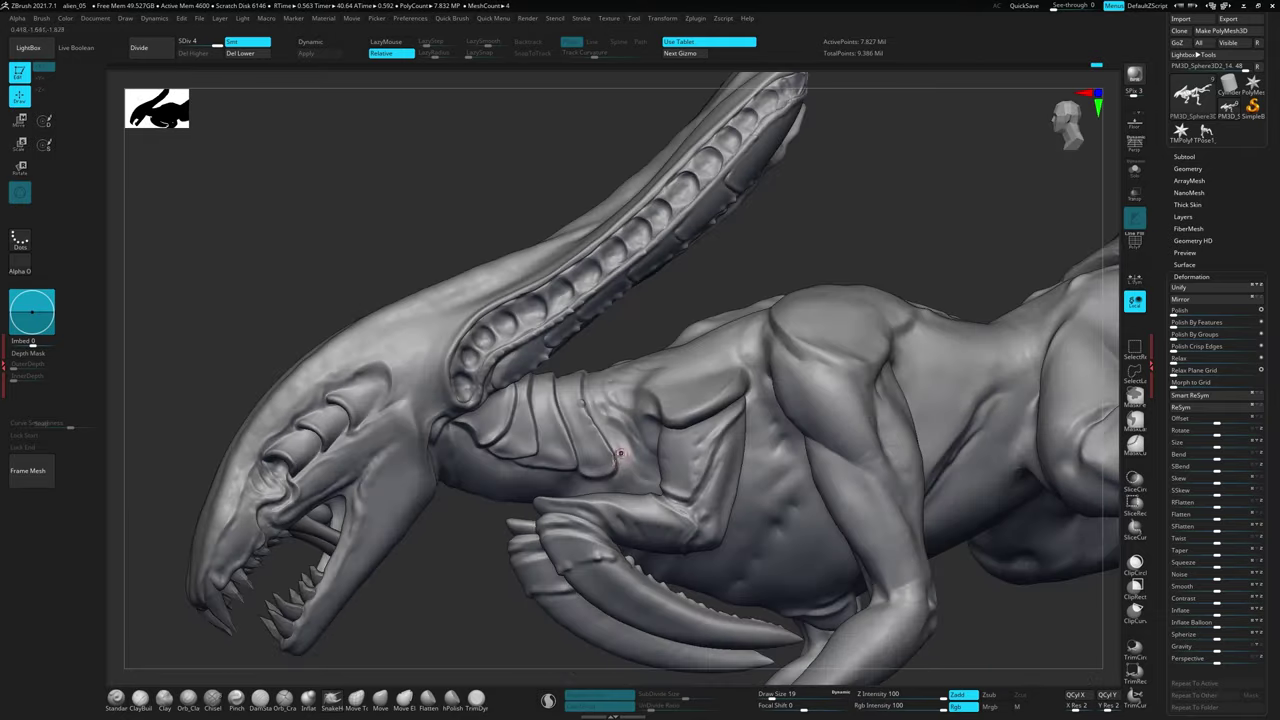
drag(582, 392, 586, 414)
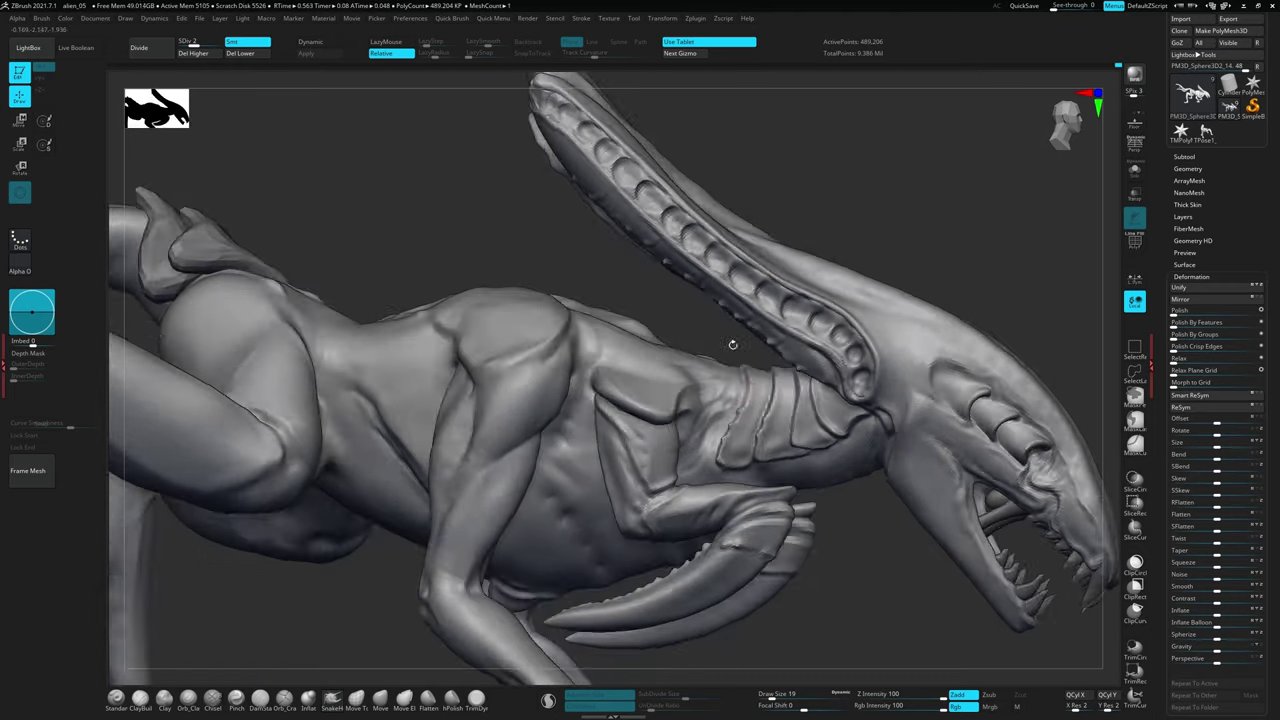
mouse_move(729, 337)
mouse_down()
mouse_move(772, 428)
mouse_move(786, 330)
mouse_move(615, 199)
mouse_up()
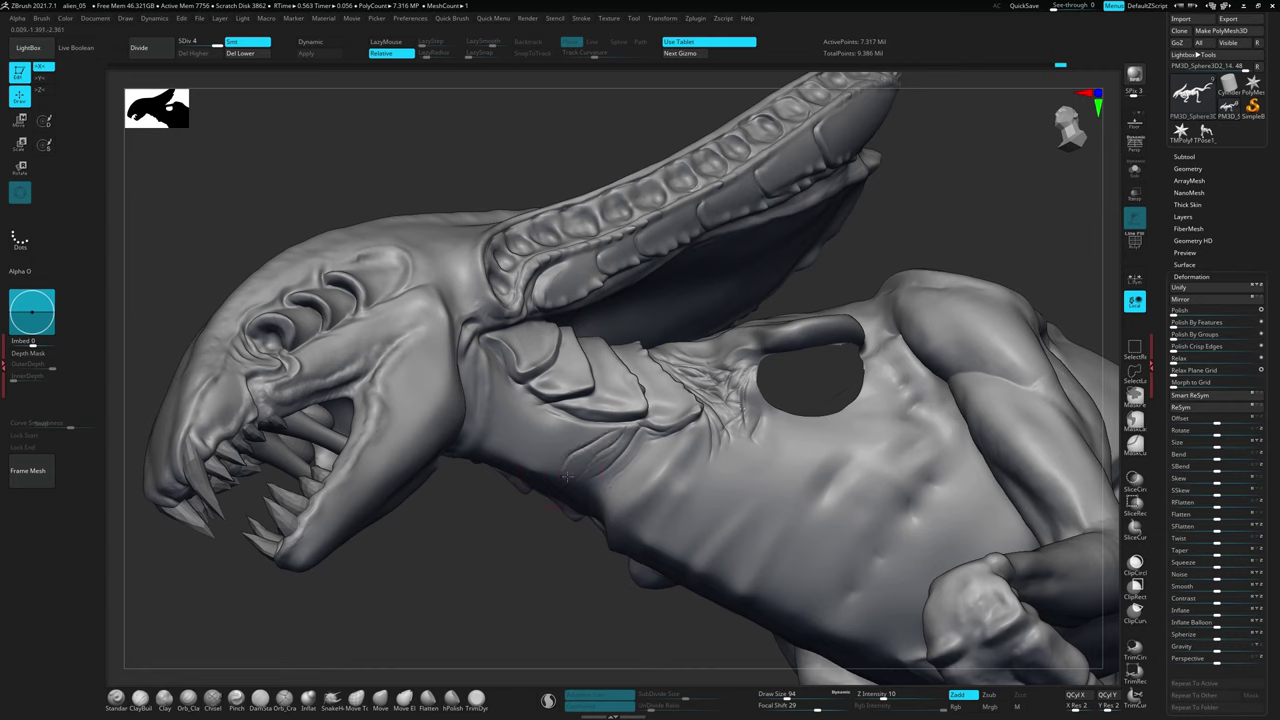
mouse_move(566, 477)
right_down()
mouse_move(640, 466)
mouse_move(466, 387)
mouse_move(488, 460)
mouse_move(548, 445)
mouse_move(735, 332)
mouse_move(557, 352)
mouse_move(687, 462)
mouse_move(748, 443)
mouse_move(668, 440)
right_up()
mouse_move(903, 365)
alt+right_down()
mouse_move(885, 573)
mouse_move(610, 518)
mouse_move(569, 586)
mouse_move(532, 392)
mouse_move(594, 543)
mouse_move(515, 337)
mouse_move(486, 470)
mouse_move(508, 320)
mouse_move(600, 400)
mouse_move(731, 426)
mouse_move(650, 480)
mouse_move(600, 350)
mouse_move(566, 305)
mouse_move(531, 527)
alt+right_up()
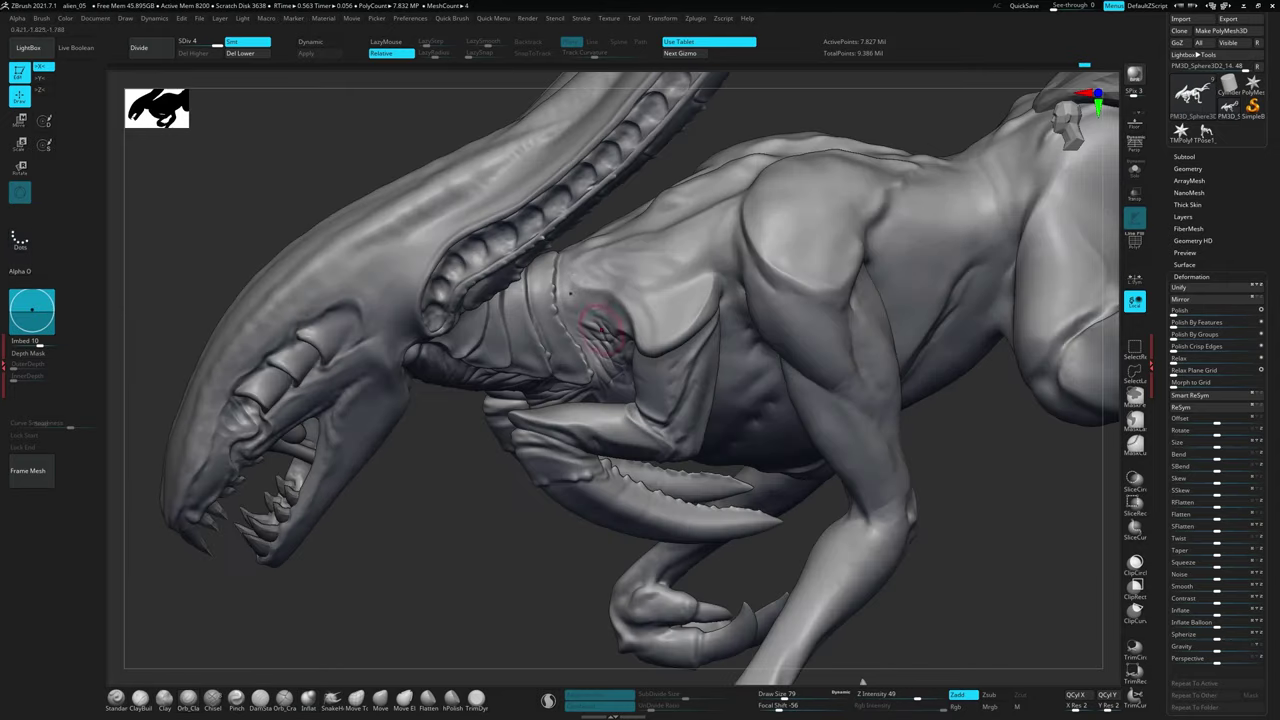
mouse_move(568, 278)
right_down()
mouse_move(620, 295)
mouse_move(584, 292)
right_up()
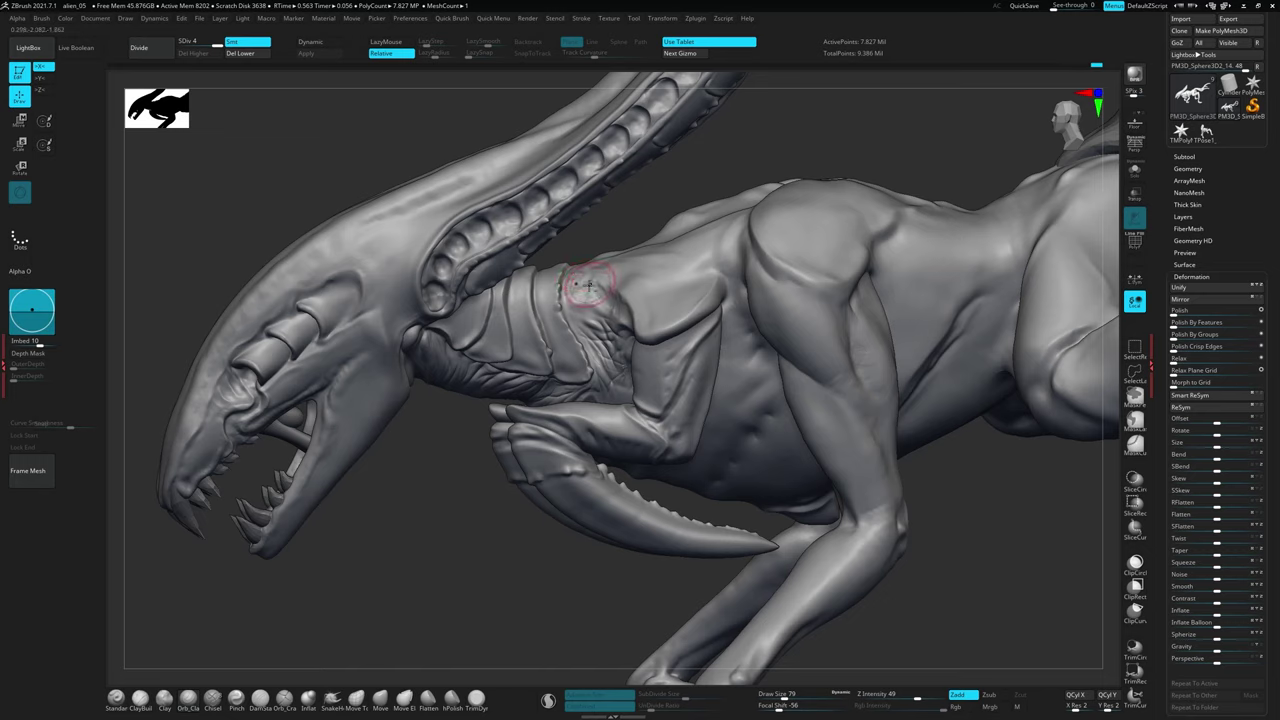
Open the brush choices and select another part of the model to edit
key(f)
right_drag(808, 568, 760, 580)
key(b)
click(420, 560)
Reposition the dorsal tendrils with the Transpose Move gizmo, checking them from oblique and front angles
click(5, 367)
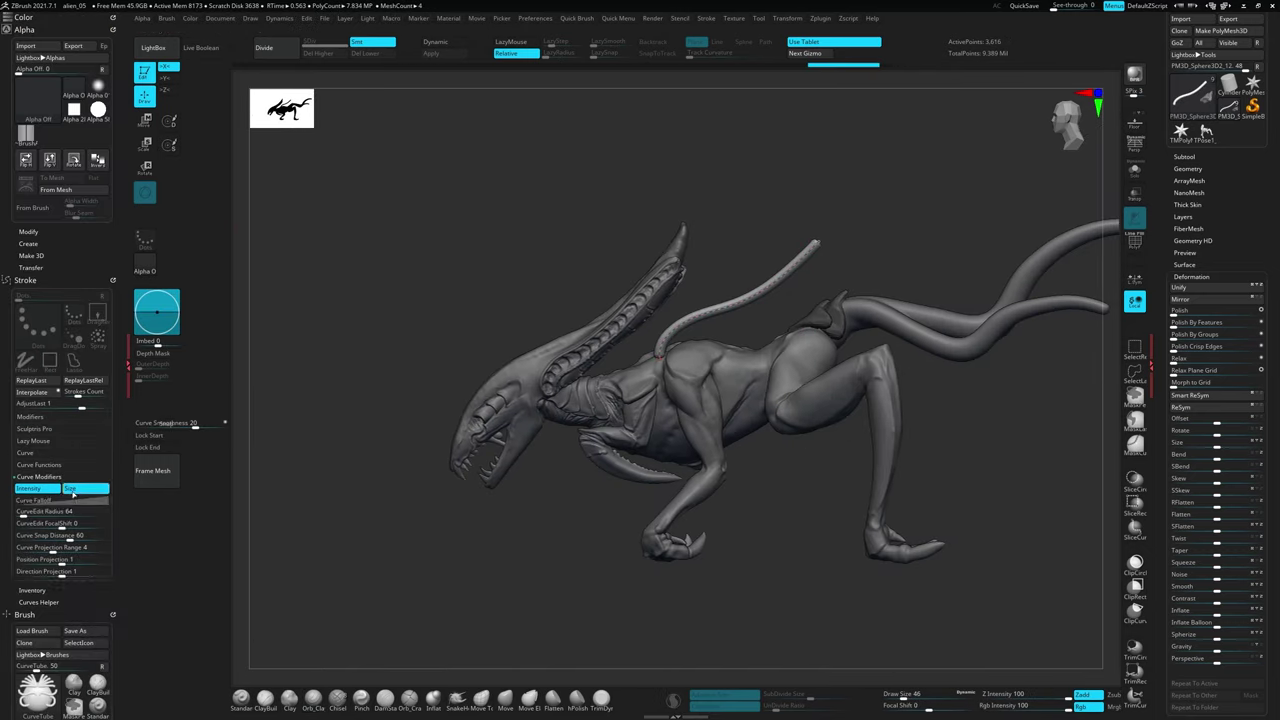
key(w)
mouse_move(885, 265)
shift+right_down()
mouse_move(885, 330)
mouse_move(885, 270)
shift+right_up()
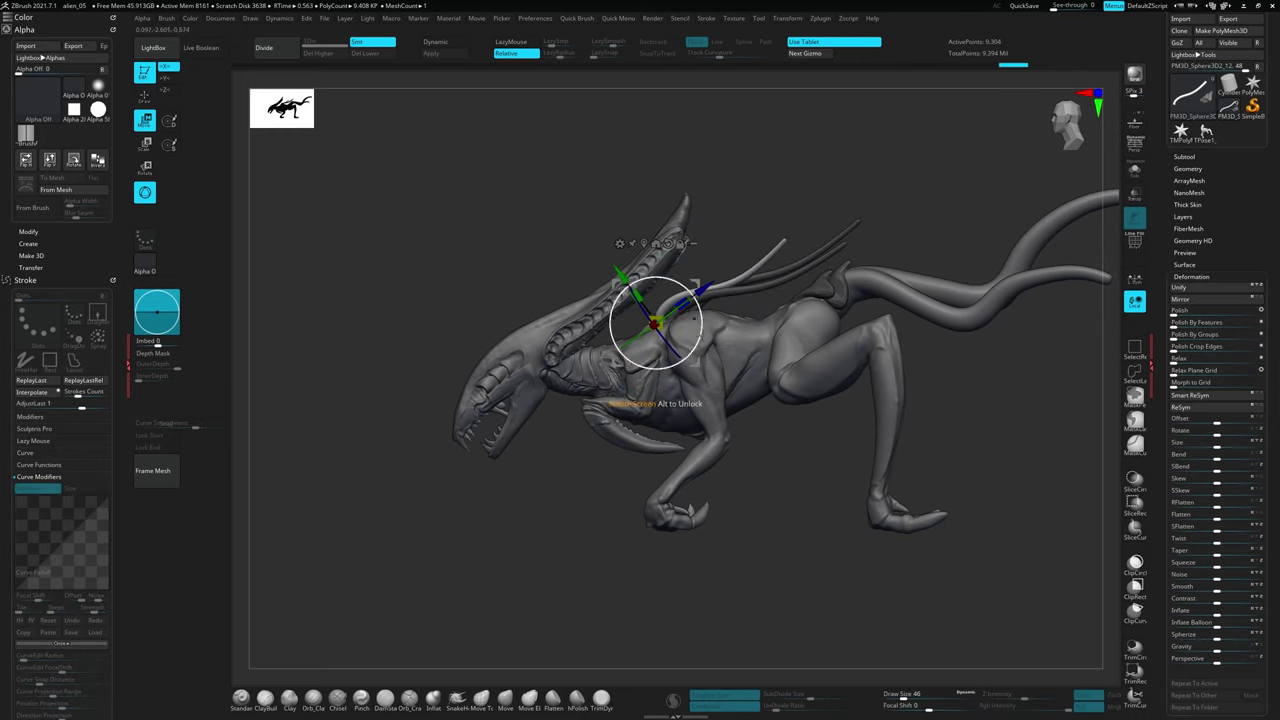
key(q)
right_drag(640, 335, 724, 558)
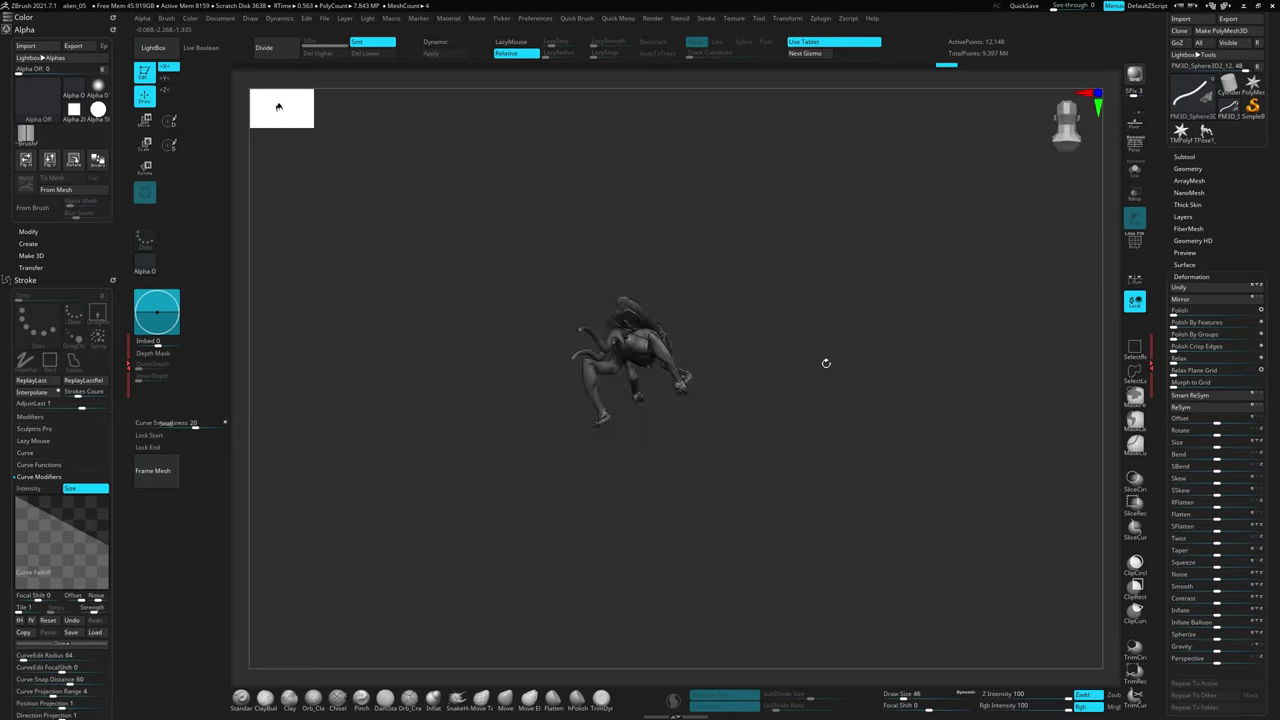
key(f)
mouse_move(752, 214)
right_down()
mouse_move(700, 330)
mouse_move(605, 400)
mouse_move(610, 430)
mouse_move(614, 390)
mouse_move(615, 408)
right_up()
key(w)
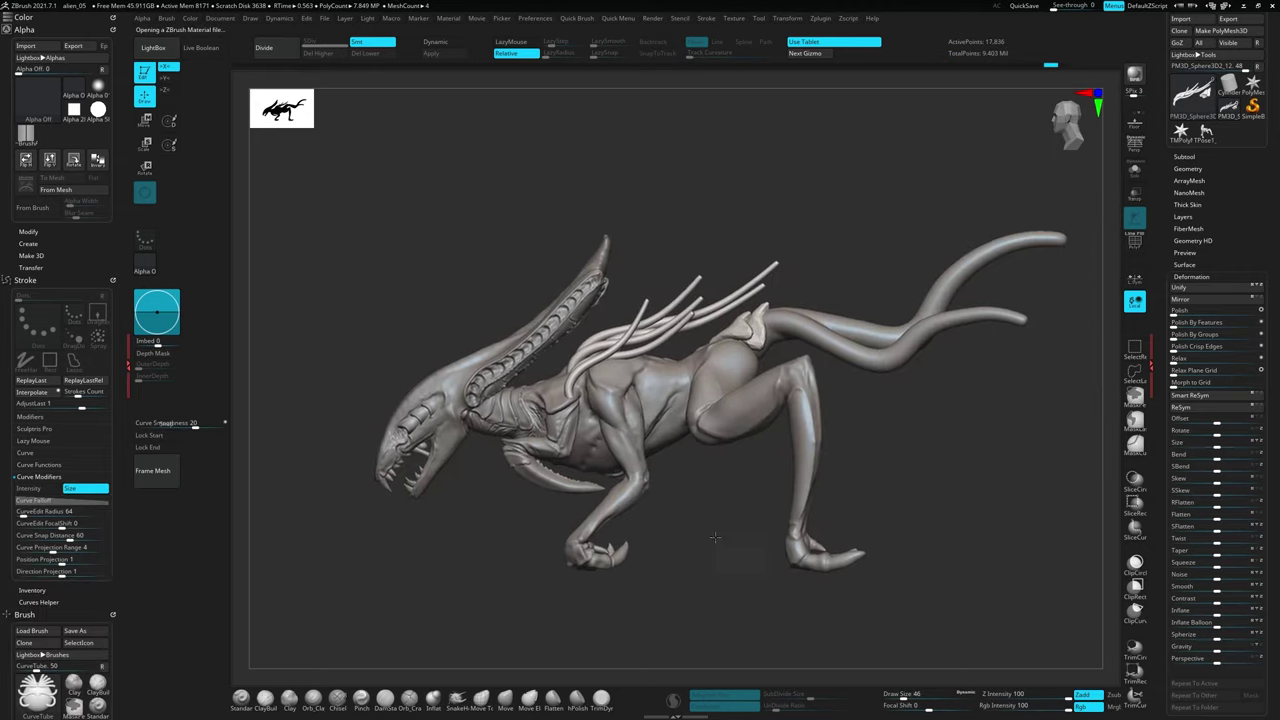
drag(466, 614, 829, 600)
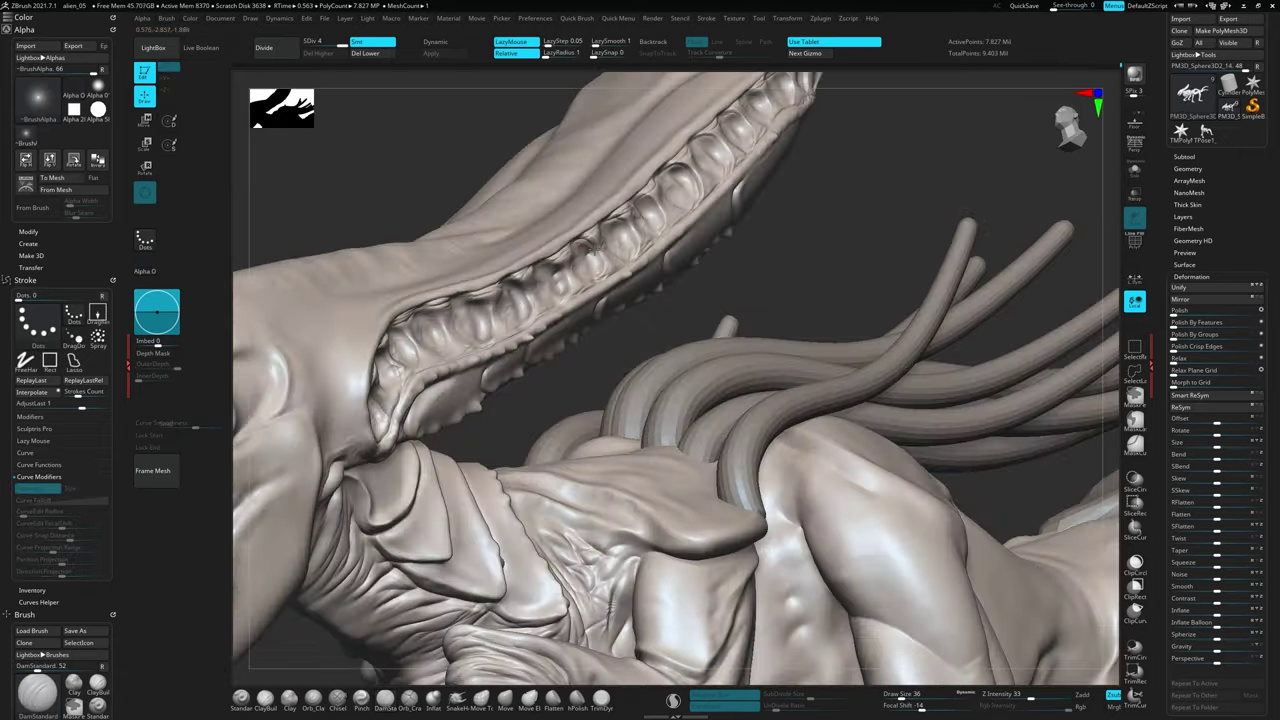
Select the MaskPen brush (B, M, P) to begin masking the crest grooves
key(b)
key(m)
key(p)
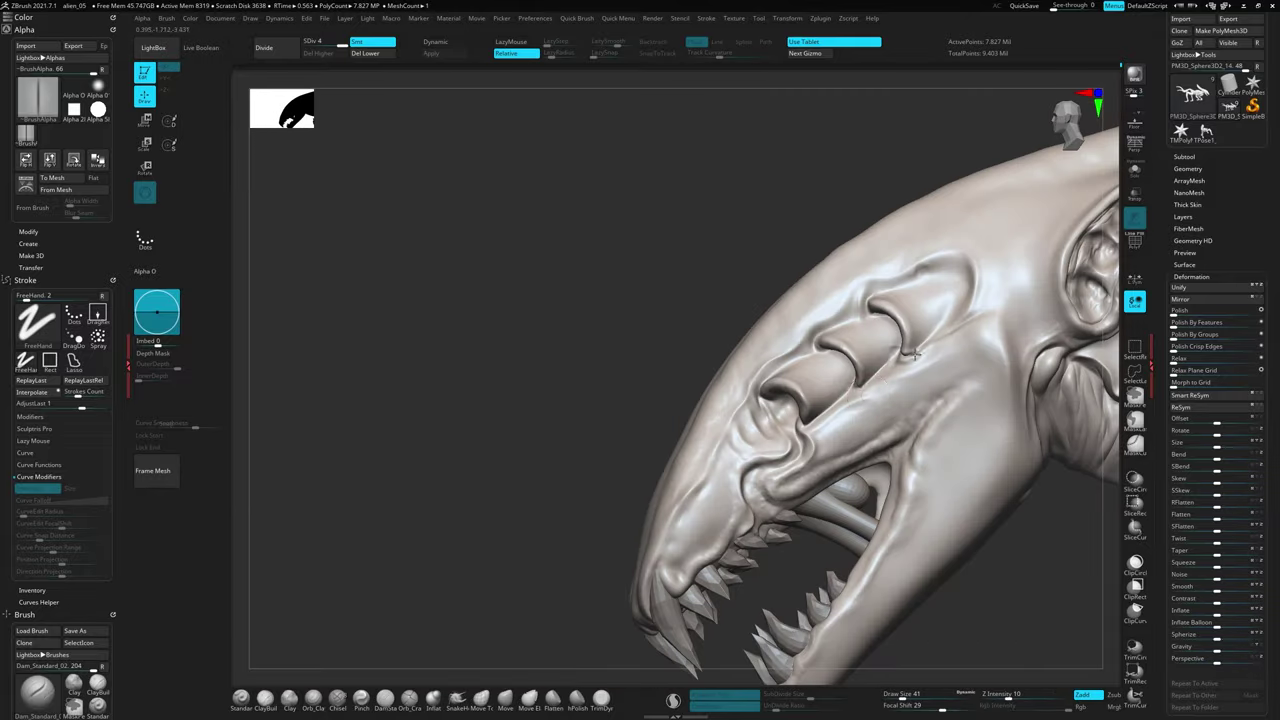
Inspect the snout and jaw closely, then switch the alien to a grey-blue MatCap material
mouse_move(912, 352)
right_down()
mouse_move(808, 344)
mouse_move(840, 312)
right_up()
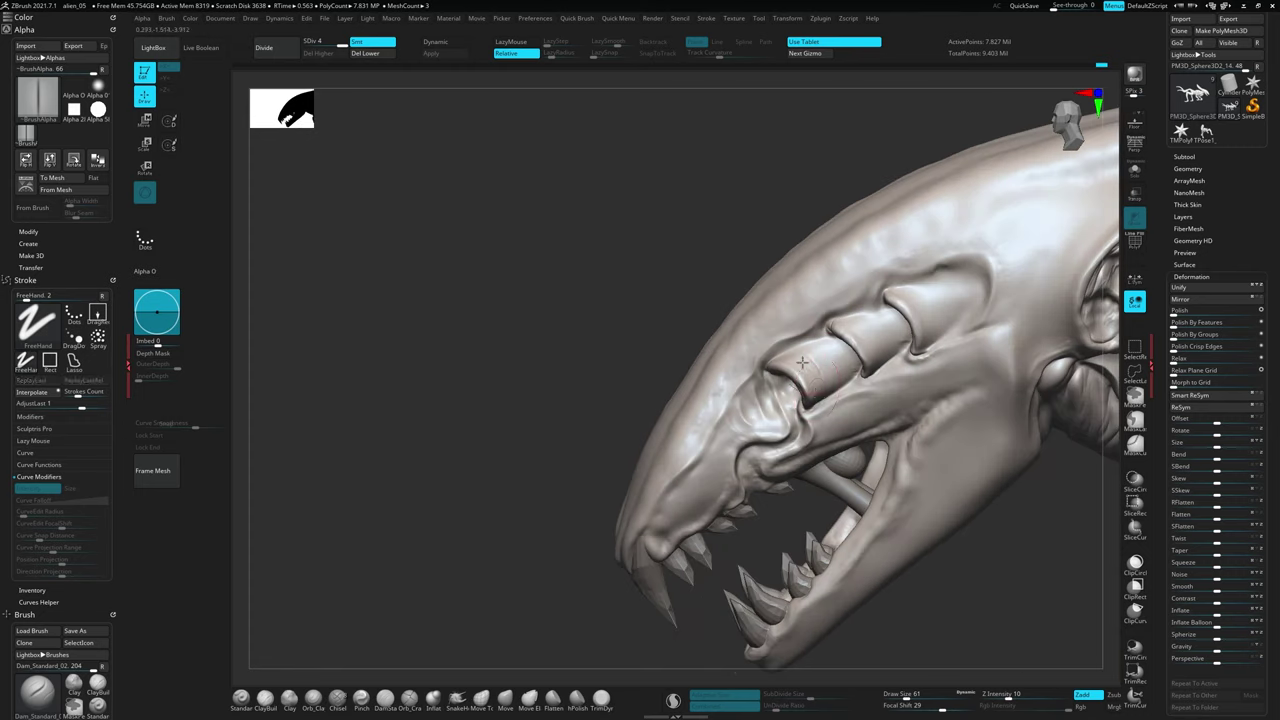
right_drag(886, 355, 913, 291)
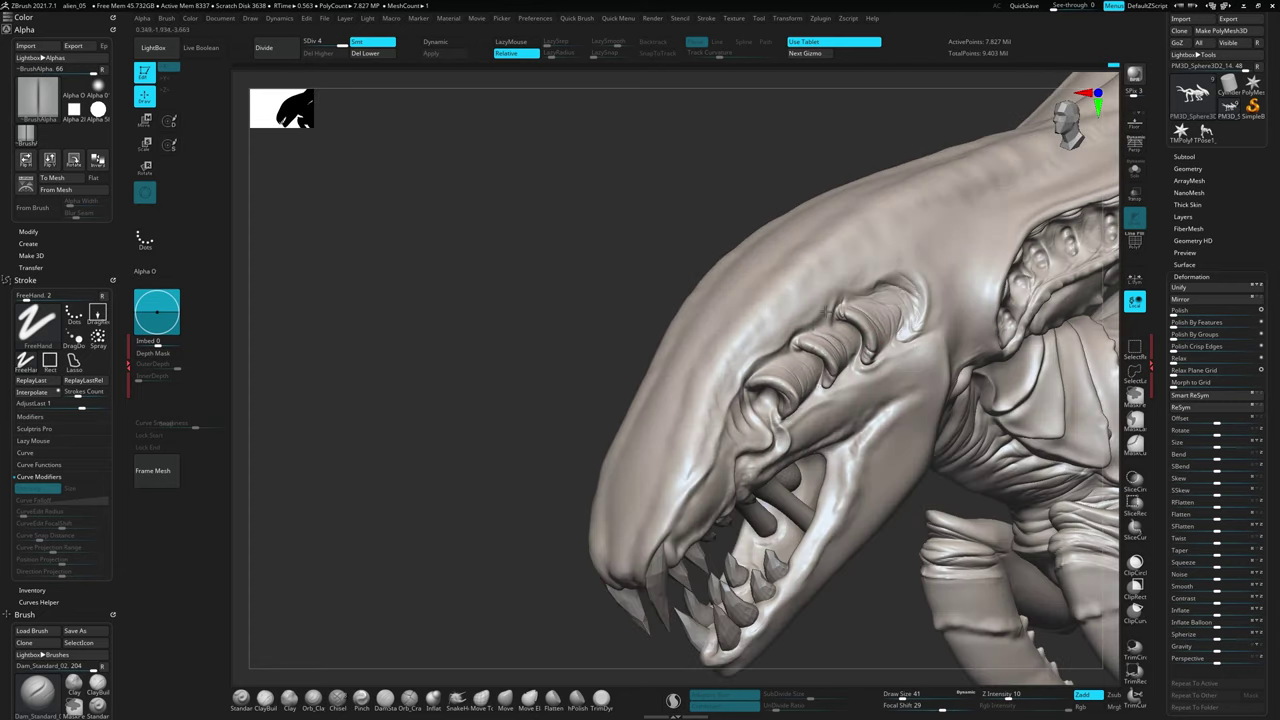
right_drag(830, 290, 855, 263)
mouse_move(785, 410)
right_down()
mouse_move(823, 583)
mouse_move(800, 260)
mouse_move(828, 560)
right_up()
key(m)
right_drag(884, 495, 881, 573)
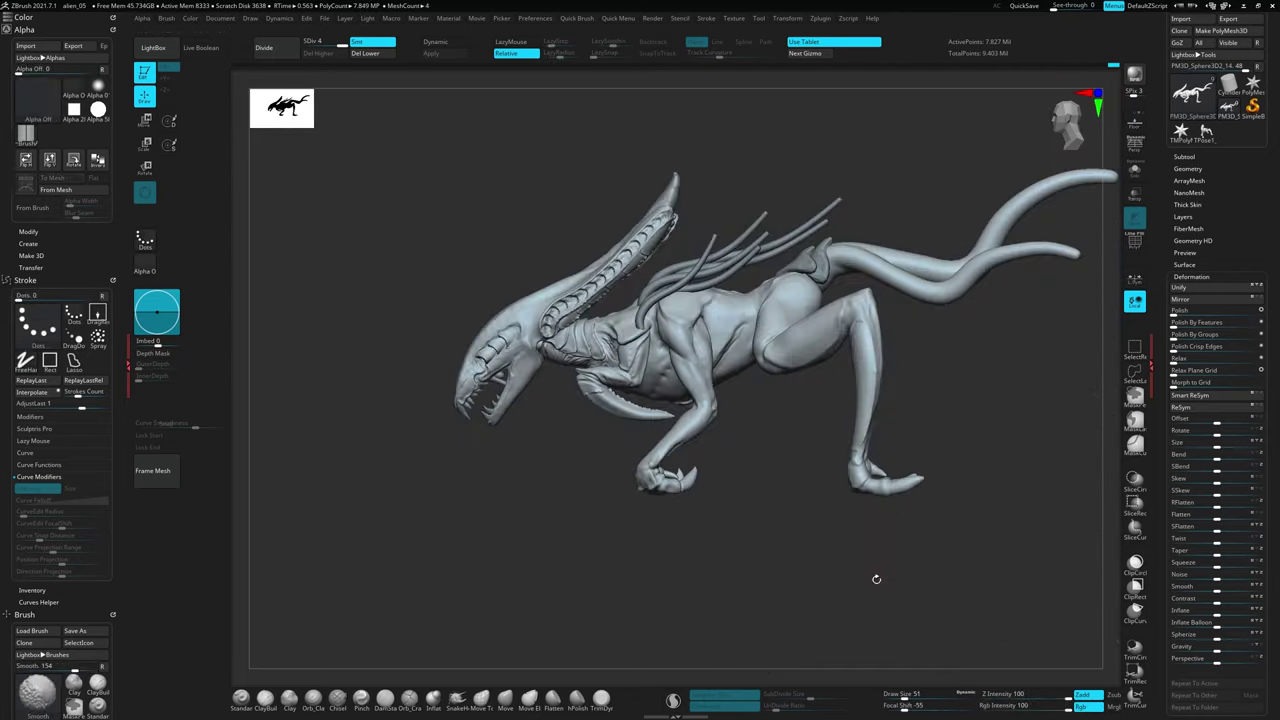
alt+right_drag(700, 400, 1142, 175)
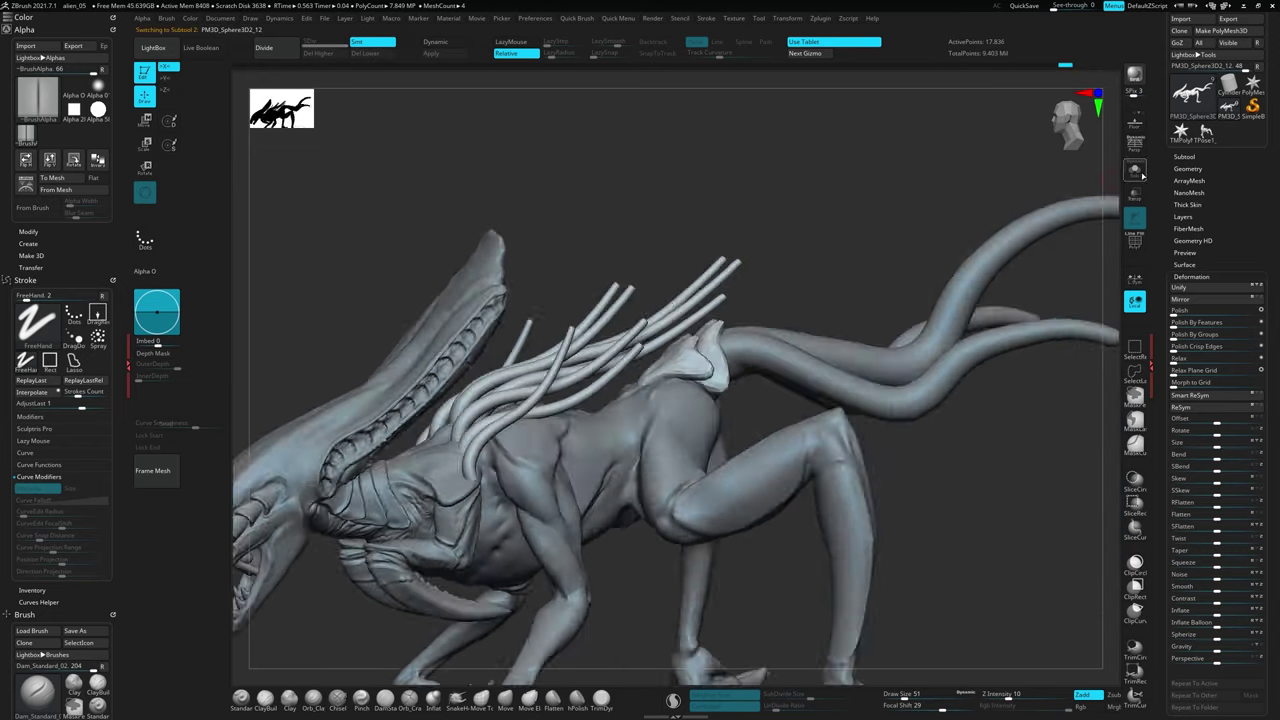
Solo the shoulder armor subtool and inspect its wireframe with Polyframe on
click(1136, 172)
key(shift+f)
key(f)
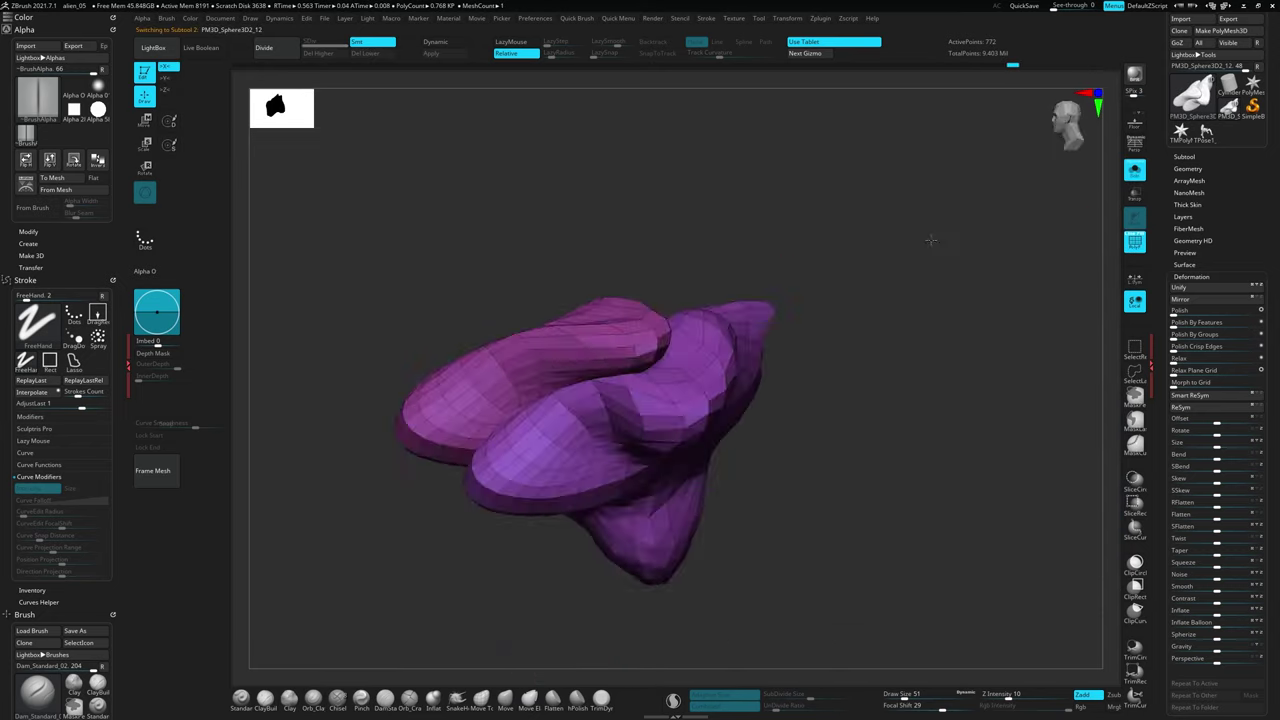
right_drag(940, 277, 854, 371)
key(space)
right_drag(892, 492, 941, 361)
Remesh the armor plates into an even dense grid from the custom Tool menu, then turn Polyframe off
key(space)
right_drag(829, 480, 923, 343)
key(space)
click(880, 265)
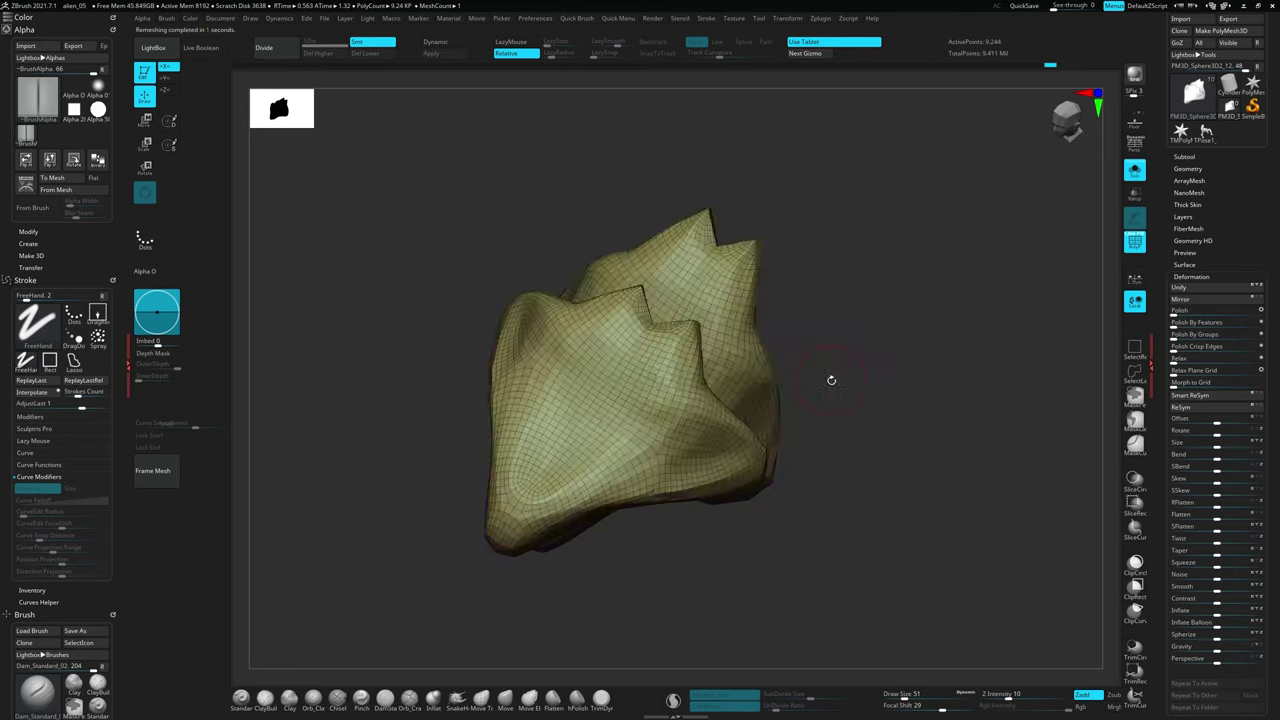
key(shift+f)
right_drag(831, 380, 845, 497)
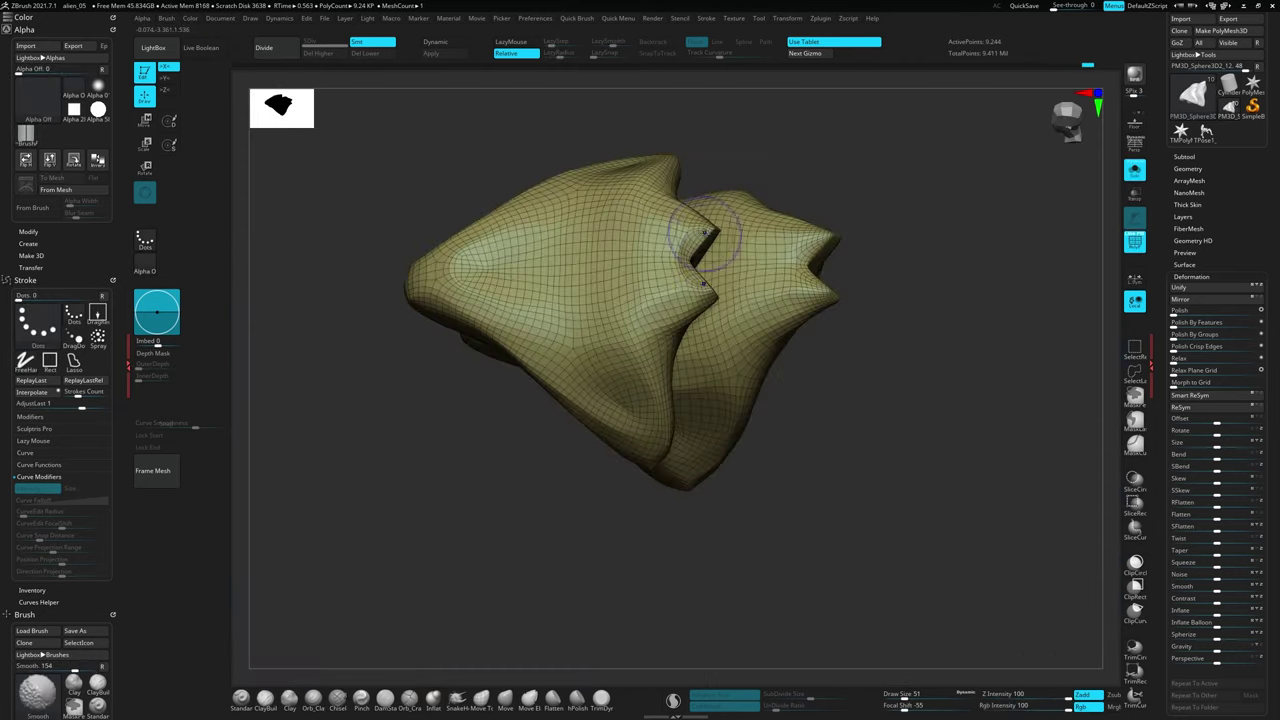
ctrl+right_drag(705, 232, 910, 318)
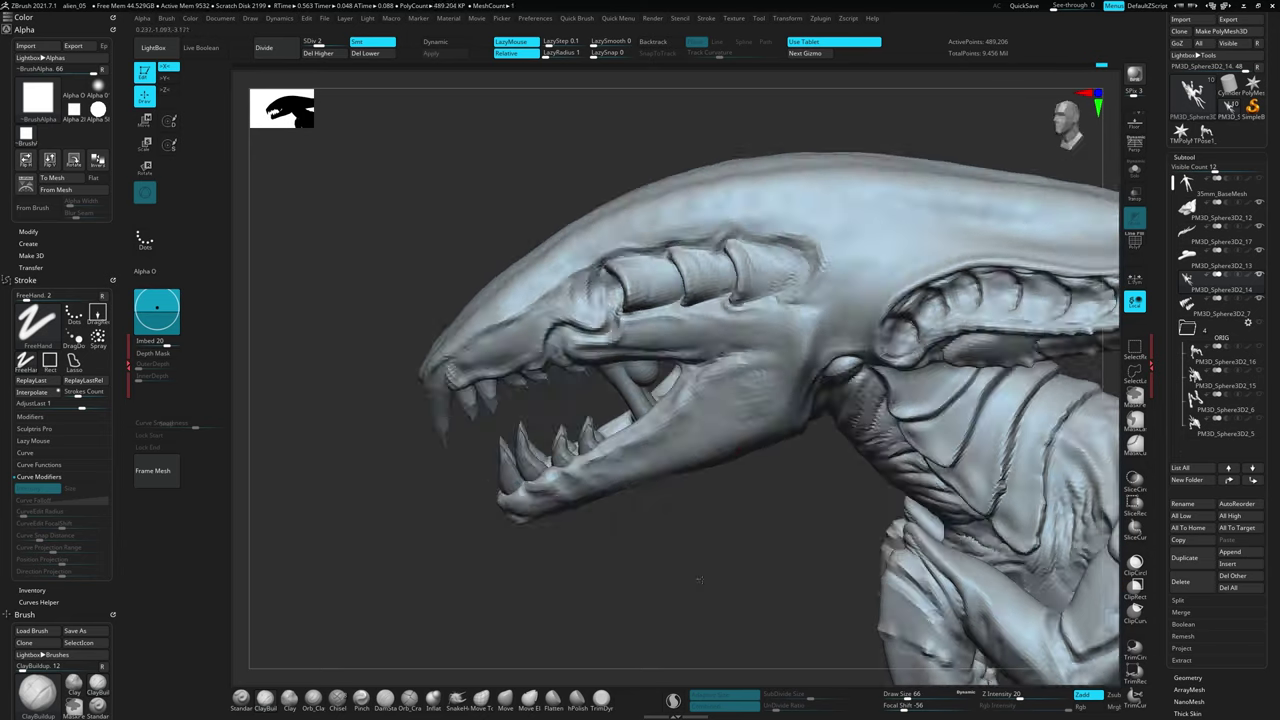
Orbit to a front view of the head and show the long mouth piece PM3D_Sphere3D2_18 alone with Solo
mouse_move(710, 452)
mouse_down()
mouse_move(611, 627)
mouse_move(922, 543)
mouse_up()
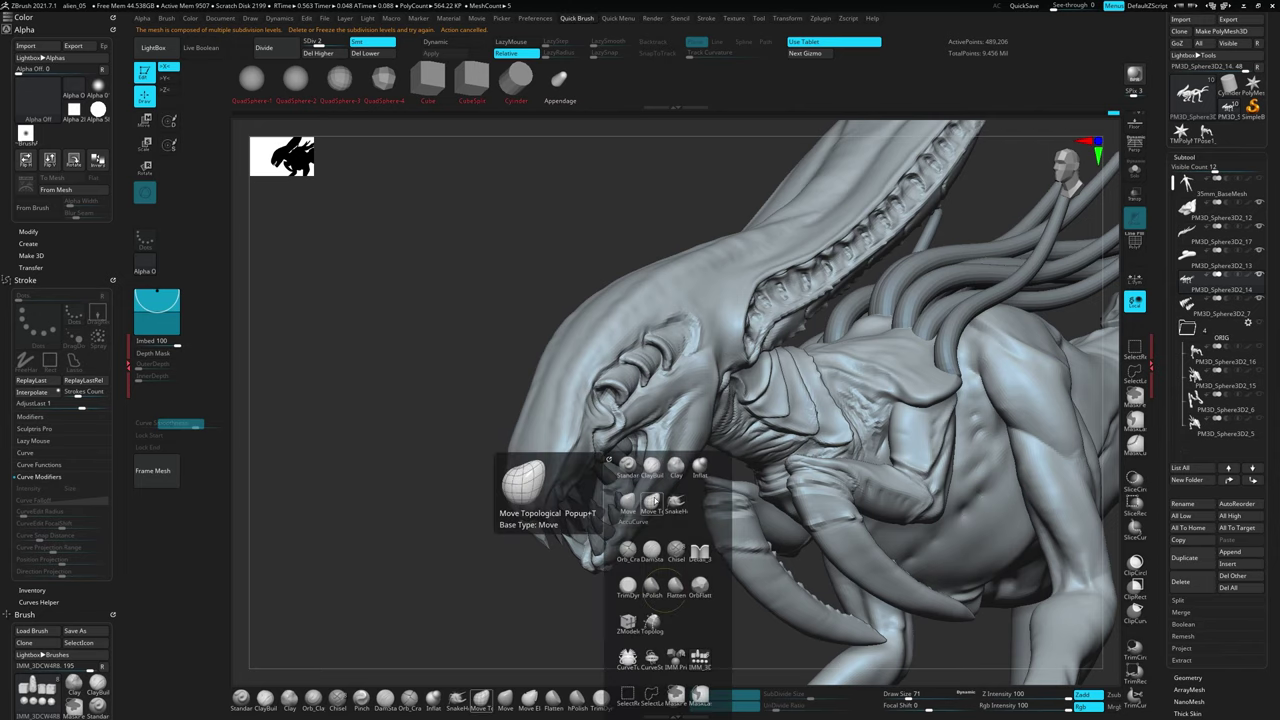
click(651, 500)
key(w)
drag(757, 351, 618, 491)
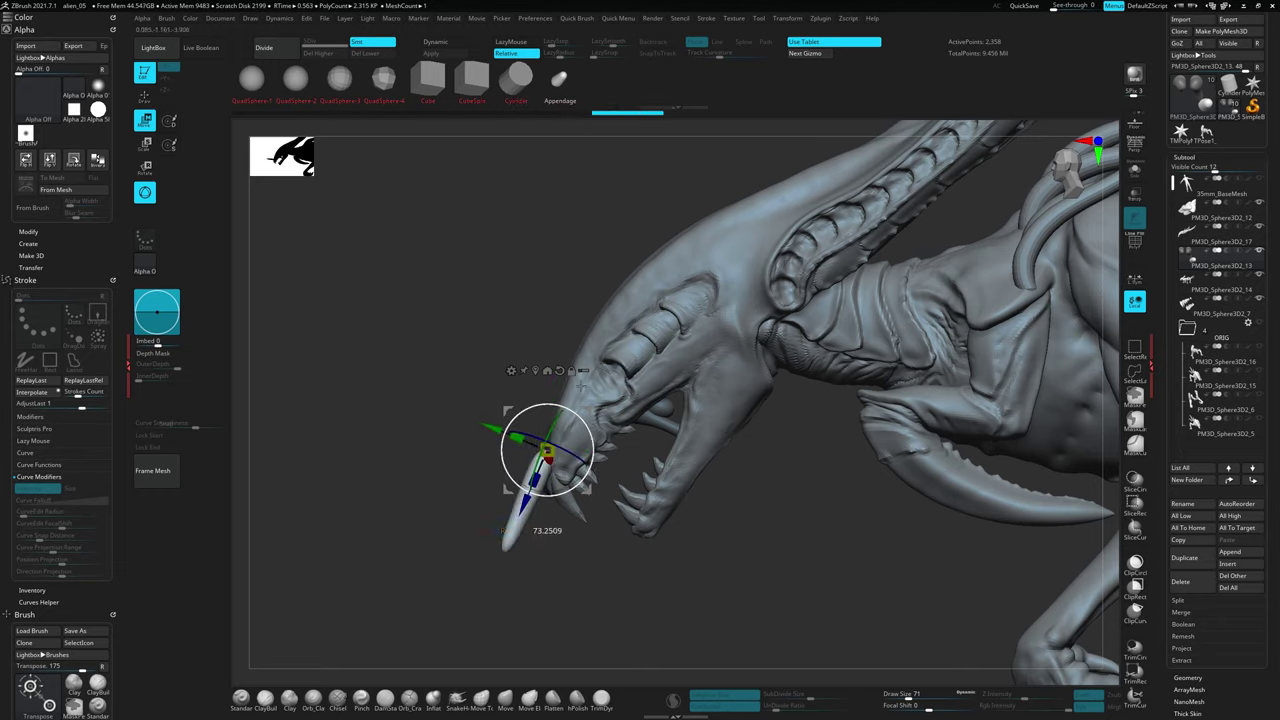
drag(502, 533, 664, 441)
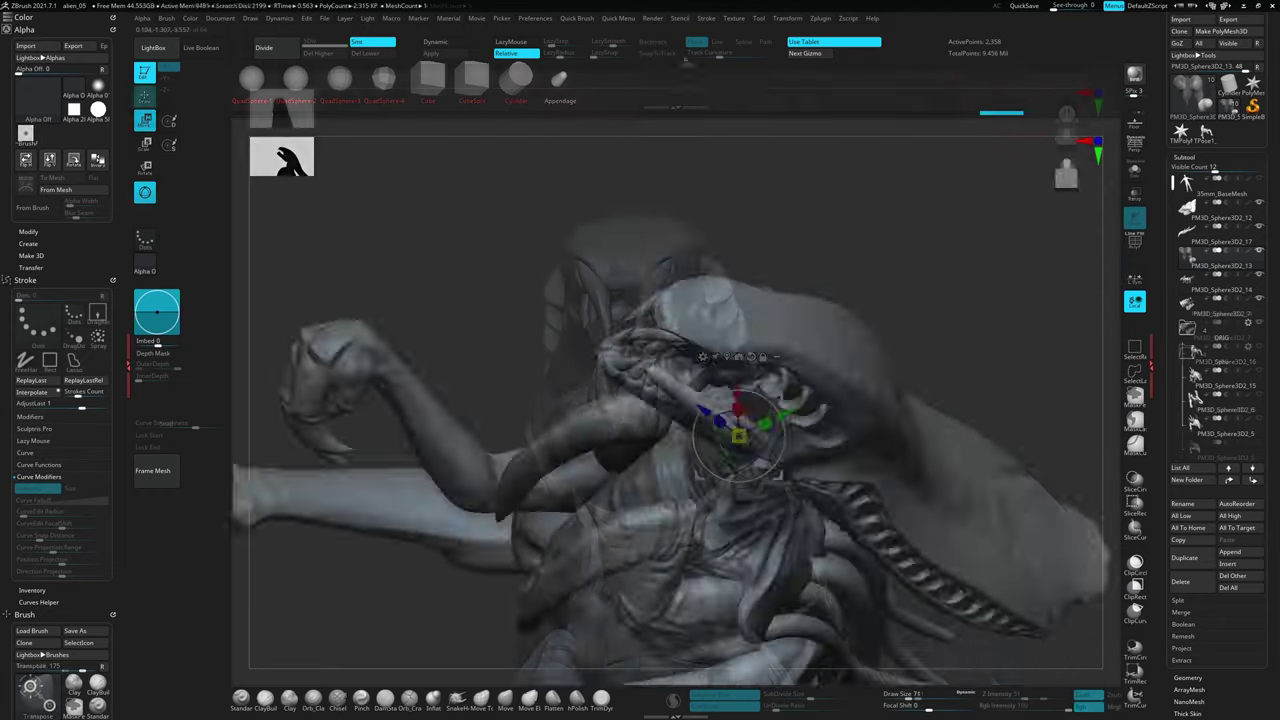
drag(960, 420, 1016, 331)
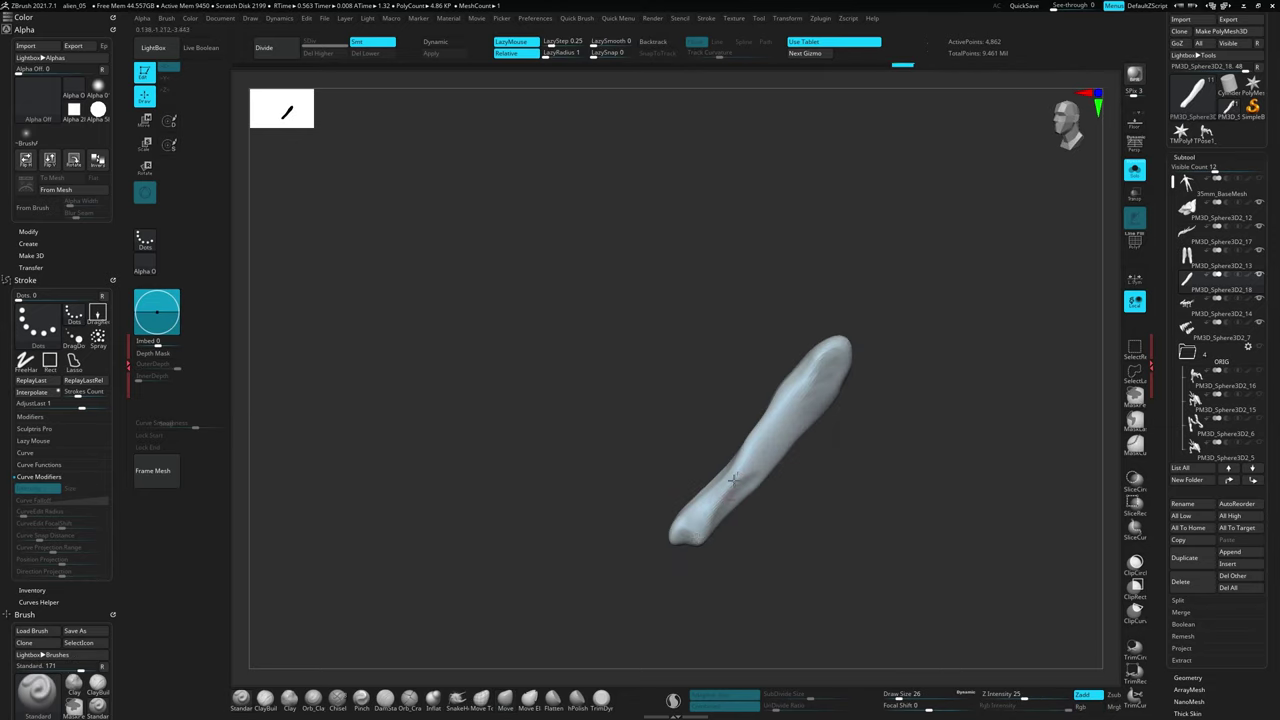
Move the teeth subtool above the long piece, lasso-isolate two teeth and merge them down
drag(1238, 374, 1225, 290)
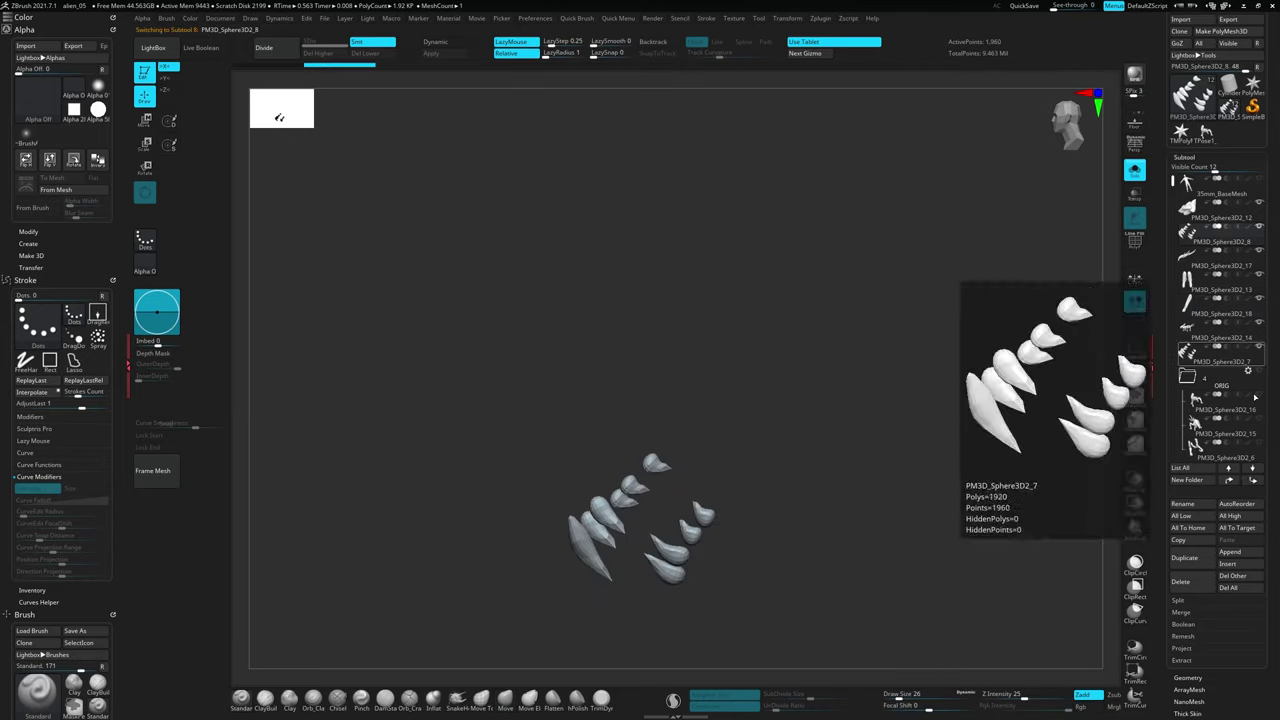
key(w)
click(1134, 372)
ctrl+shift+drag(880, 530, 678, 622)
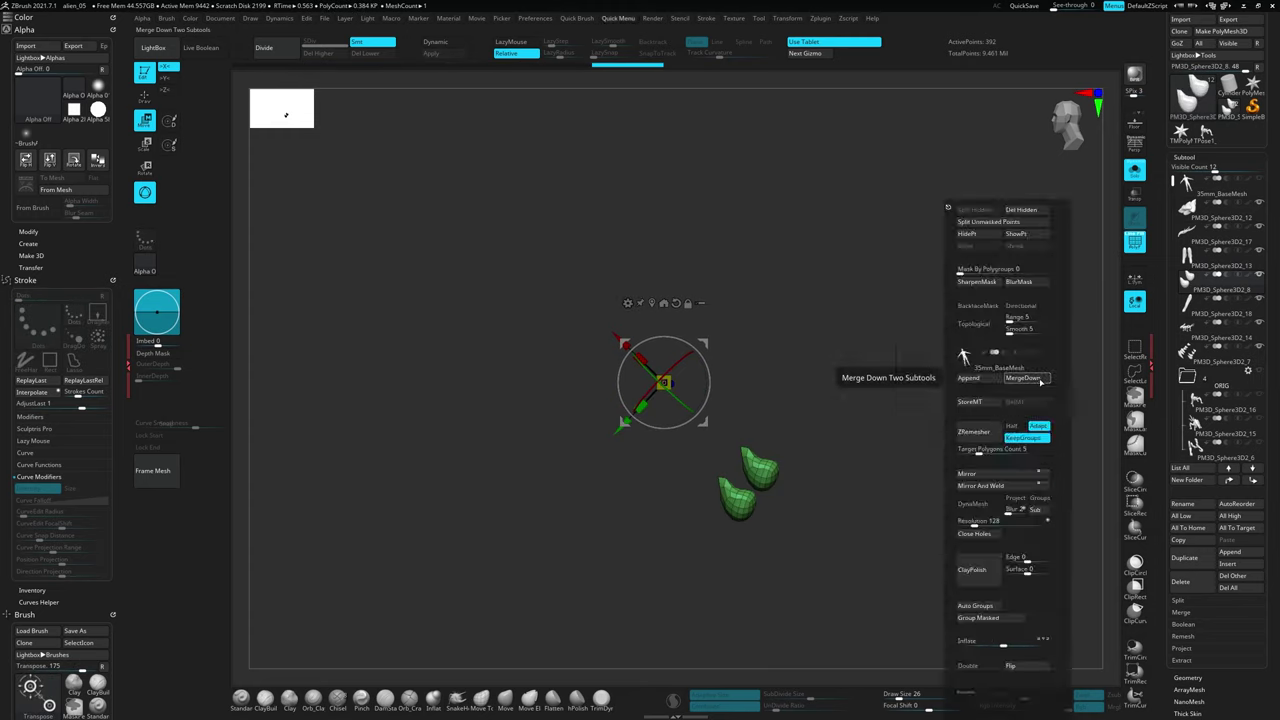
ctrl+shift+click(829, 371)
ctrl+shift+click(689, 590)
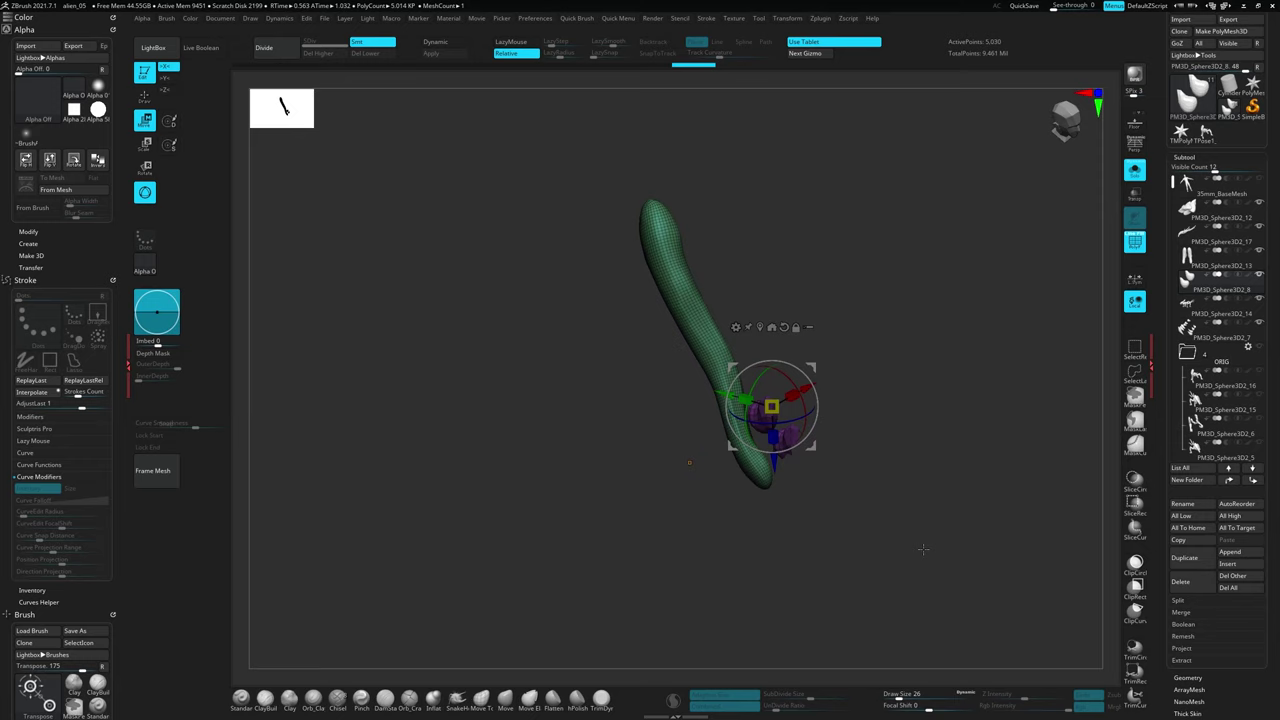
Nudge the merged teeth along the slender piece and frame it in view
drag(850, 470, 910, 459)
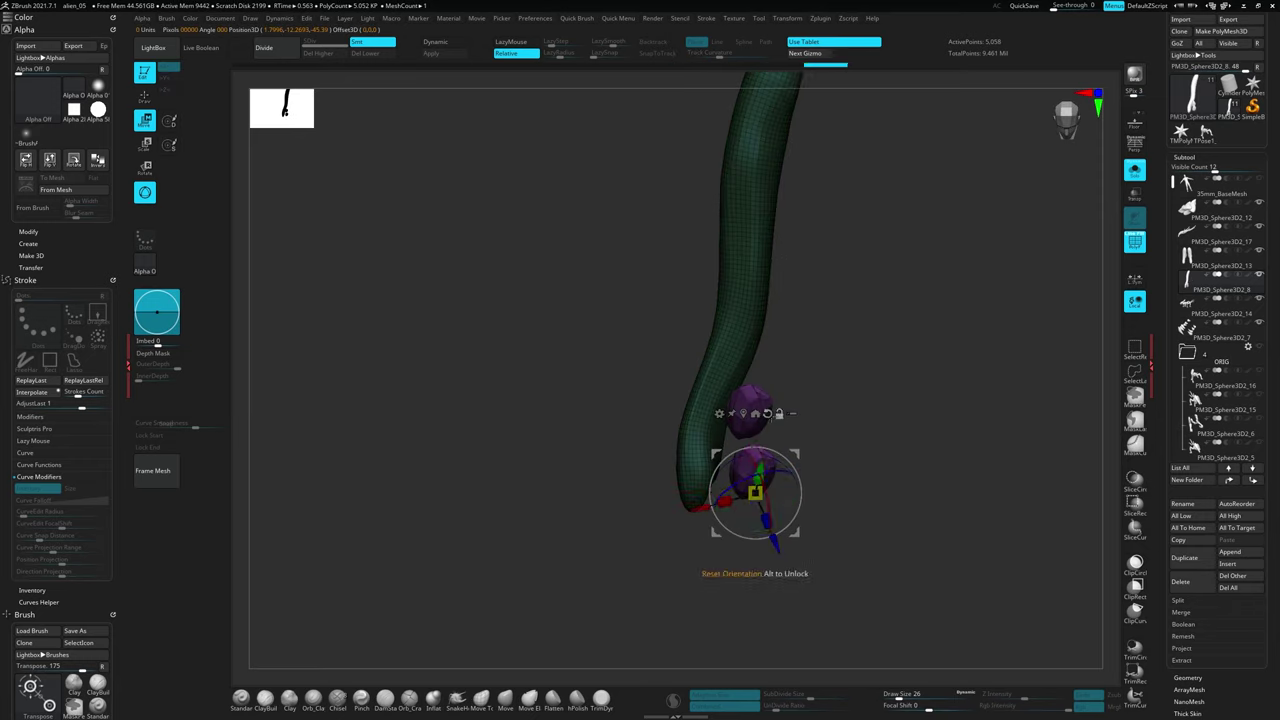
drag(700, 475, 703, 490)
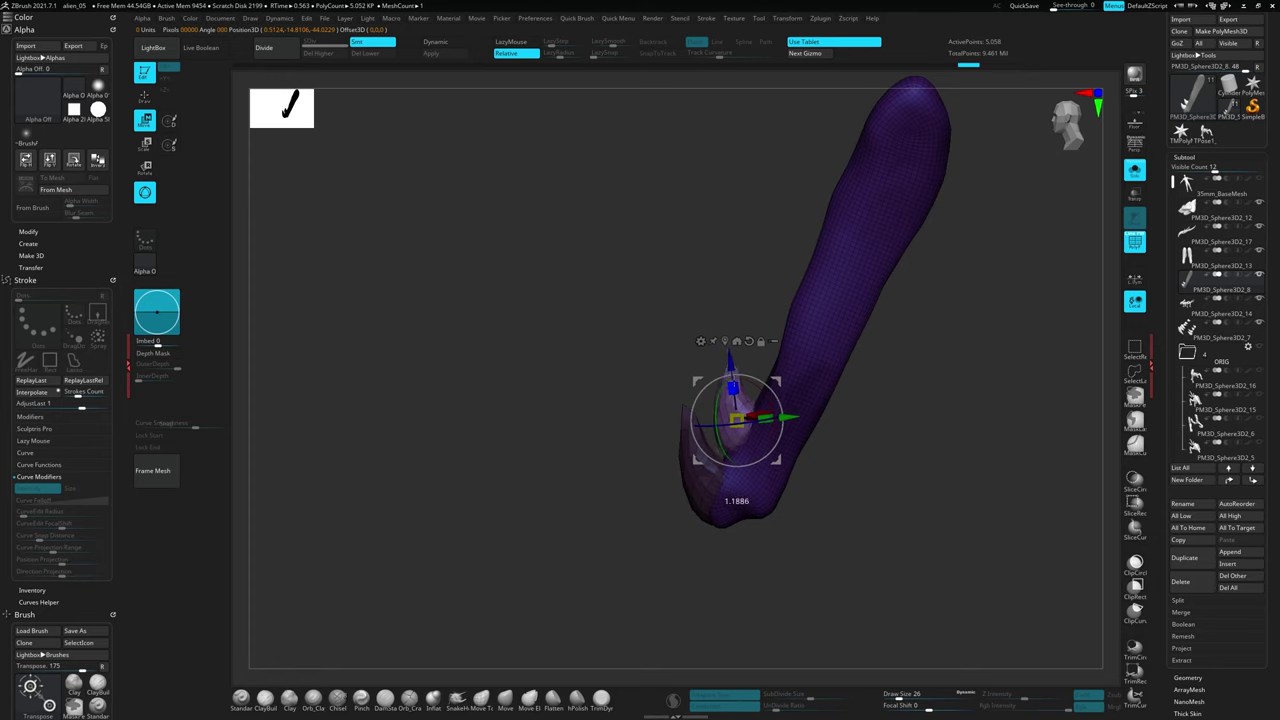
drag(818, 381, 976, 441)
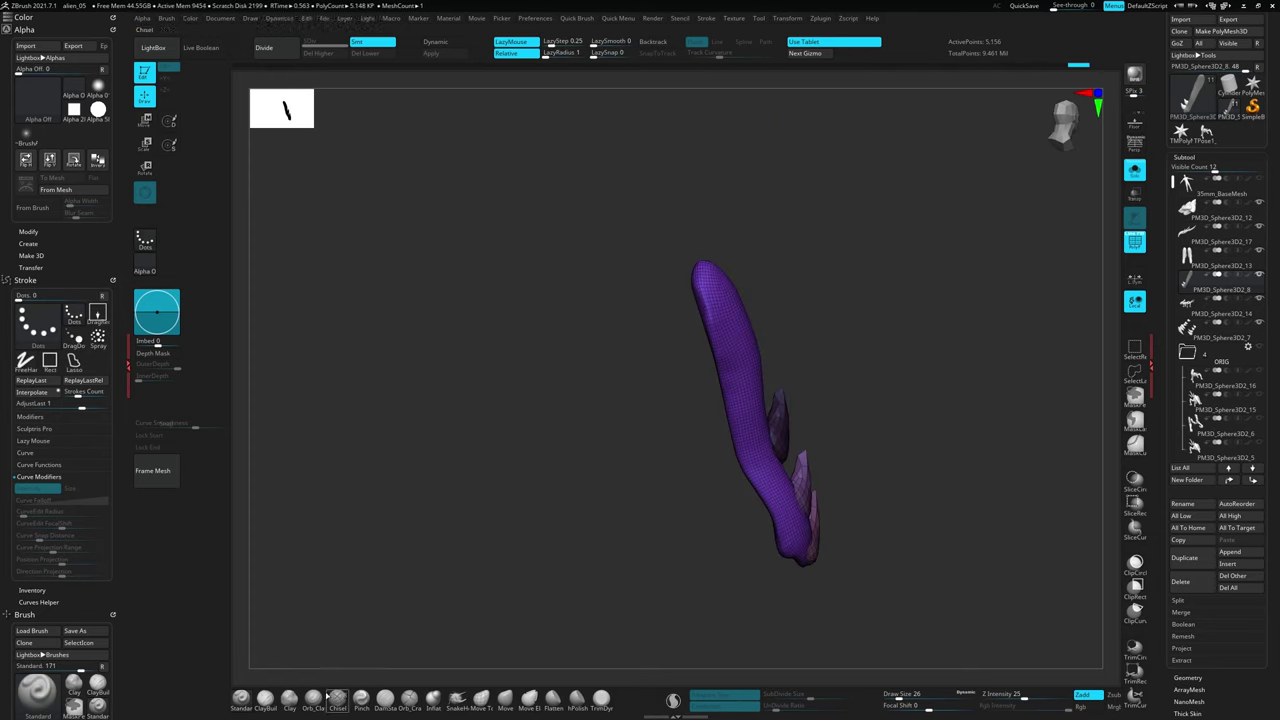
key(f)
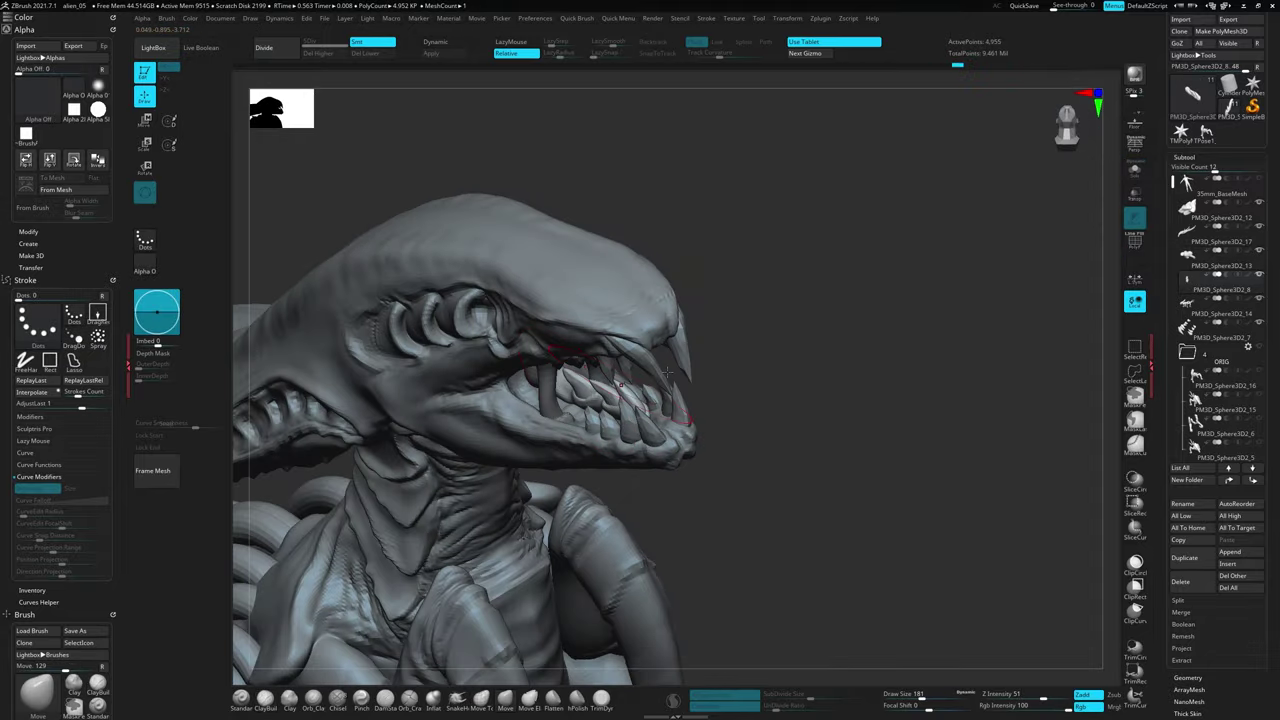
Turn to the head's profile and zoom in on the jaw to check the teeth
drag(704, 369, 528, 325)
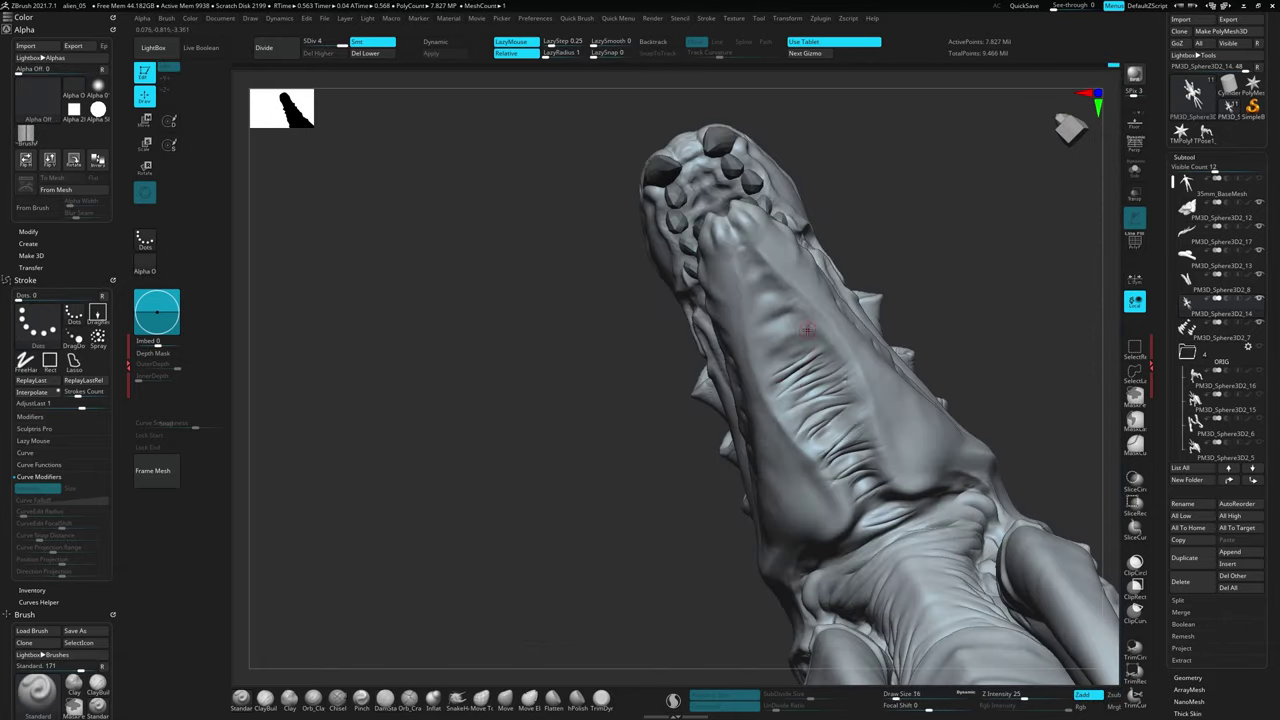
Orbit under the jaw, past the claw hand and around the chest to check the teeth and gums
right_drag(807, 330, 826, 443)
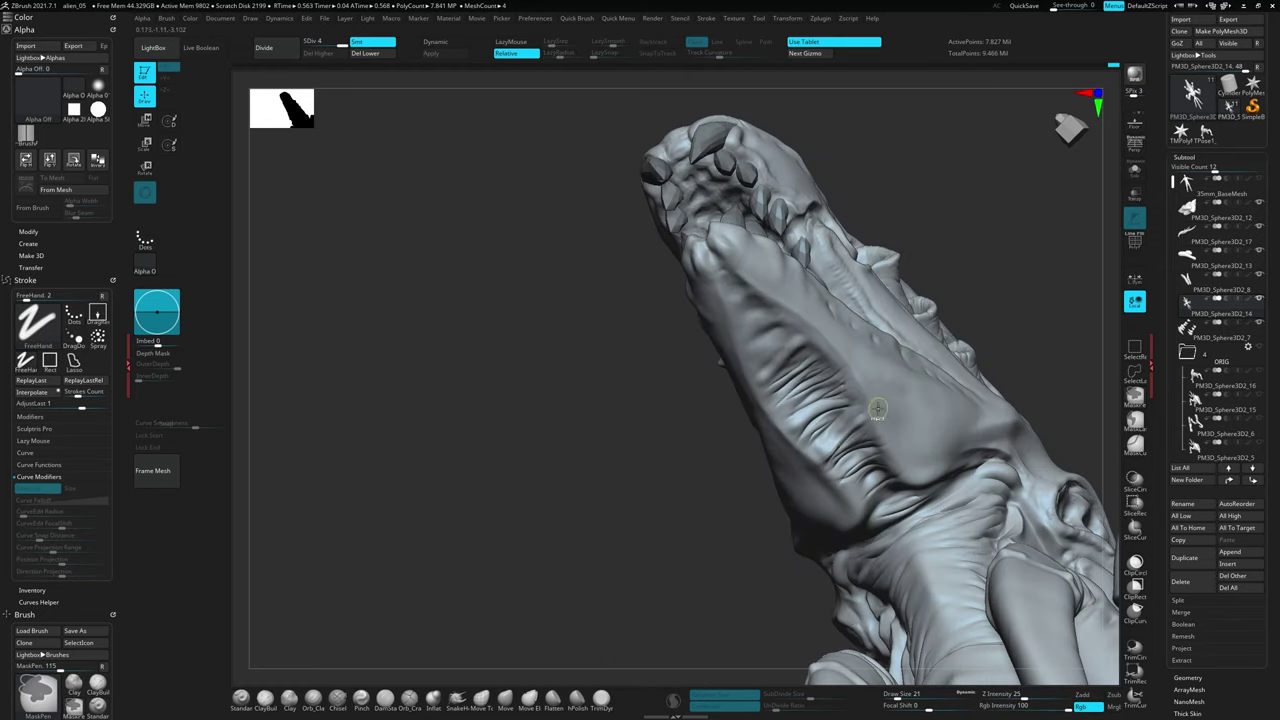
right_drag(752, 336, 757, 377)
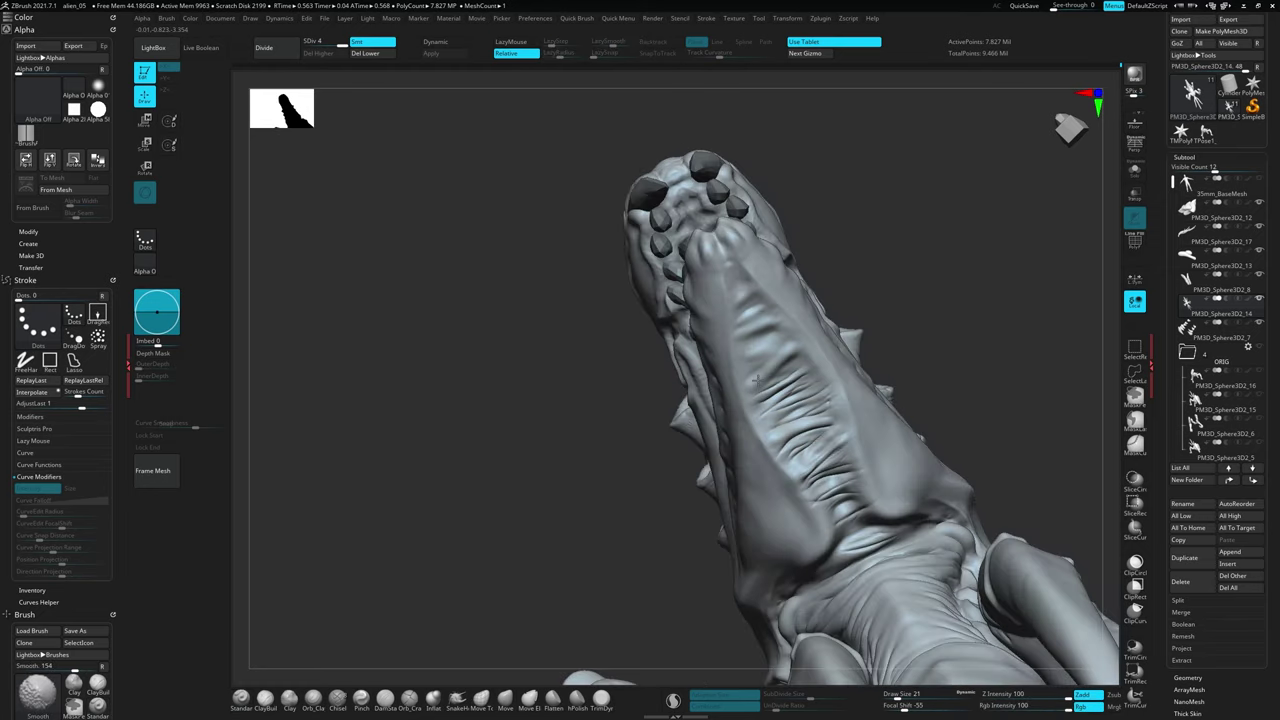
mouse_move(754, 376)
right_down()
mouse_move(724, 266)
mouse_move(775, 210)
right_up()
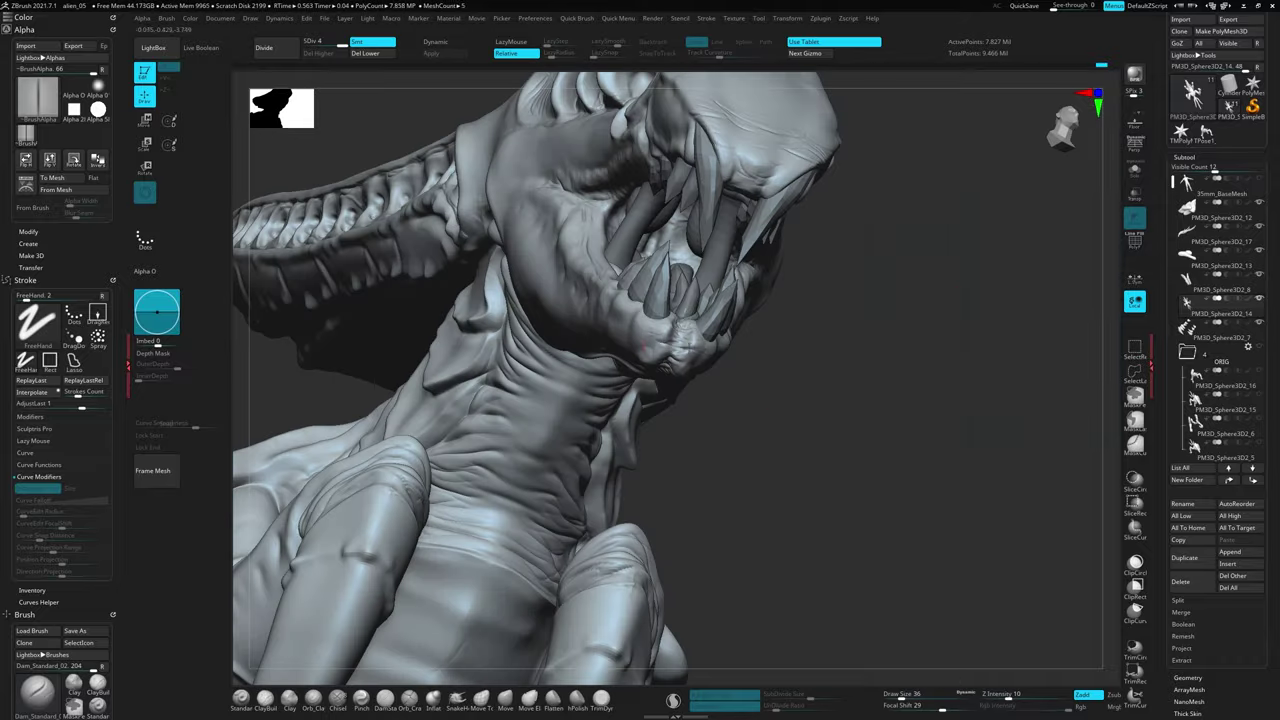
mouse_move(651, 413)
right_down()
mouse_move(814, 349)
mouse_move(677, 322)
mouse_move(943, 323)
mouse_move(900, 349)
mouse_move(846, 594)
mouse_move(707, 431)
mouse_move(717, 345)
mouse_move(678, 459)
right_up()
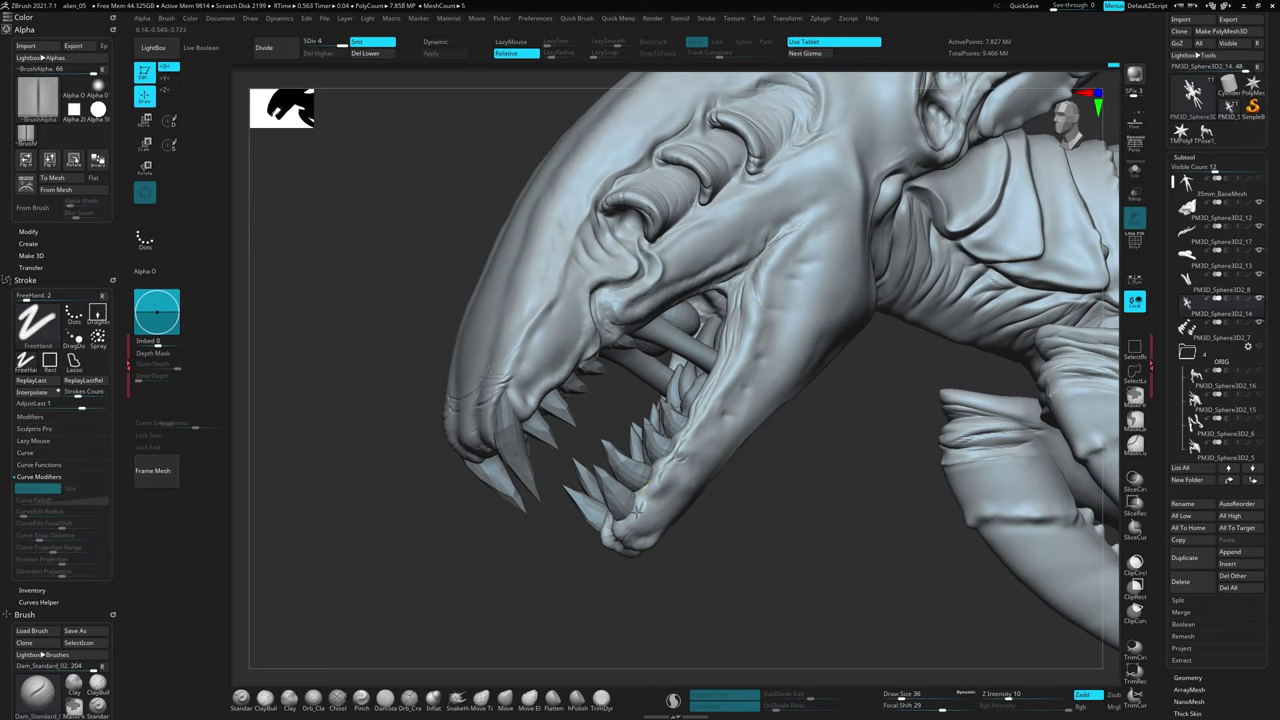
mouse_move(700, 458)
right_down()
mouse_move(650, 520)
mouse_move(680, 535)
mouse_move(720, 410)
mouse_move(712, 392)
mouse_move(786, 497)
mouse_move(515, 312)
right_up()
right_drag(529, 441, 525, 345)
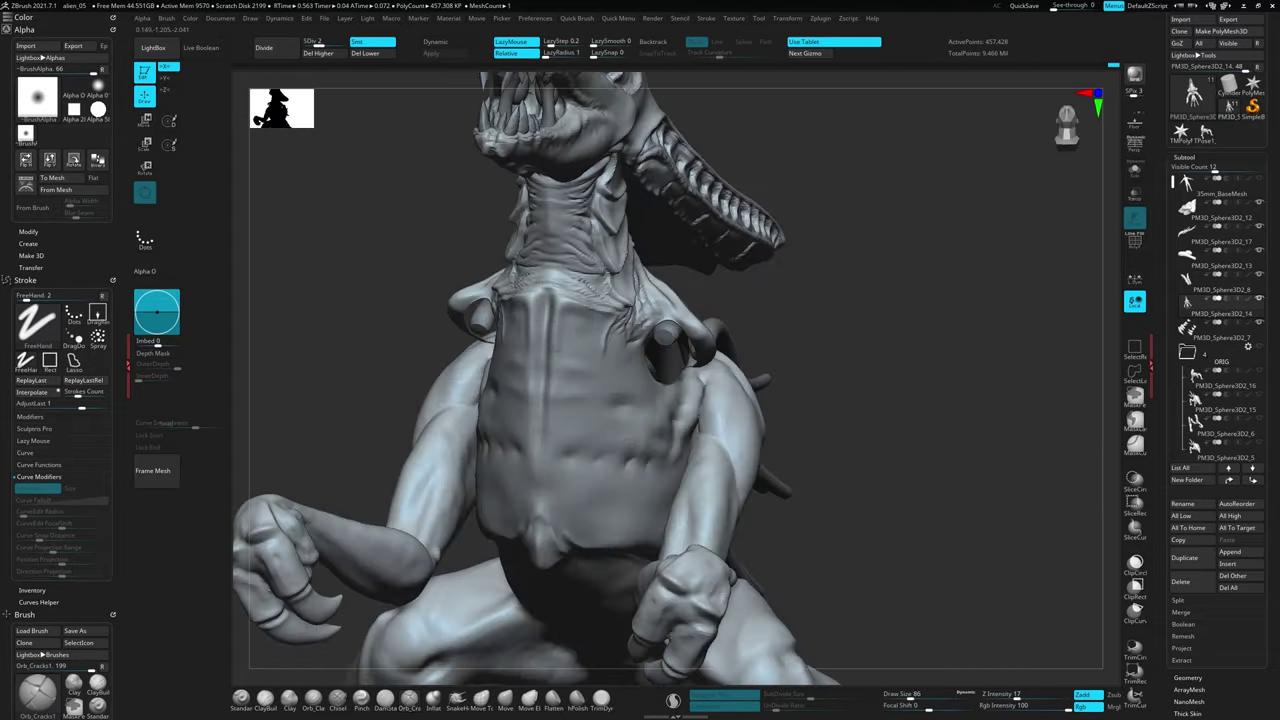
Inspect the chest, claws and underside, stepping the subdivision level up and back down
mouse_move(640, 400)
right_down()
mouse_move(977, 354)
mouse_move(515, 452)
right_up()
mouse_move(495, 524)
right_down()
mouse_move(823, 343)
mouse_move(538, 428)
mouse_move(507, 402)
right_up()
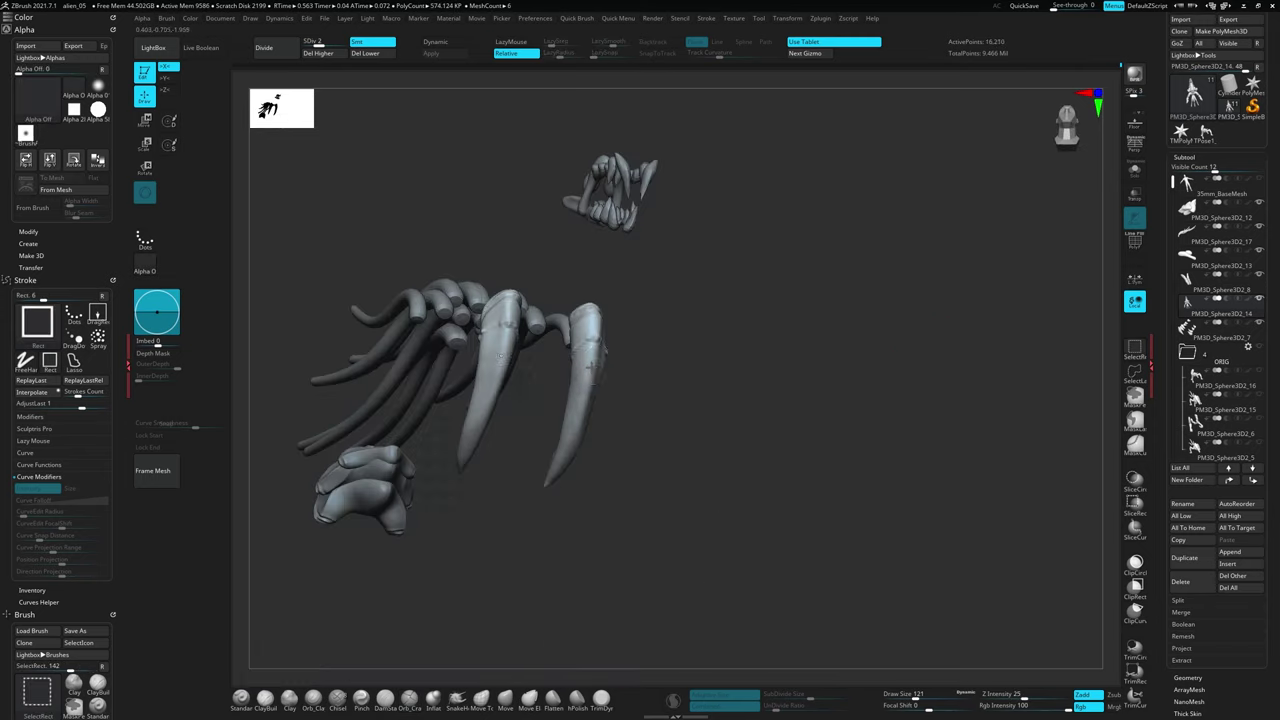
mouse_move(478, 412)
right_down()
mouse_move(540, 420)
mouse_move(540, 330)
mouse_move(560, 430)
mouse_move(606, 447)
mouse_move(578, 396)
right_up()
right_drag(515, 323, 537, 298)
mouse_move(636, 437)
right_down()
mouse_move(766, 514)
mouse_move(846, 293)
right_up()
key(d)
right_drag(613, 450, 726, 609)
key(shift+d)
mouse_move(700, 420)
right_down()
mouse_move(800, 366)
mouse_move(760, 450)
mouse_move(700, 520)
mouse_move(814, 320)
mouse_move(868, 424)
mouse_move(851, 443)
mouse_move(891, 371)
mouse_move(614, 361)
right_up()
Sculpt the chest plates and long spikes with the Move, SnakeHook and DamStandard brushes
click(505, 698)
key(b)
key(s)
key(h)
click(384, 697)
mouse_move(493, 447)
right_down()
mouse_move(995, 393)
mouse_move(495, 478)
mouse_move(492, 330)
right_up()
key(b)
key(s)
key(h)
mouse_move(485, 414)
right_down()
mouse_move(846, 343)
mouse_move(837, 453)
mouse_move(803, 374)
right_up()
Raise the subdivision level and select DamStandard (B, D, S) for carving creases, viewing the head and leg
key(d)
key(d)
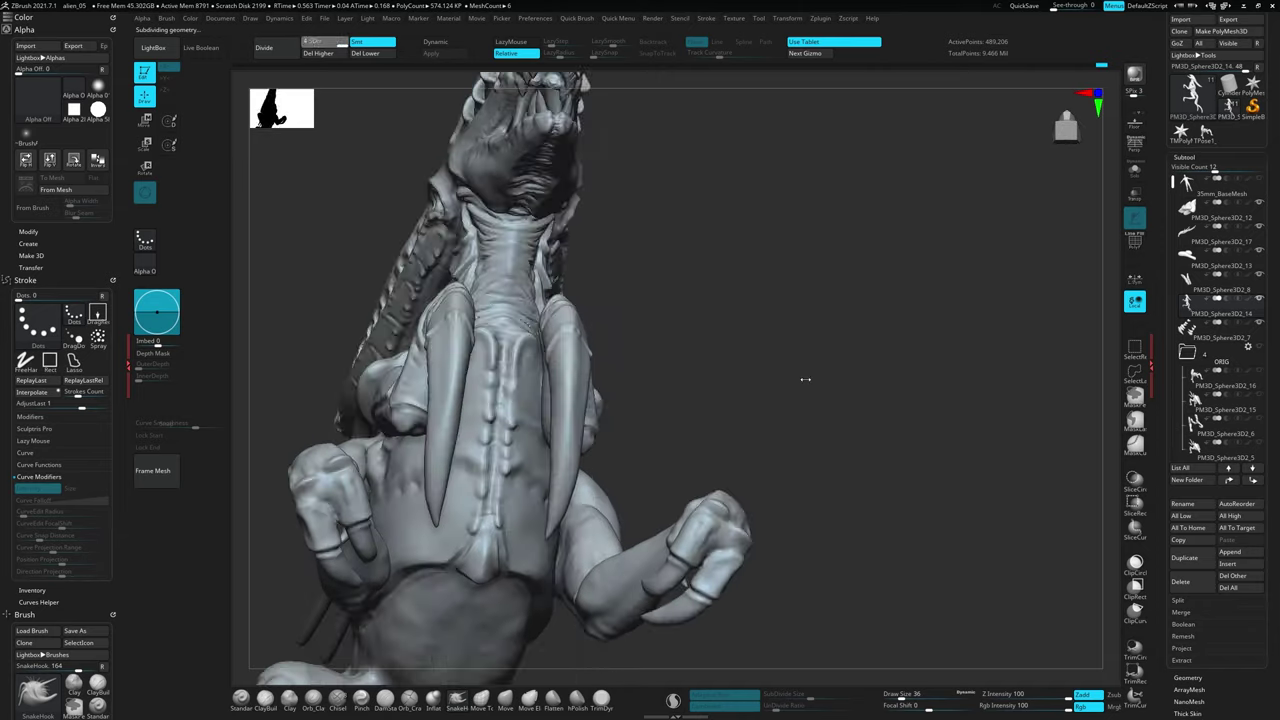
key(b)
key(d)
key(s)
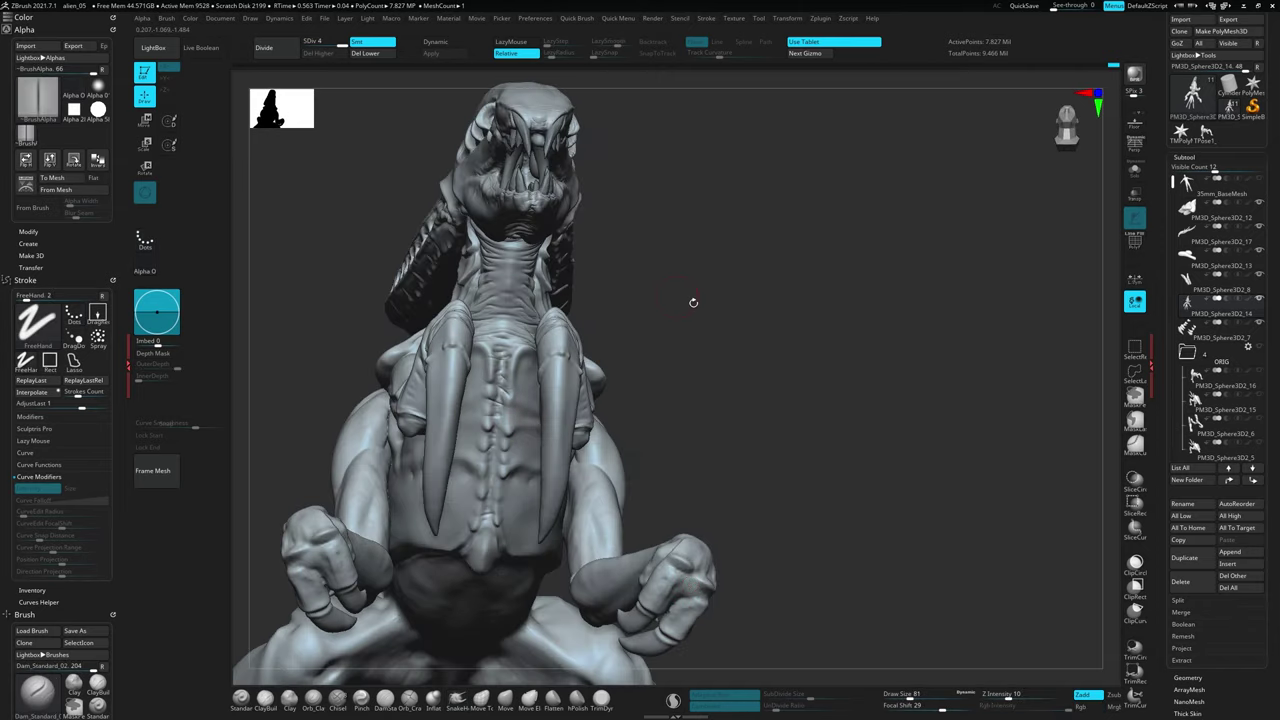
right_drag(693, 302, 508, 430)
right_drag(501, 495, 496, 430)
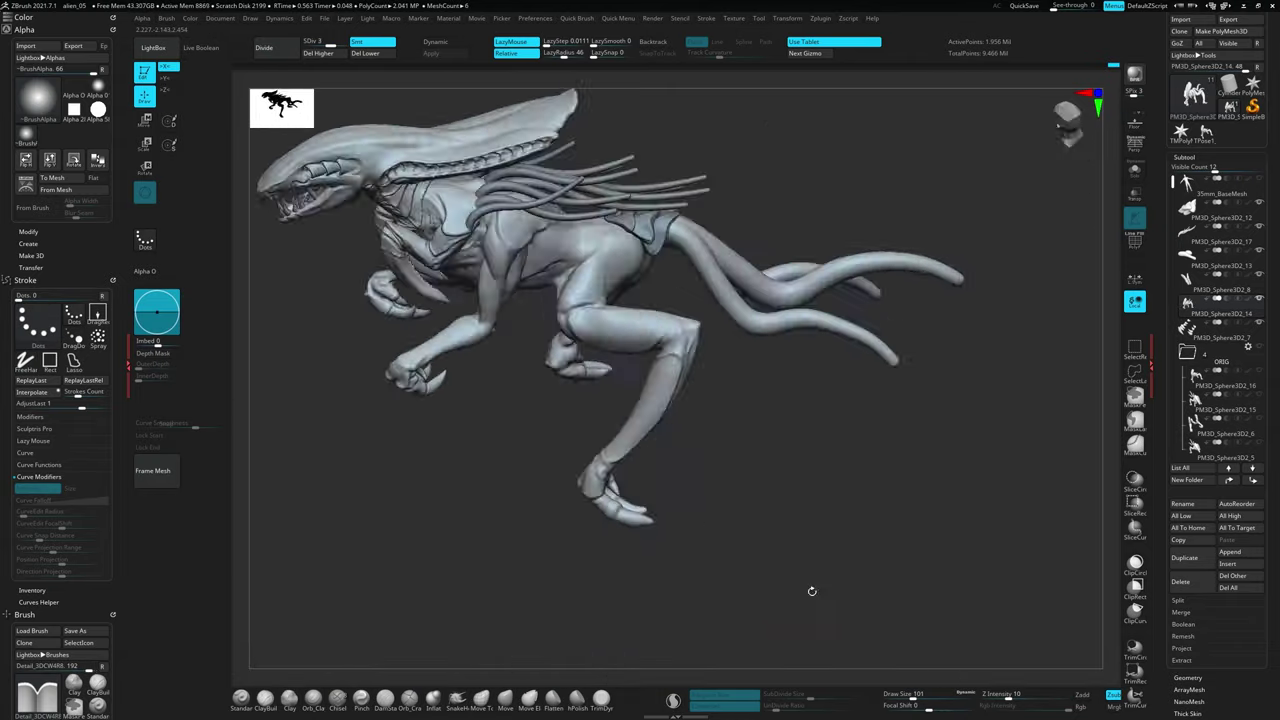
drag(809, 533, 678, 387)
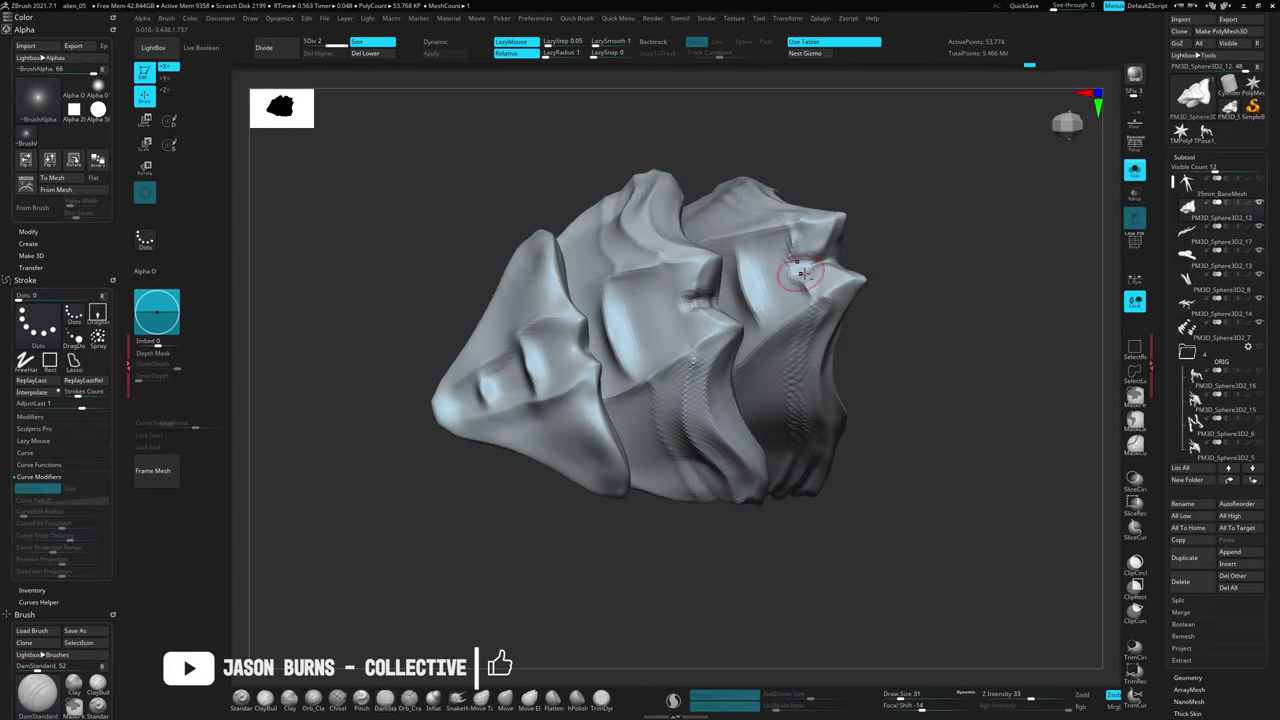
Orbit around the shoulder armor plate and dorsal tendrils to check its fit from several angles
drag(850, 290, 891, 246)
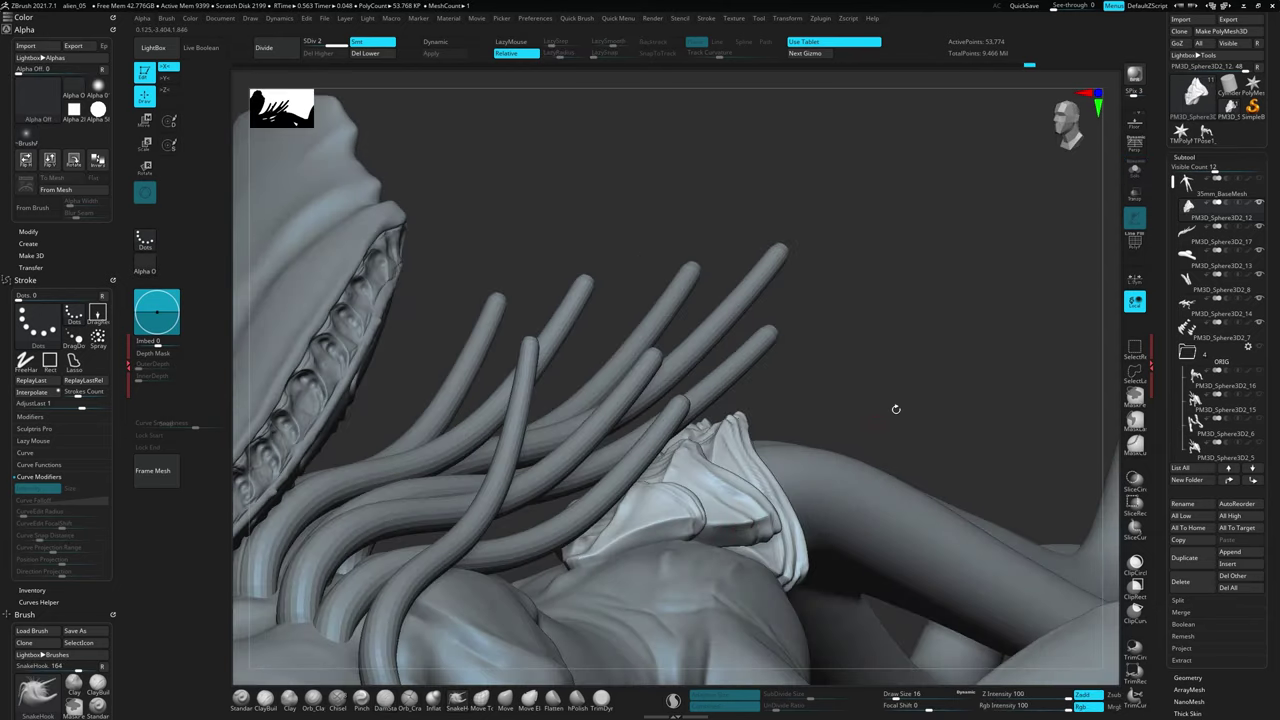
drag(896, 409, 731, 439)
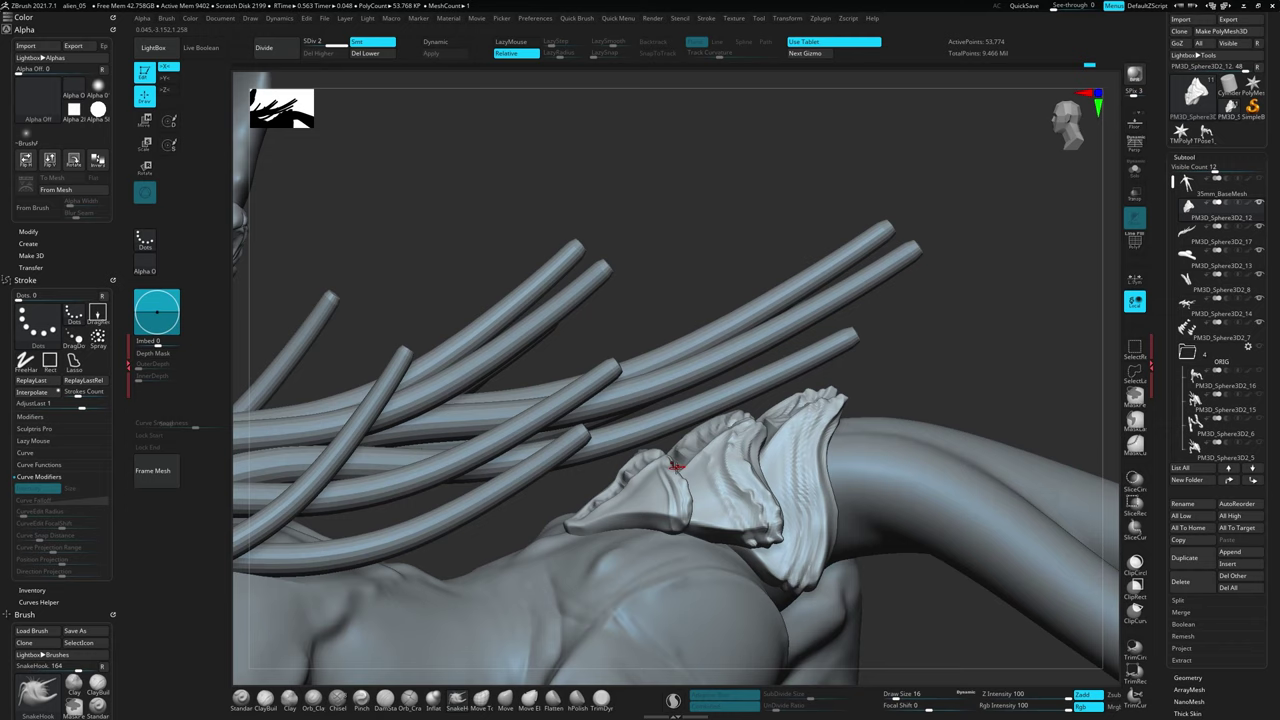
drag(676, 465, 887, 408)
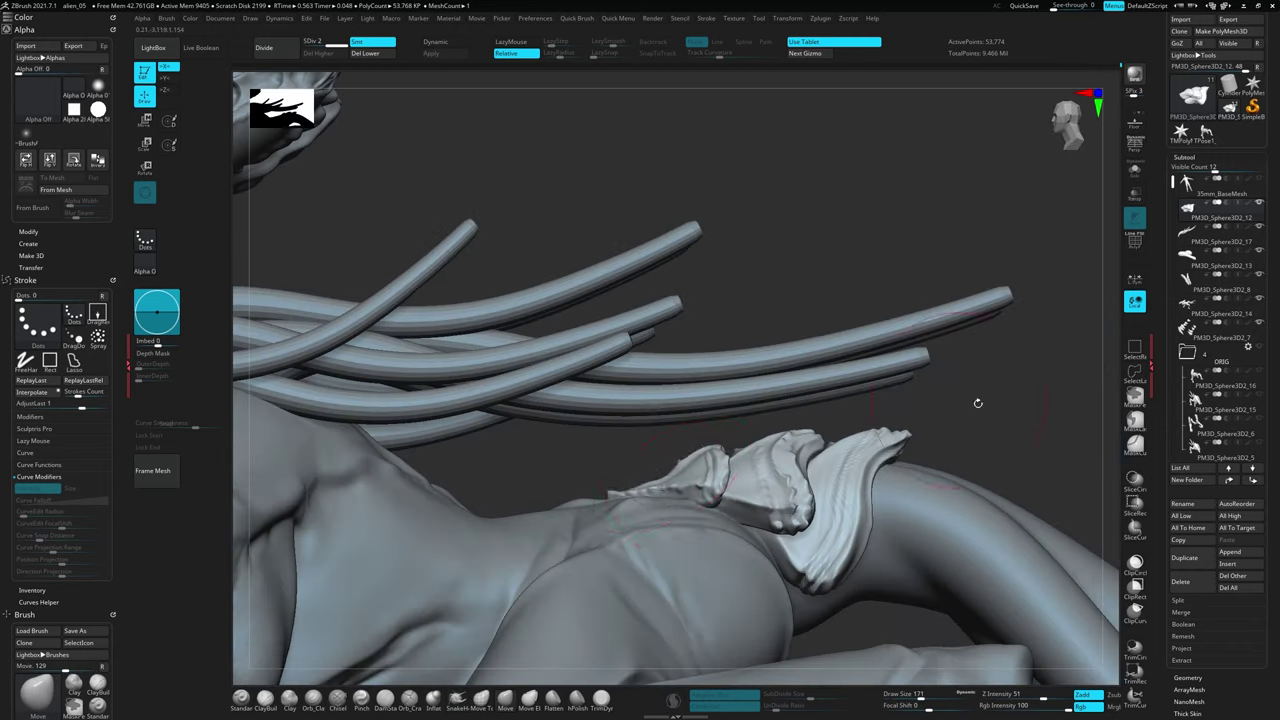
mouse_move(977, 403)
mouse_down()
mouse_move(968, 452)
mouse_move(789, 514)
mouse_move(623, 461)
mouse_move(707, 477)
mouse_move(900, 455)
mouse_move(893, 349)
mouse_up()
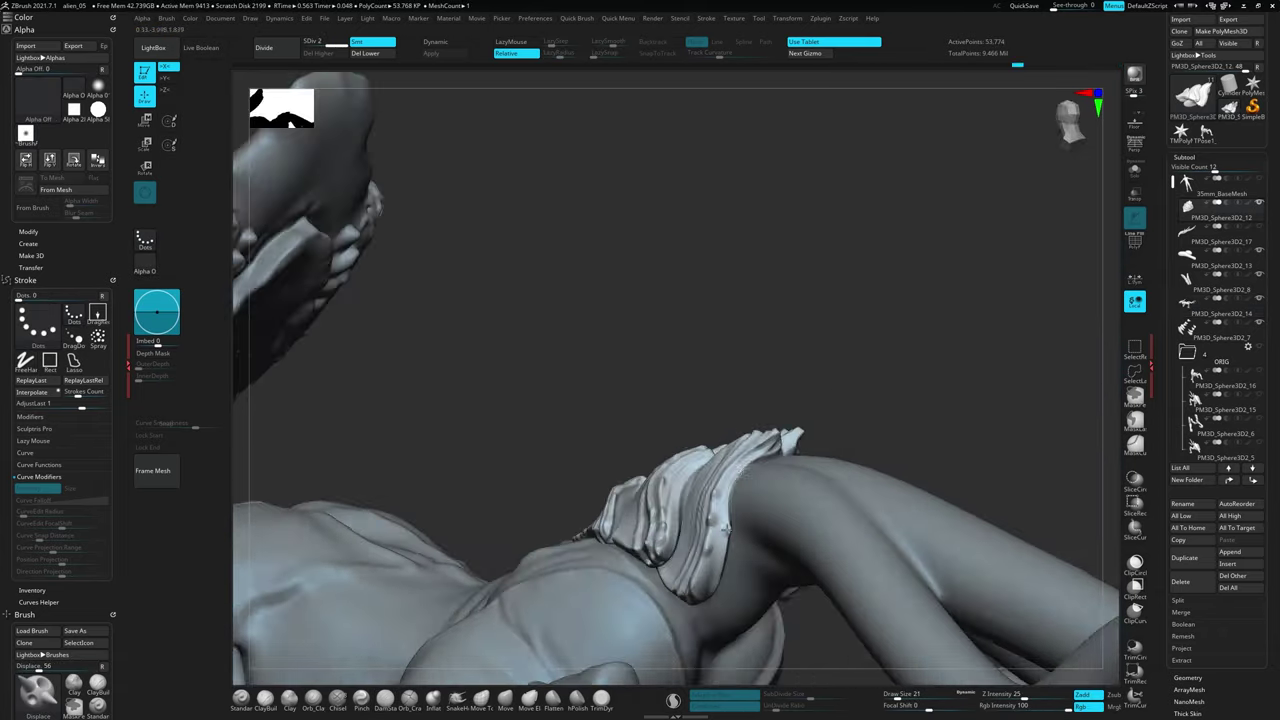
drag(717, 471, 731, 459)
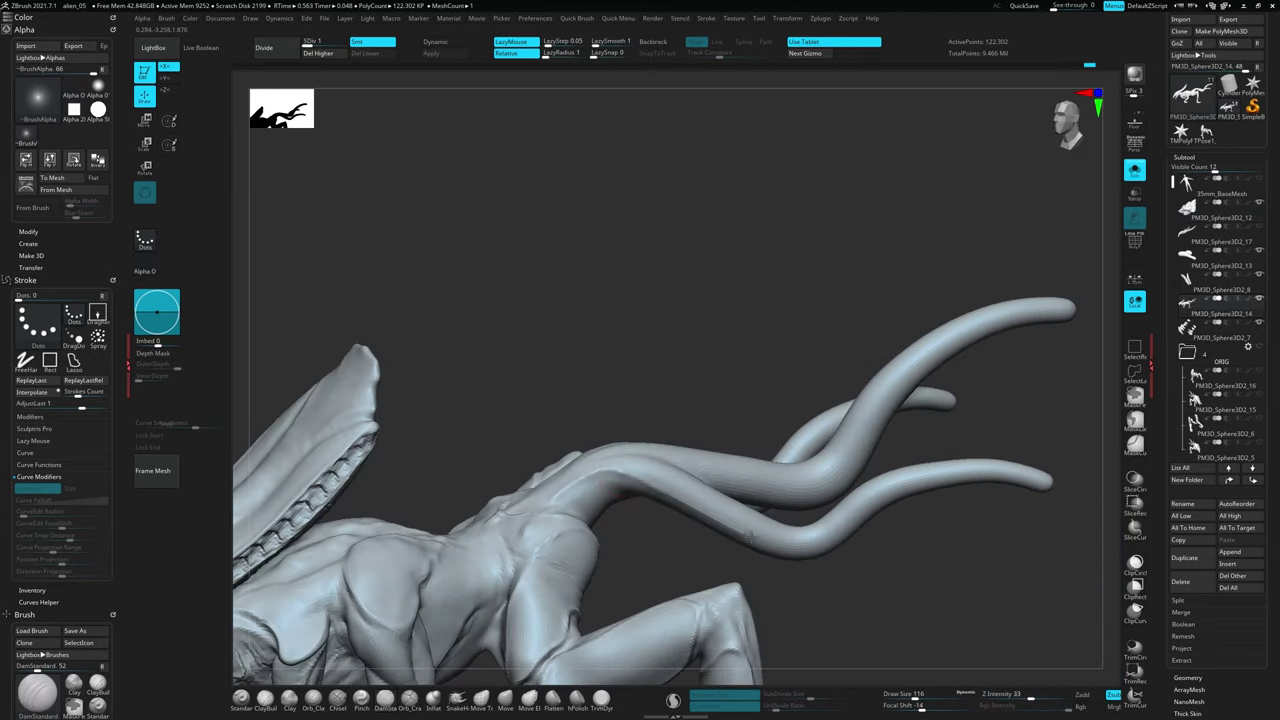
Zoom onto a tail tentacle tip and display the claw mesh's polygroups
mouse_move(752, 530)
mouse_down()
mouse_move(980, 543)
mouse_move(665, 515)
mouse_up()
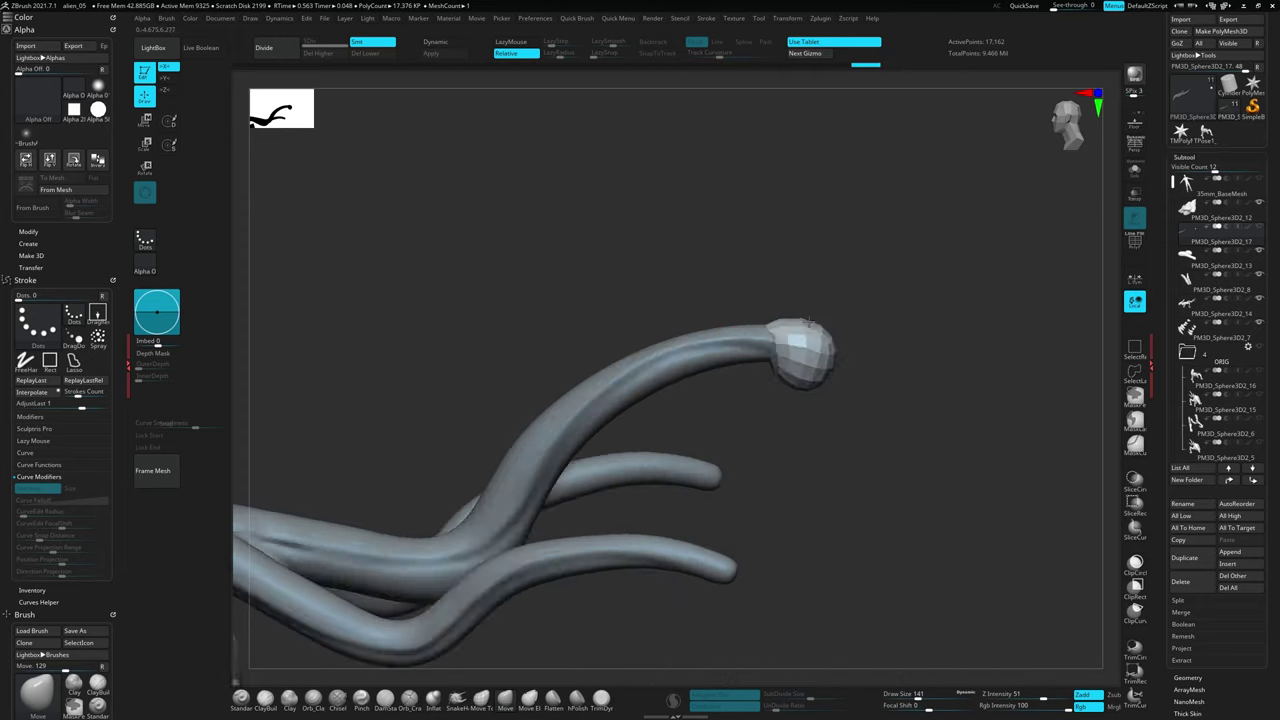
mouse_move(808, 322)
mouse_down()
mouse_move(803, 269)
mouse_move(829, 342)
mouse_up()
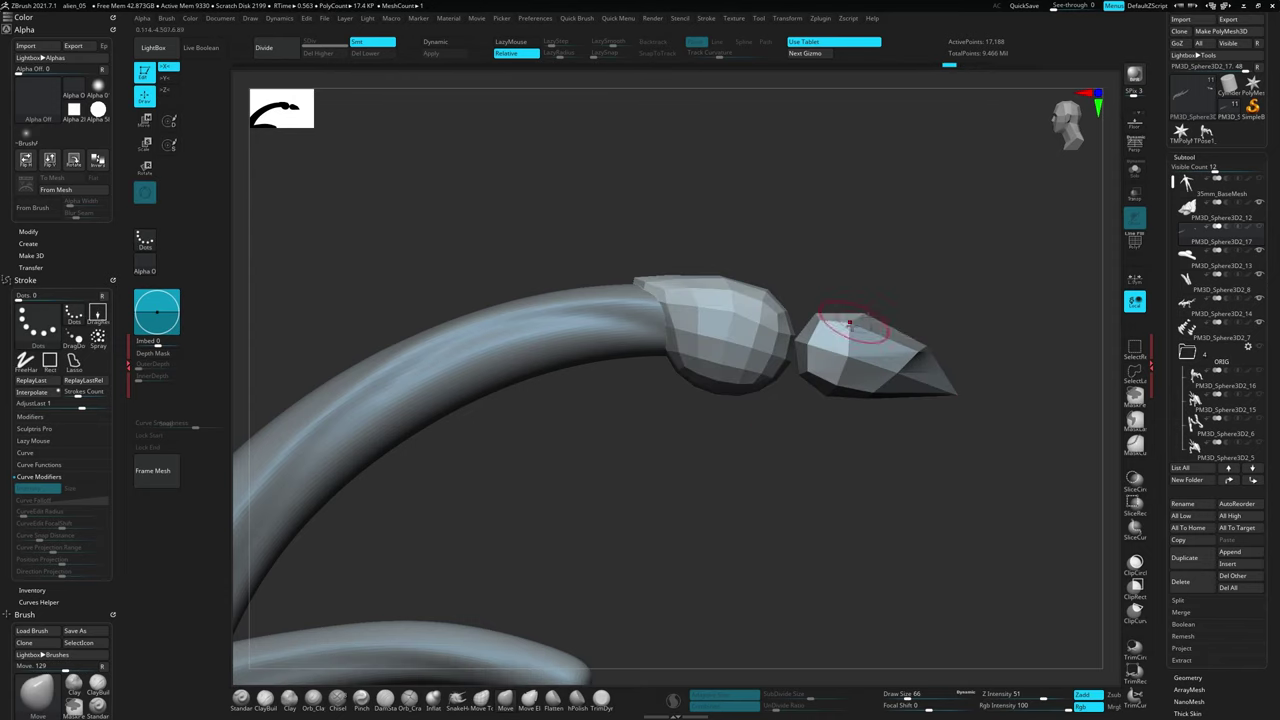
right_drag(865, 318, 818, 358)
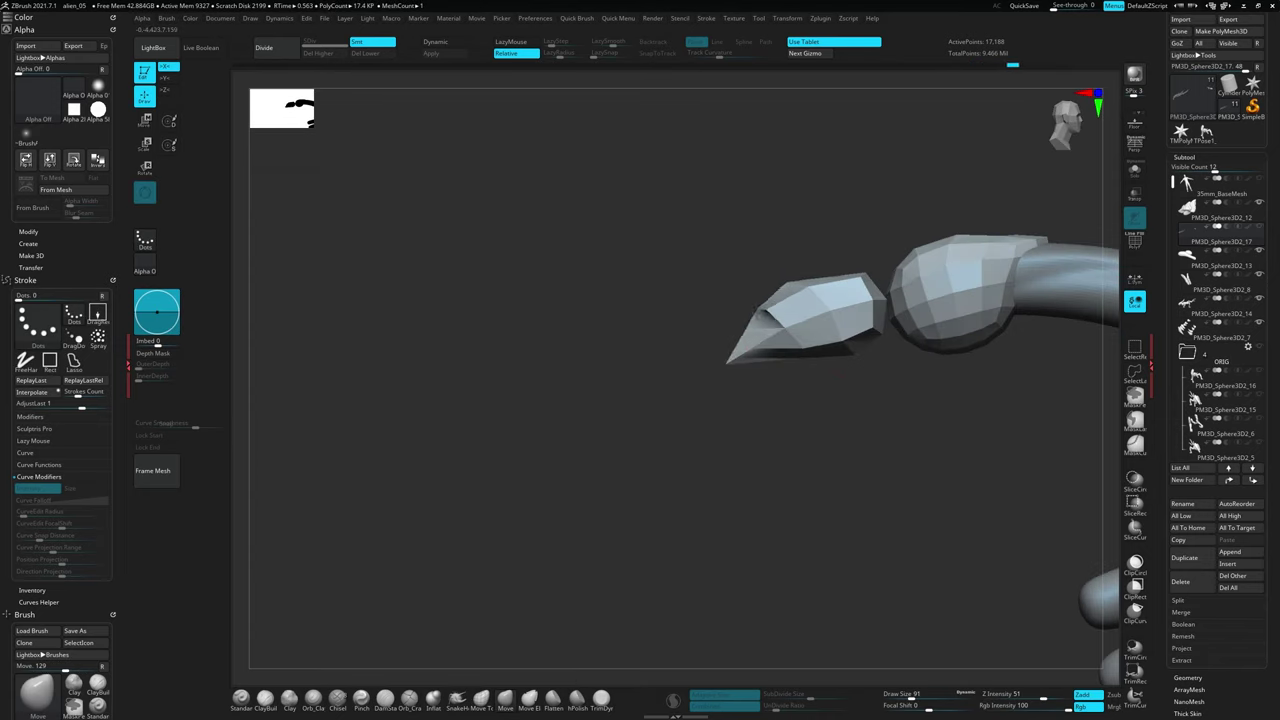
click(1134, 240)
right_drag(800, 330, 845, 392)
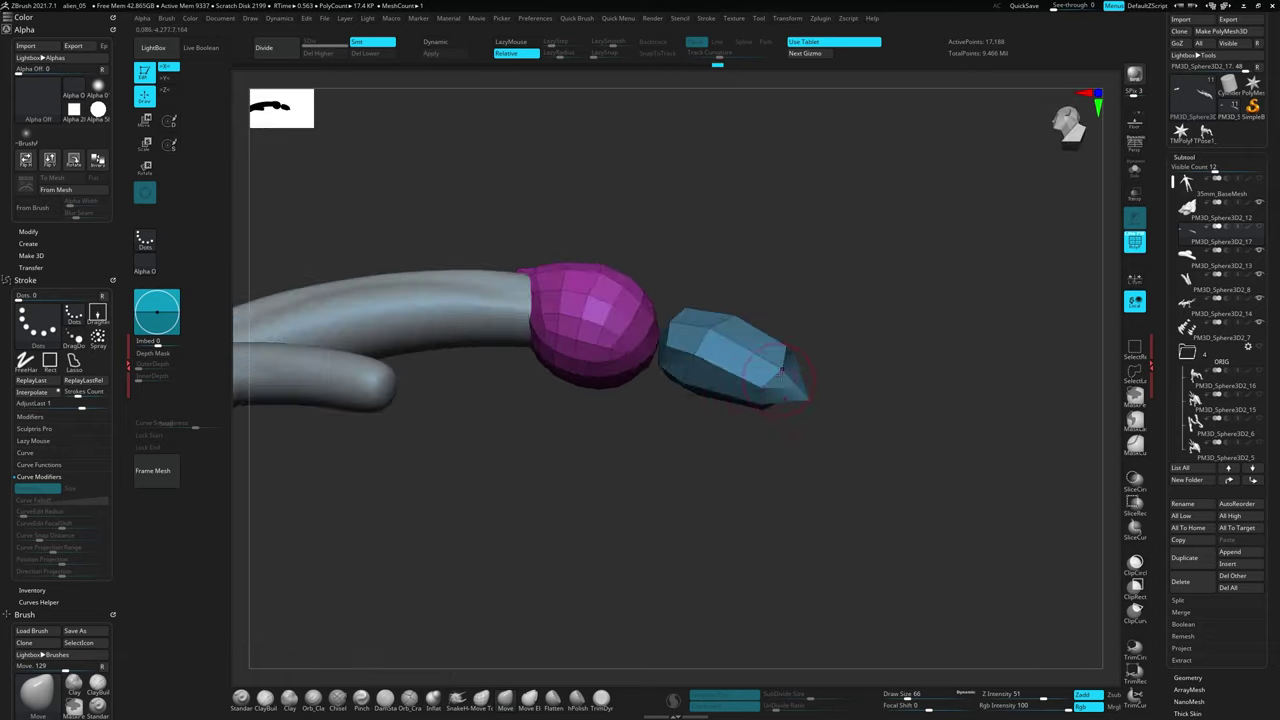
Switch to the ZModeler brush, inspect the curved claw tip, and bring up the remesh menu
key(b)
key(z)
key(m)
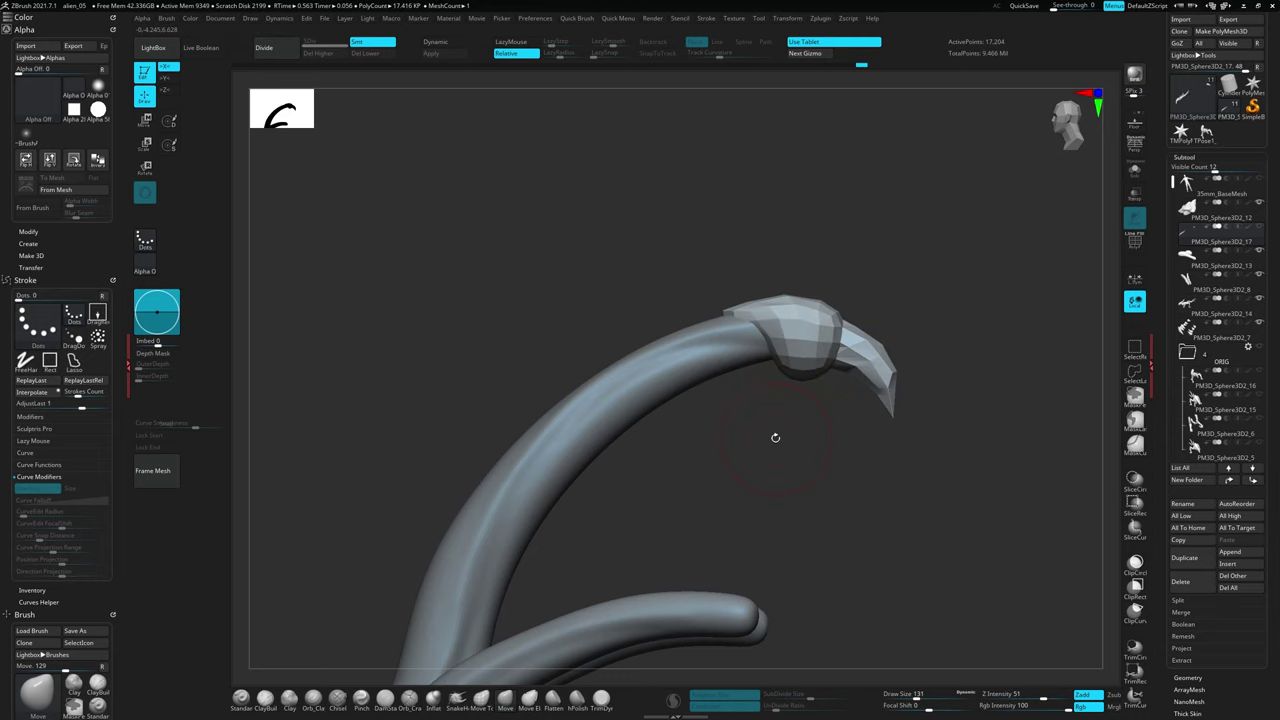
right_drag(801, 374, 891, 451)
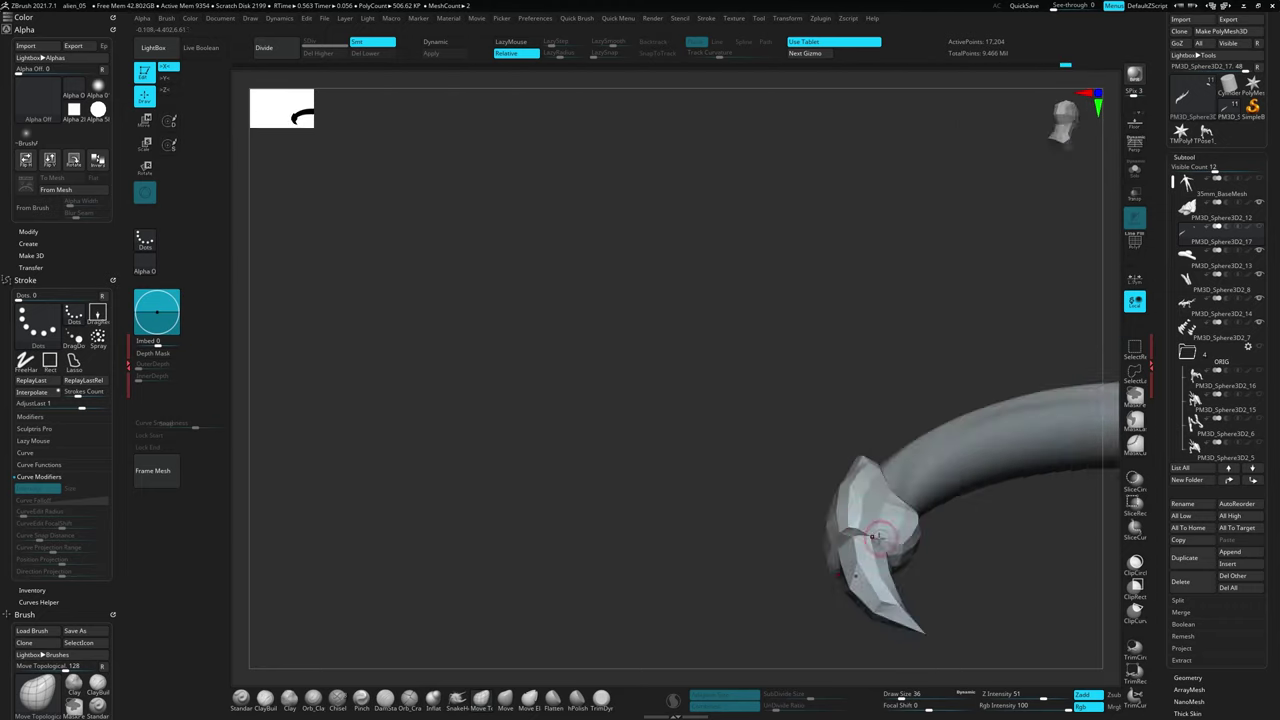
right_drag(845, 533, 875, 520)
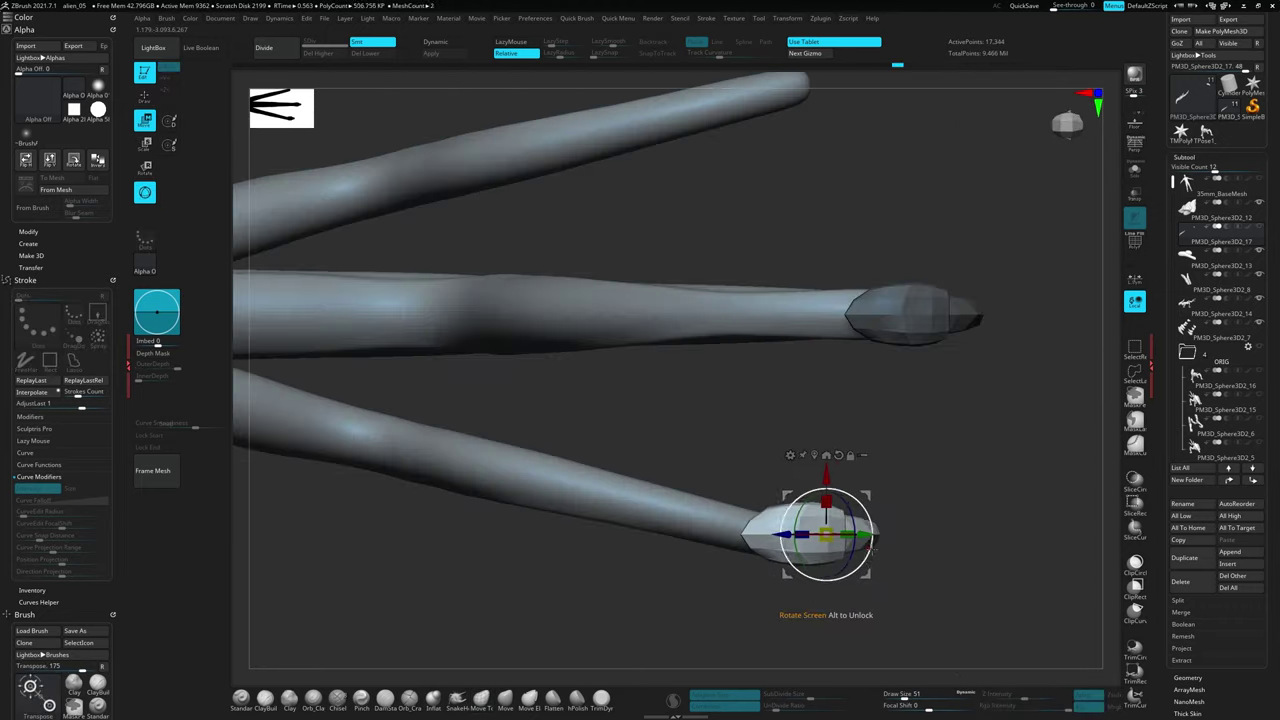
key(space)
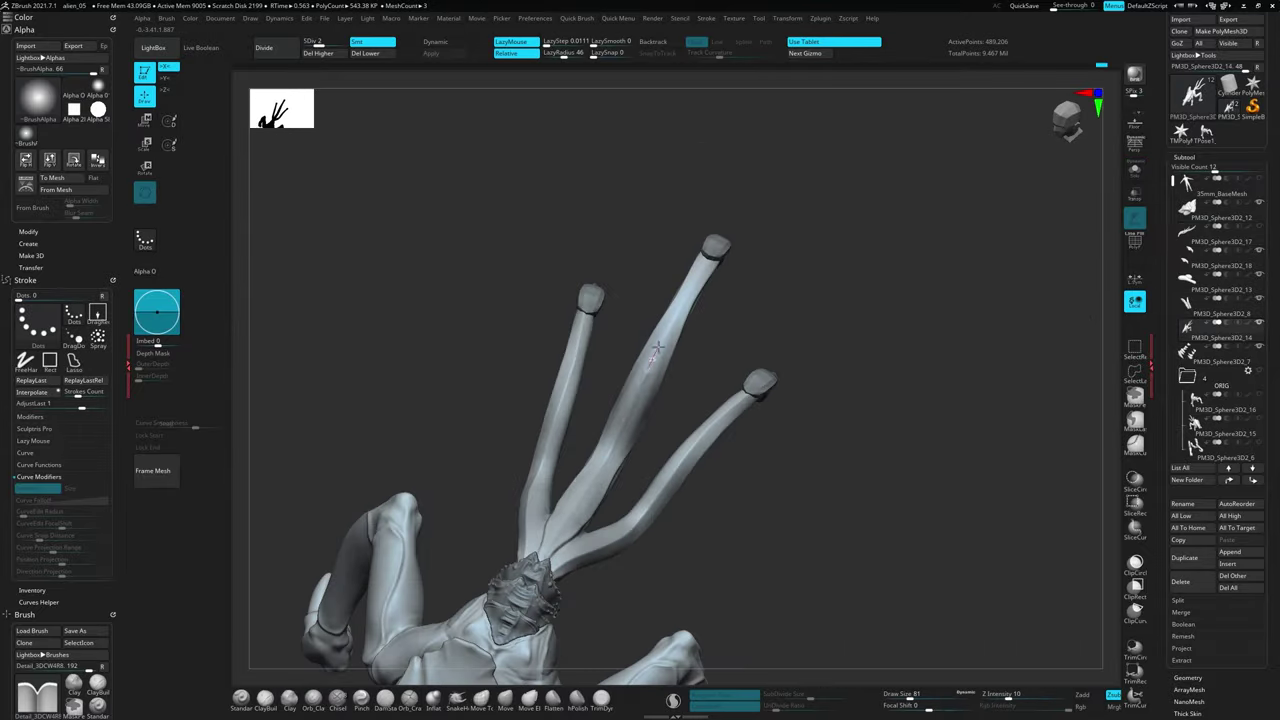
Orbit around the raised tendrils and solo the curve tube PM3D_Sphere3D2_20
drag(657, 347, 790, 340)
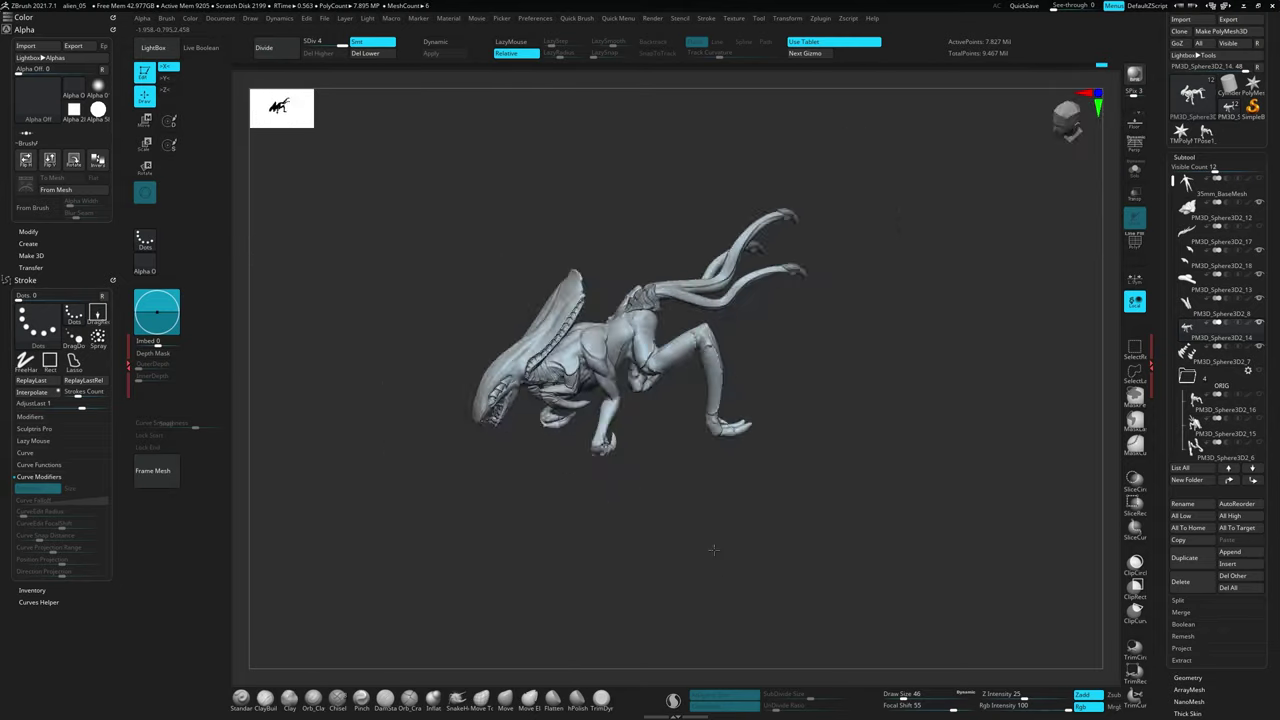
drag(910, 546, 979, 500)
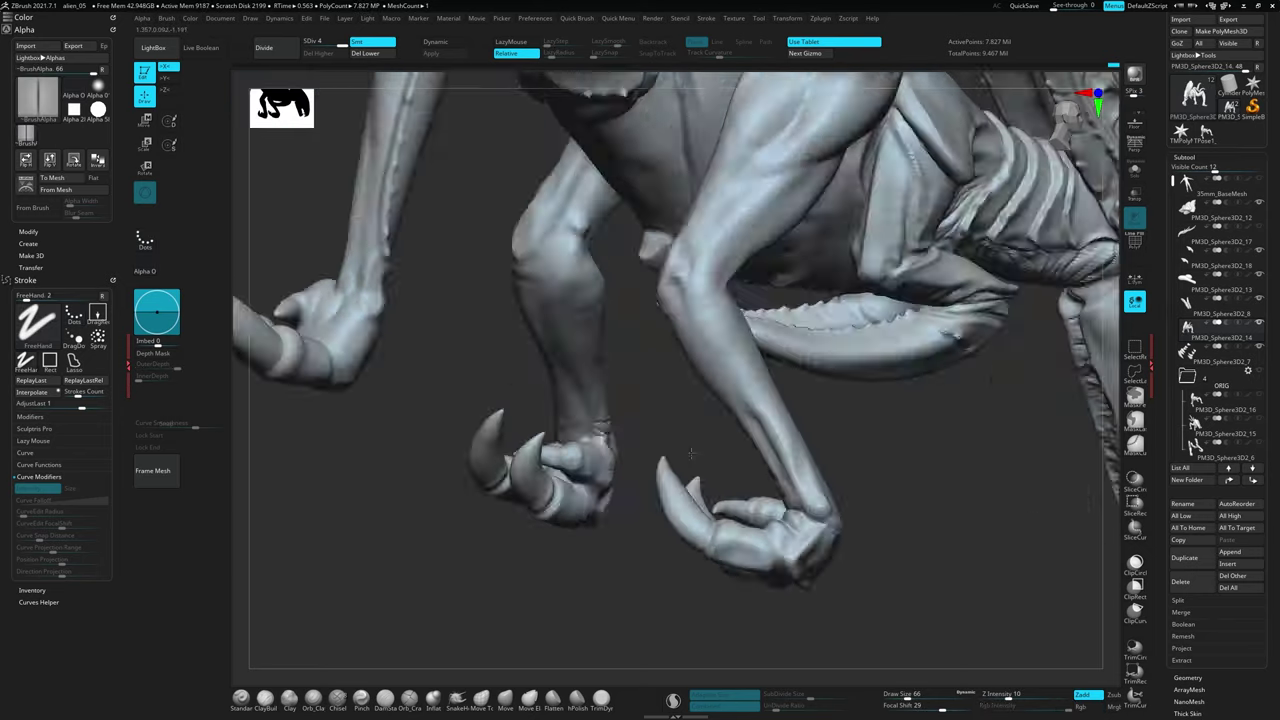
key(ctrl+shift+s)
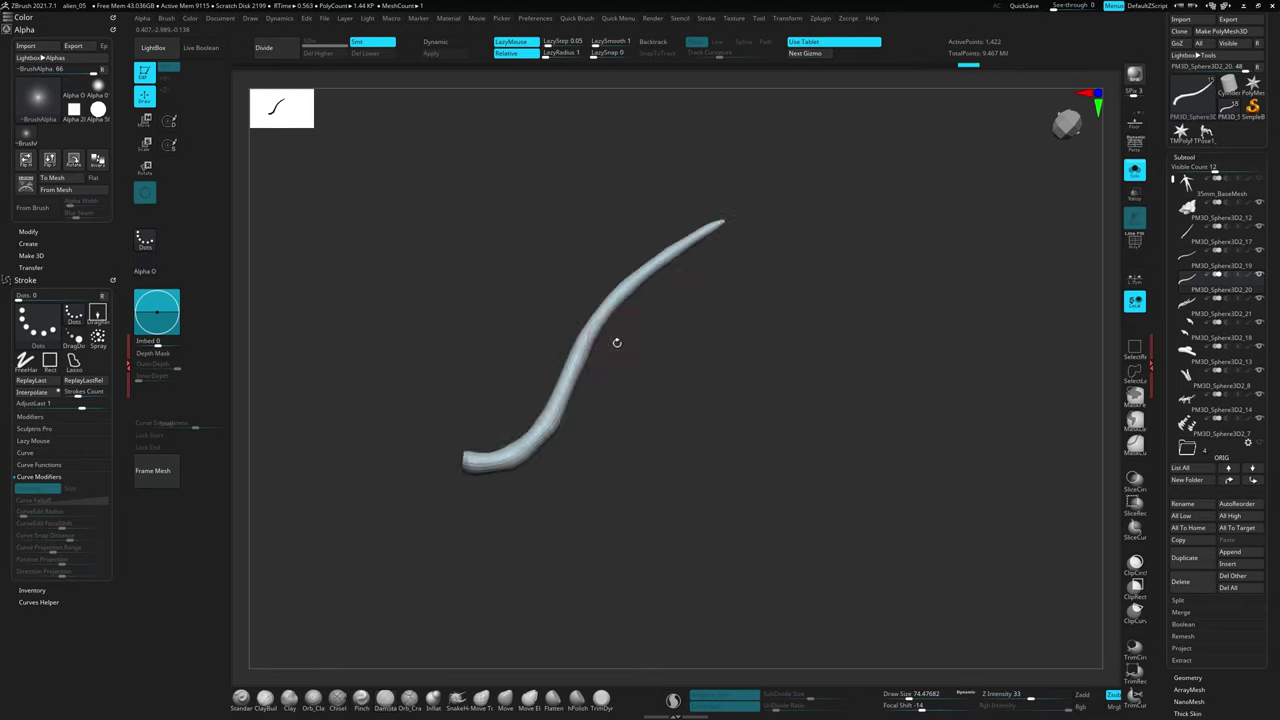
Solo the next tendril tube, restore the full alien, and check its side and underside
key(ctrl+shift+s)
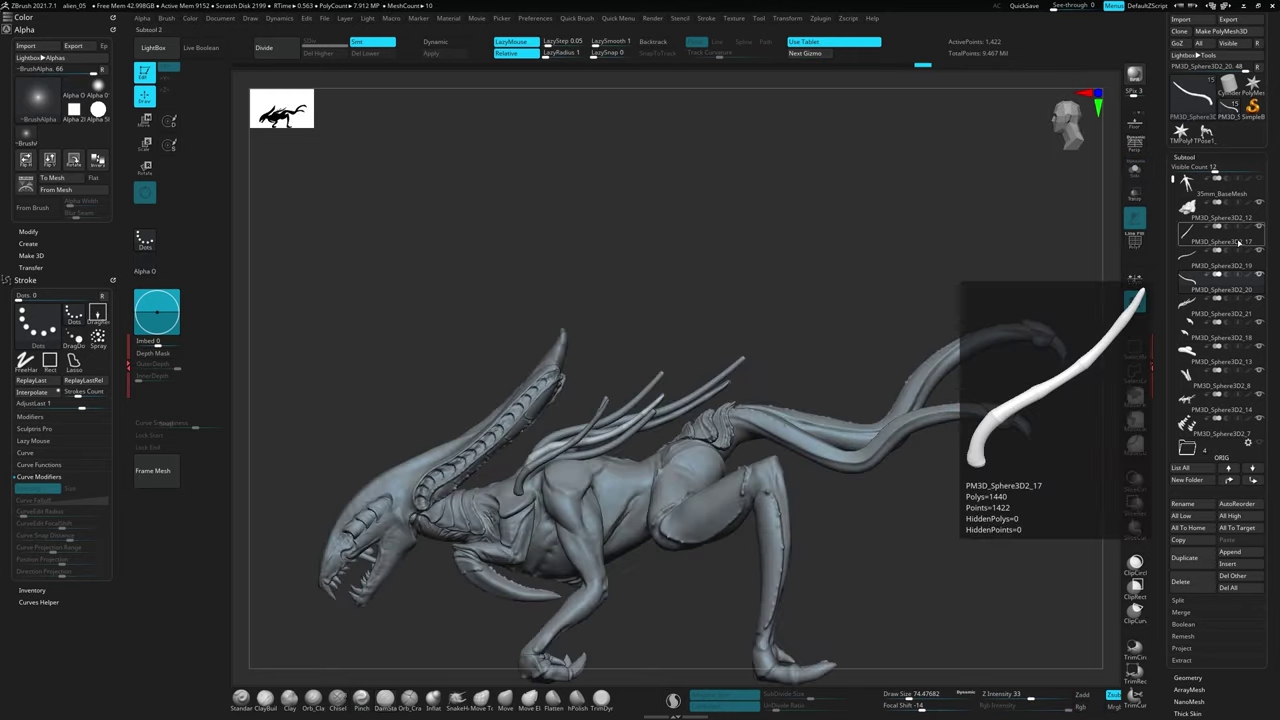
key(alt+Down)
key(ctrl+shift+s)
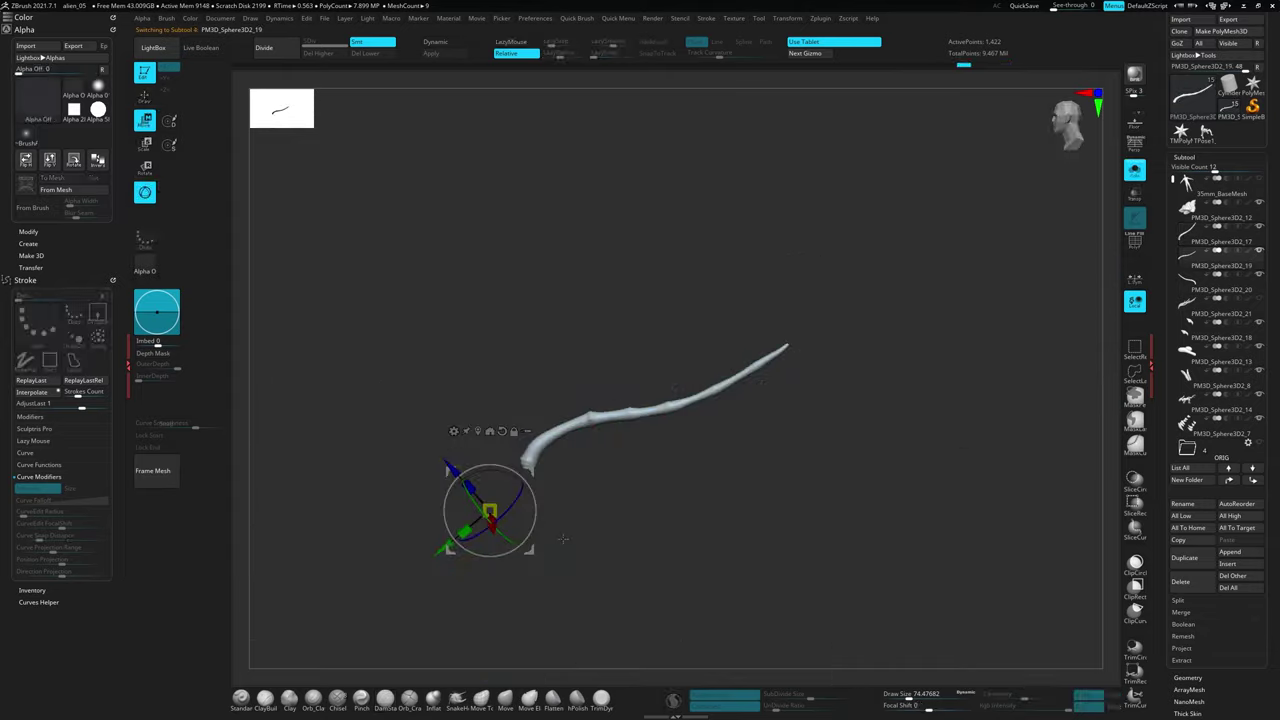
key(ctrl+shift+s)
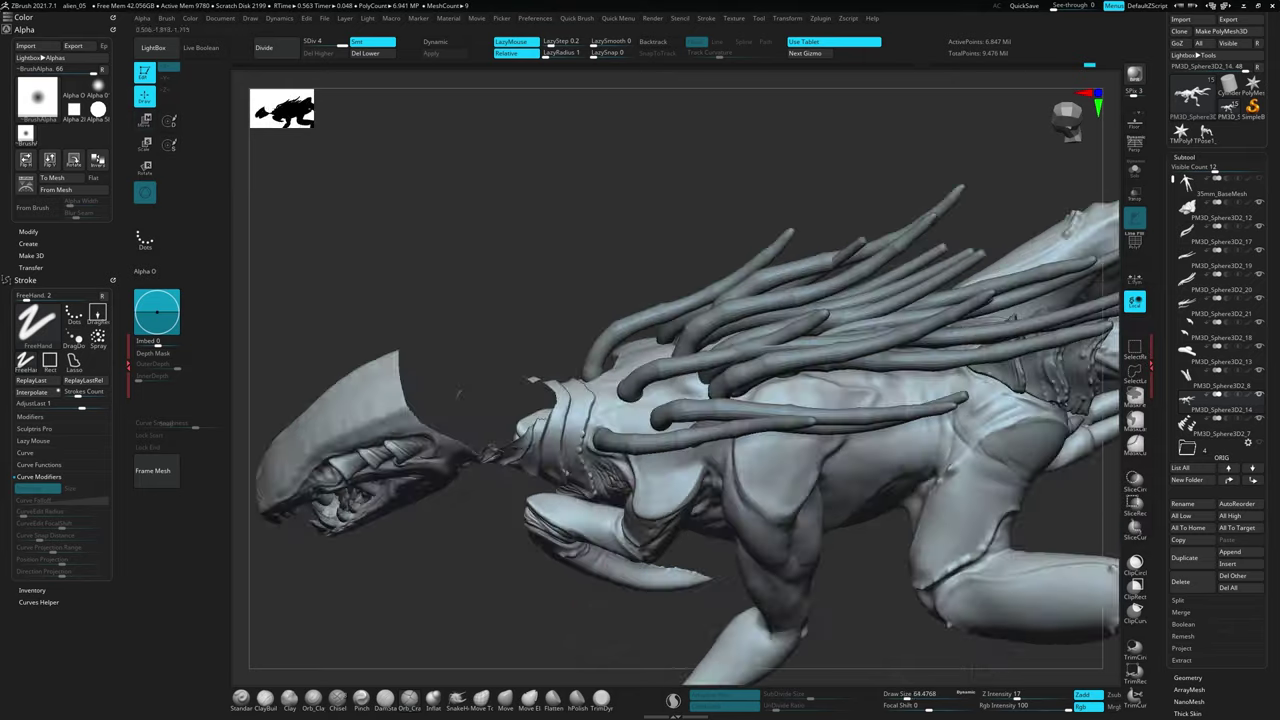
right_drag(597, 381, 607, 518)
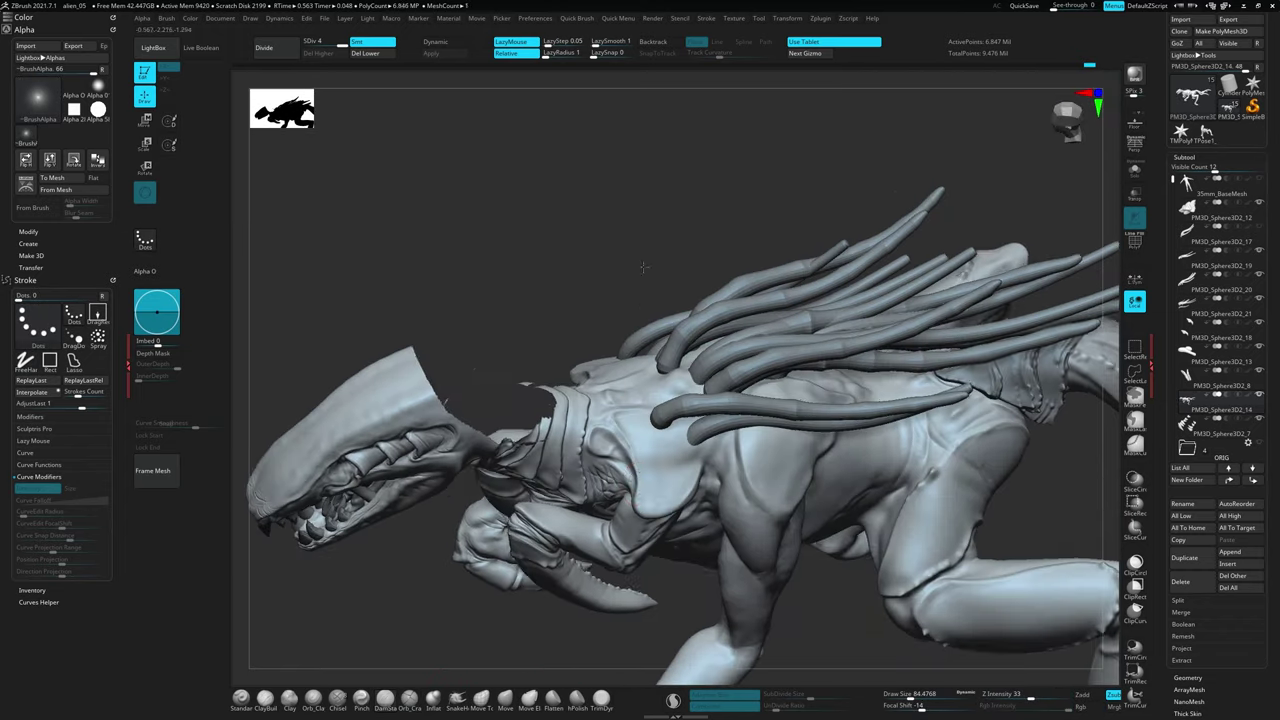
mouse_move(643, 266)
right_down()
mouse_move(571, 345)
mouse_move(443, 680)
right_up()
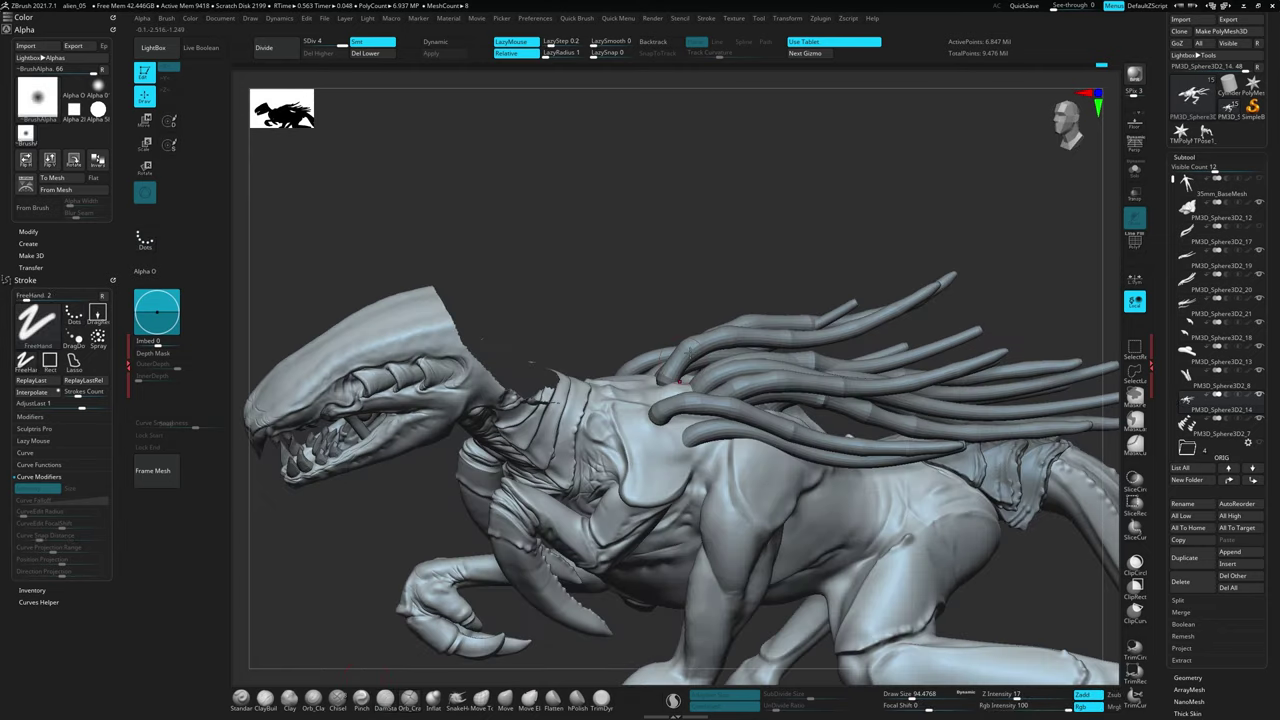
mouse_move(650, 415)
right_down()
mouse_move(560, 470)
mouse_move(599, 461)
mouse_move(590, 420)
mouse_move(565, 422)
mouse_move(786, 209)
right_up()
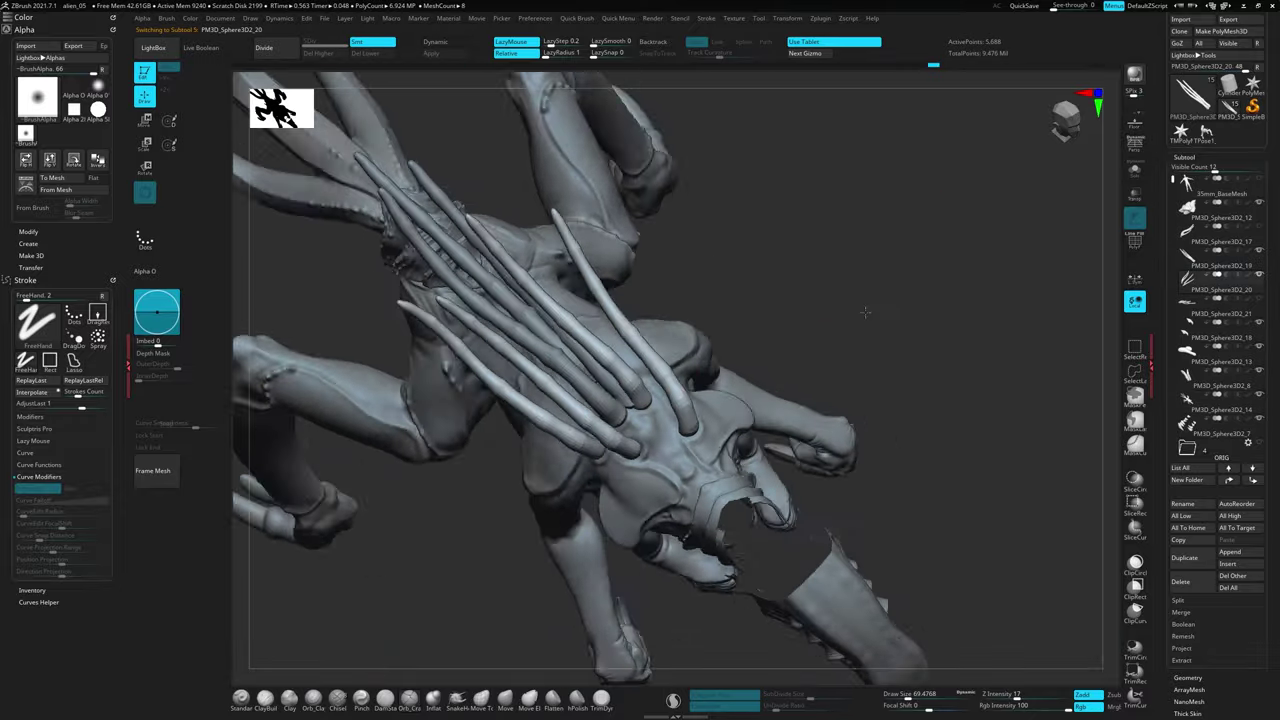
Briefly enter and exit Gizmo mode on a tube, then inspect the head and tendrils closely
key(w)
mouse_move(786, 209)
right_down()
mouse_move(820, 402)
mouse_move(840, 374)
right_up()
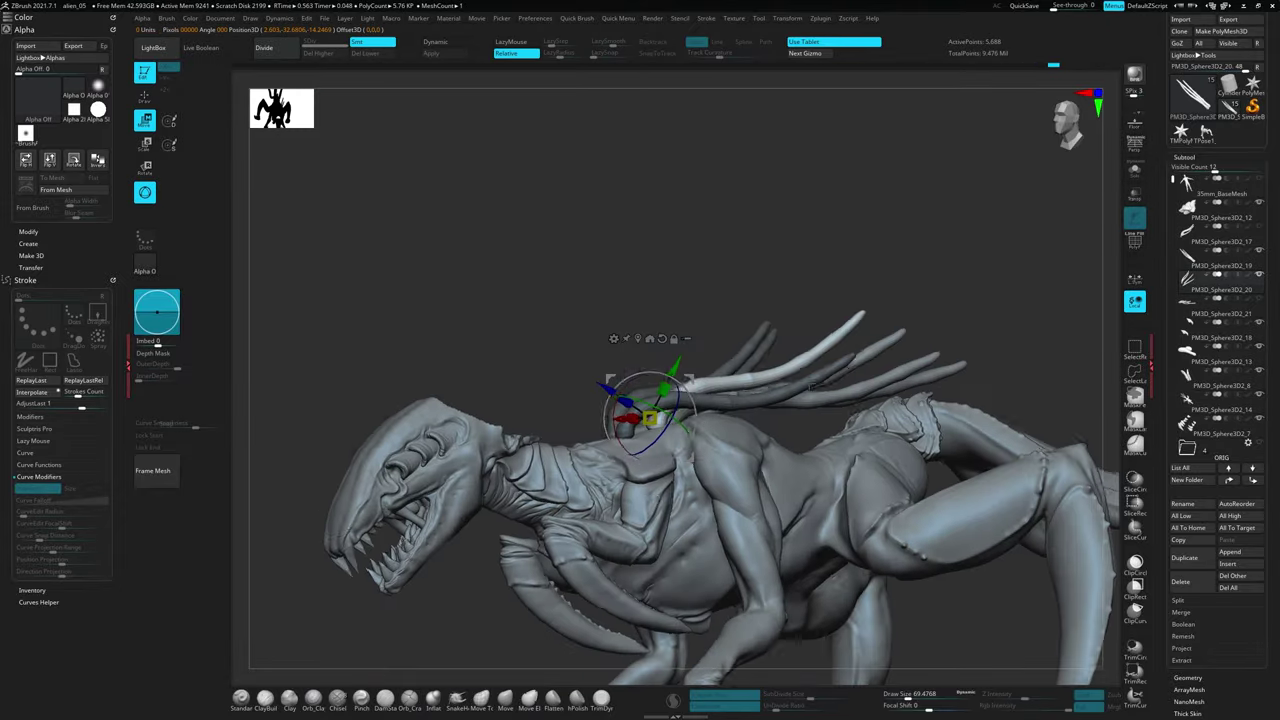
mouse_move(900, 622)
right_down()
mouse_move(620, 405)
mouse_move(597, 408)
mouse_move(694, 391)
right_up()
key(q)
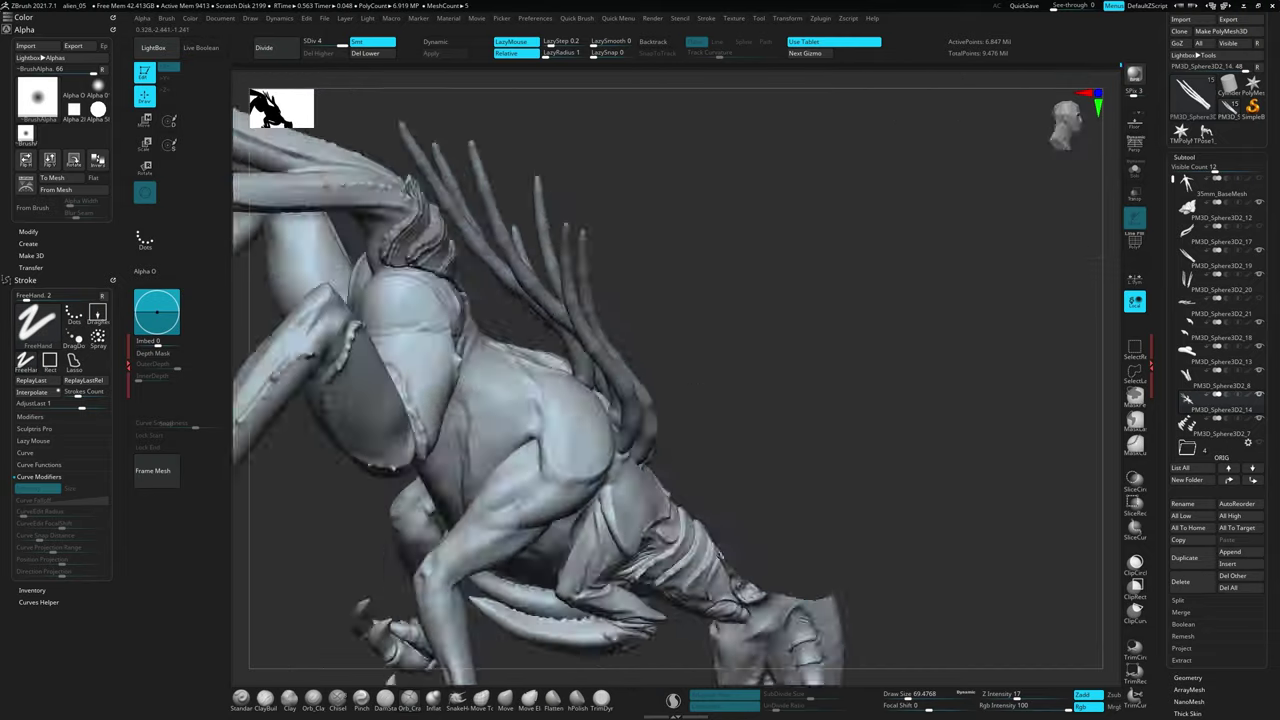
right_drag(760, 452, 480, 478)
right_drag(553, 371, 705, 350)
mouse_move(628, 427)
right_down()
mouse_move(587, 395)
mouse_move(734, 257)
mouse_move(597, 315)
mouse_move(655, 310)
mouse_move(760, 527)
right_up()
mouse_move(598, 236)
right_down()
mouse_move(635, 377)
mouse_move(874, 448)
mouse_move(545, 249)
right_up()
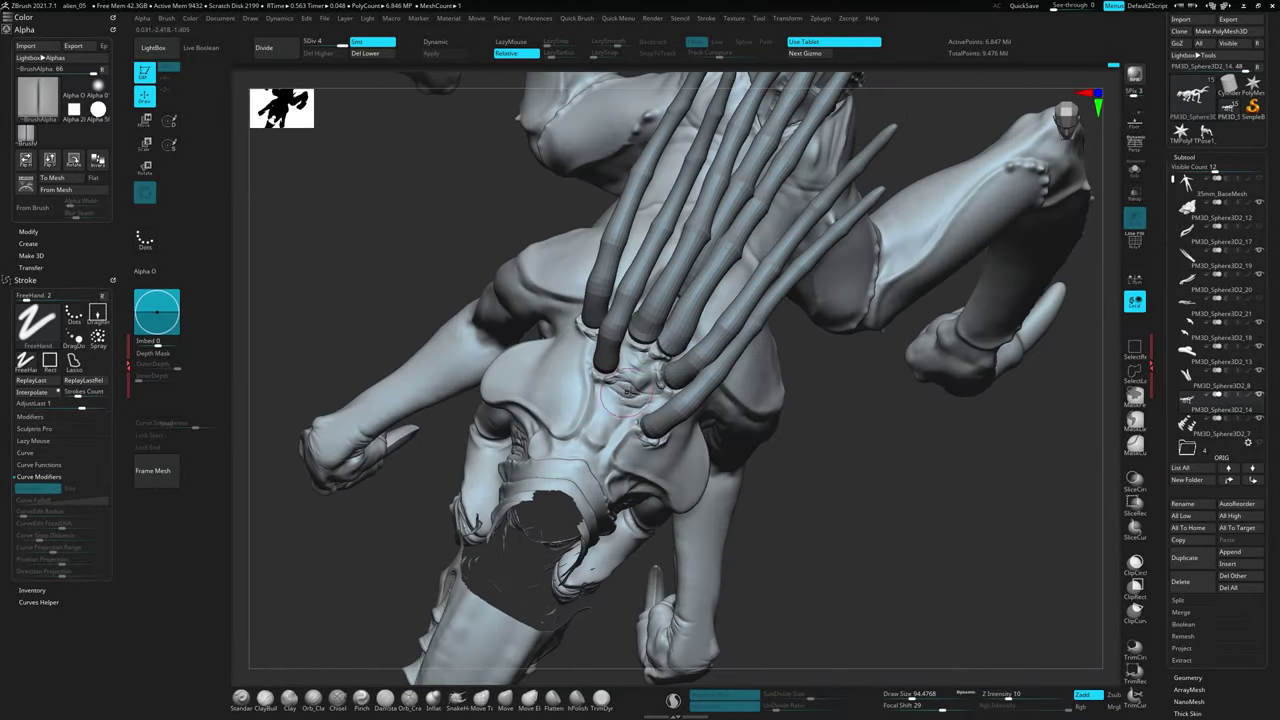
mouse_move(545, 249)
right_down()
mouse_move(531, 317)
mouse_move(866, 515)
right_up()
mouse_move(708, 410)
right_down()
mouse_move(906, 257)
mouse_move(640, 410)
mouse_move(865, 278)
mouse_move(860, 300)
mouse_move(866, 277)
mouse_move(797, 537)
mouse_move(546, 430)
right_up()
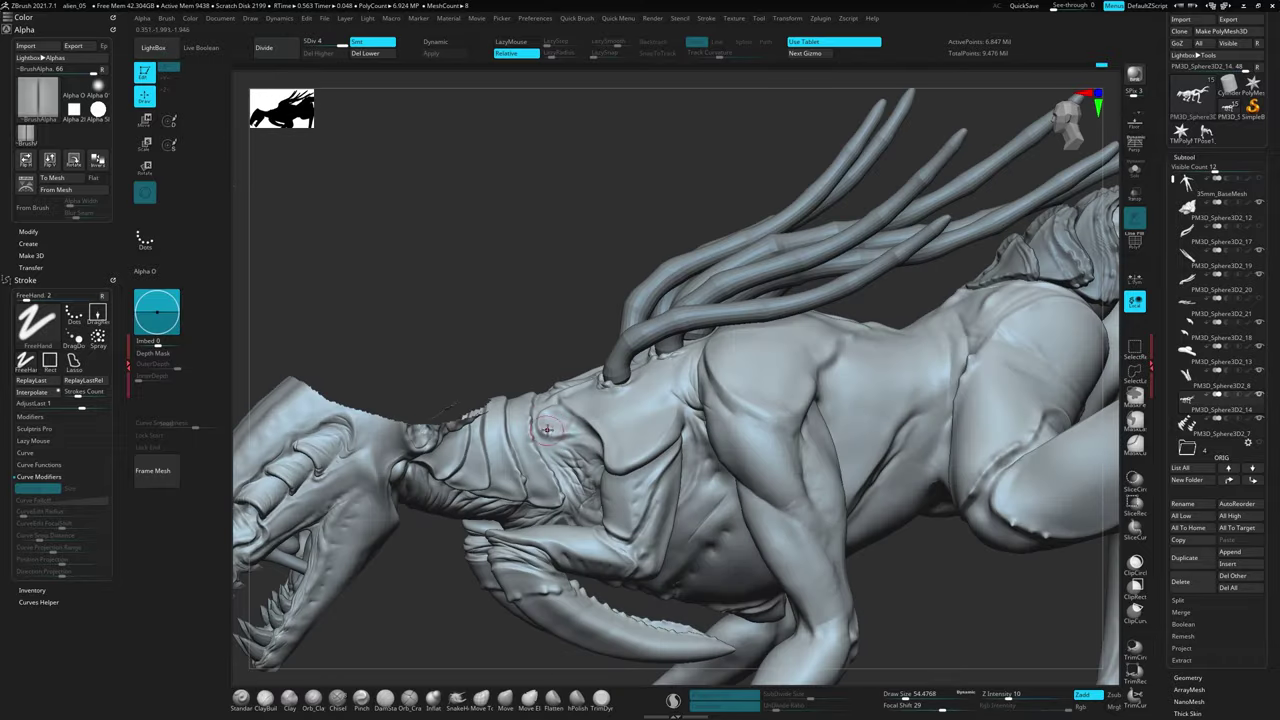
right_drag(450, 410, 574, 357)
Pick a different sculpting brush from the brush list and frame the whole alien
key(b)
mouse_move(930, 538)
right_down()
mouse_move(593, 286)
mouse_move(700, 300)
right_up()
key(b)
click(795, 335)
mouse_move(795, 335)
right_down()
mouse_move(700, 300)
mouse_move(590, 355)
mouse_move(697, 314)
mouse_move(628, 533)
right_up()
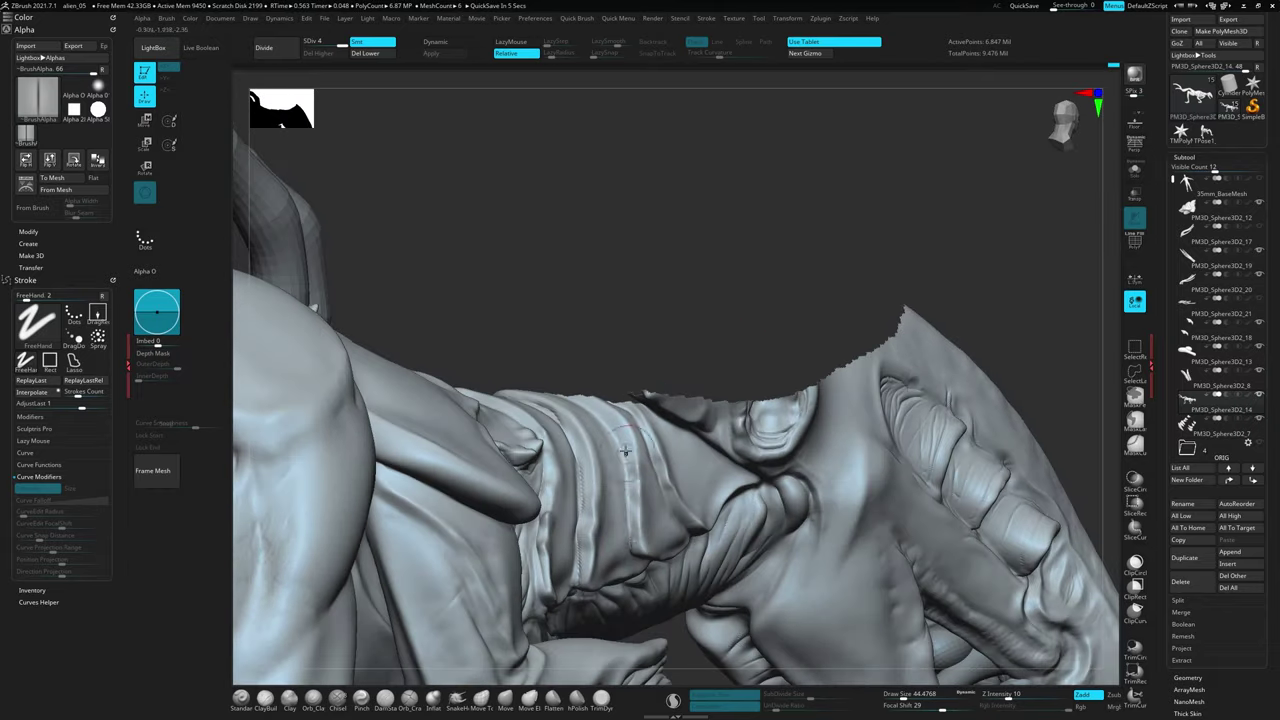
key(f)
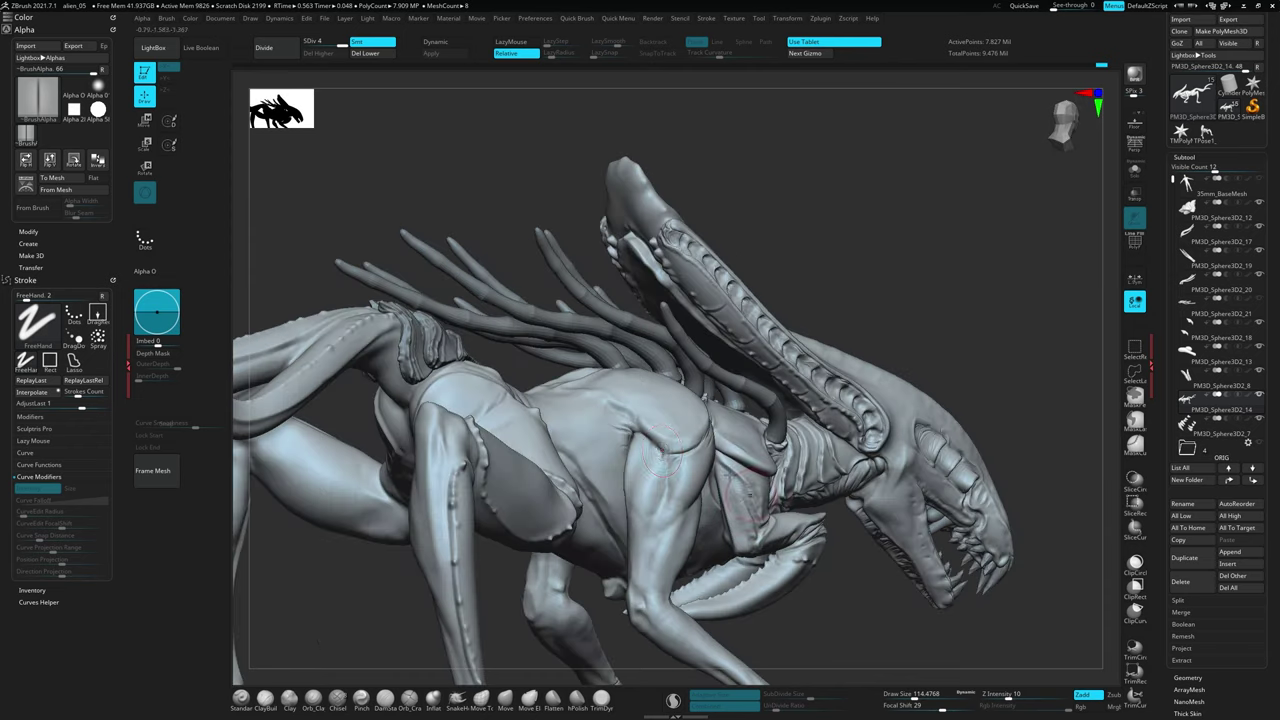
Turn toward the tail tentacles and load a material from the LightBox material library
right_drag(799, 636, 863, 577)
right_drag(908, 649, 795, 548)
right_drag(741, 449, 872, 624)
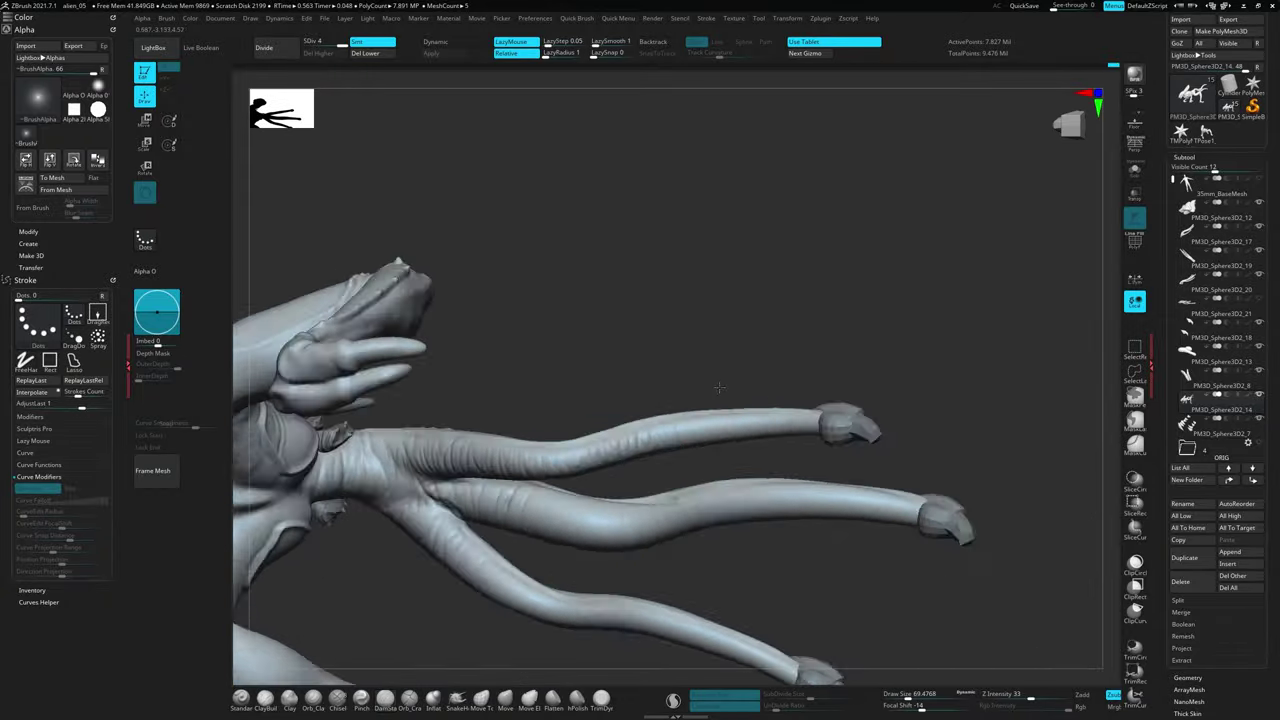
drag(754, 464, 730, 392)
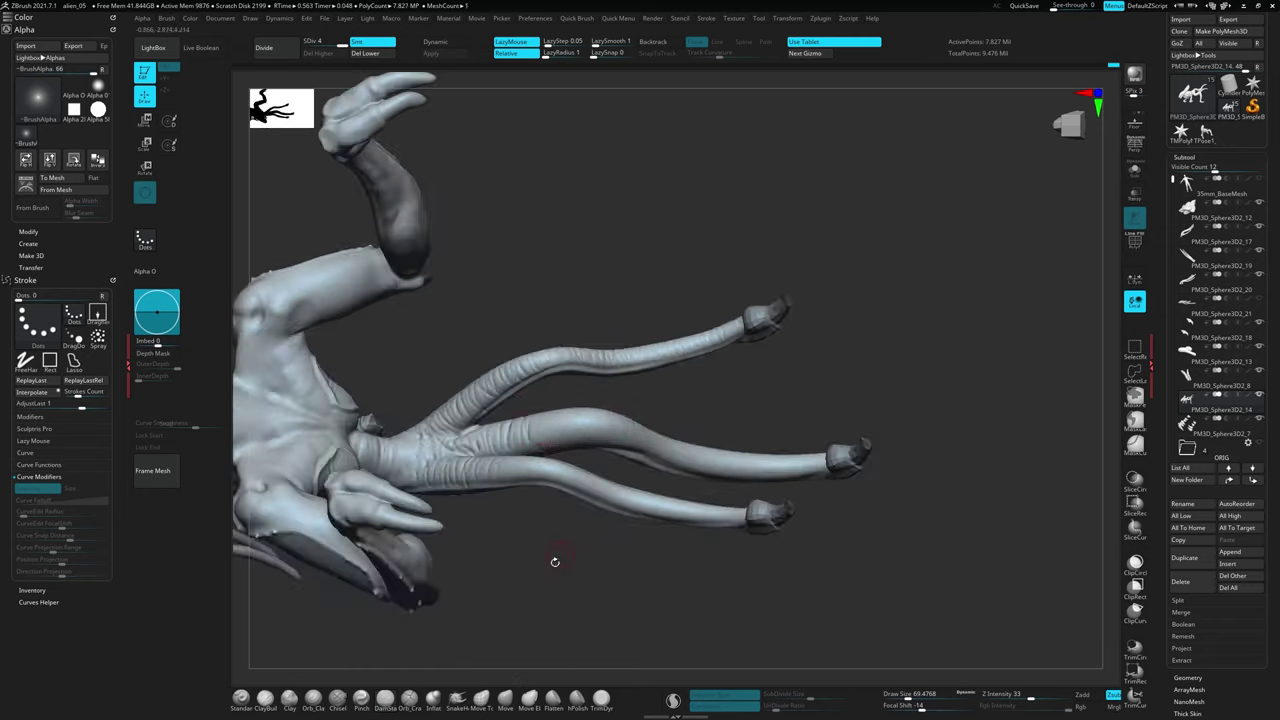
drag(503, 472, 440, 455)
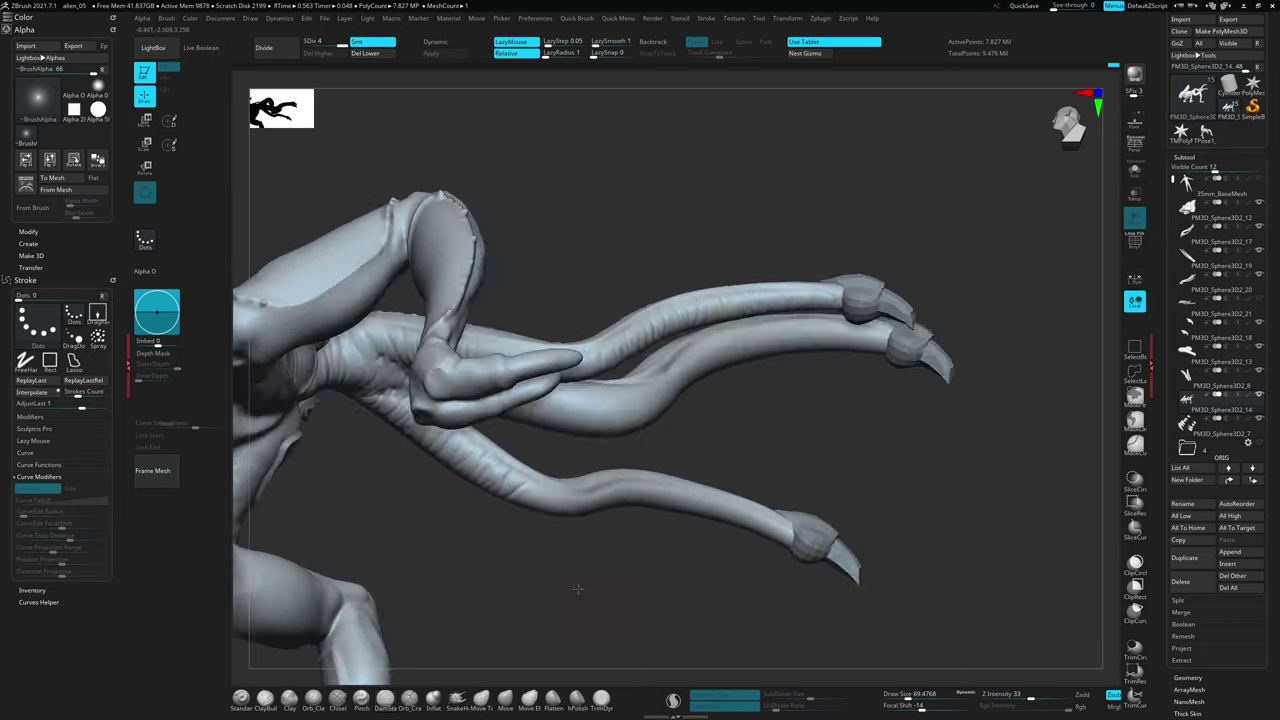
key(comma)
double_click(789, 176)
Inspect the clawed tentacle tips closely from several angles, then view the whole creature
mouse_move(912, 408)
mouse_down()
mouse_move(569, 491)
mouse_move(563, 427)
mouse_move(698, 484)
mouse_move(666, 471)
mouse_move(720, 520)
mouse_move(766, 448)
mouse_move(588, 502)
mouse_move(700, 432)
mouse_up()
drag(505, 529, 835, 662)
drag(900, 513, 634, 516)
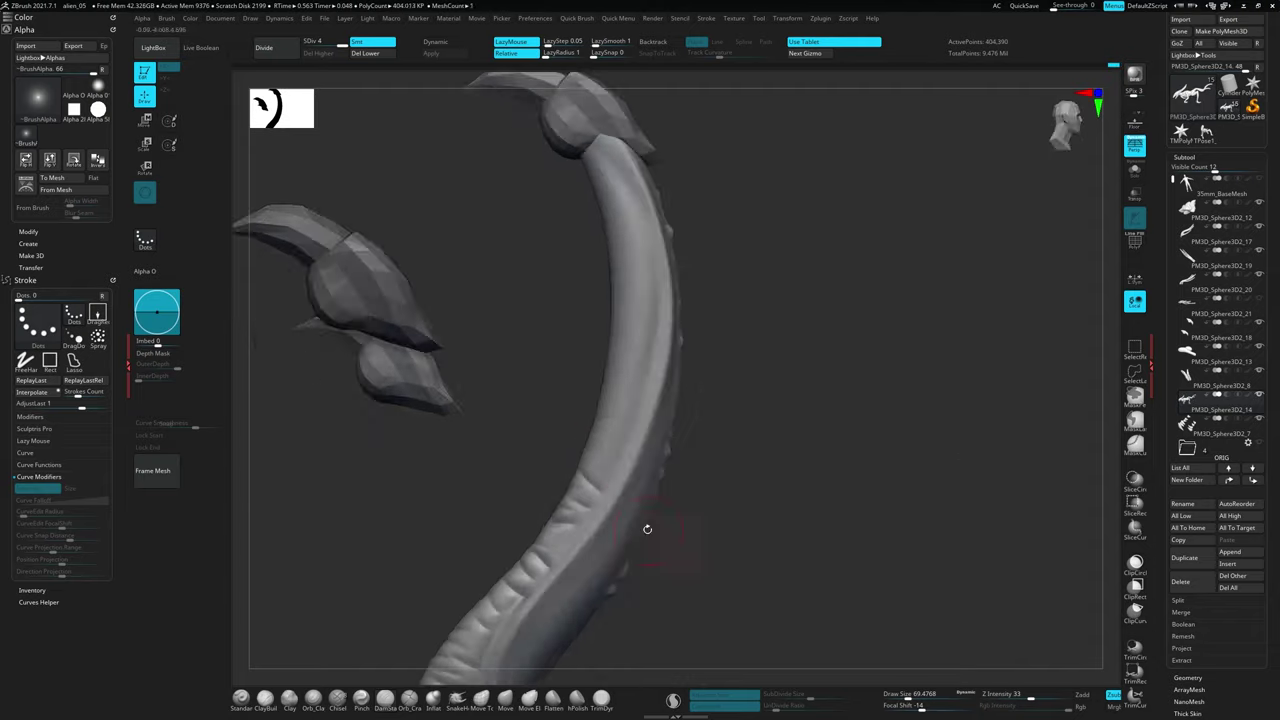
mouse_move(583, 480)
mouse_down()
mouse_move(706, 437)
mouse_move(612, 326)
mouse_up()
mouse_move(643, 541)
mouse_down()
mouse_move(634, 386)
mouse_move(751, 555)
mouse_up()
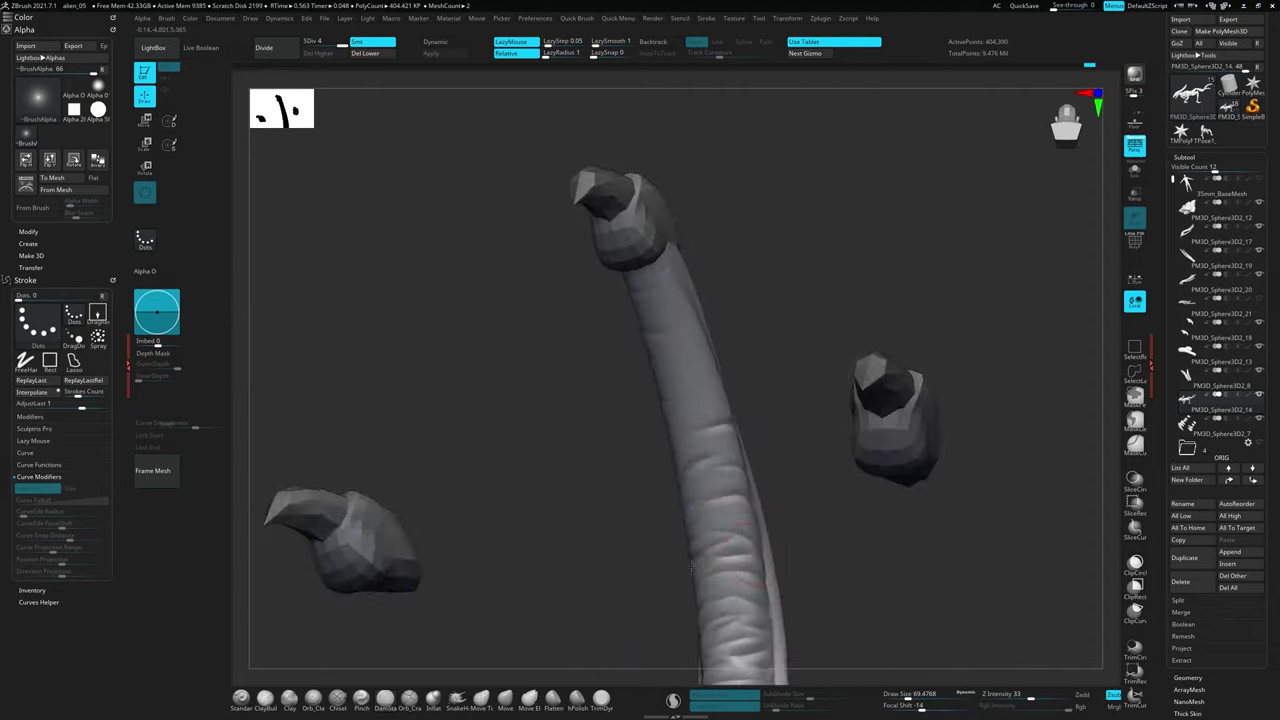
drag(703, 452, 708, 352)
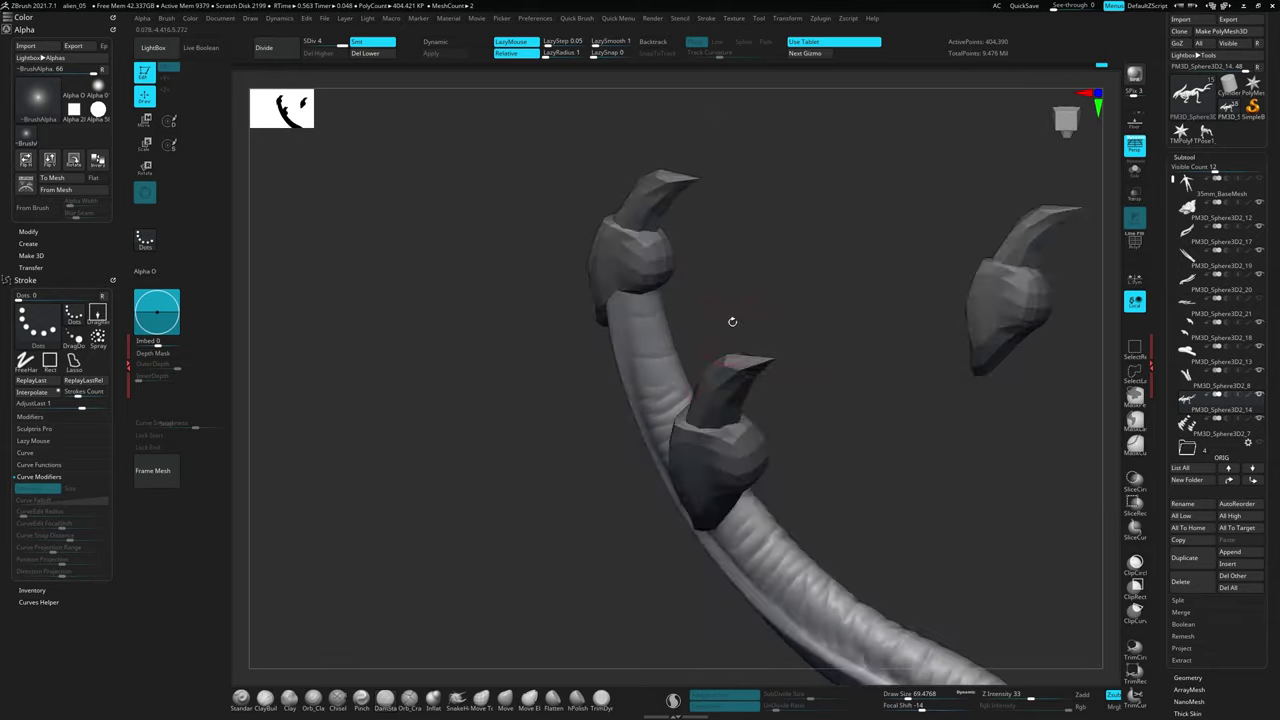
drag(770, 498, 722, 537)
drag(808, 313, 698, 285)
mouse_move(941, 510)
mouse_down()
mouse_move(560, 400)
mouse_move(600, 506)
mouse_move(710, 581)
mouse_move(758, 262)
mouse_up()
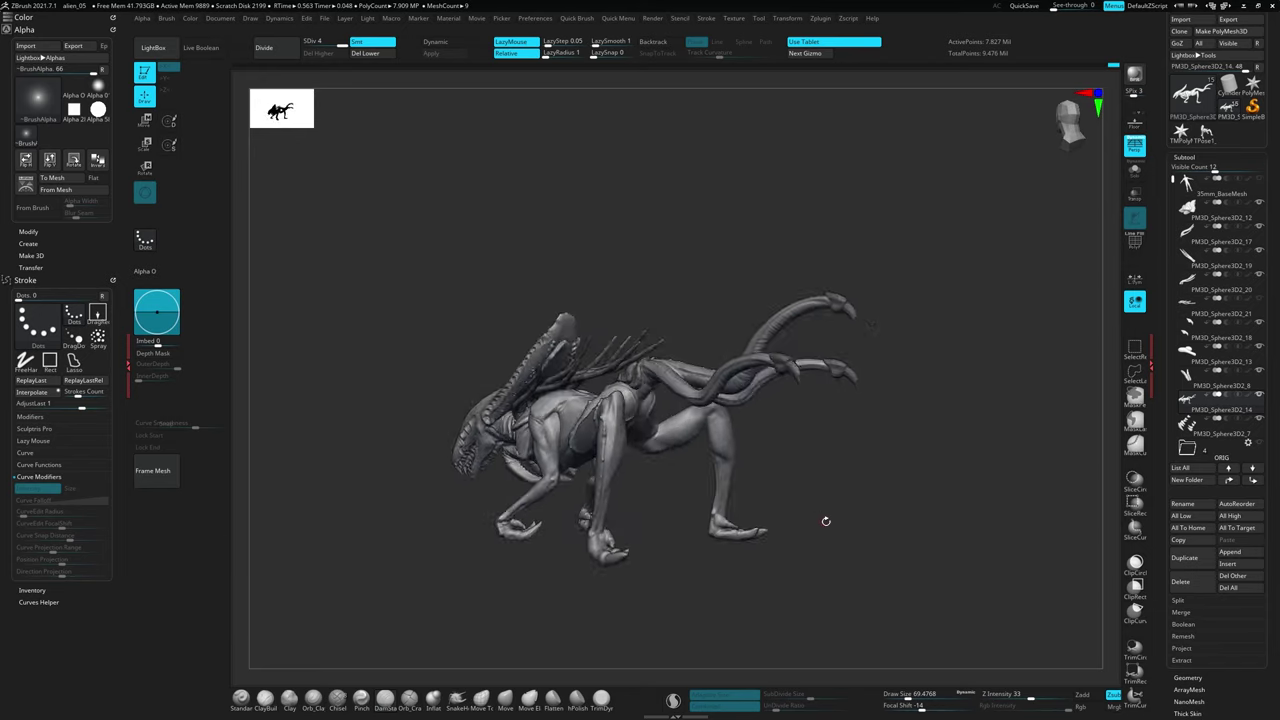
mouse_move(960, 484)
mouse_down()
mouse_move(800, 420)
mouse_move(700, 360)
mouse_up()
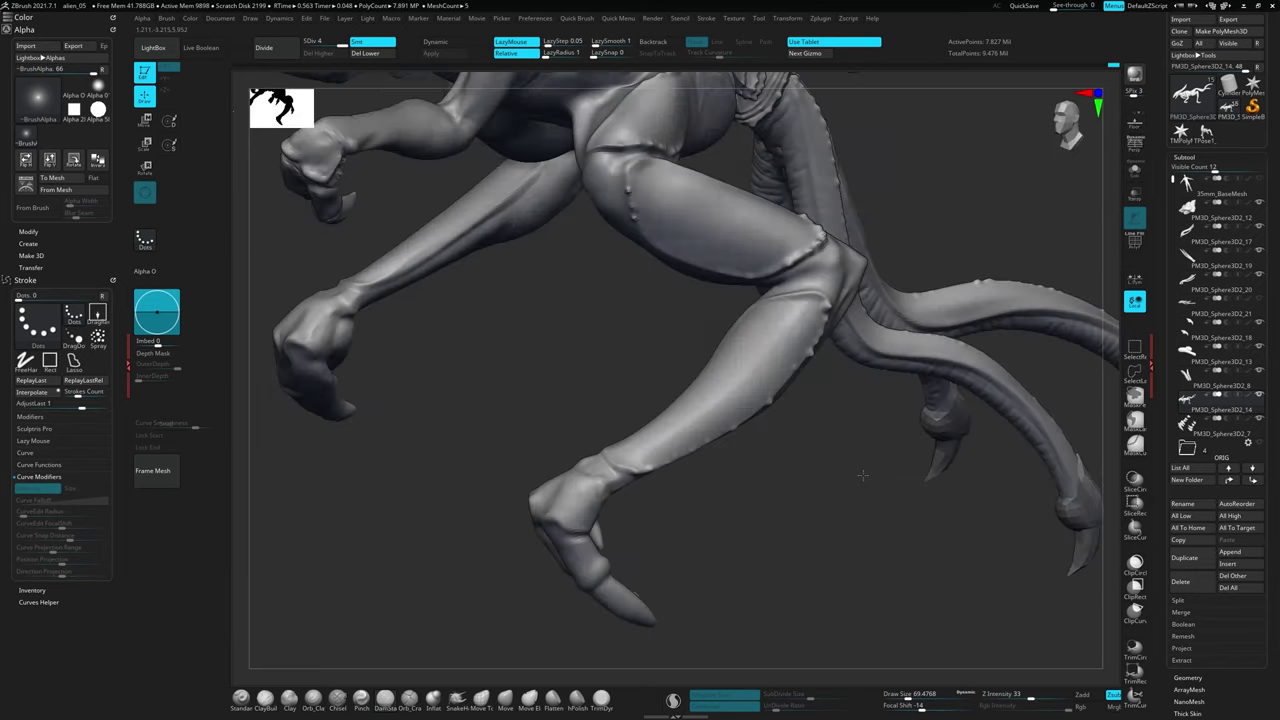
Select the ClayBuildup brush and work on the legs and the front and side of the torso
key(b)
key(c)
key(b)
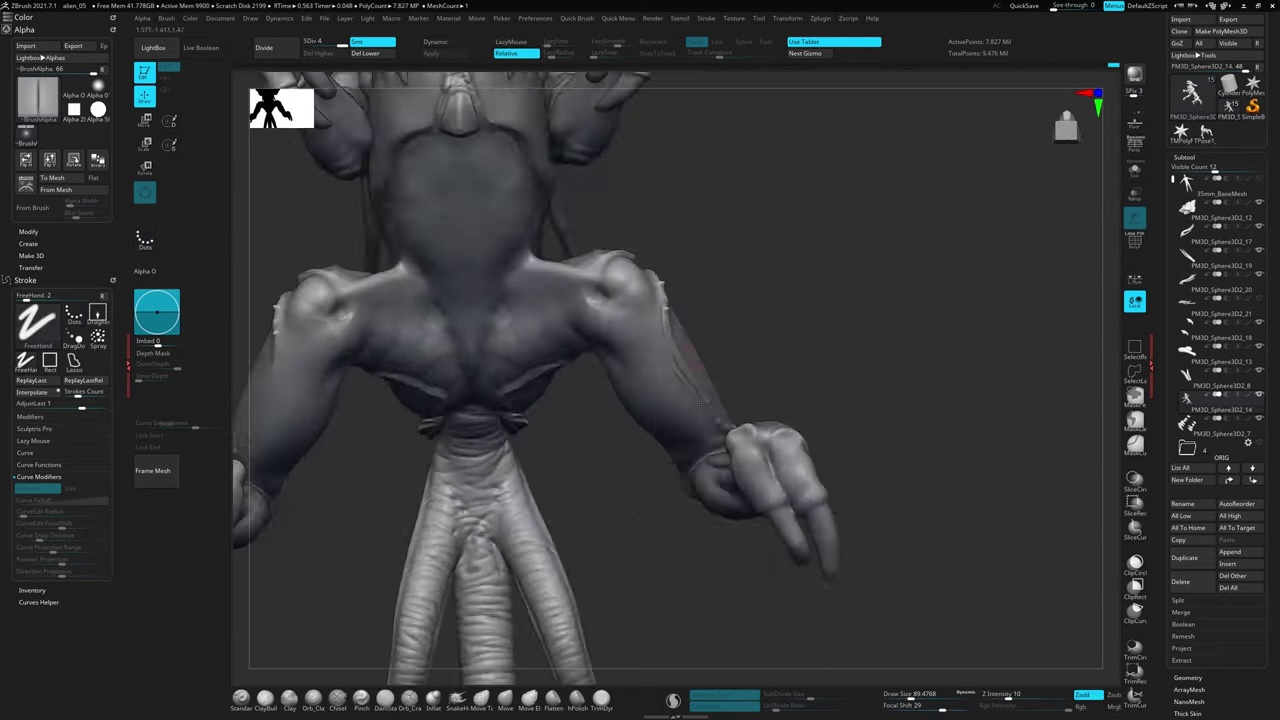
drag(700, 400, 760, 300)
mouse_move(720, 430)
mouse_down()
mouse_move(761, 467)
mouse_move(850, 214)
mouse_move(846, 245)
mouse_move(760, 330)
mouse_move(893, 432)
mouse_up()
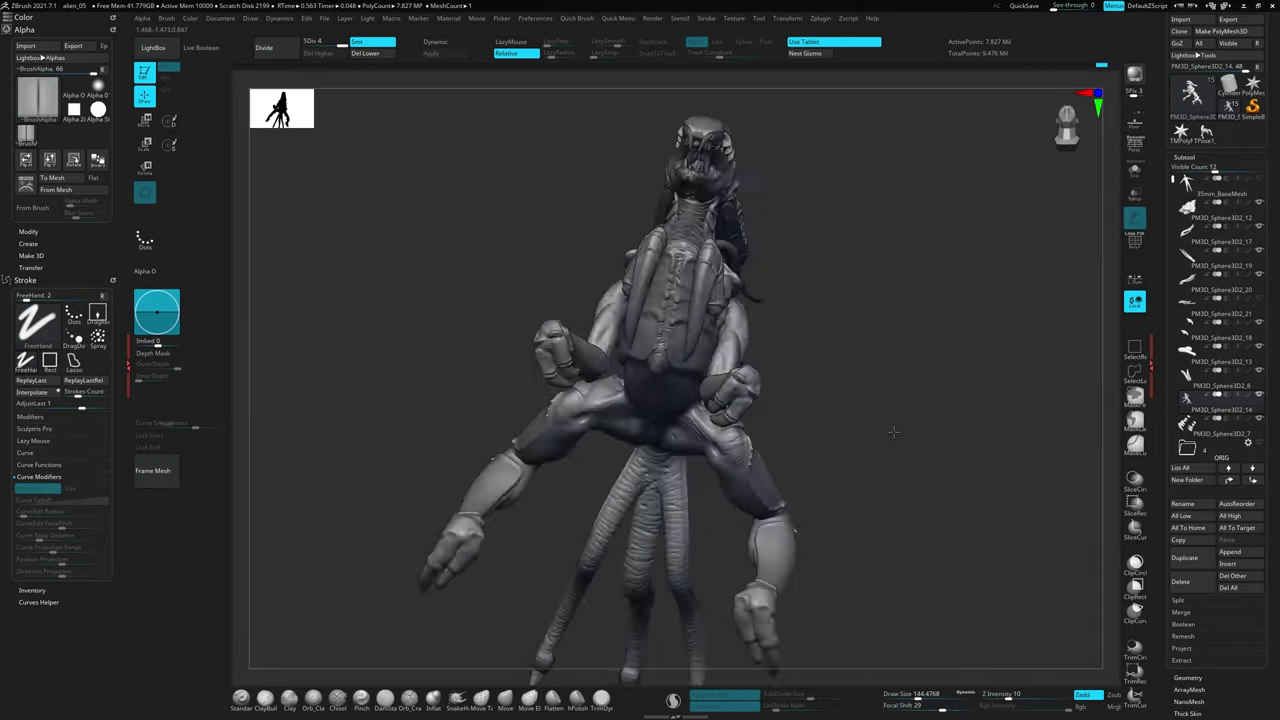
mouse_move(951, 389)
mouse_down()
mouse_move(925, 680)
mouse_move(690, 400)
mouse_move(606, 422)
mouse_move(548, 392)
mouse_up()
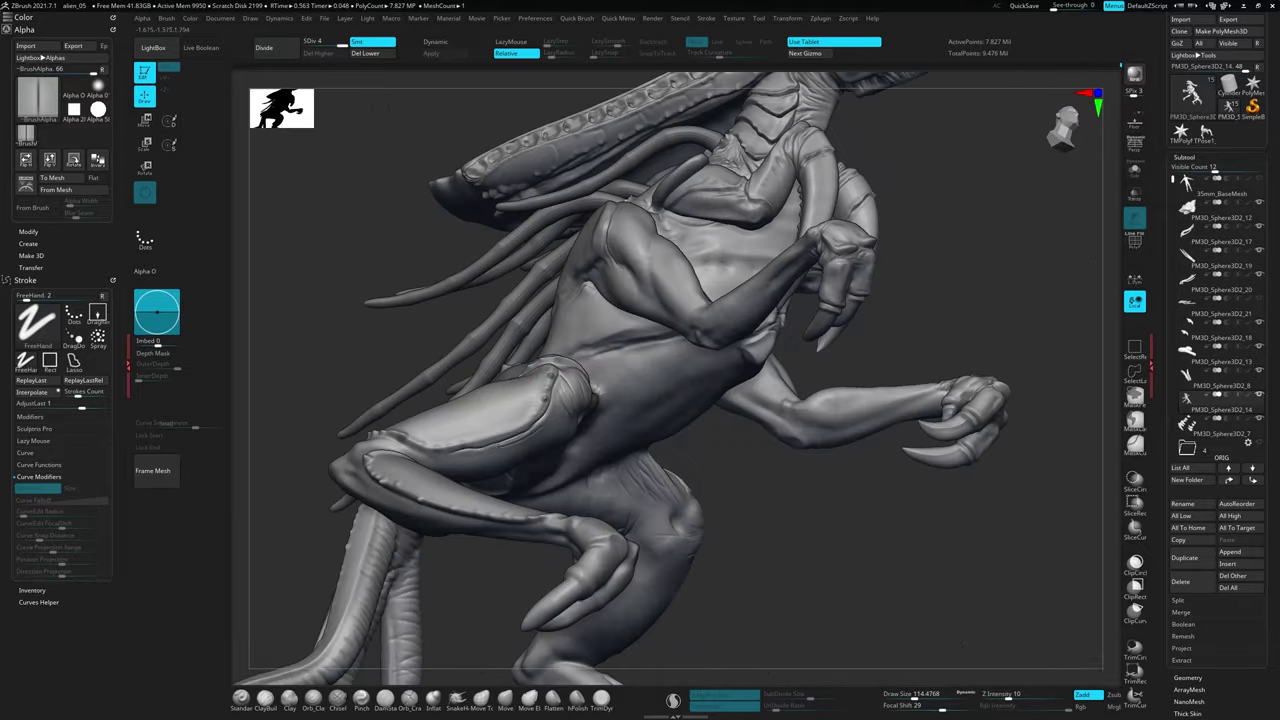
Continue building form on a limb, the claws and the back of the torso
drag(548, 392, 482, 471)
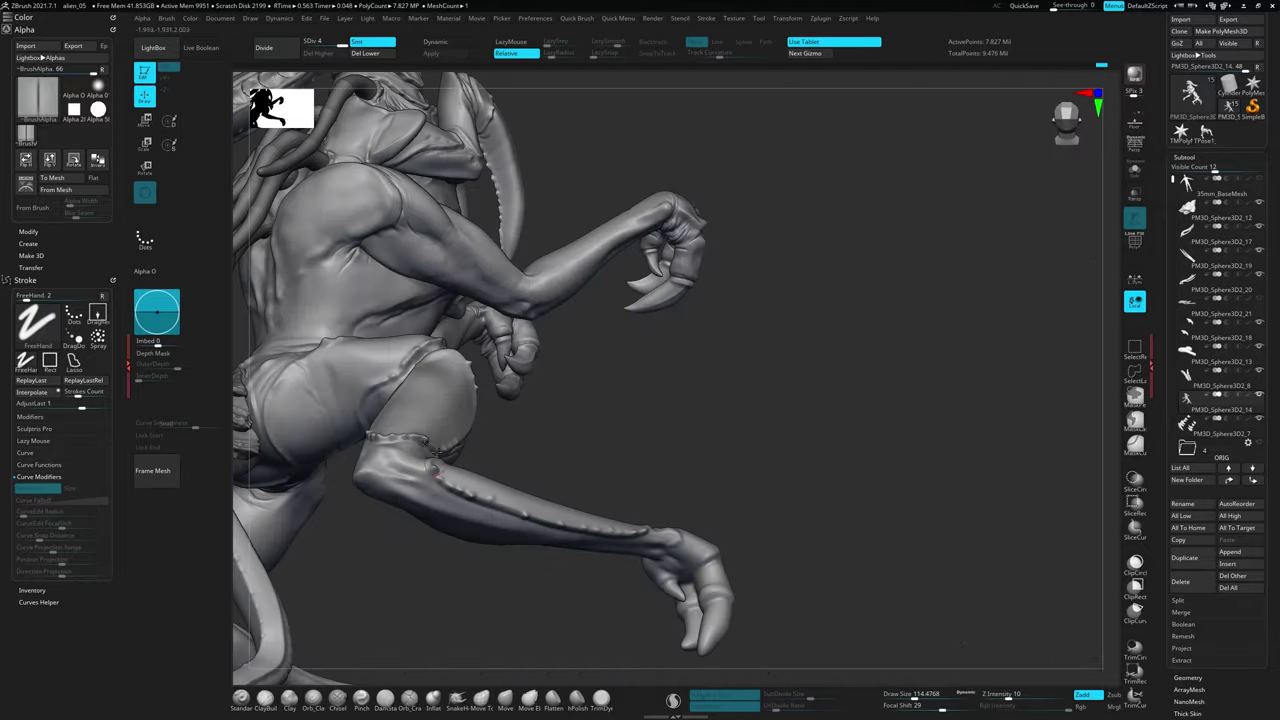
drag(437, 234, 412, 424)
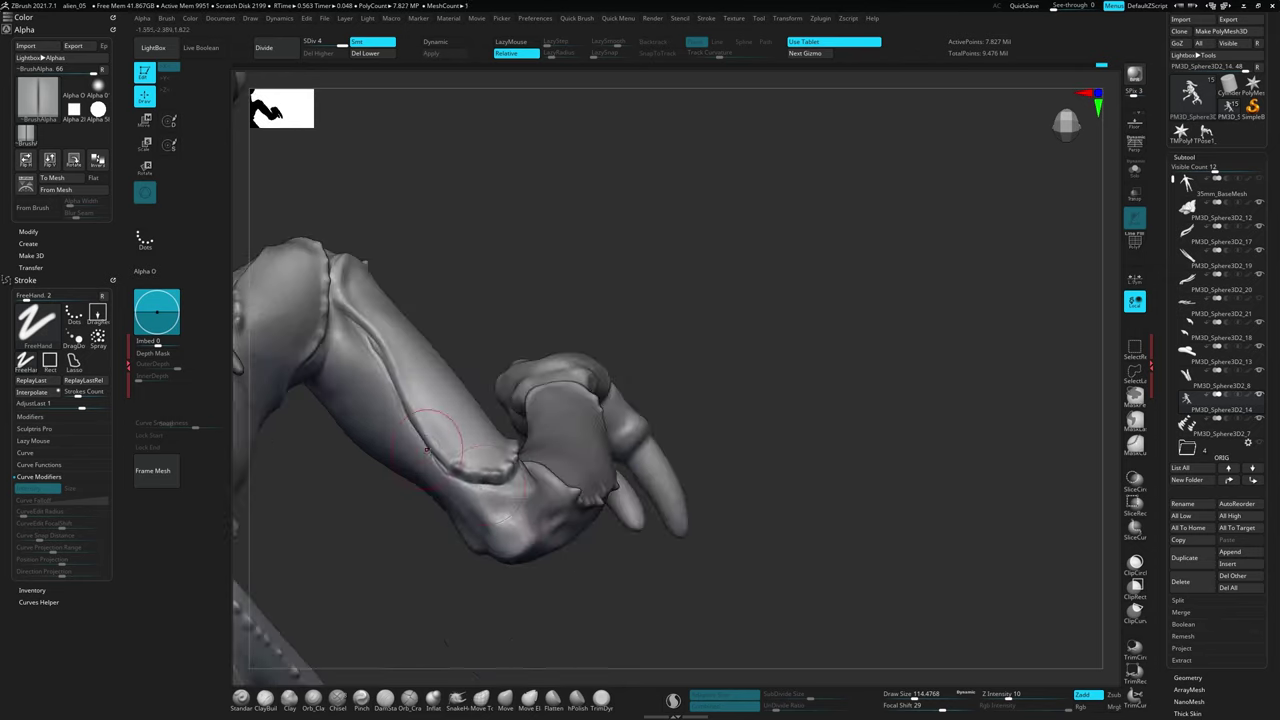
mouse_move(514, 392)
mouse_down()
mouse_move(543, 380)
mouse_move(733, 545)
mouse_up()
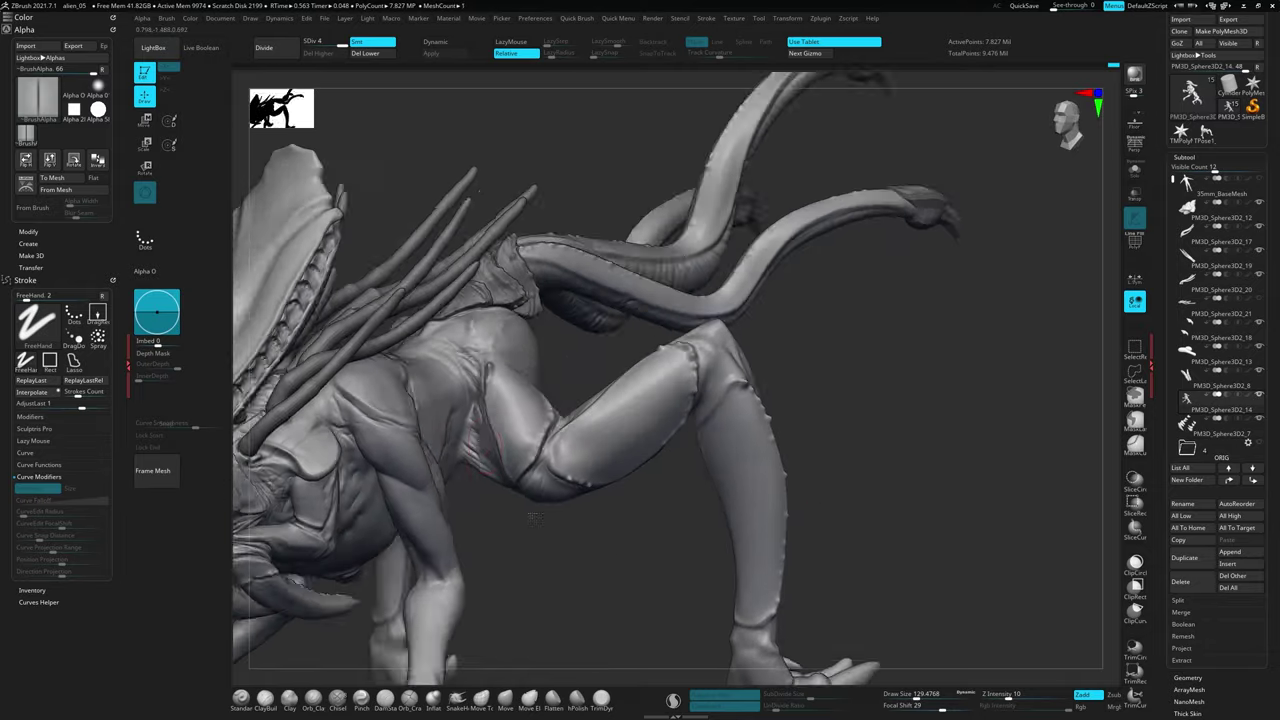
drag(839, 496, 371, 623)
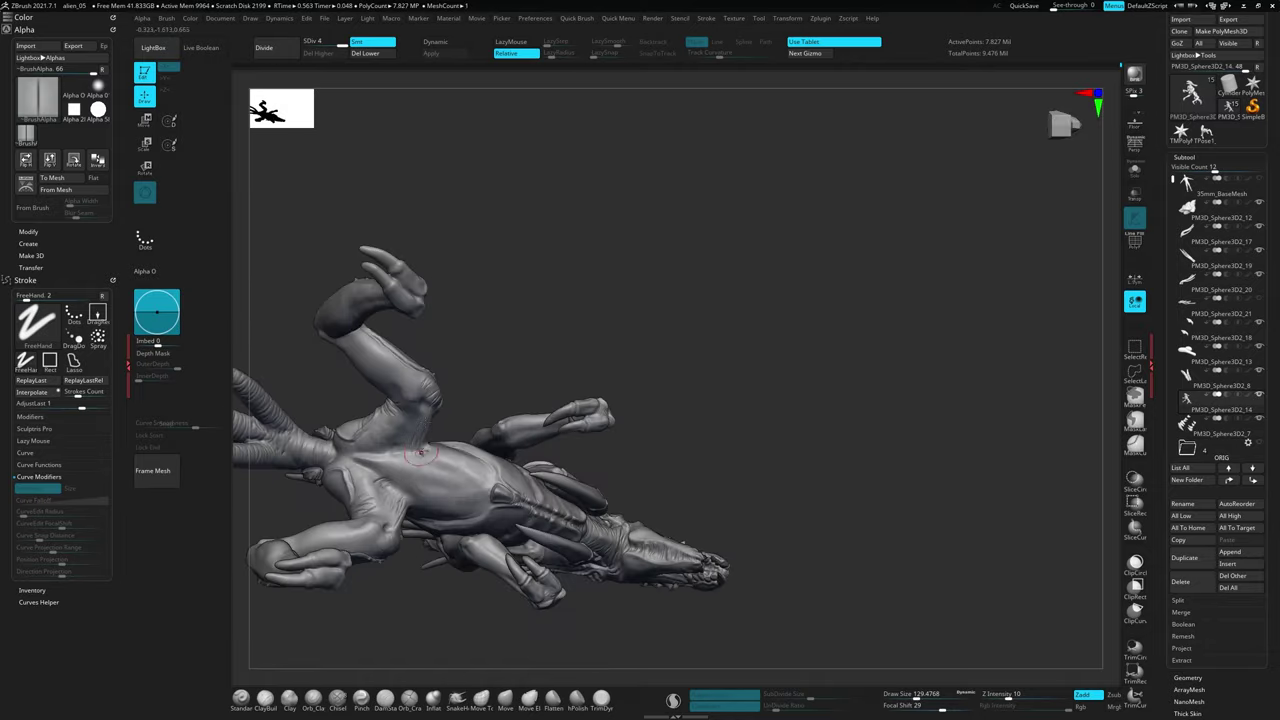
drag(397, 437, 445, 579)
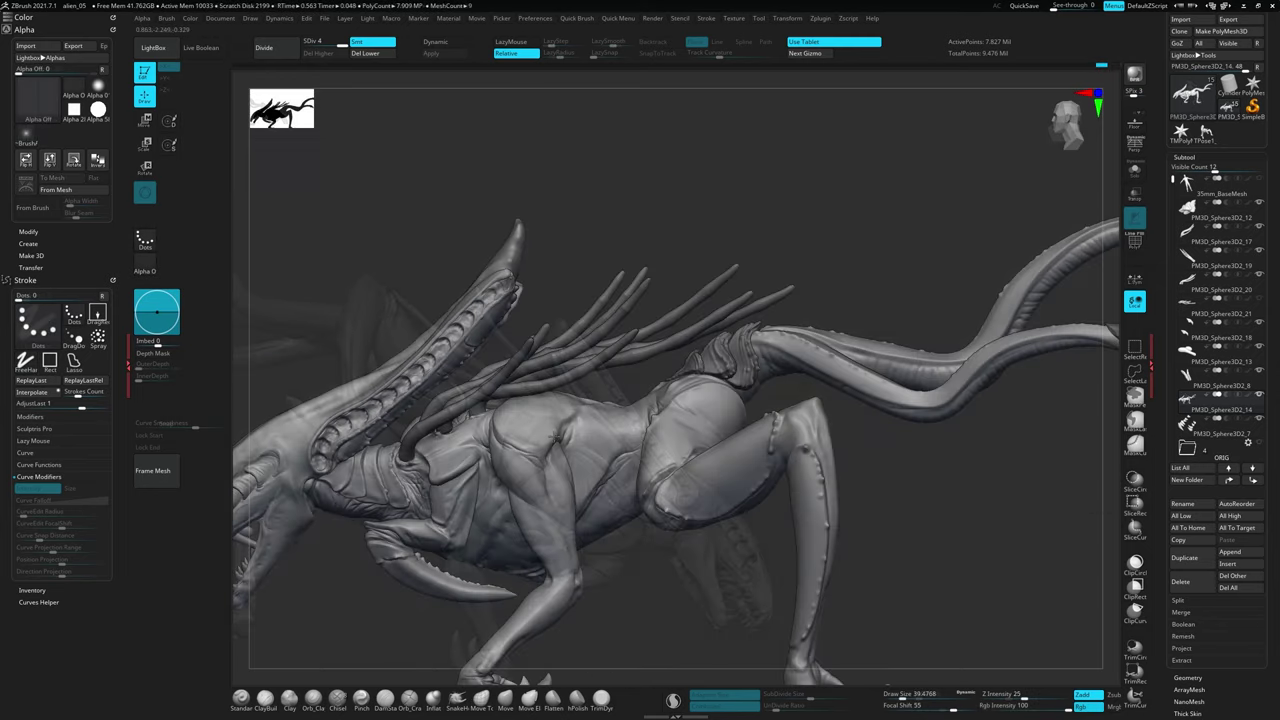
right_drag(560, 425, 578, 420)
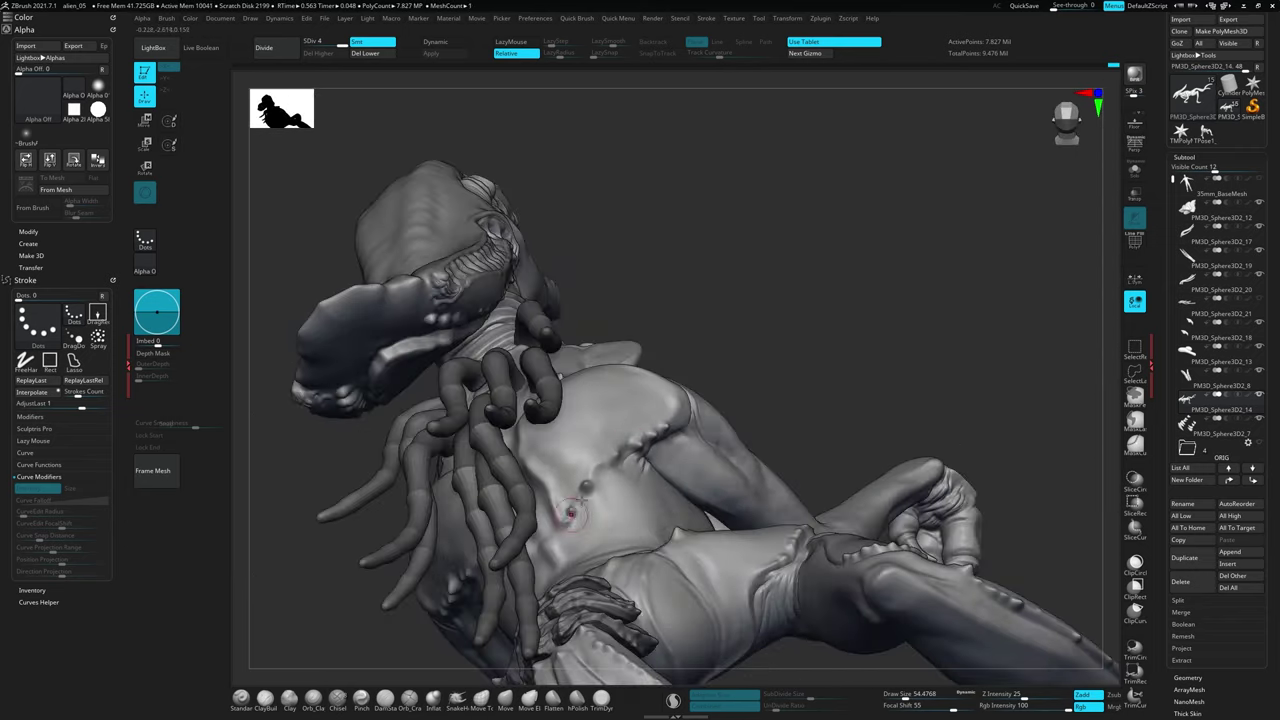
drag(790, 560, 607, 428)
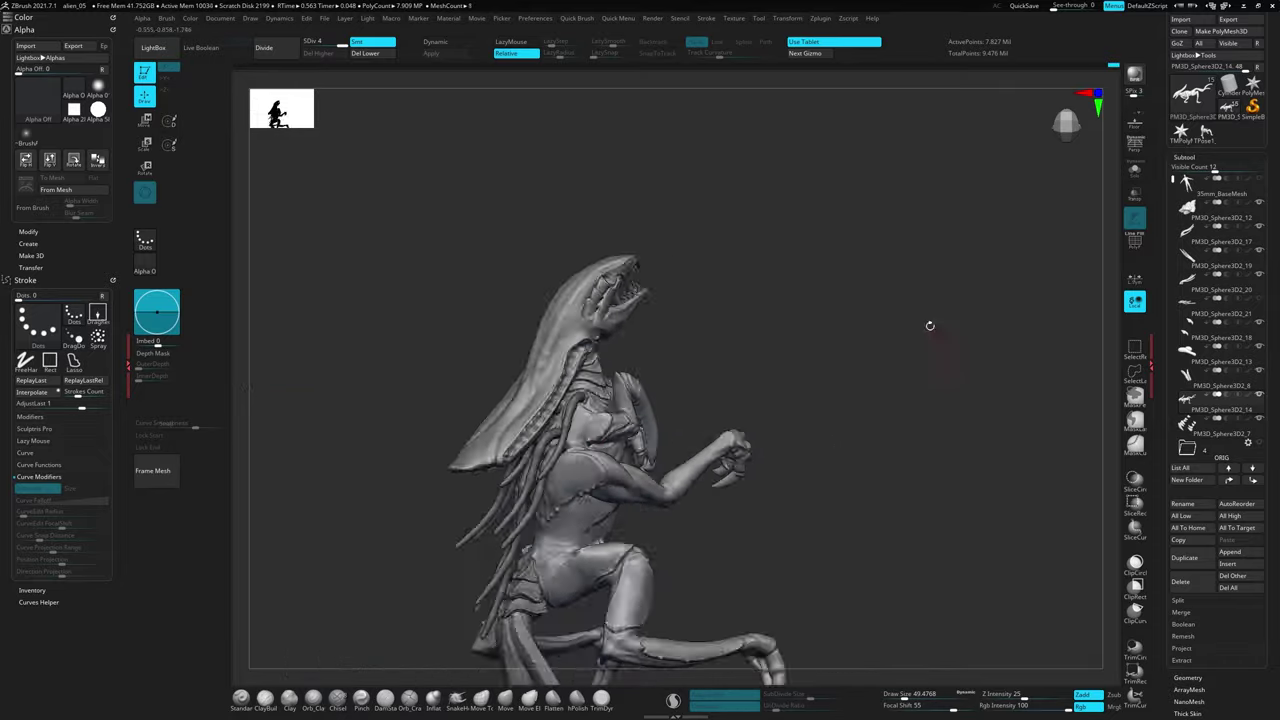
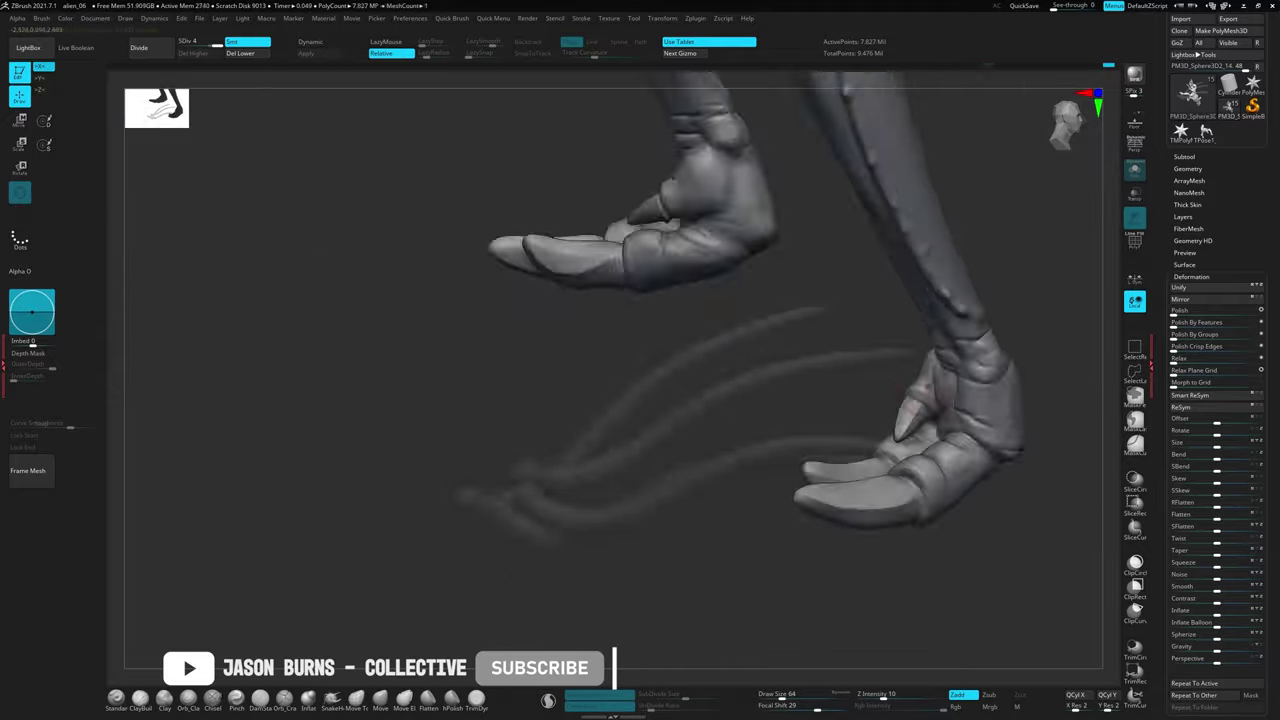
Orbit the view around the soloed claw subtool beside the tentacles
drag(740, 189, 757, 255)
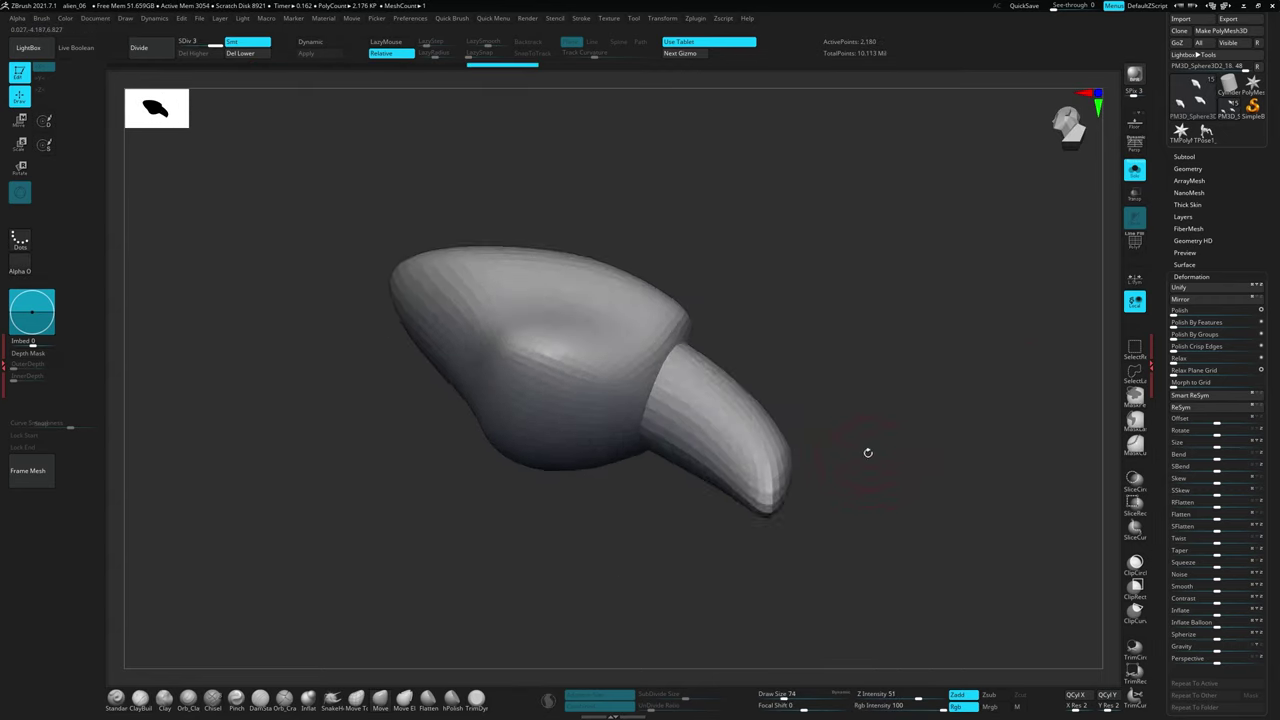
Angle the view on the claw and mirror-and-weld it into a matching pair
drag(765, 578, 975, 447)
key(b)
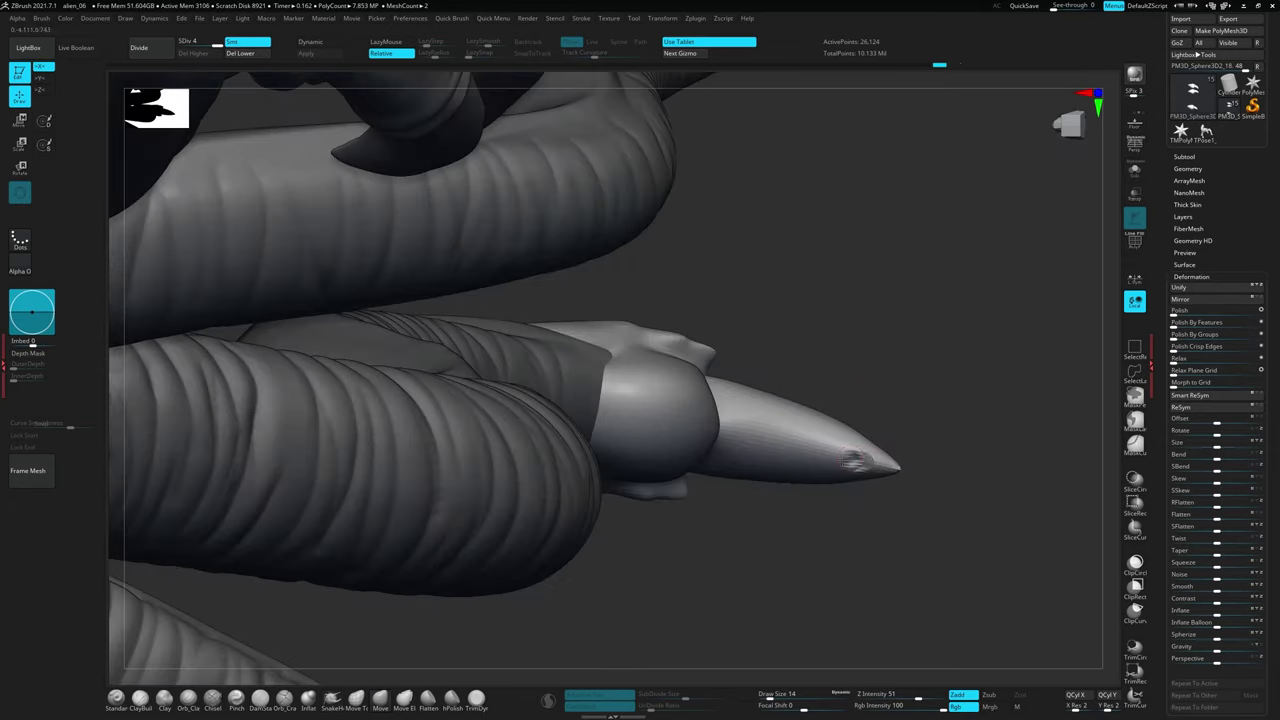
click(962, 486)
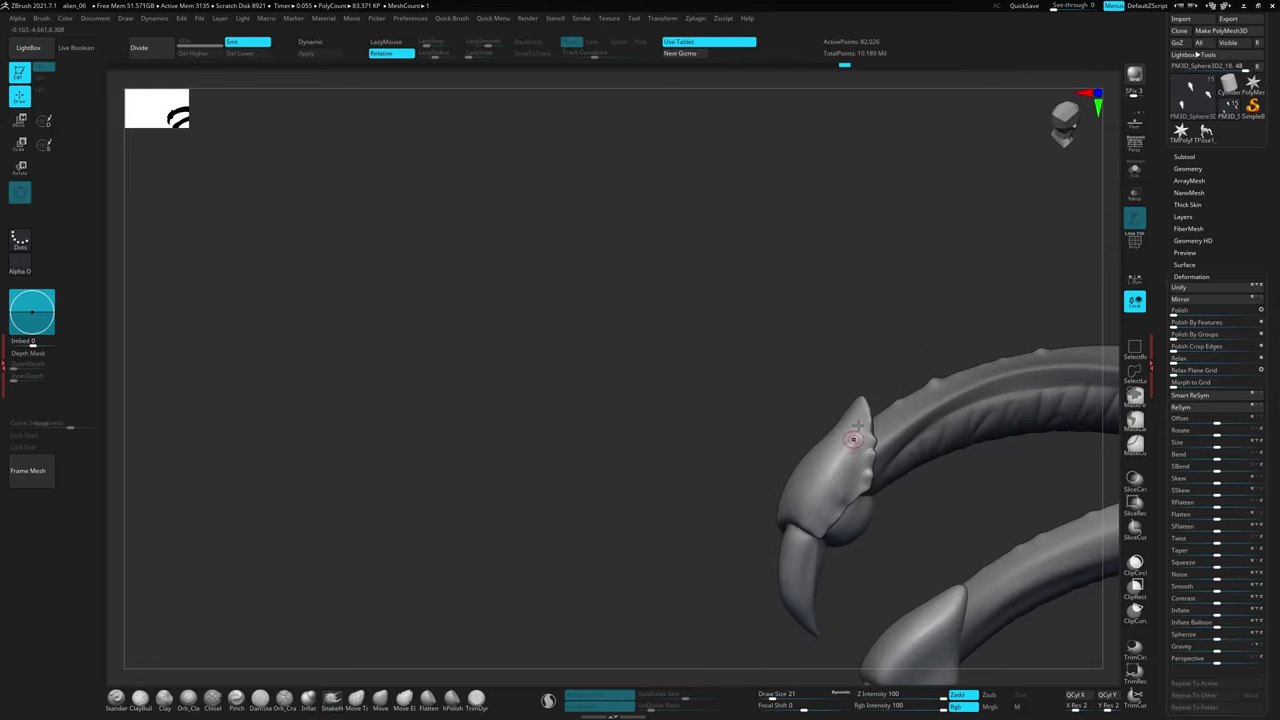
Bring up the brush picker while working on the alien_07 disc base
key(b)
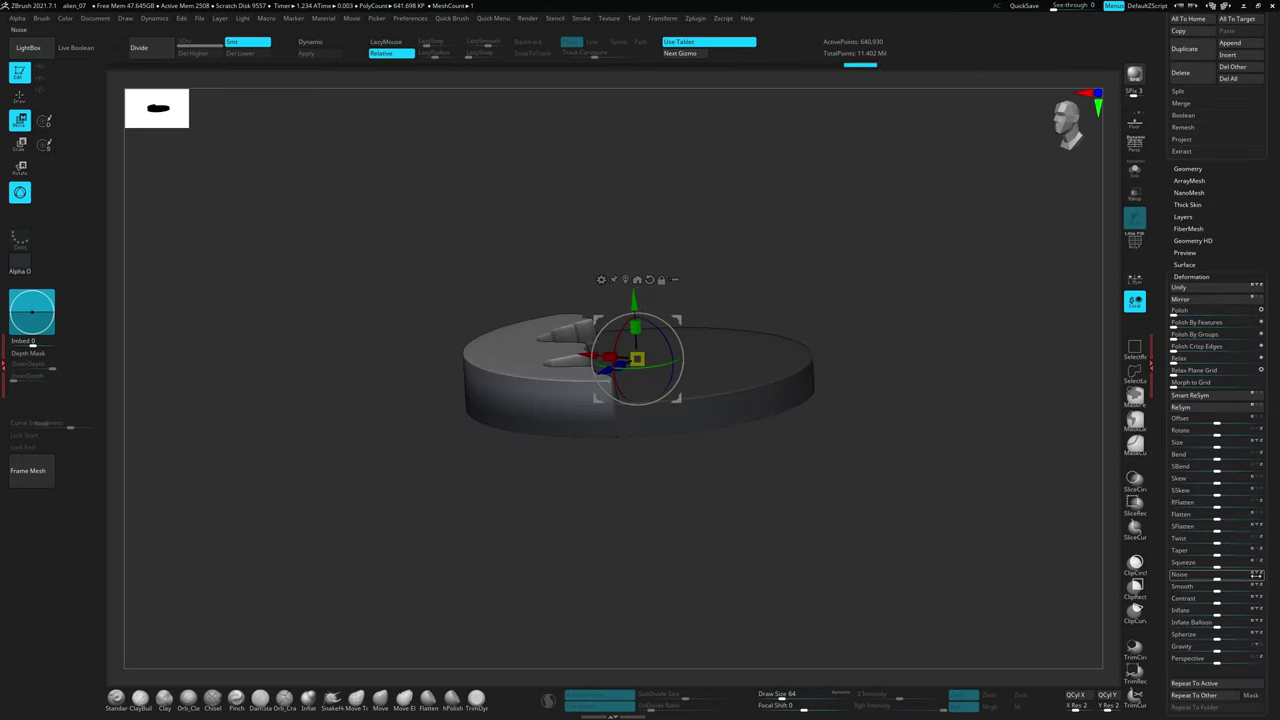
Orbit to look down on the flat disc base in perspective
drag(664, 246, 670, 312)
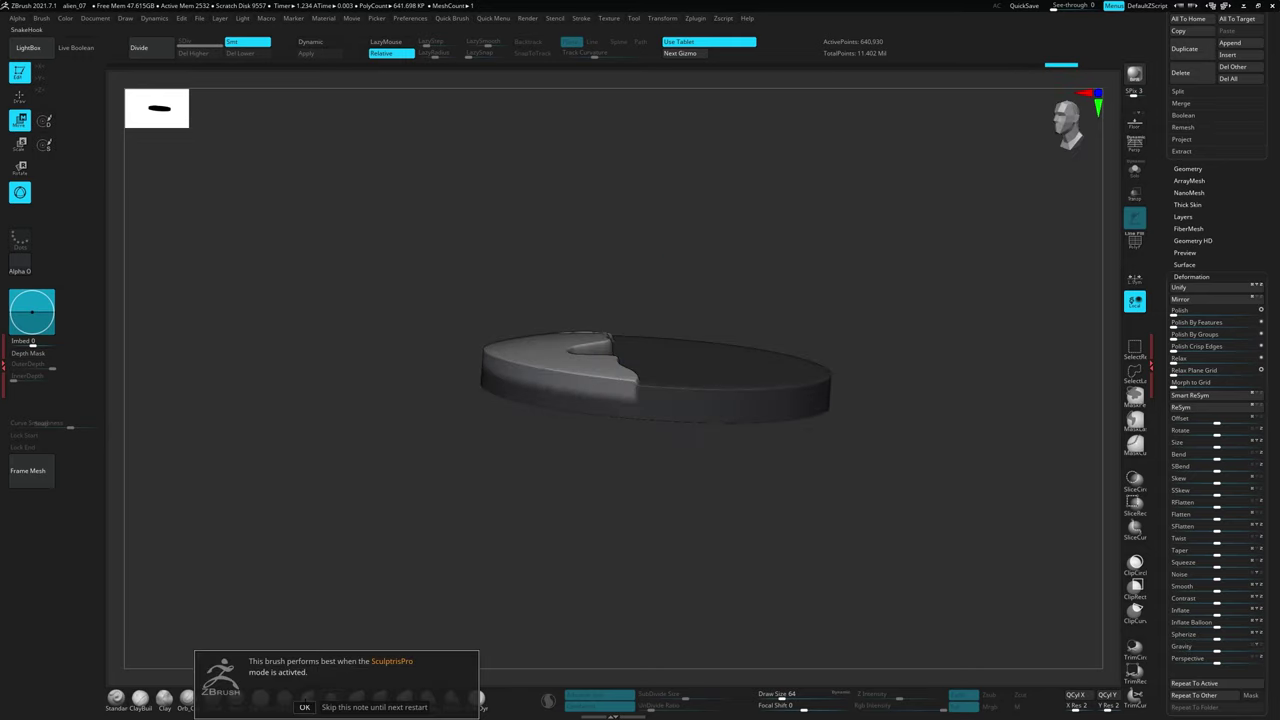
drag(794, 262, 815, 476)
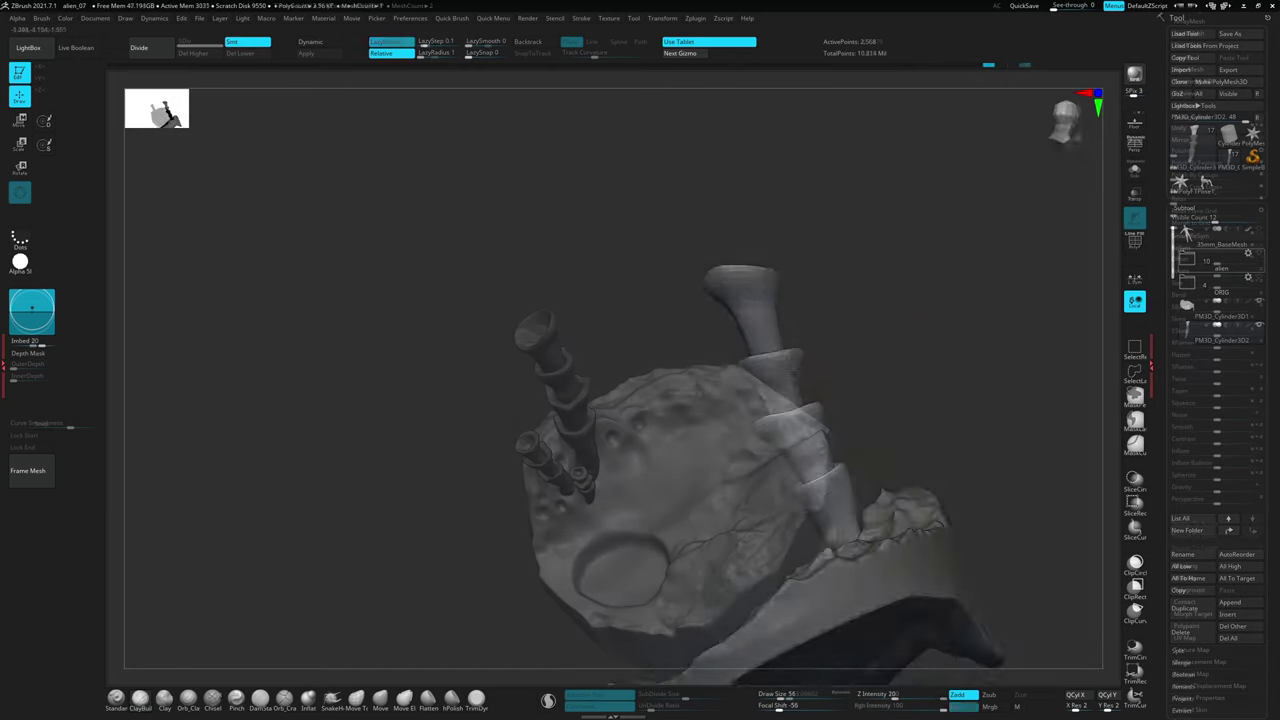
Orbit around the rock base and zoom in on its top surface
drag(689, 361, 873, 438)
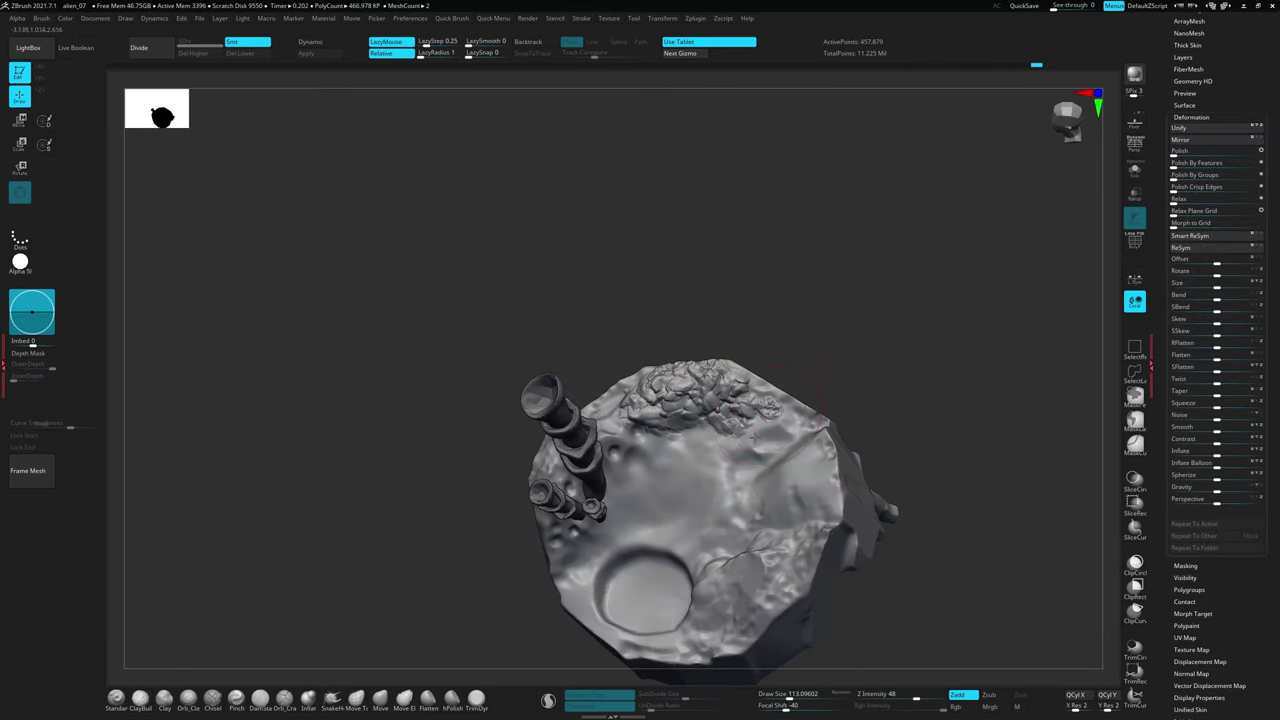
drag(743, 570, 700, 621)
drag(954, 505, 790, 472)
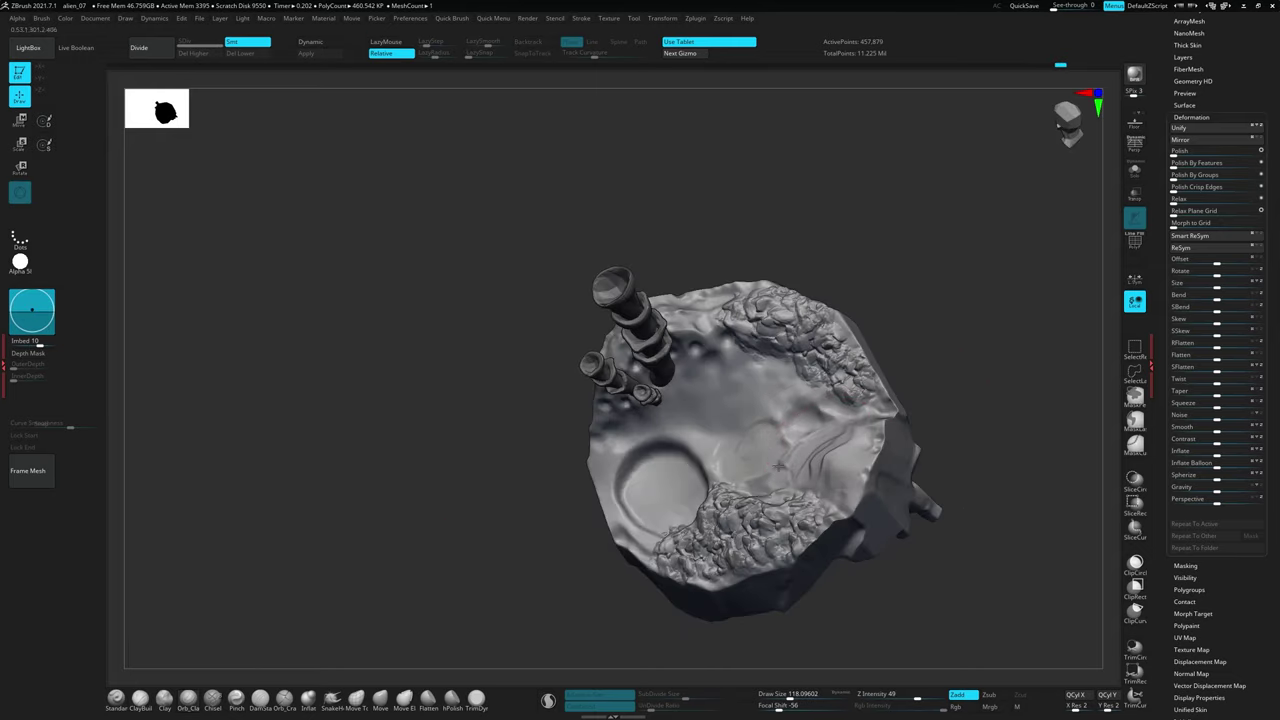
drag(783, 418, 946, 351)
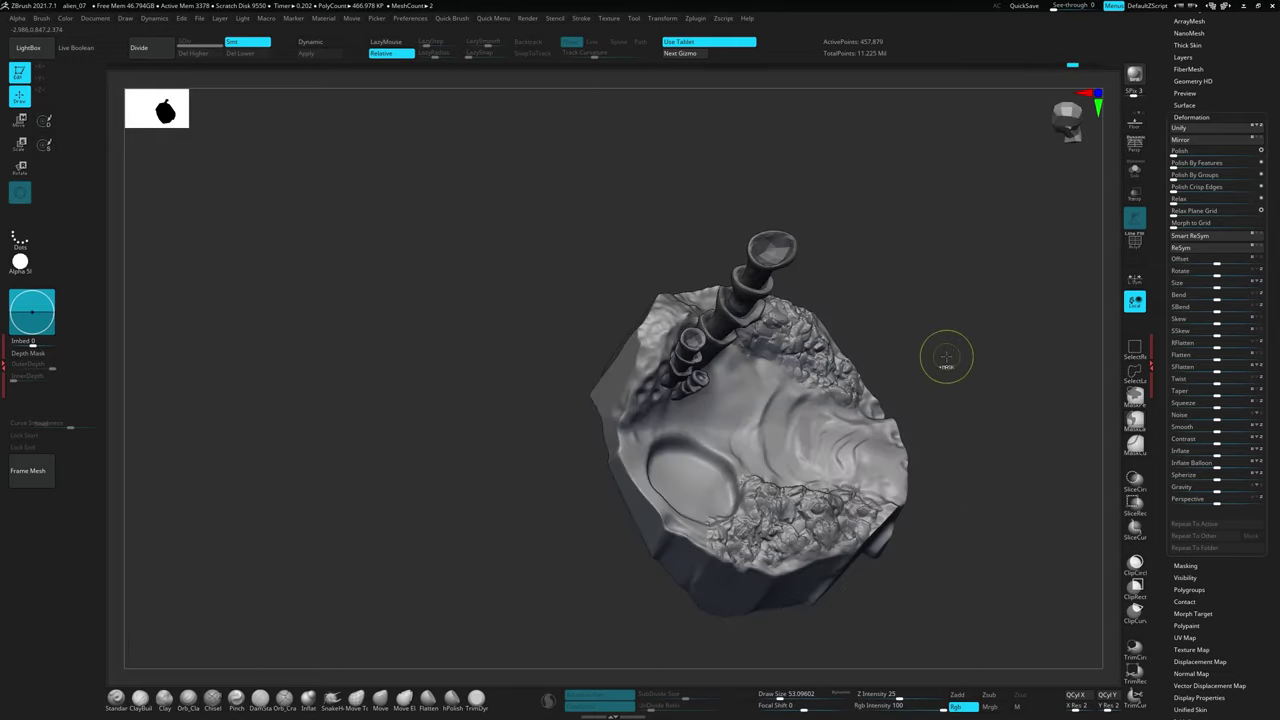
mouse_move(781, 459)
mouse_down()
mouse_move(494, 474)
mouse_move(708, 316)
mouse_up()
Isolate the rock by hiding the pillars and inspect it from tilted angles
key(ctrl+shift+s)
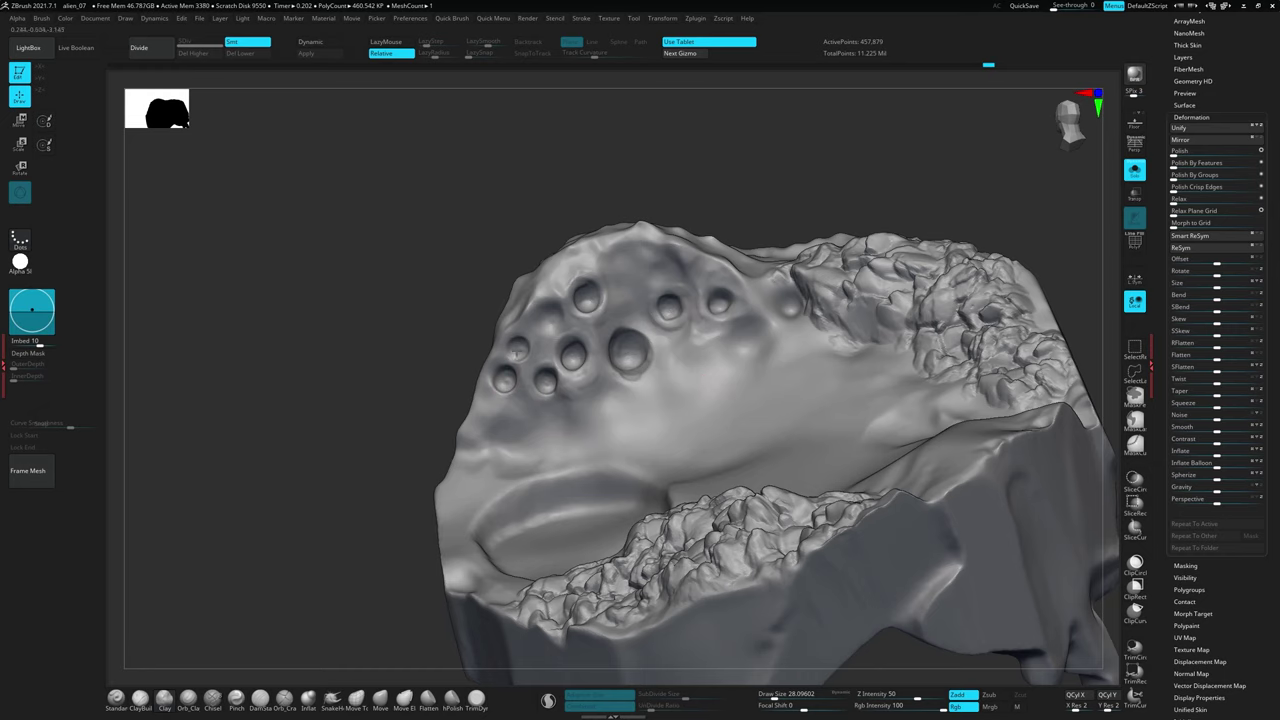
drag(777, 194, 742, 345)
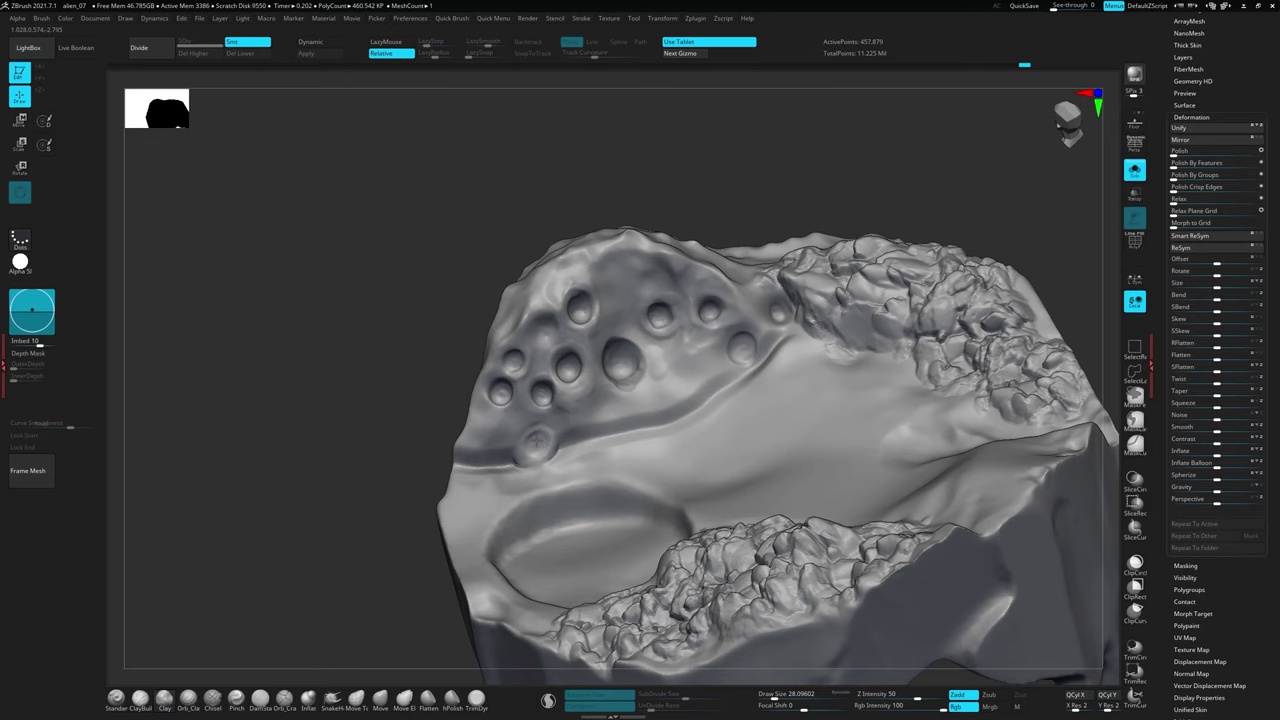
drag(745, 385, 857, 206)
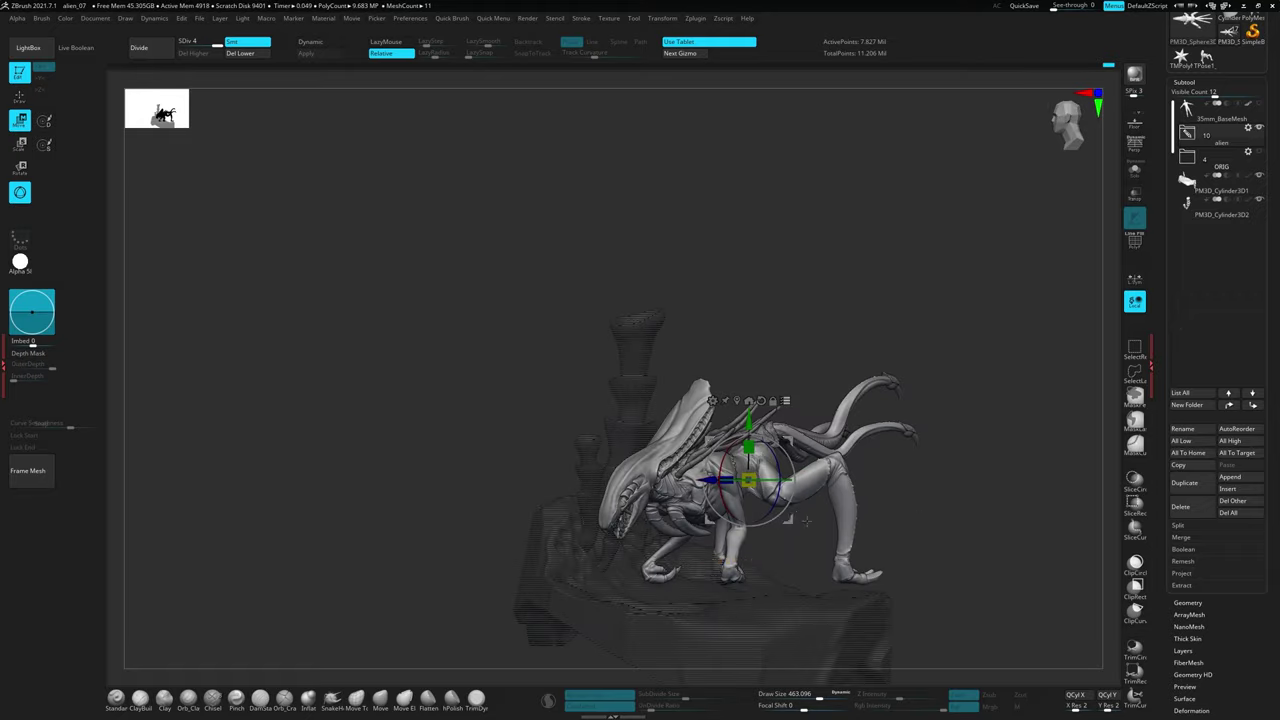
Mask the lower part of the alien-and-rock model
drag(941, 474, 1060, 480)
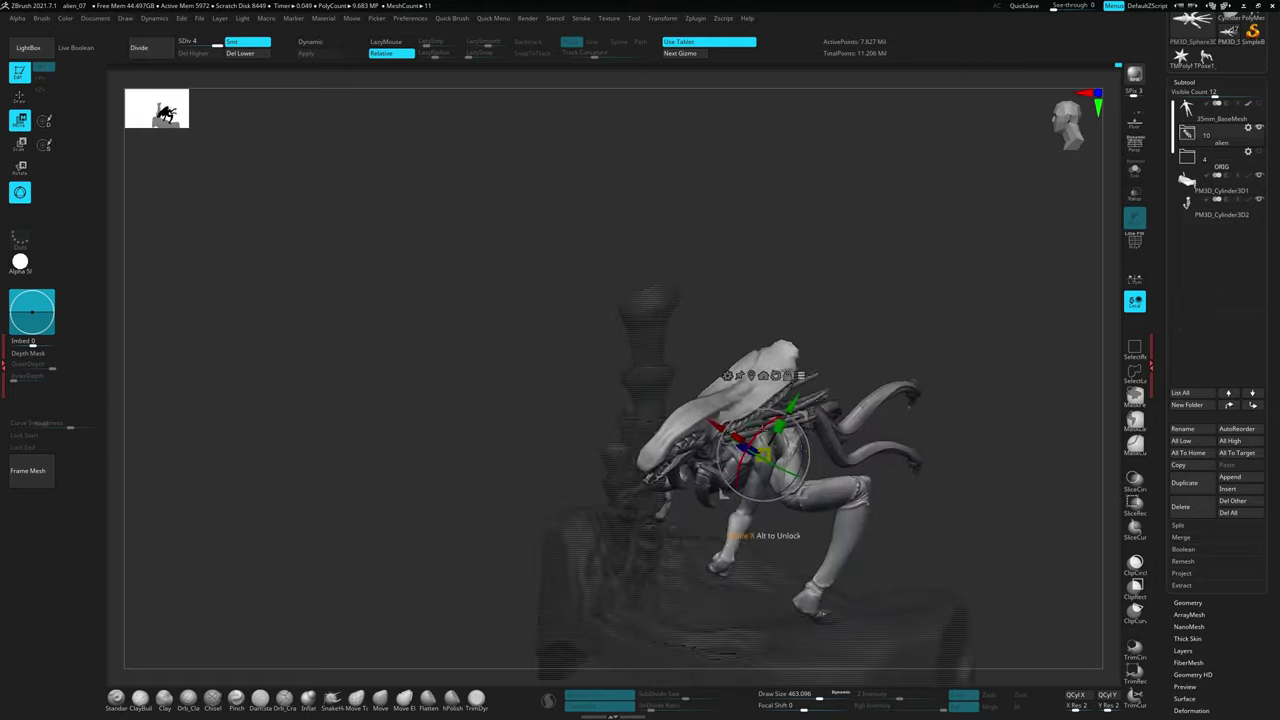
mouse_move(766, 505)
mouse_down()
mouse_move(981, 455)
mouse_move(1043, 300)
mouse_move(976, 487)
mouse_up()
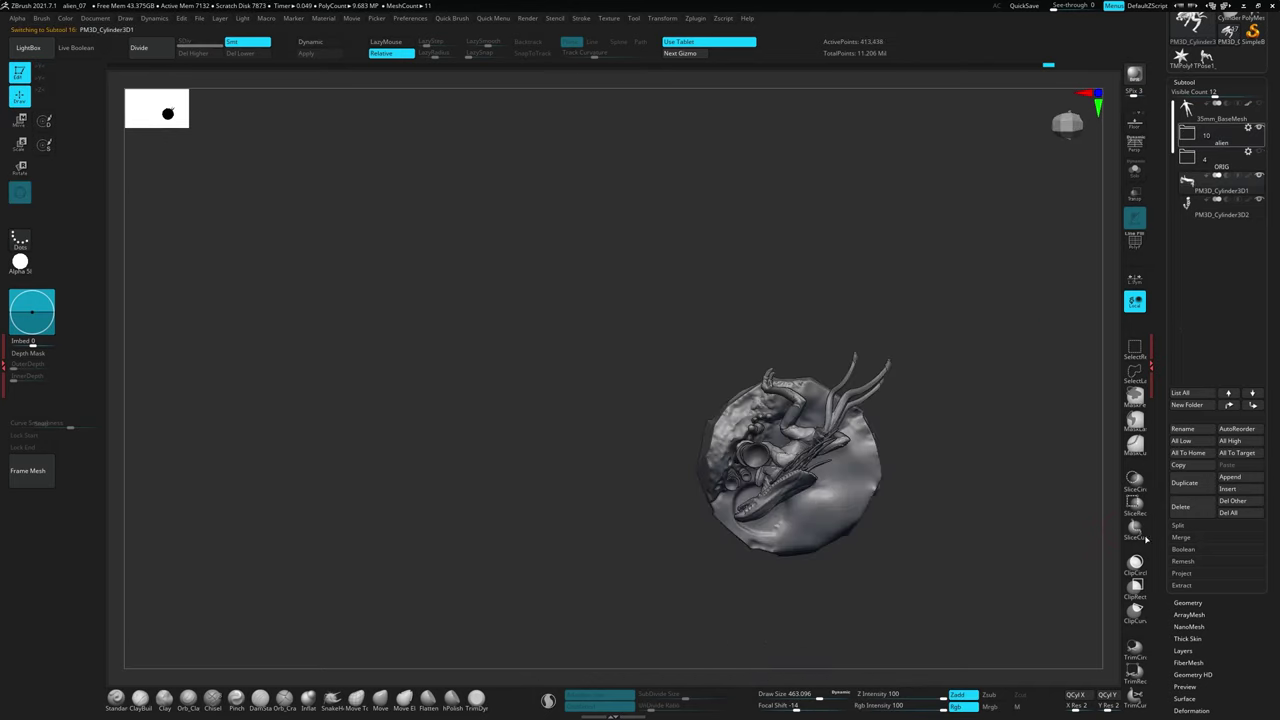
ctrl+drag(972, 590, 682, 605)
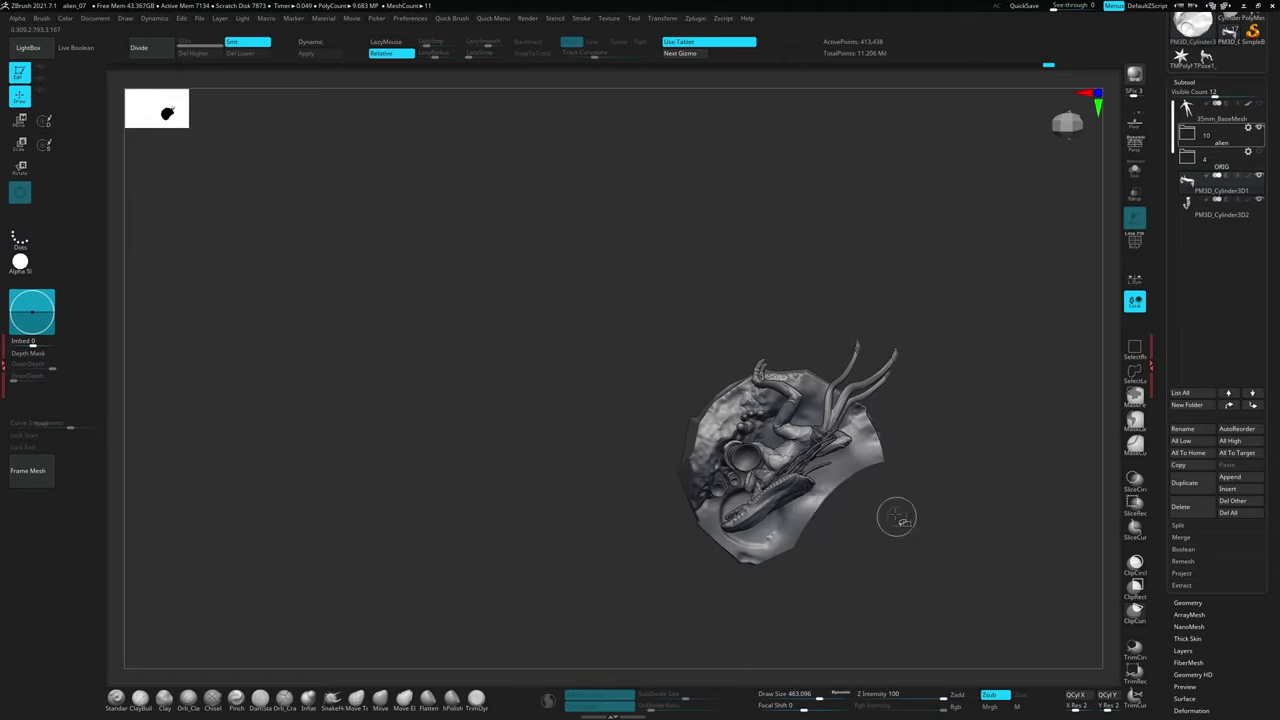
Review the masked diorama from top-down and three-quarter angles
drag(947, 570, 962, 566)
mouse_move(1000, 508)
mouse_down()
mouse_move(937, 517)
mouse_move(799, 589)
mouse_up()
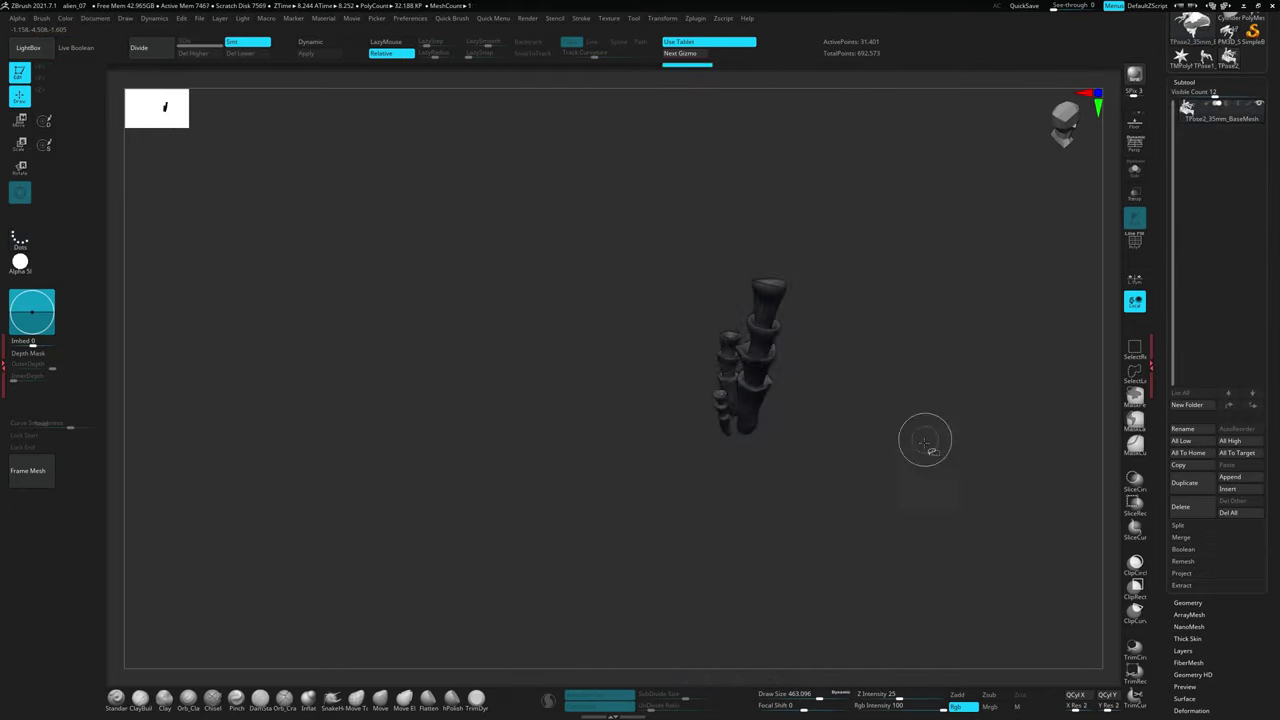
mouse_move(984, 456)
mouse_down()
mouse_move(806, 309)
mouse_move(1014, 514)
mouse_move(928, 320)
mouse_move(958, 449)
mouse_move(990, 400)
mouse_move(1010, 320)
mouse_move(1000, 500)
mouse_move(1034, 329)
mouse_move(894, 391)
mouse_up()
key(w)
key(q)
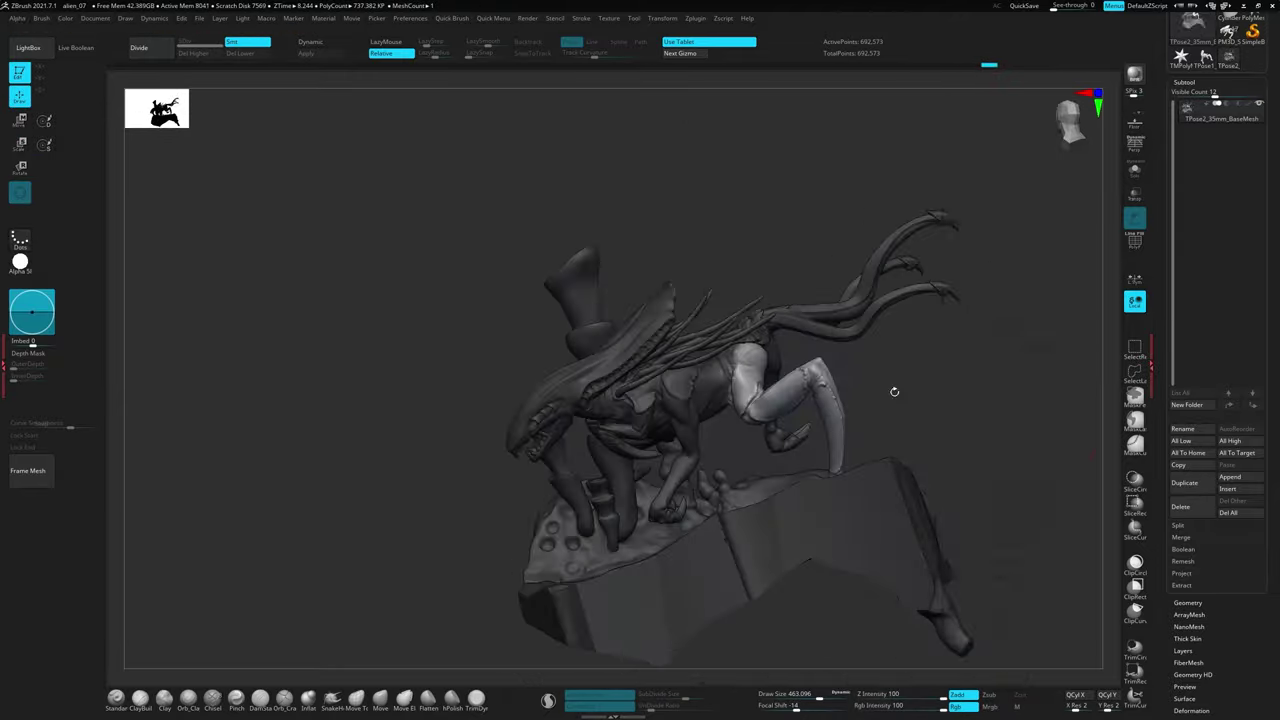
Set a Rotate transpose line along the thigh to swing the hind leg
key(r)
drag(970, 361, 851, 409)
drag(997, 401, 900, 420)
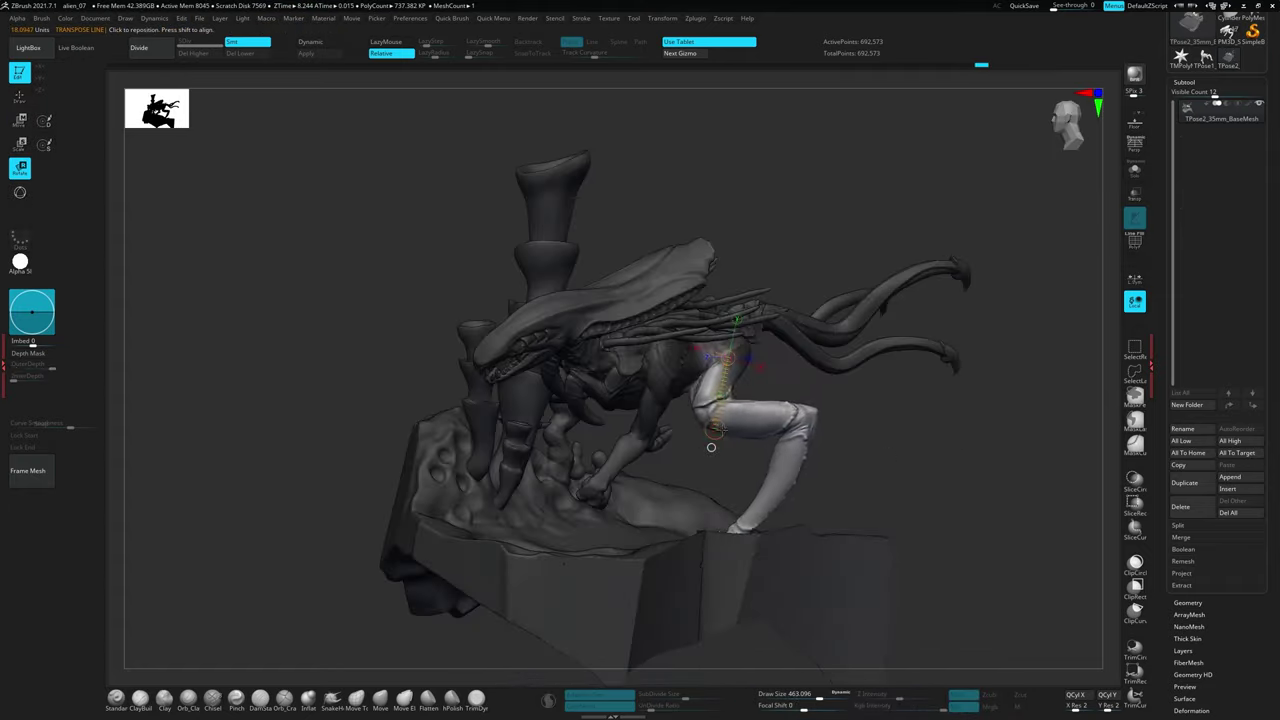
mouse_move(734, 446)
mouse_down()
mouse_move(700, 437)
mouse_move(937, 443)
mouse_up()
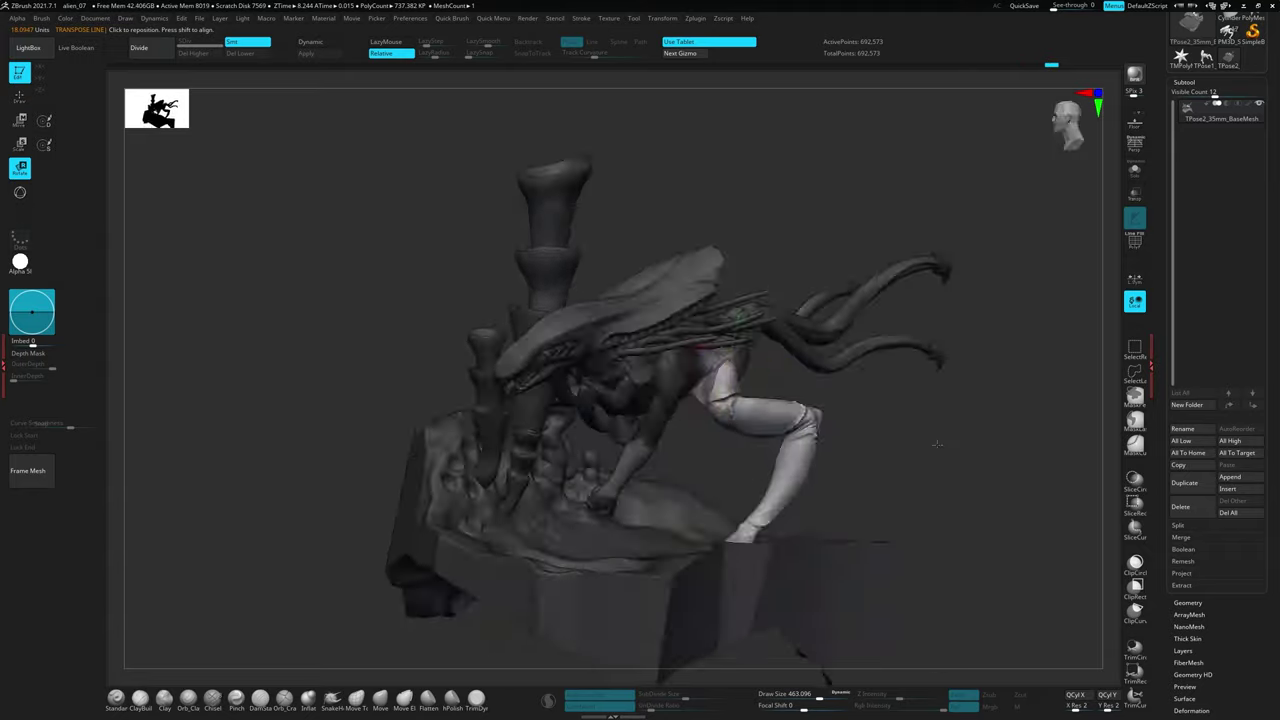
mouse_move(741, 441)
mouse_down()
mouse_move(820, 418)
mouse_move(963, 517)
mouse_up()
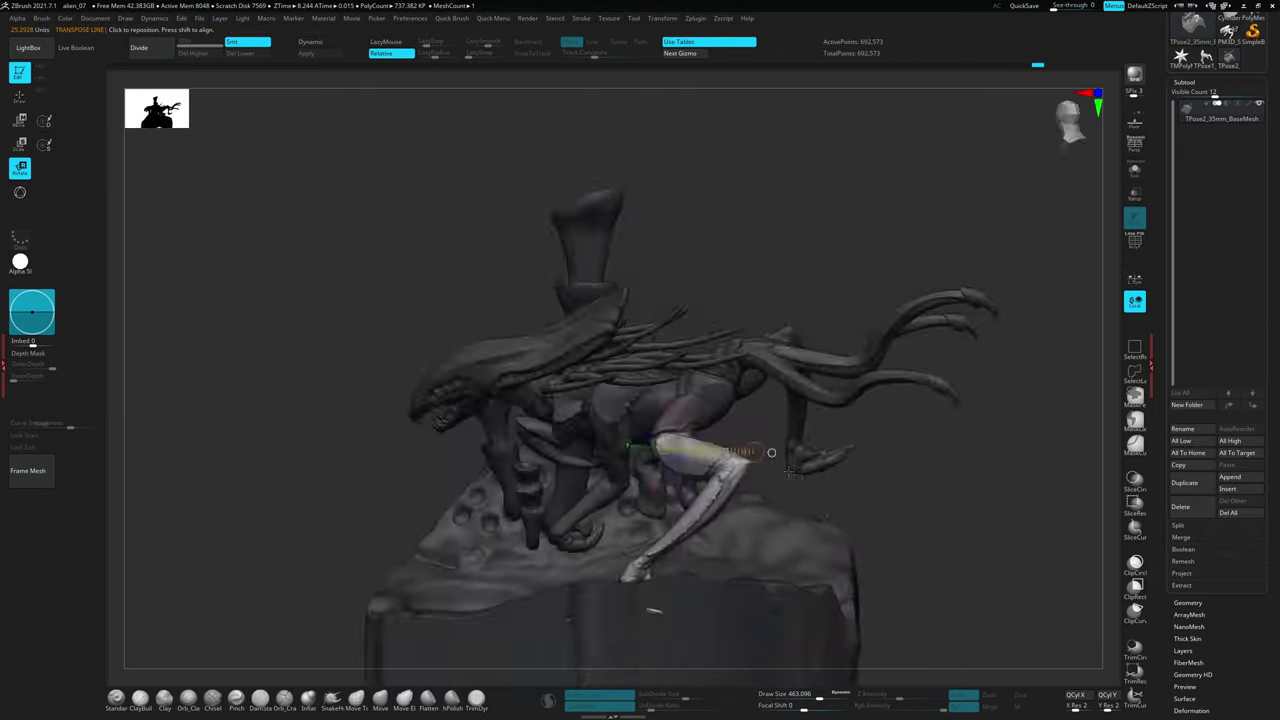
drag(639, 478, 787, 465)
mouse_move(871, 505)
mouse_down()
mouse_move(908, 472)
mouse_move(980, 450)
mouse_up()
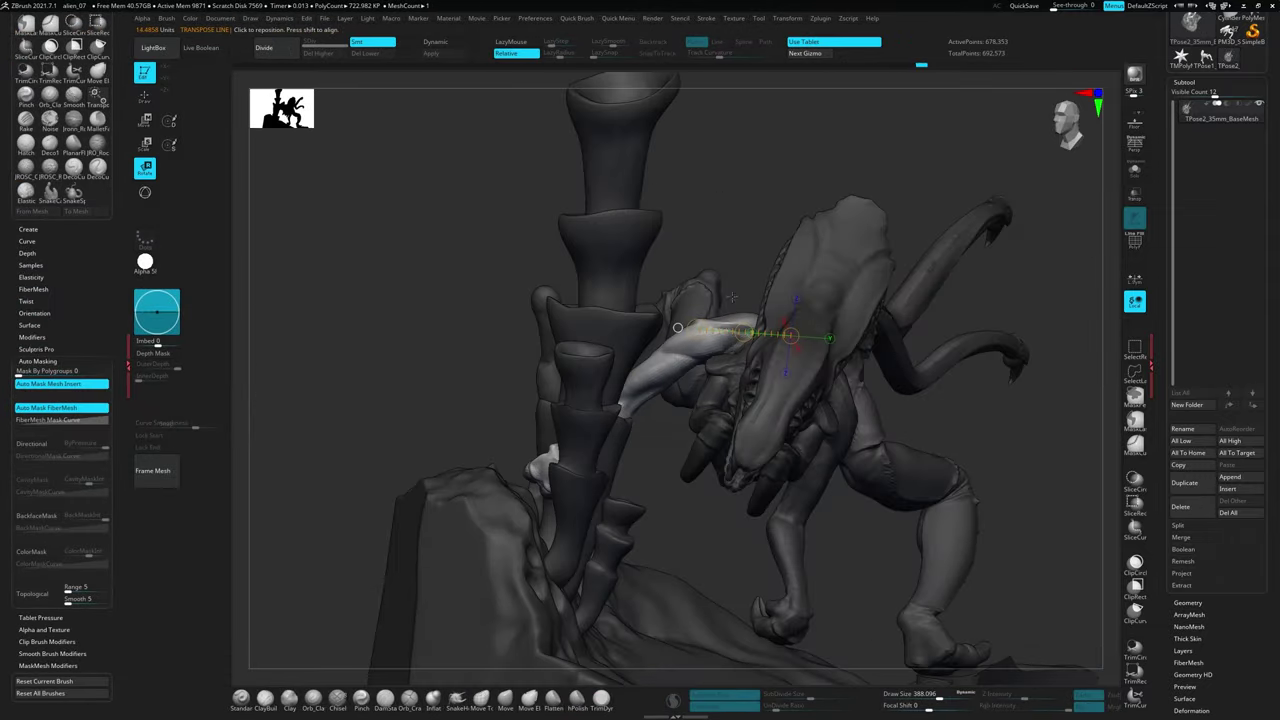
Rotate the unmasked arm by about -17.7 degrees toward the pillar
key(w)
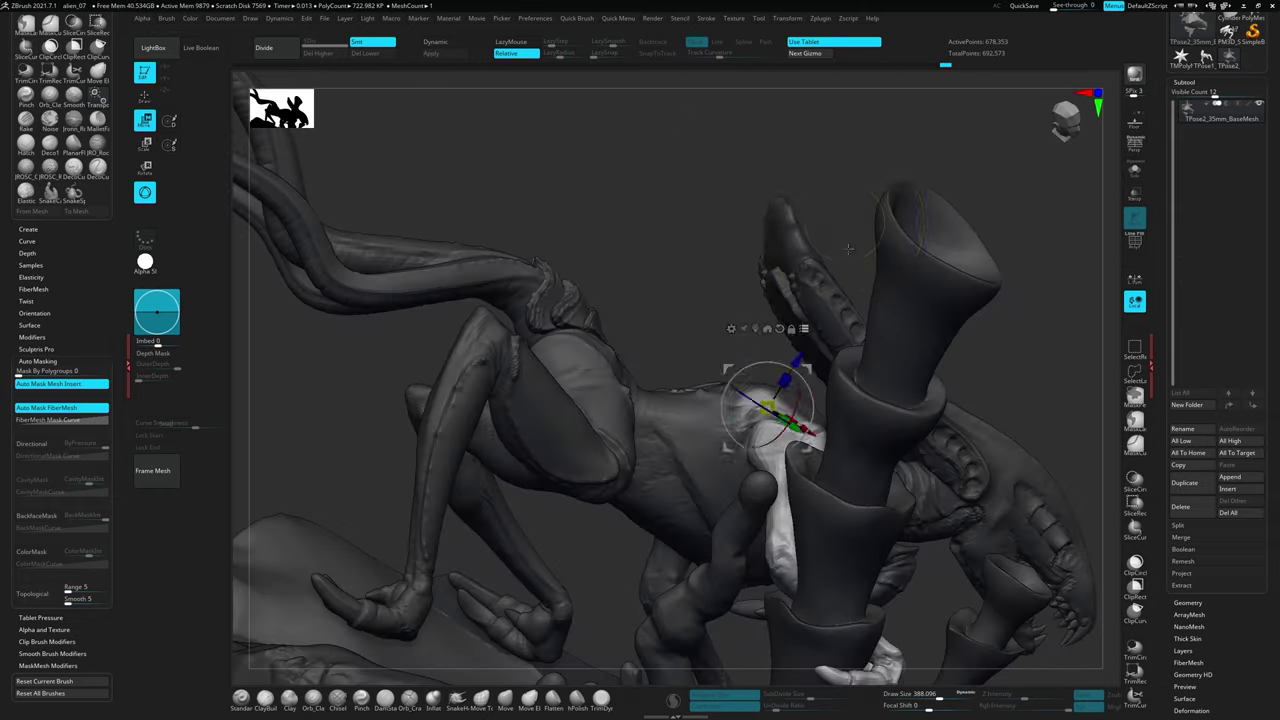
key(w)
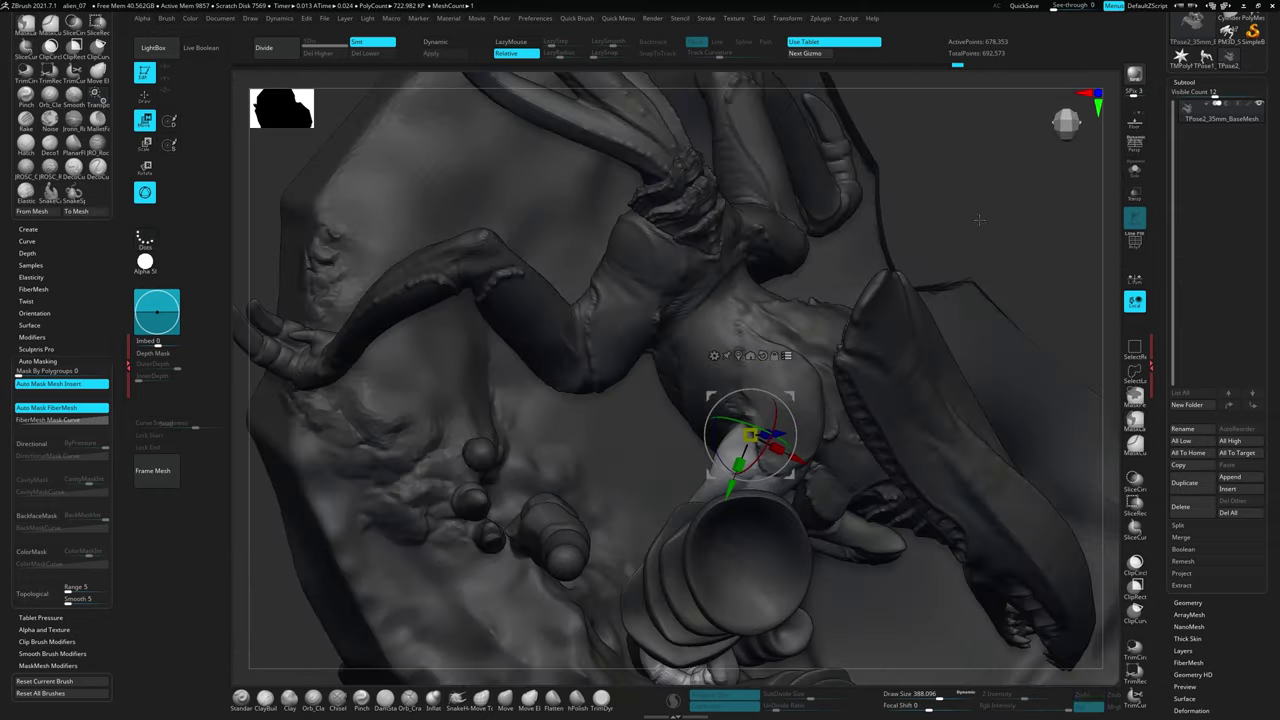
drag(790, 410, 798, 452)
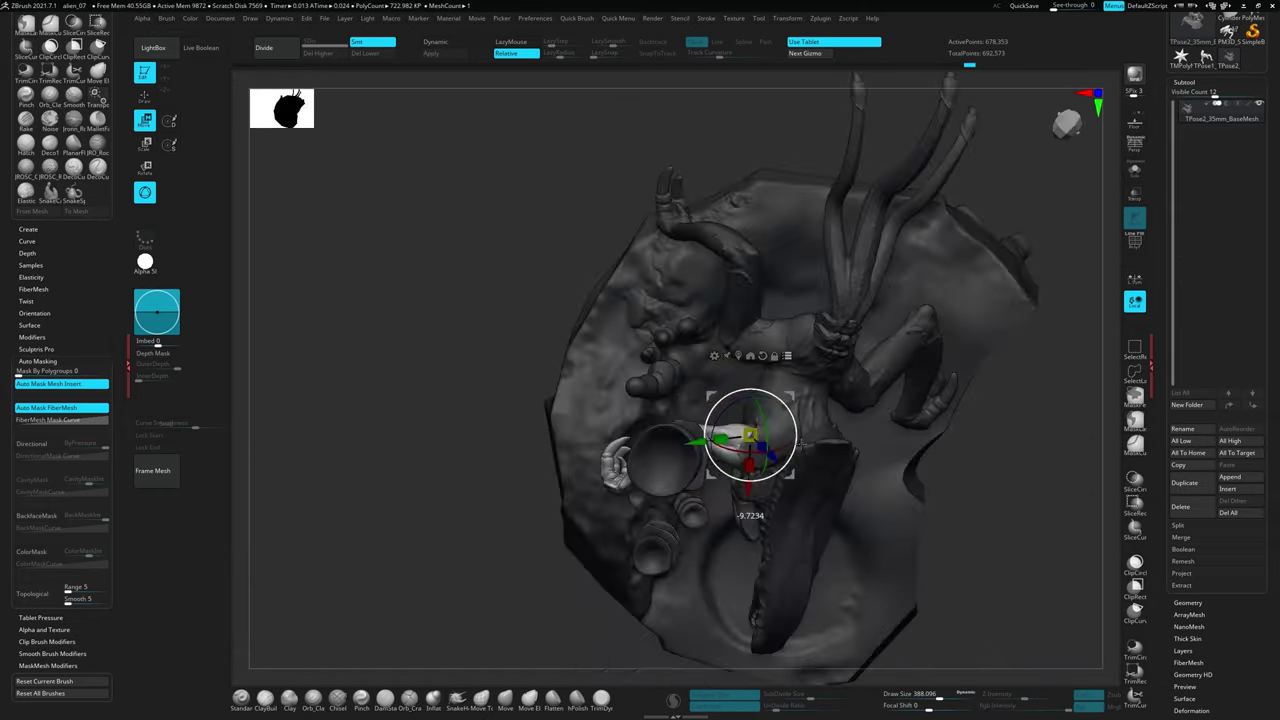
key(q)
mouse_move(966, 529)
mouse_down()
mouse_move(882, 391)
mouse_move(960, 550)
mouse_move(900, 420)
mouse_up()
Check the crouching pose from above, below and upright angles
key(r)
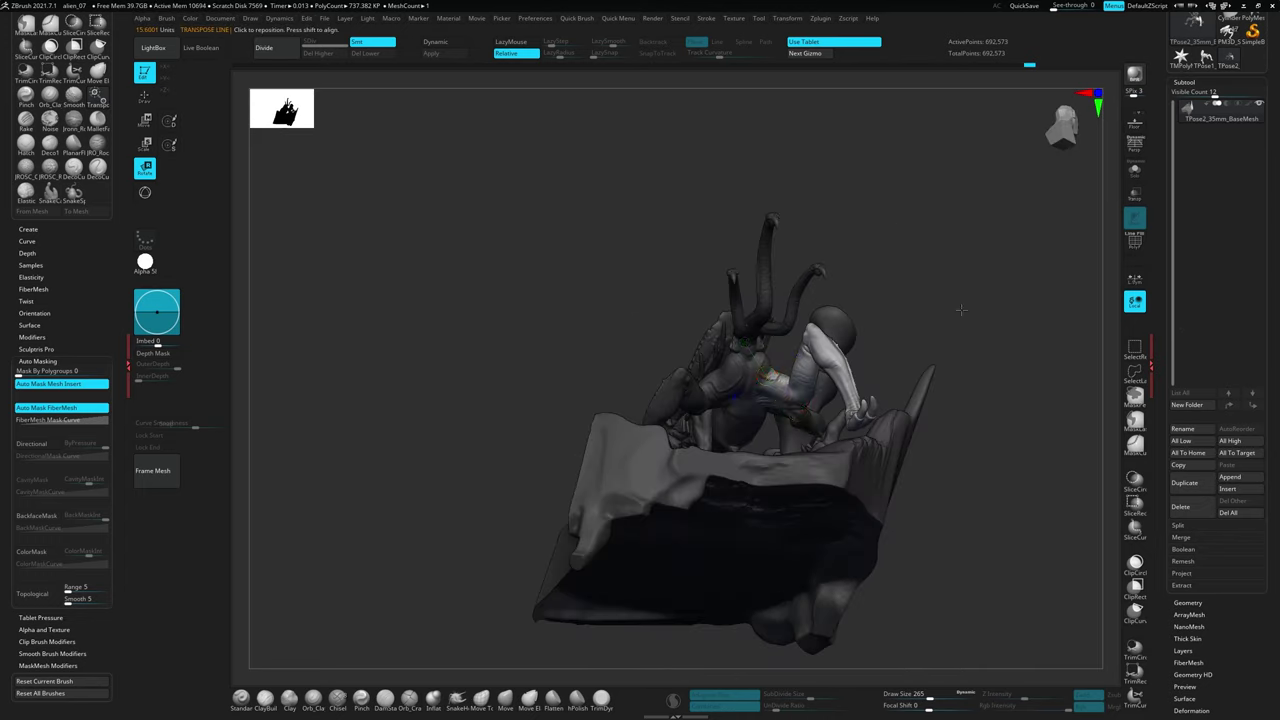
drag(804, 428, 684, 402)
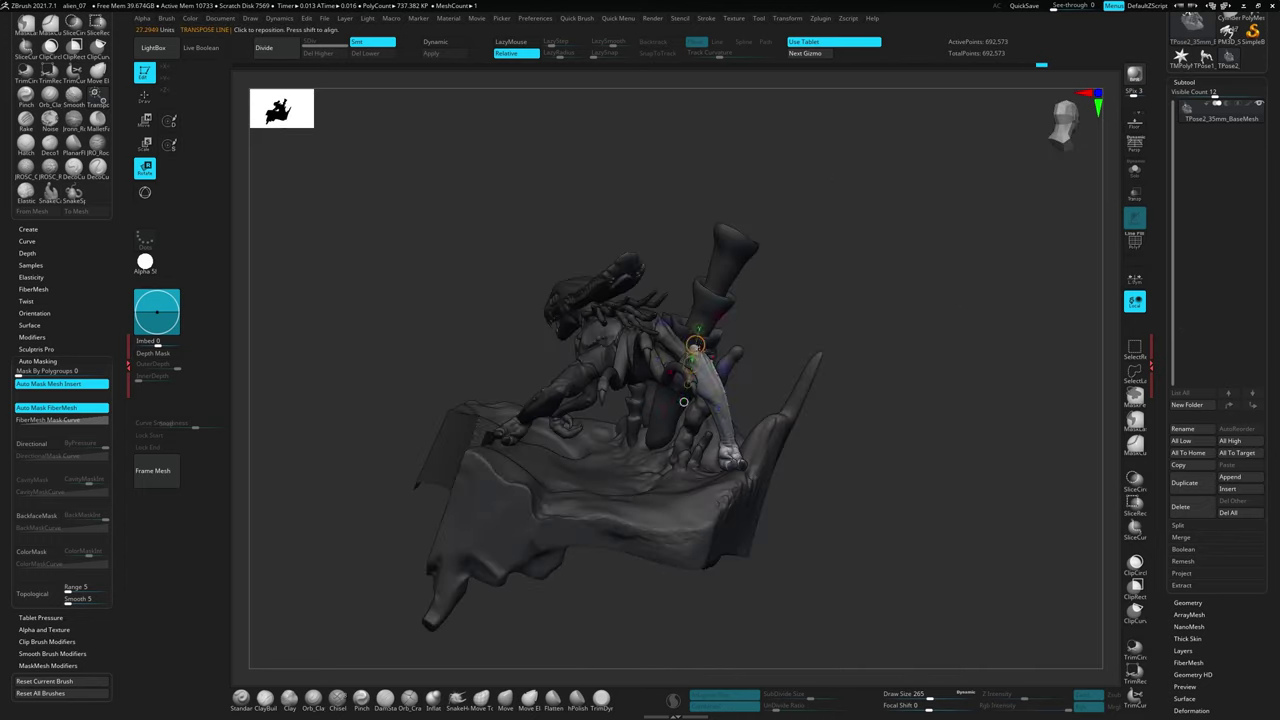
mouse_move(860, 480)
mouse_down()
mouse_move(988, 526)
mouse_move(790, 443)
mouse_move(982, 394)
mouse_move(926, 405)
mouse_up()
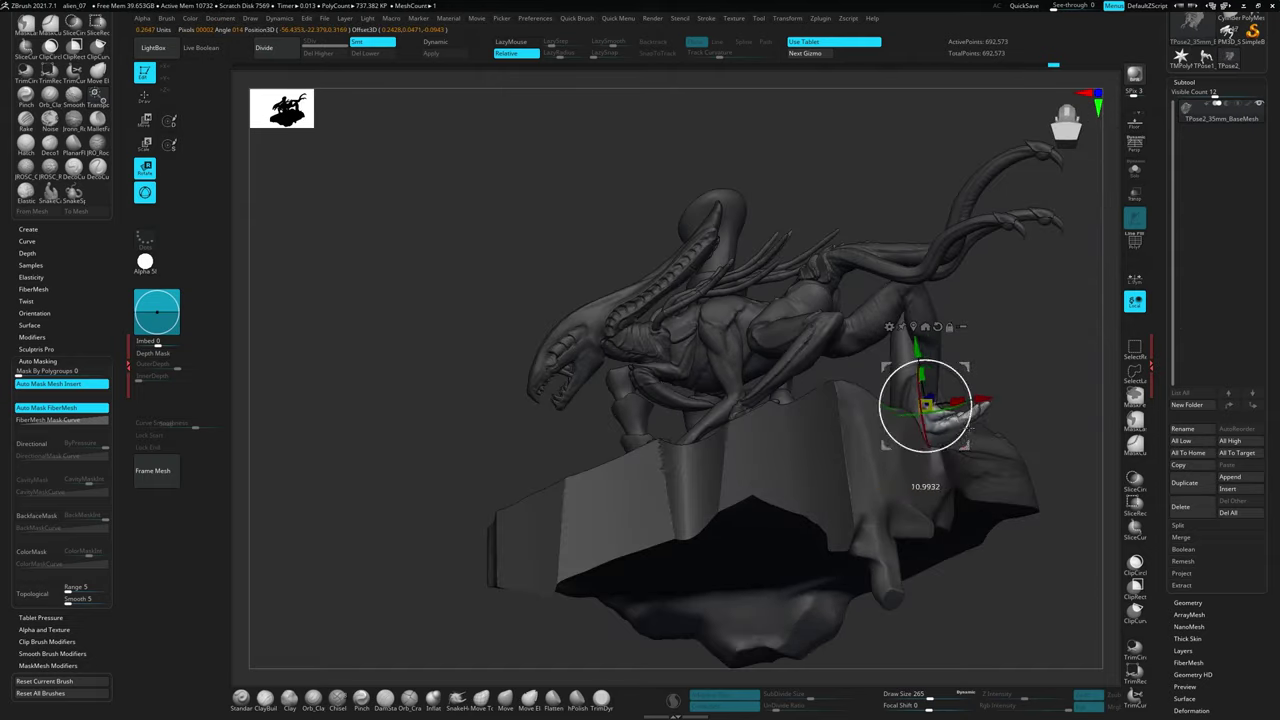
drag(1042, 421, 1007, 531)
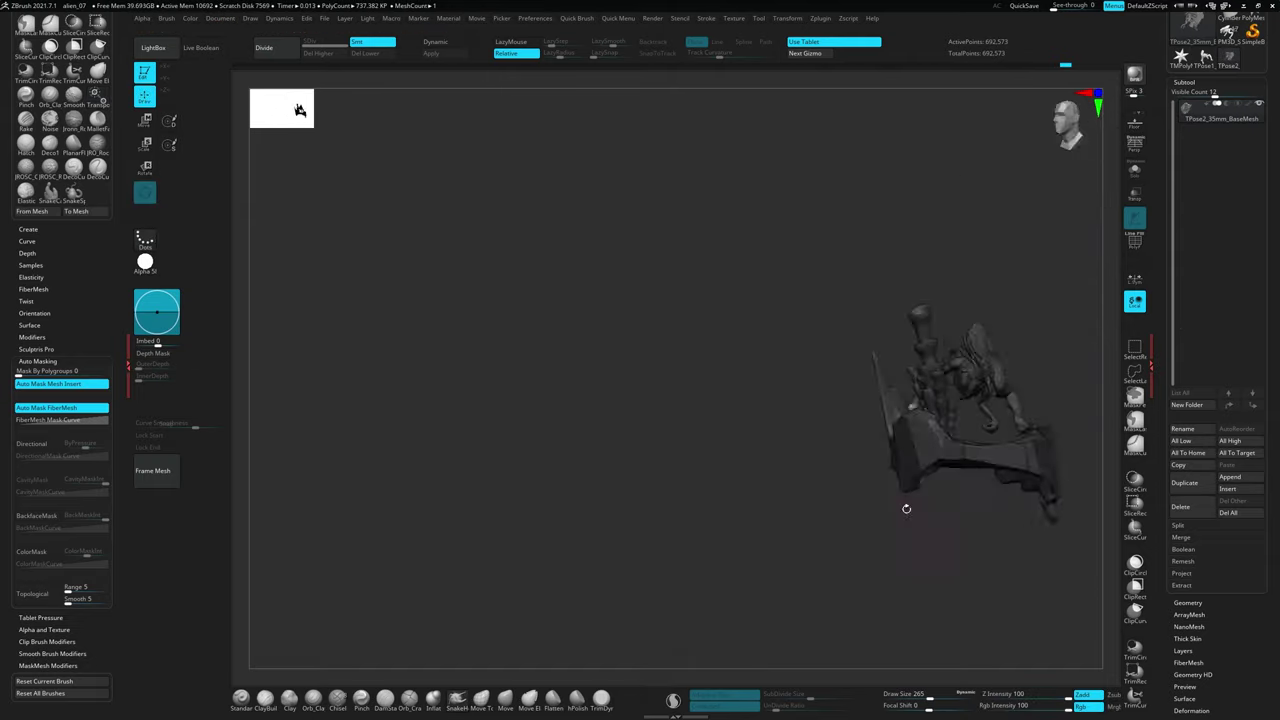
drag(1068, 594, 1046, 405)
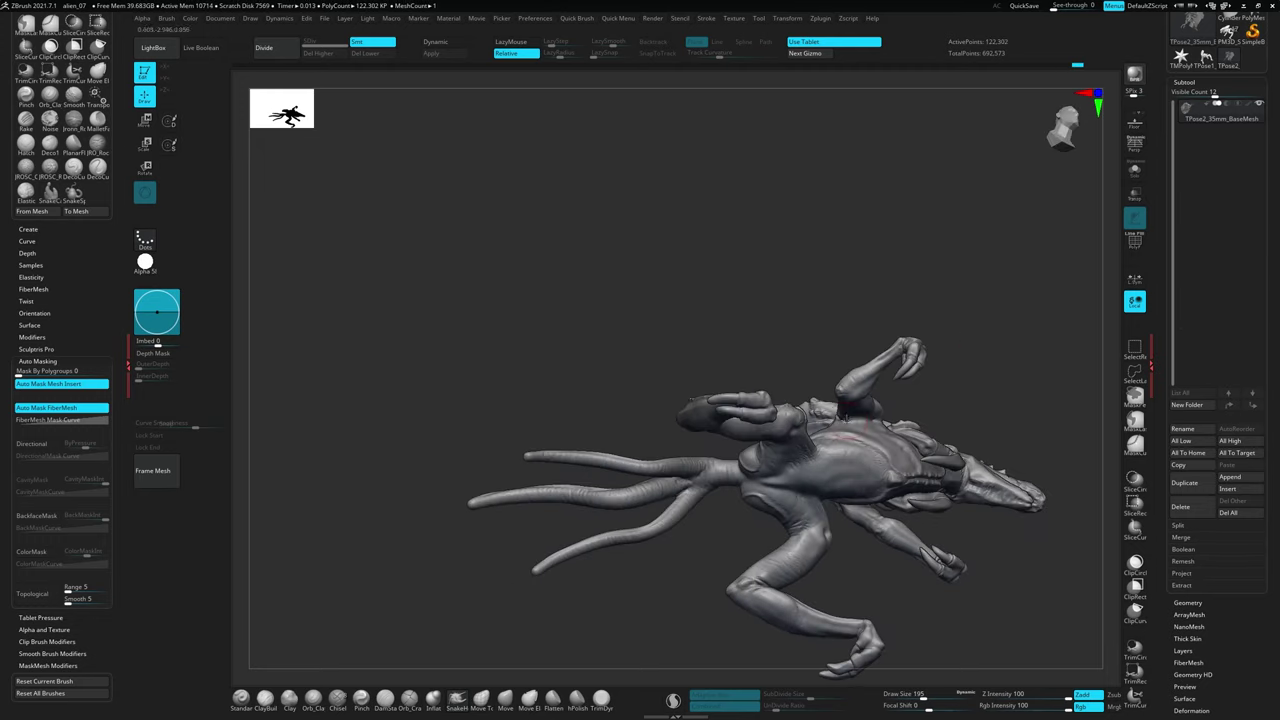
drag(939, 377, 999, 387)
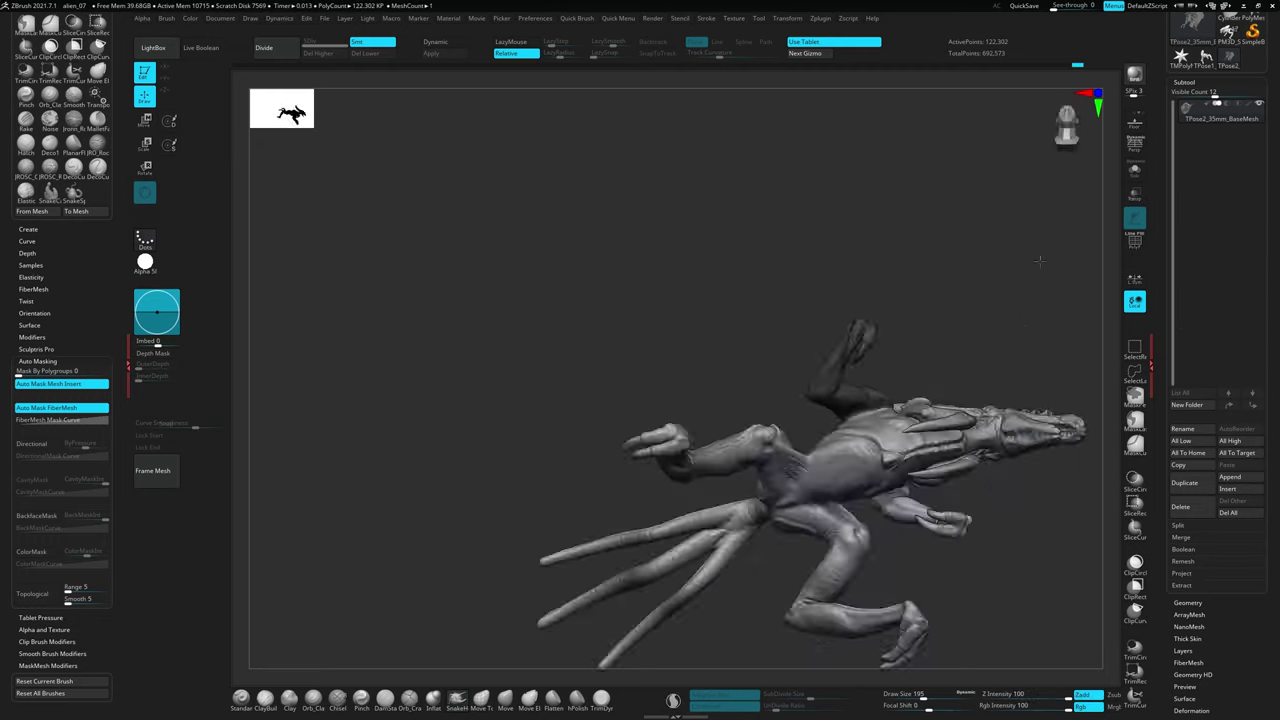
mouse_move(1017, 325)
mouse_down()
mouse_move(903, 456)
mouse_move(985, 489)
mouse_up()
Lay a rotation line along the arm and frame the alien and base
key(w)
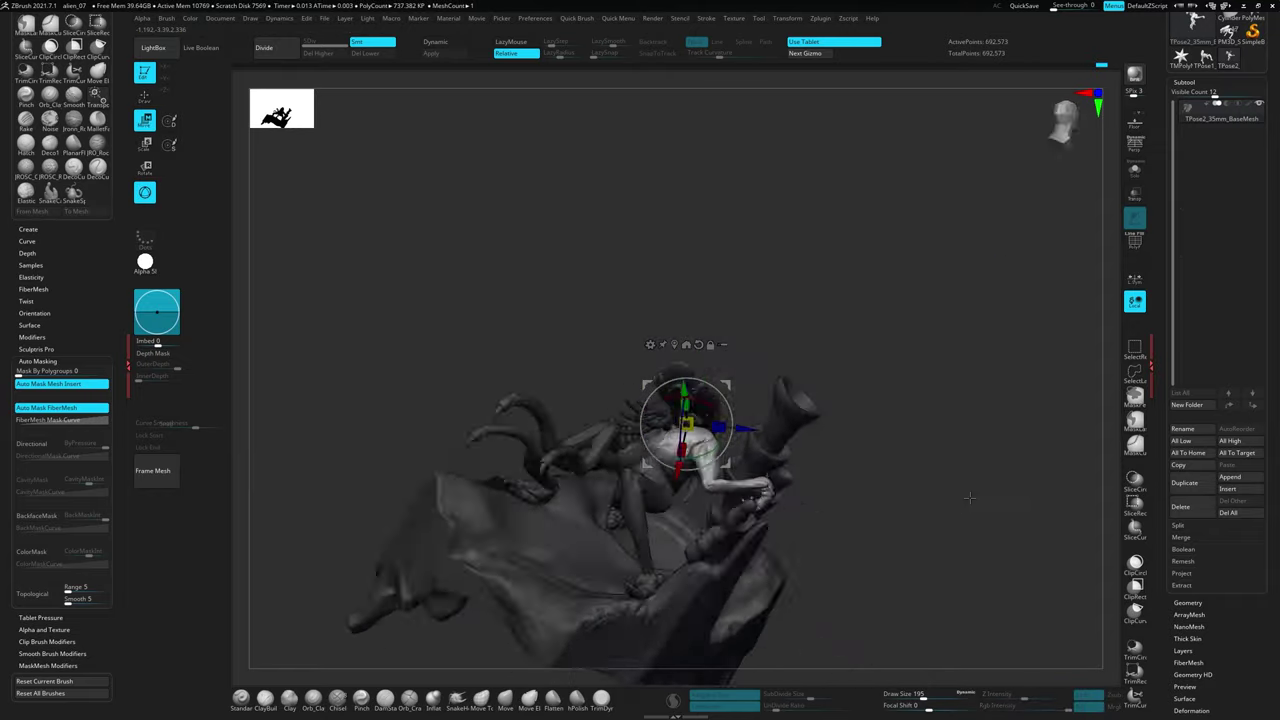
mouse_move(985, 489)
mouse_down()
mouse_move(975, 328)
mouse_move(960, 360)
mouse_up()
key(r)
drag(720, 430, 803, 430)
mouse_move(960, 360)
mouse_down()
mouse_move(930, 420)
mouse_move(944, 343)
mouse_up()
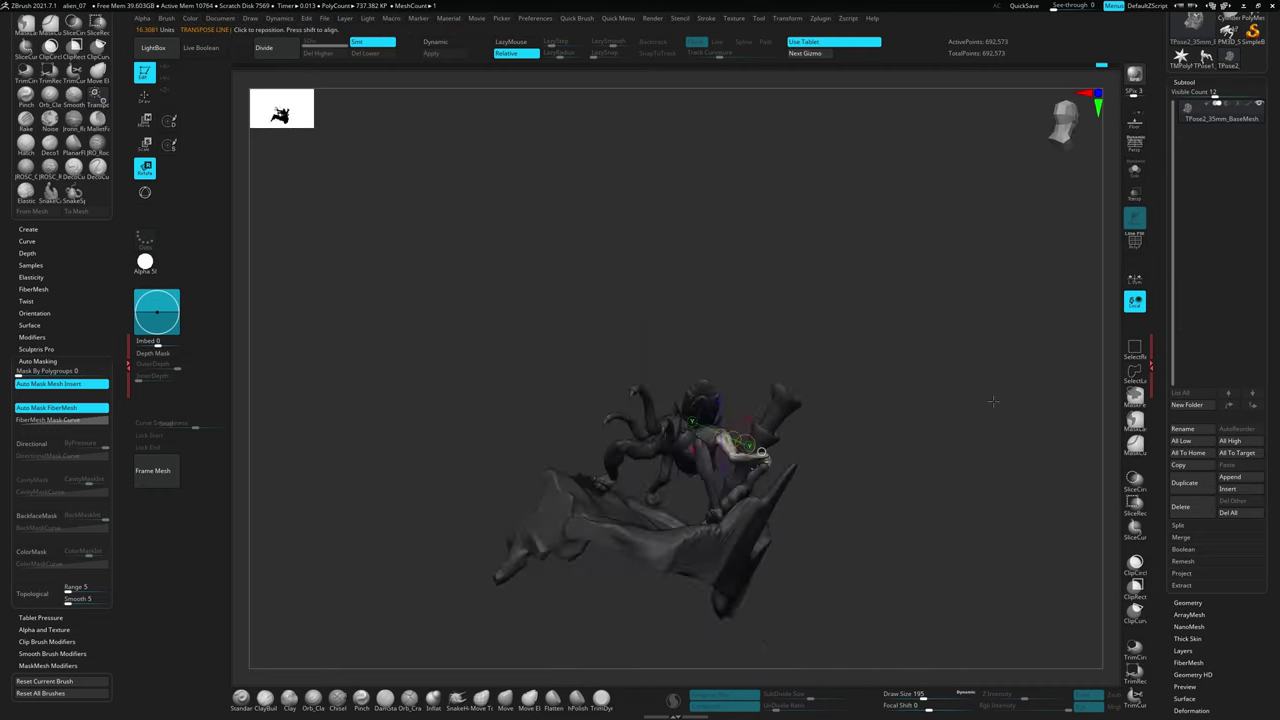
key(f)
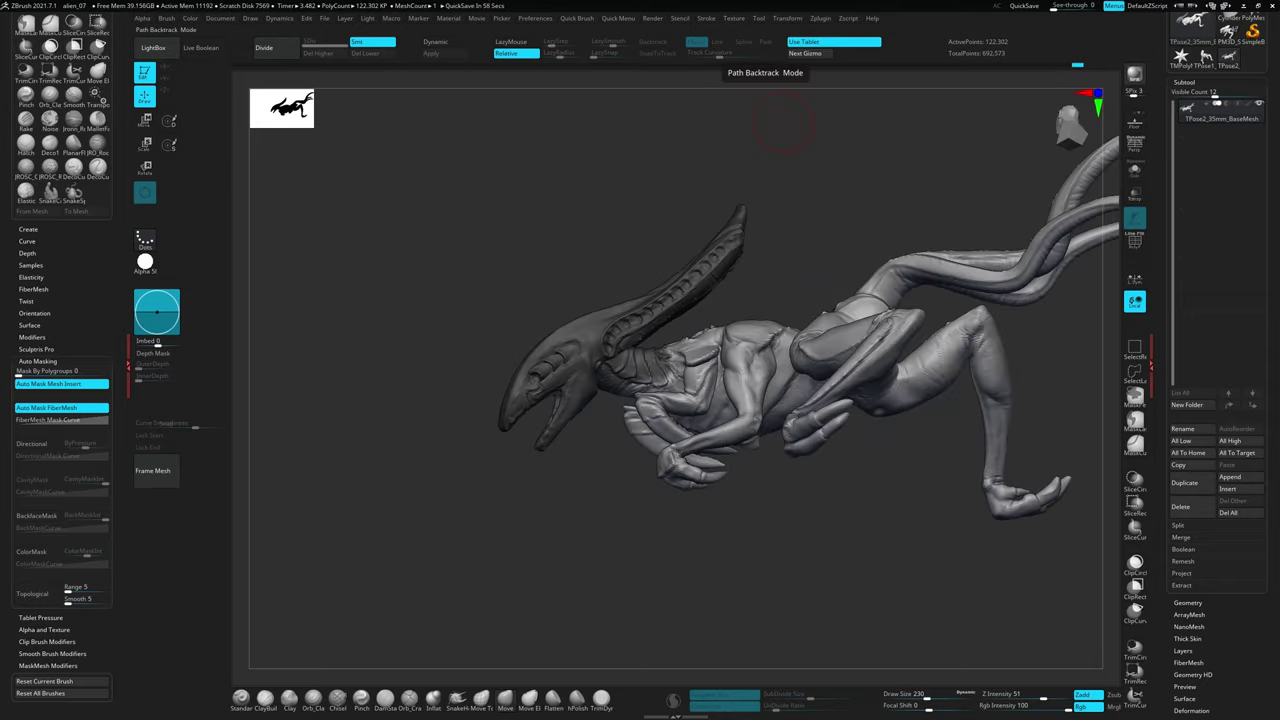
Orbit around the alien's head and switch to a transpose line
drag(832, 540, 807, 383)
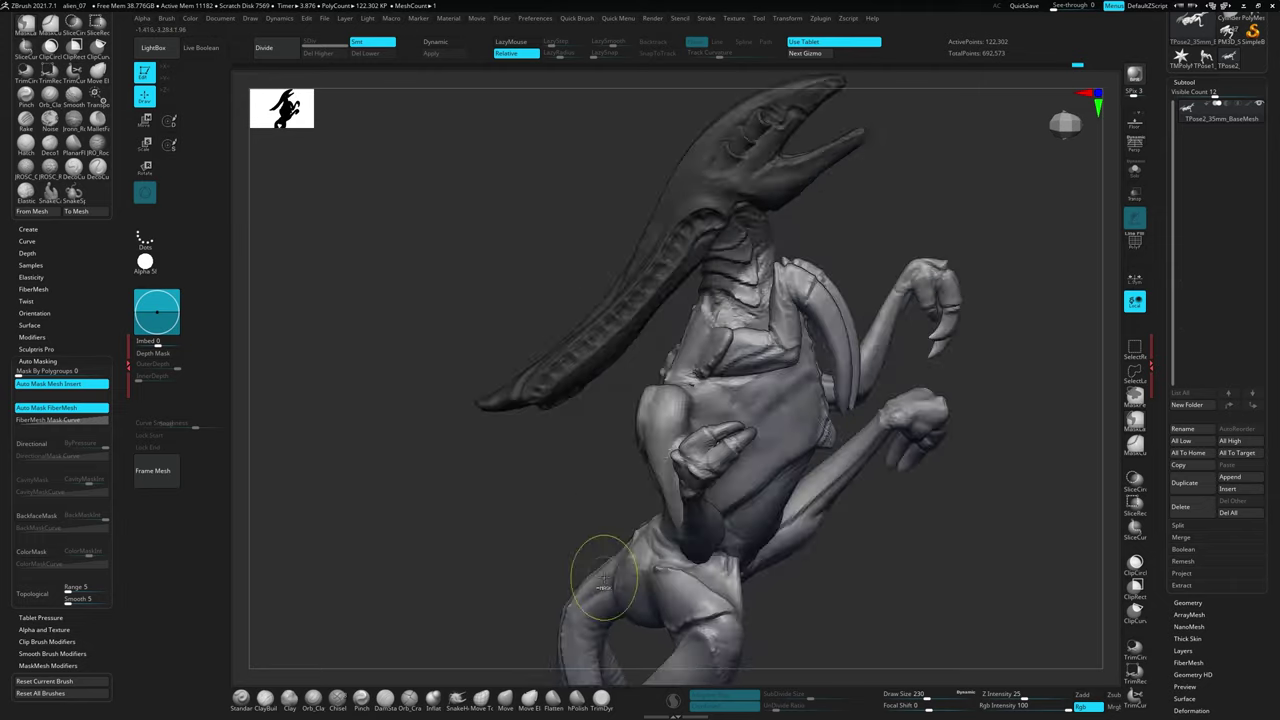
drag(807, 383, 746, 392)
key(w)
key(y)
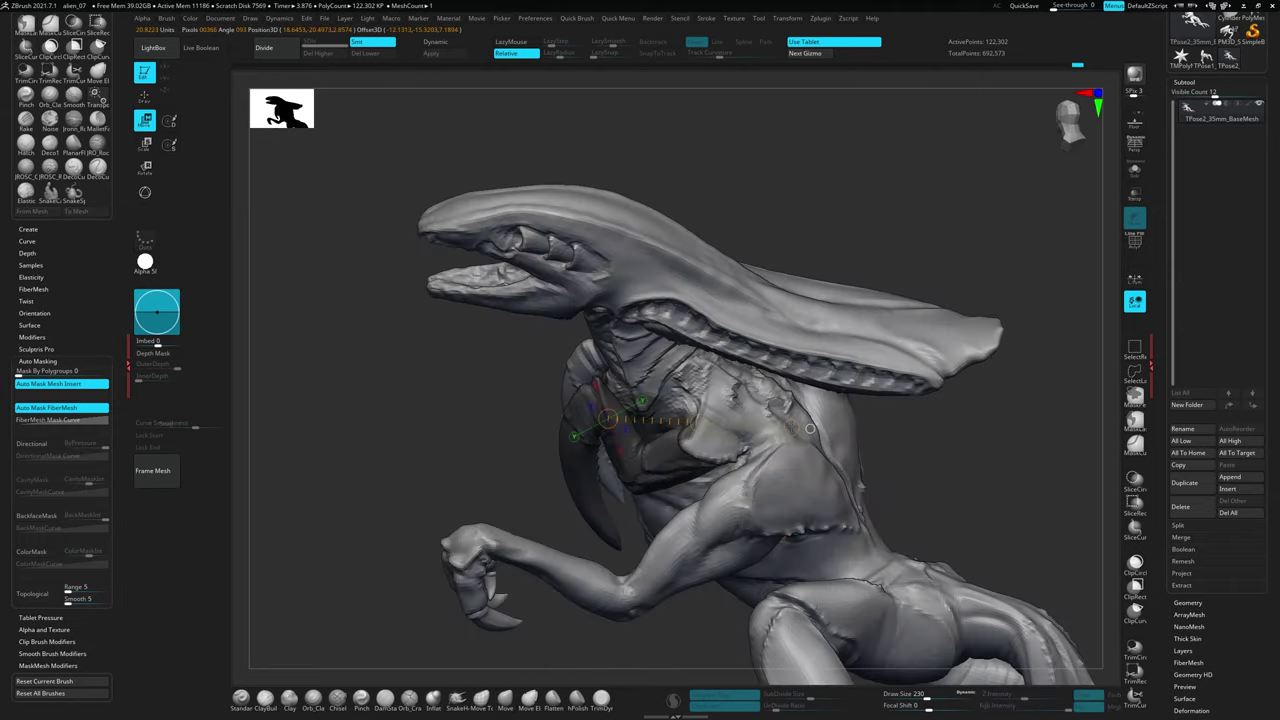
right_drag(746, 392, 736, 427)
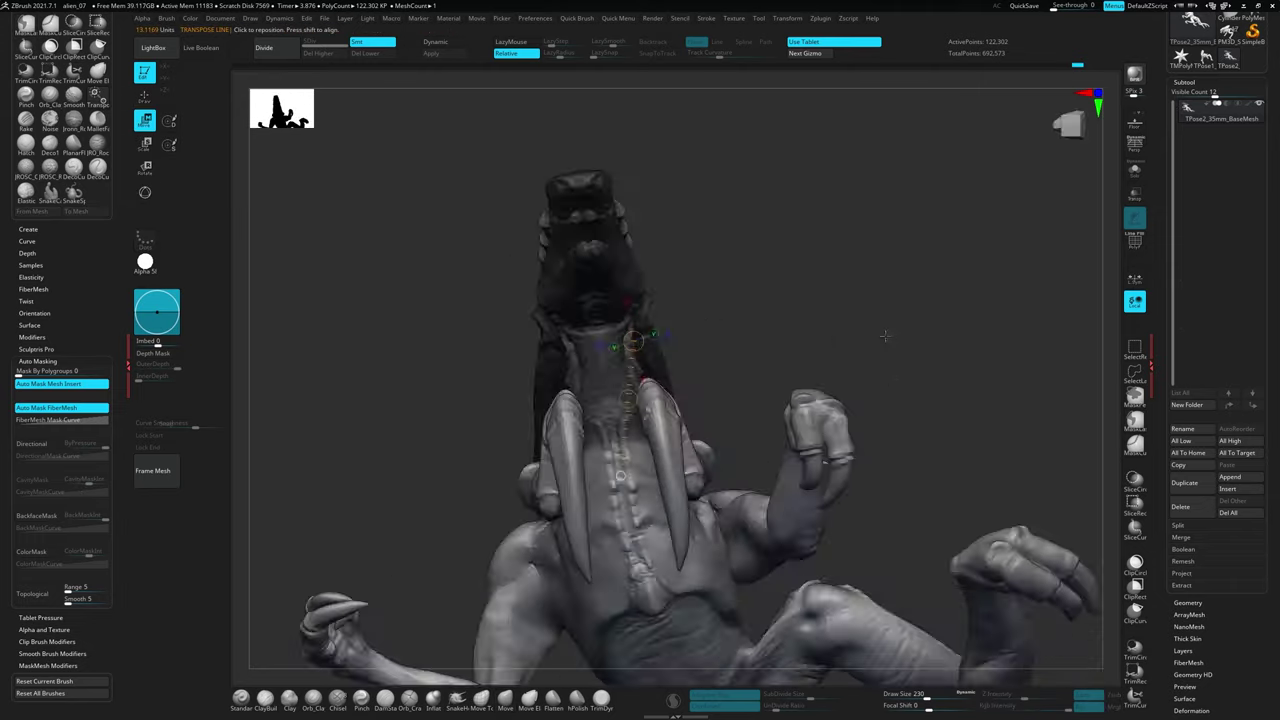
right_drag(736, 427, 740, 427)
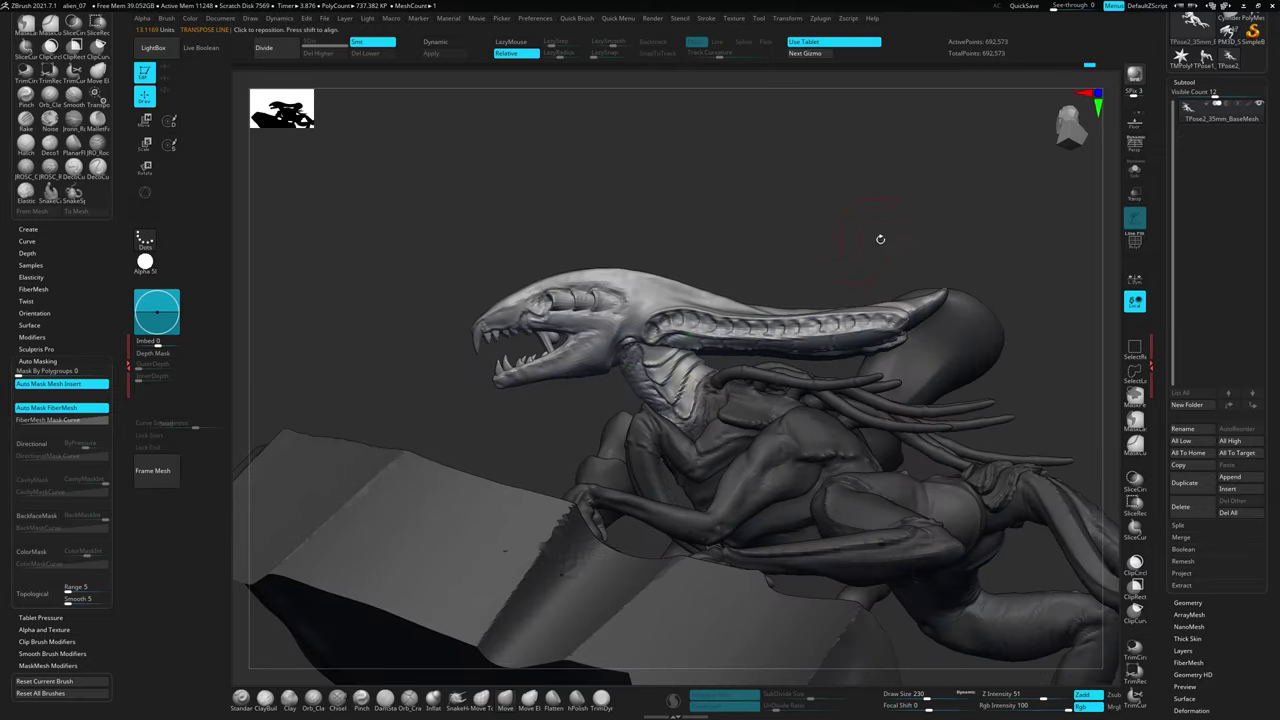
Rotate the upper body around the chest pivot, tilting the head up about 7.6 degrees
key(space)
key(r)
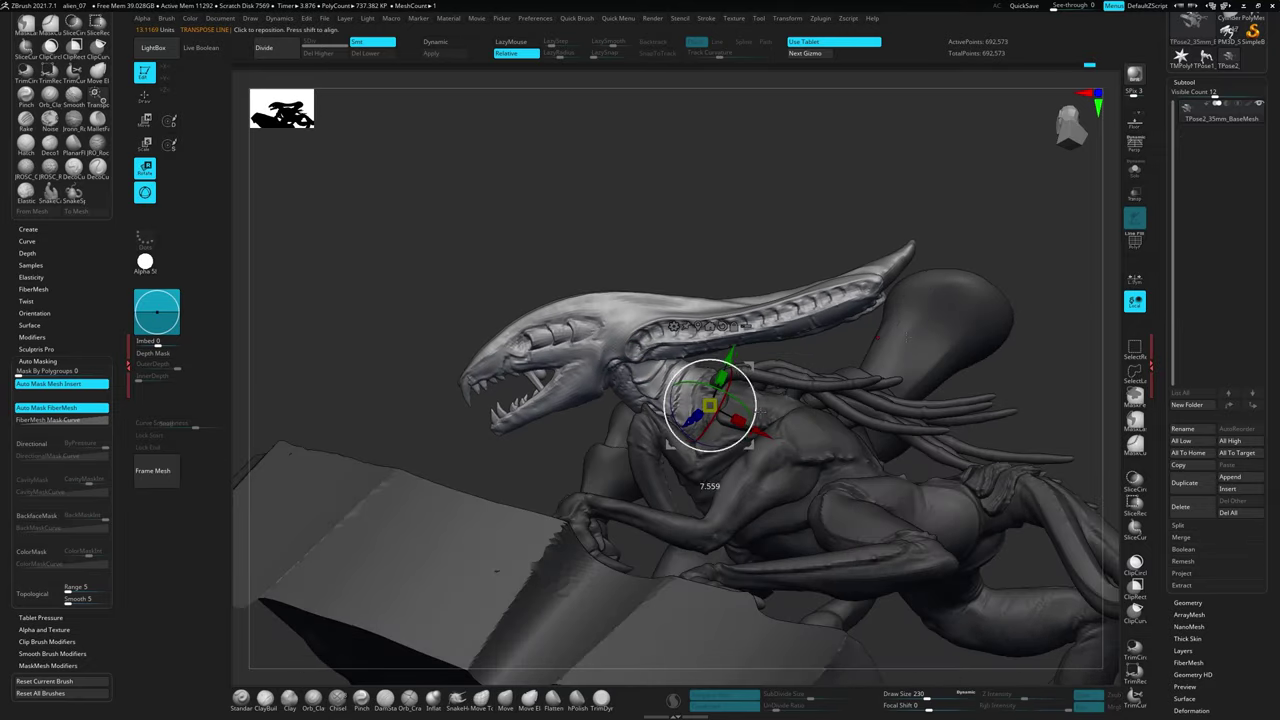
drag(710, 405, 706, 472)
key(space)
mouse_move(796, 356)
right_down()
mouse_move(824, 391)
mouse_move(150, 224)
right_up()
key(q)
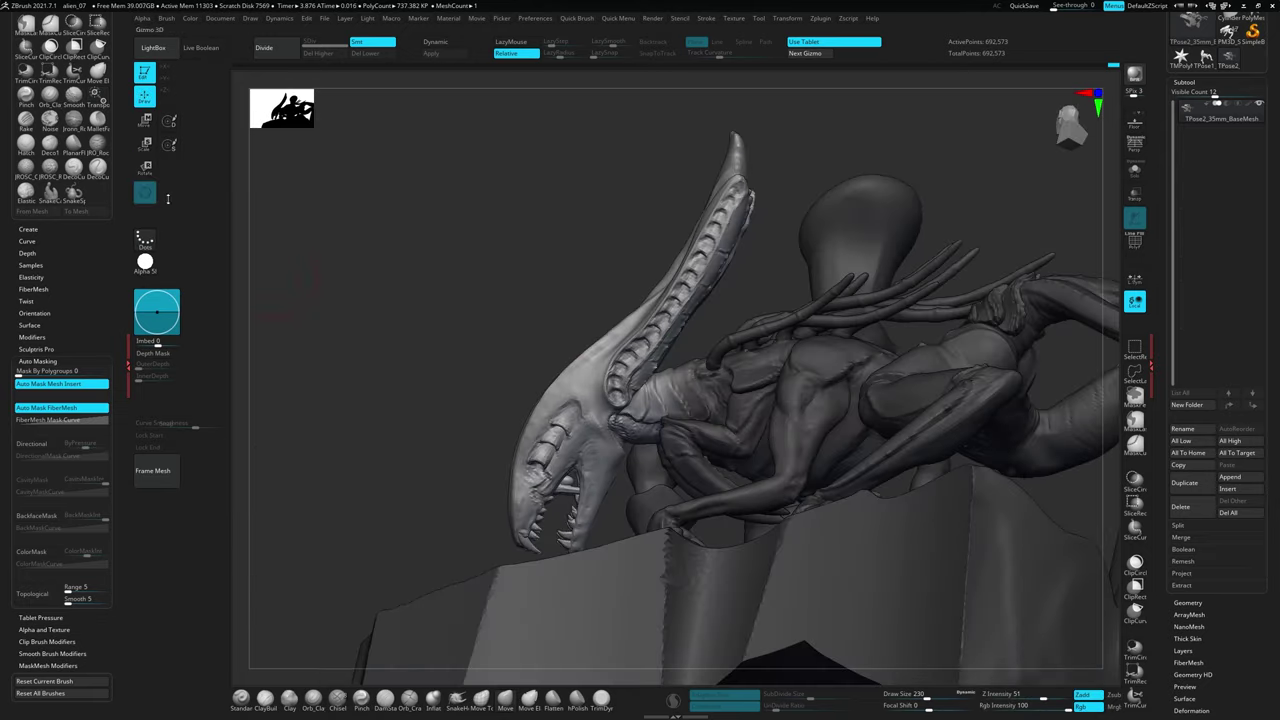
key(q)
right_drag(782, 368, 754, 215)
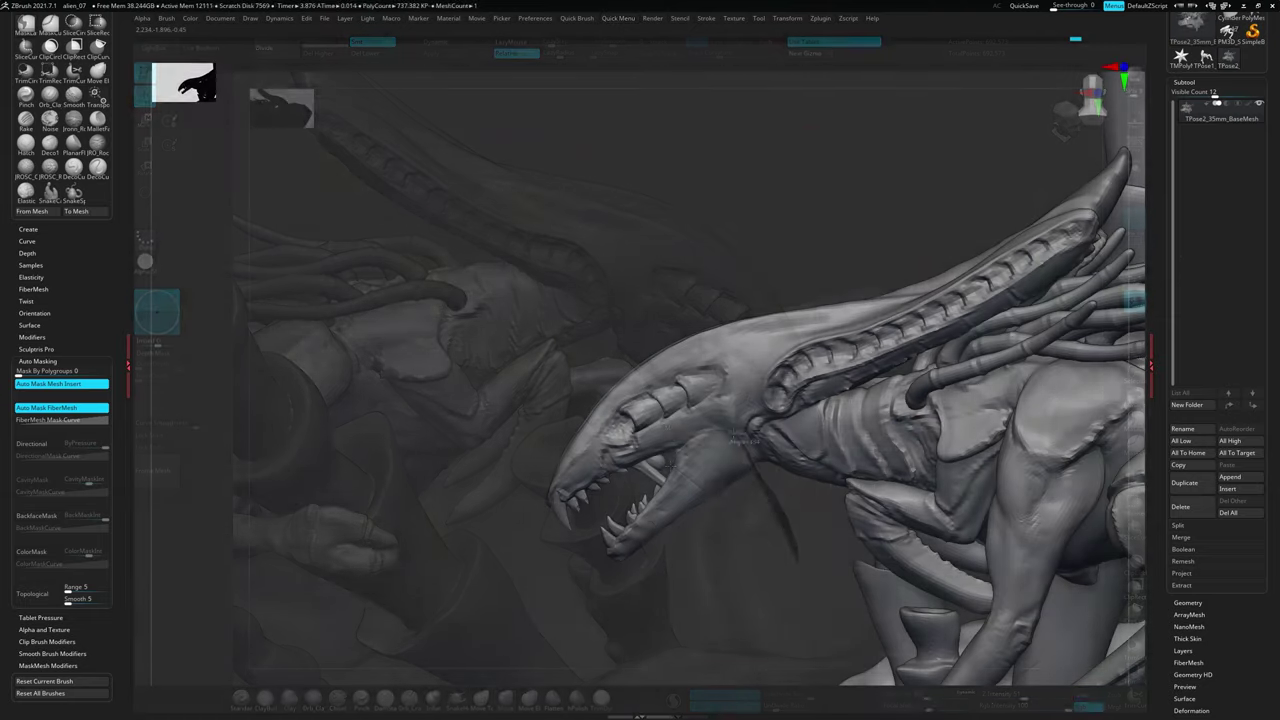
Place the Rotate gizmo on the alien's head
click(722, 425)
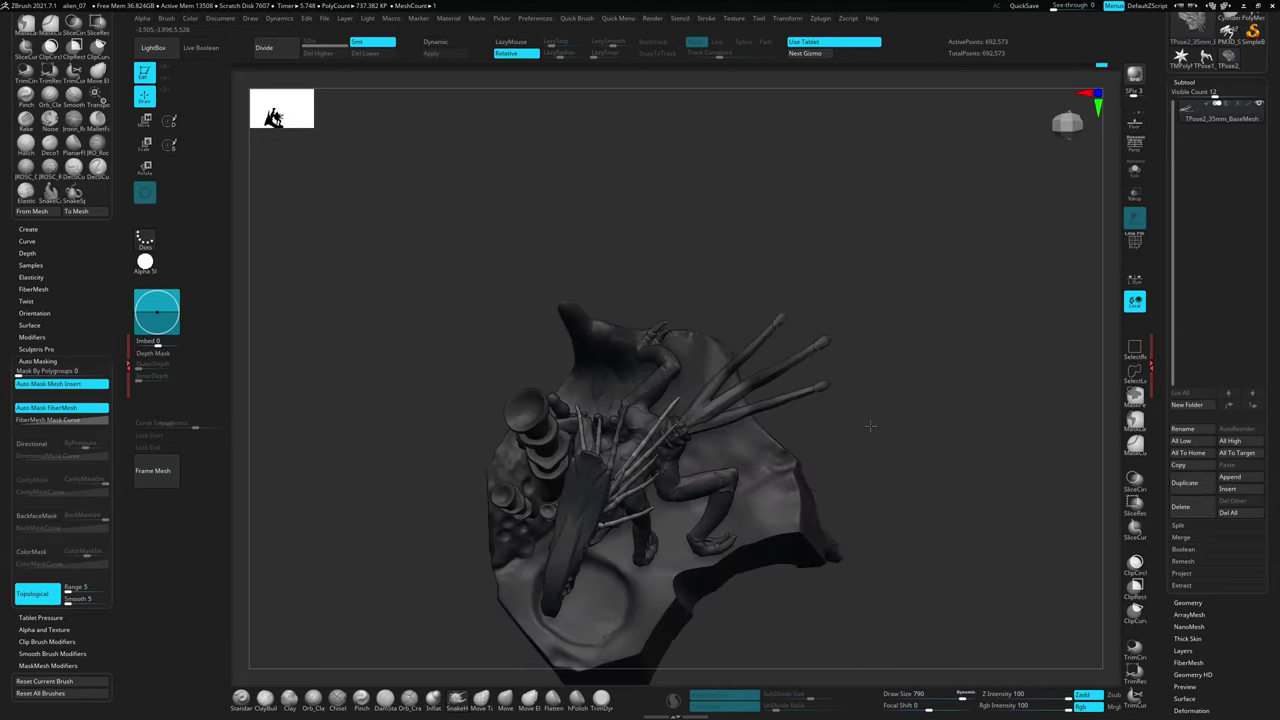
Isolate a single claw finger piece, hiding the rest, and orbit around the alien to pose it
ctrl+shift+click(630, 505)
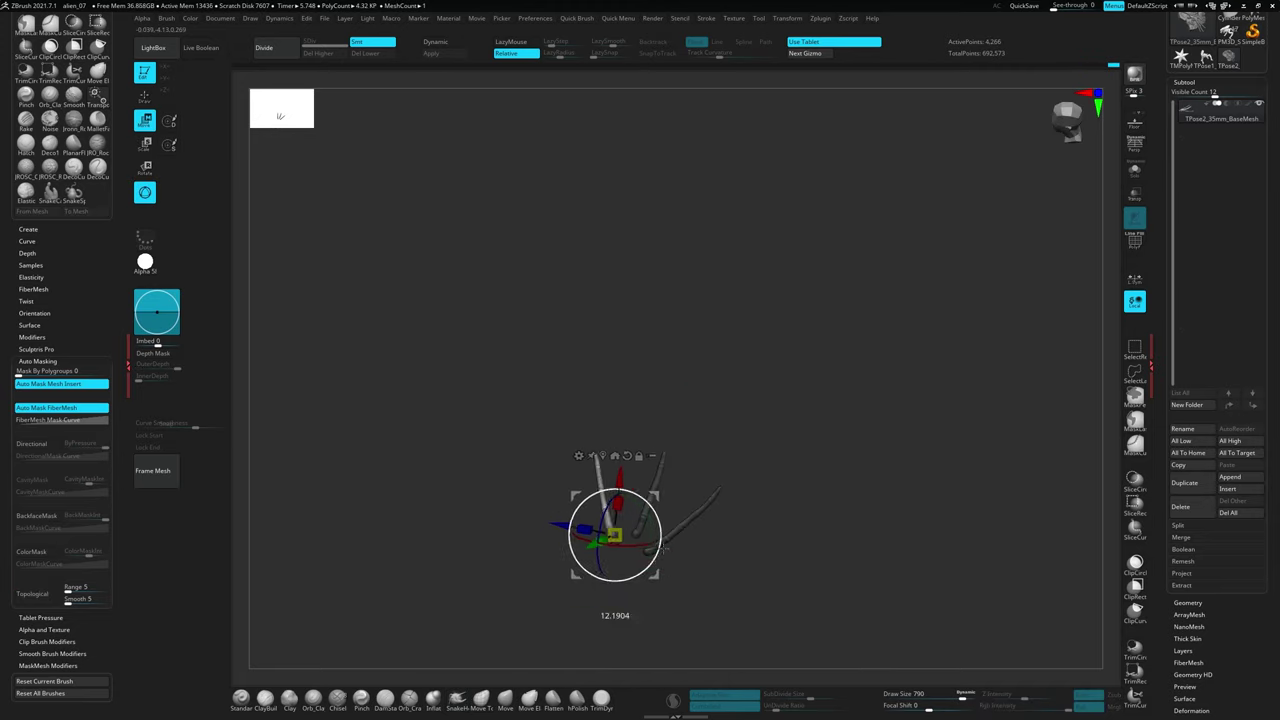
ctrl+shift+drag(988, 393, 732, 527)
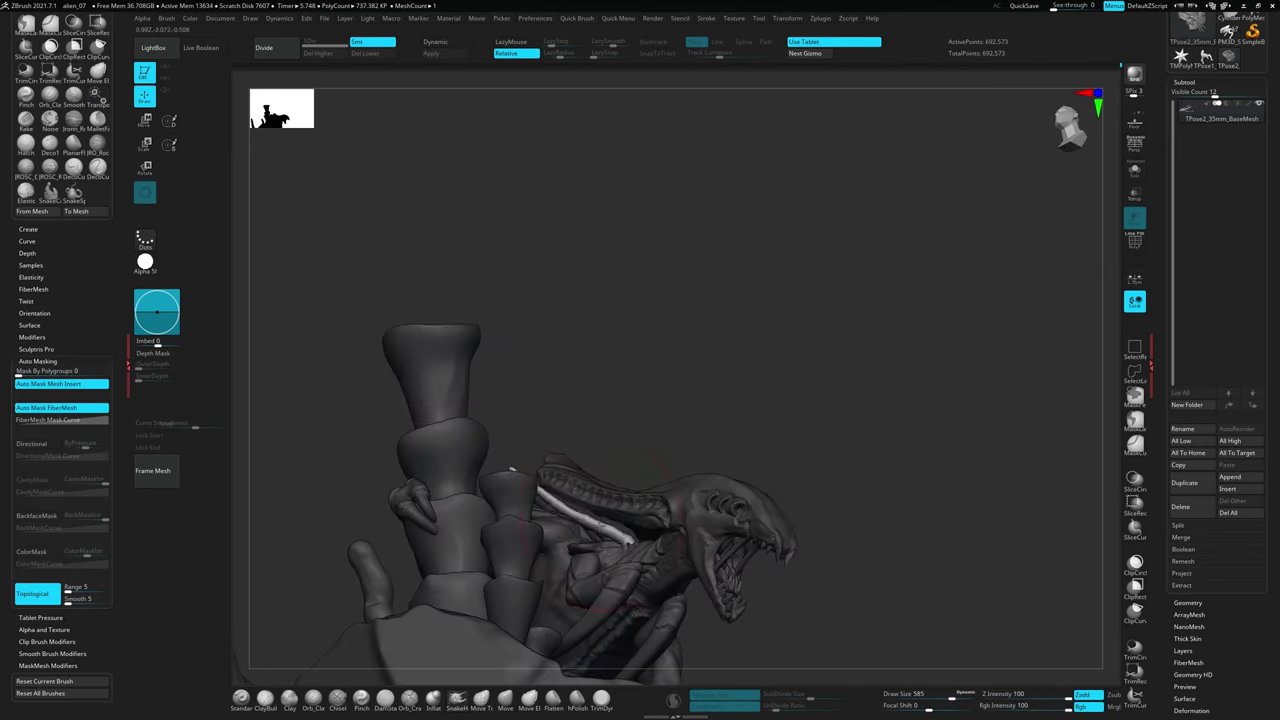
drag(633, 540, 786, 331)
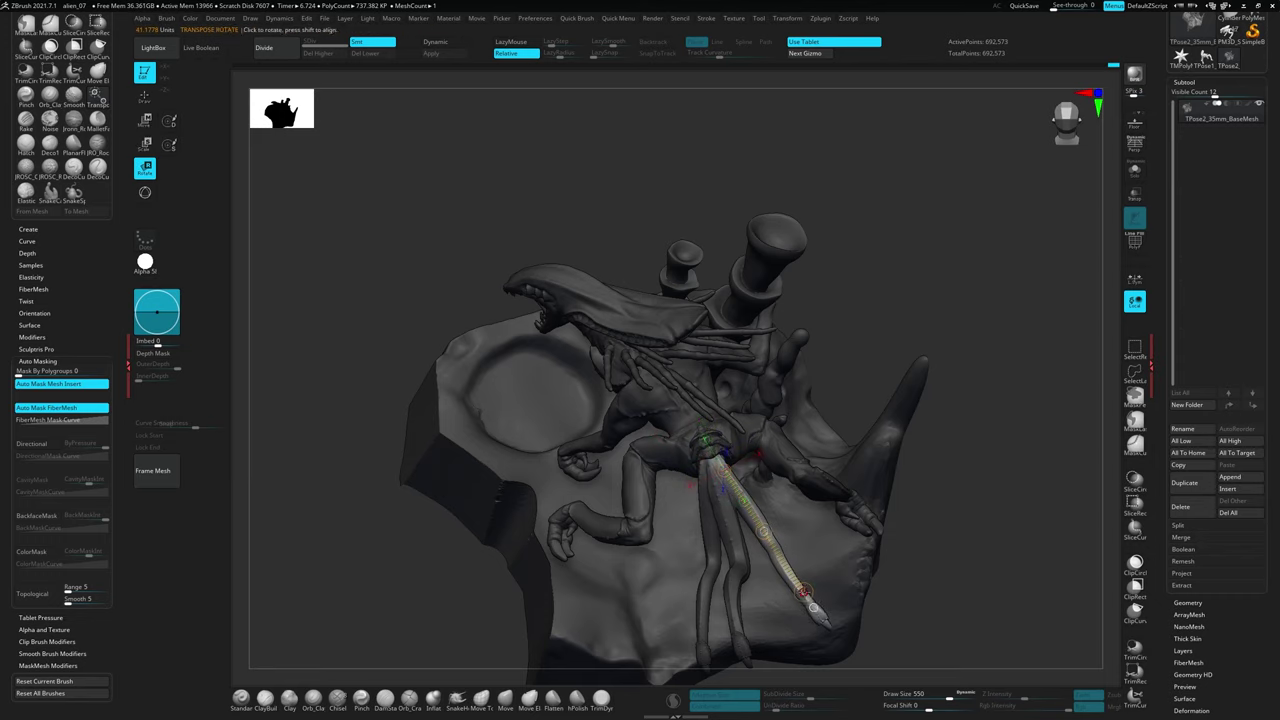
Orbit in on the alien's tail and rotate it with a Rotate transpose line
drag(754, 510, 841, 342)
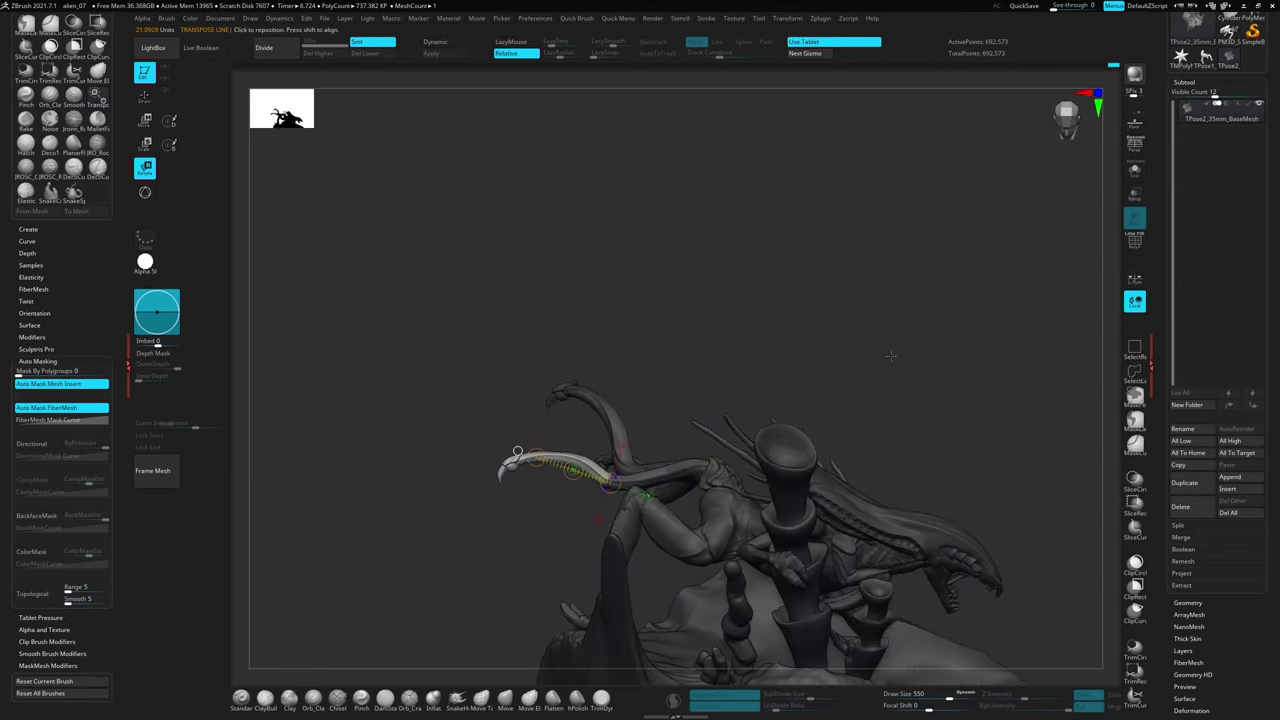
mouse_move(890, 355)
mouse_down()
mouse_move(750, 325)
mouse_move(646, 403)
mouse_move(977, 403)
mouse_move(943, 528)
mouse_move(813, 554)
mouse_move(751, 329)
mouse_move(700, 300)
mouse_up()
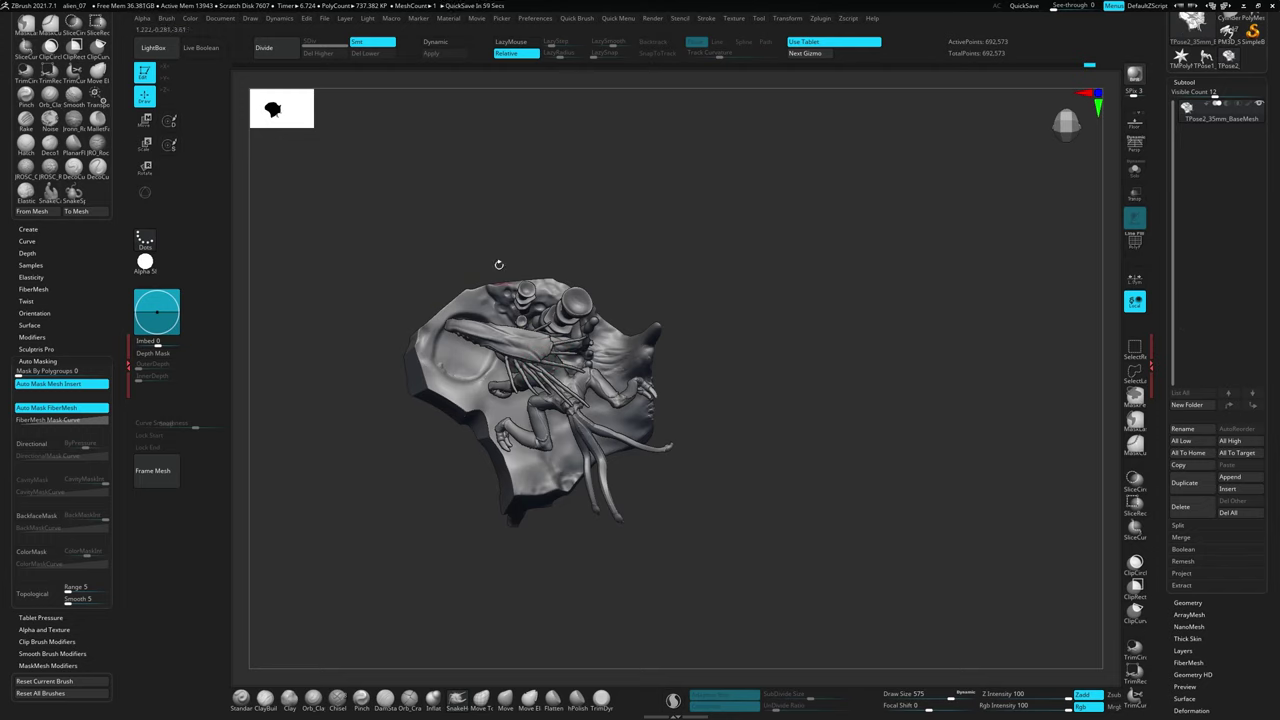
mouse_move(430, 326)
mouse_down()
mouse_move(783, 480)
mouse_move(826, 423)
mouse_move(651, 408)
mouse_up()
key(r)
mouse_move(555, 407)
mouse_down()
mouse_move(702, 474)
mouse_move(714, 466)
mouse_move(520, 545)
mouse_move(514, 560)
mouse_move(553, 540)
mouse_up()
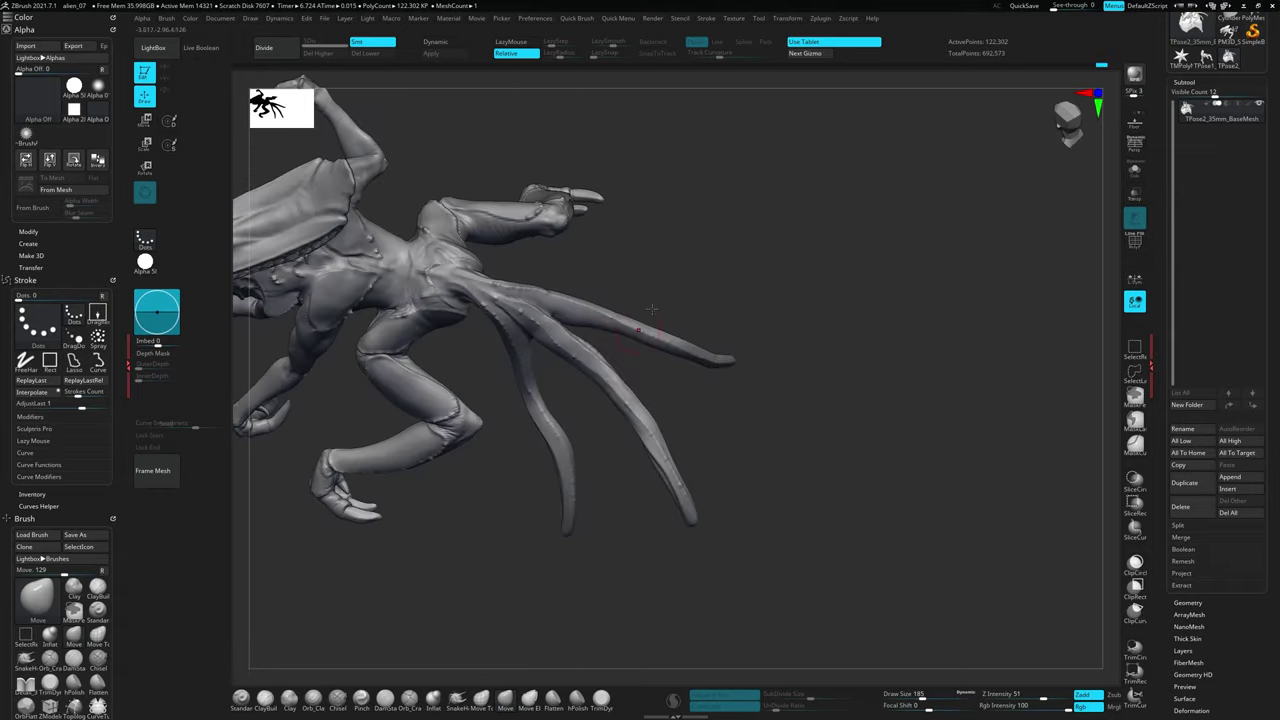
Switch to the Move gizmo and orbit to a side view of the creature to reposition its tails
key(w)
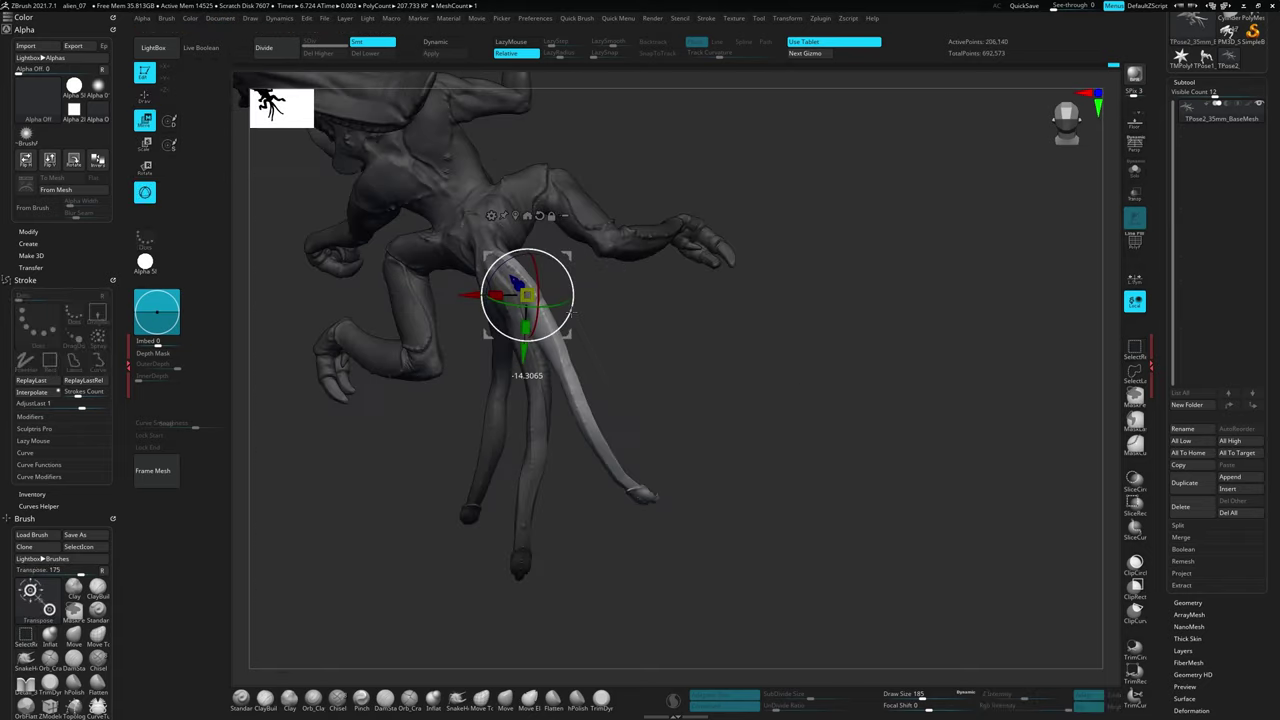
drag(553, 283, 753, 233)
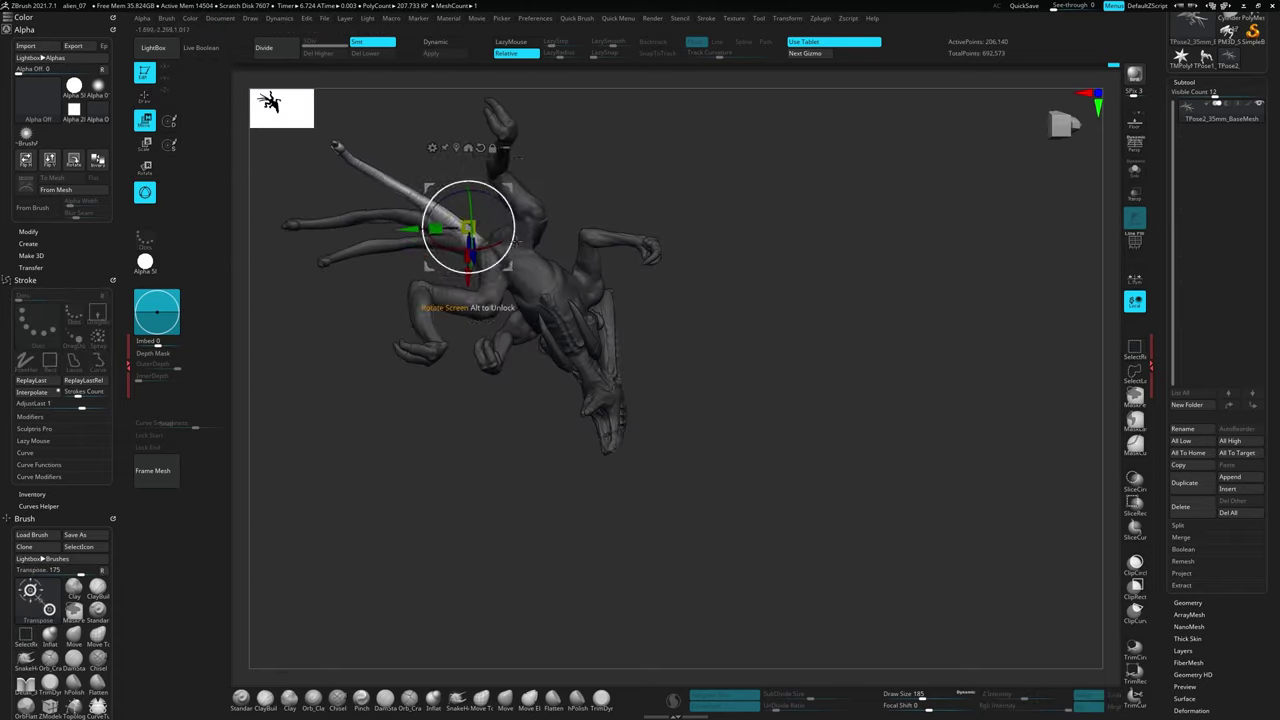
key(space)
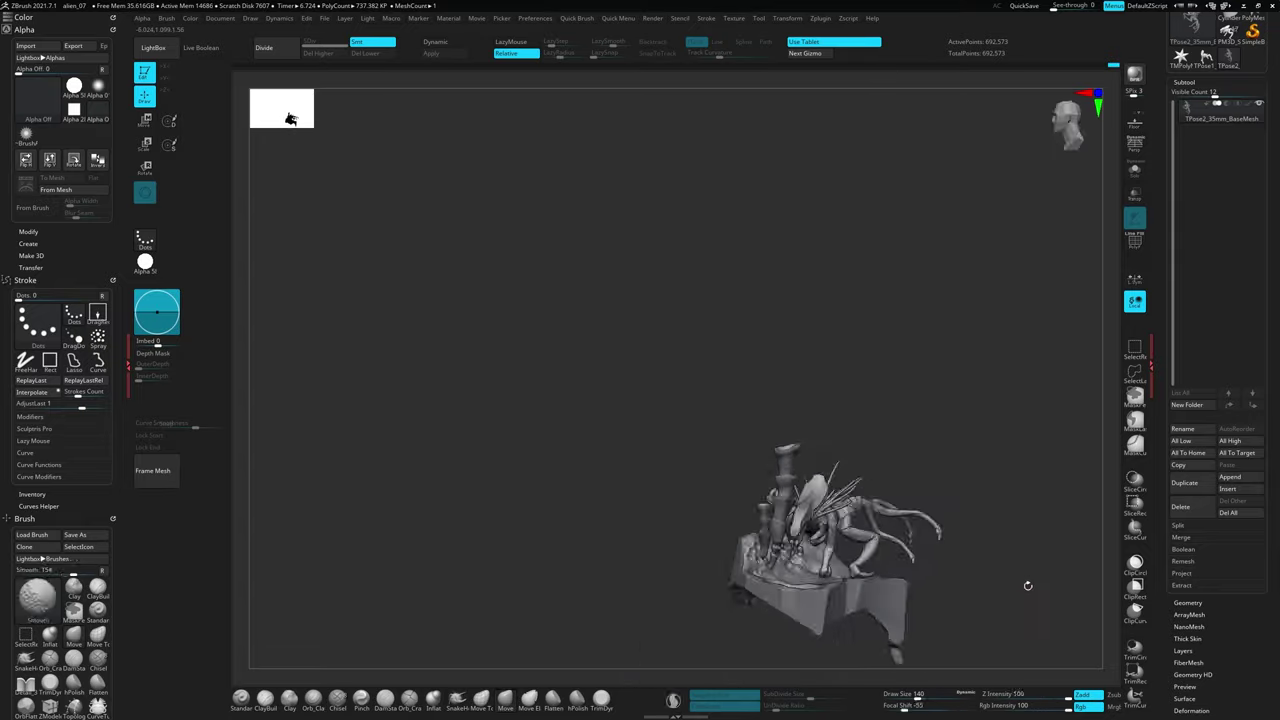
Re-centre the whole scene and go to ZPlugin's Transpose Master to run TPose>SubT
drag(1040, 591, 940, 523)
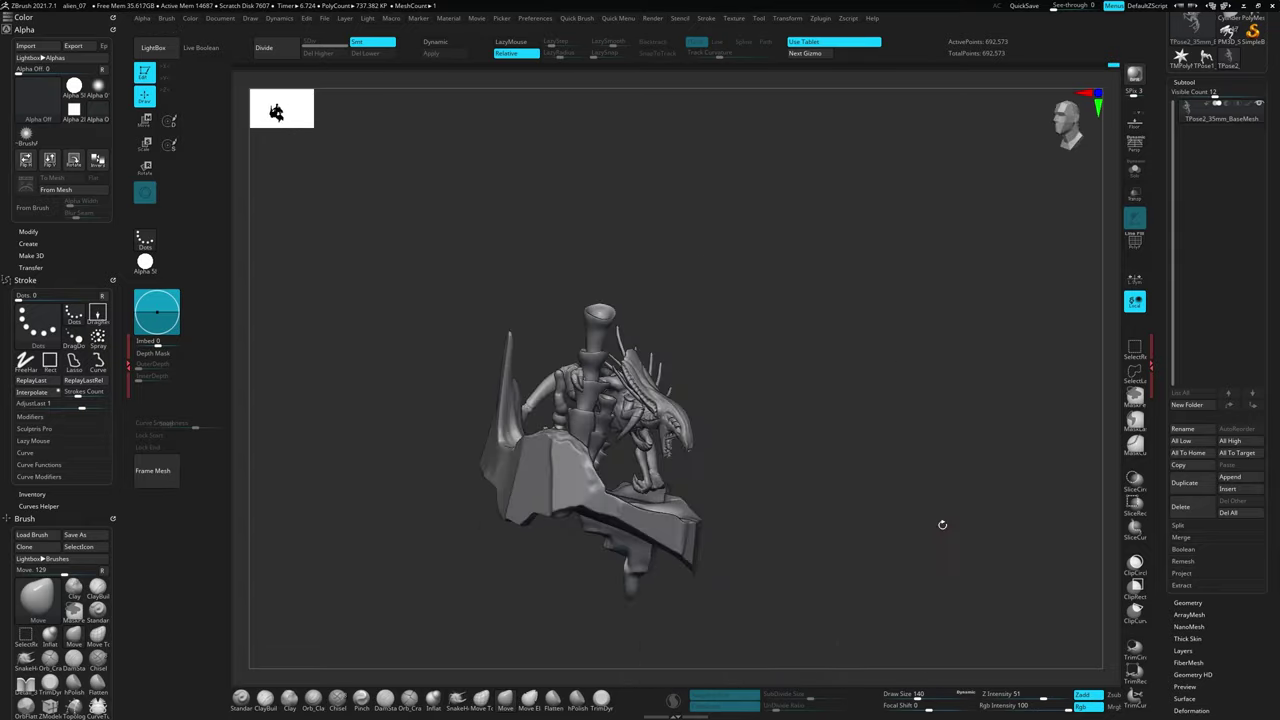
click(818, 19)
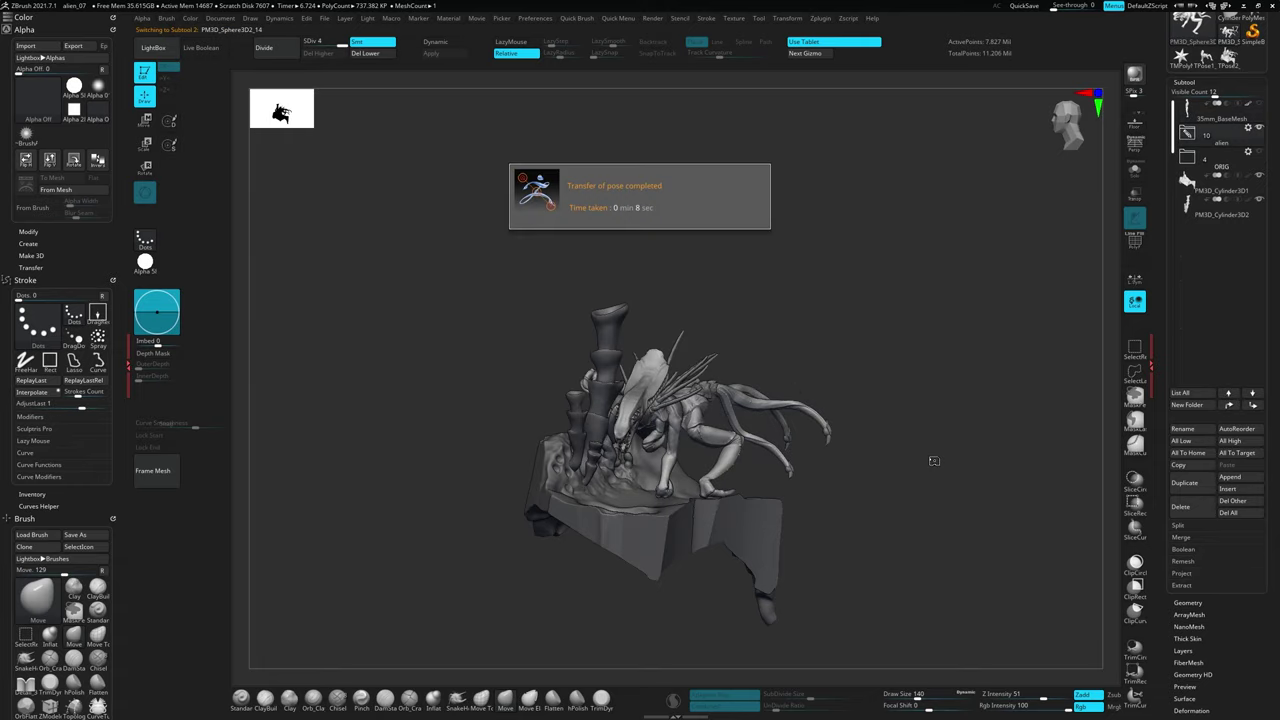